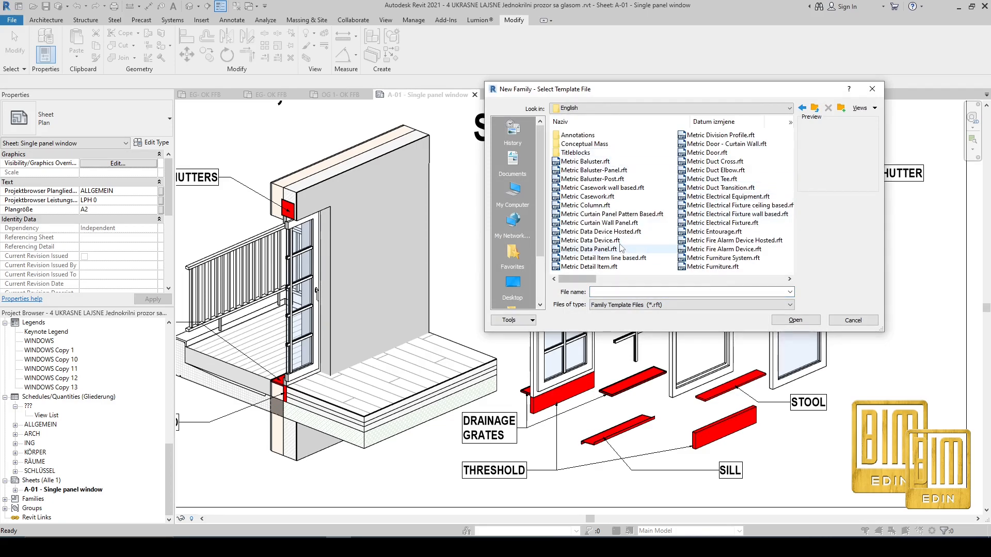
# Create a new family from the Metric Generic Model.rft template.
pyautogui.scroll(-2, 618, 245)
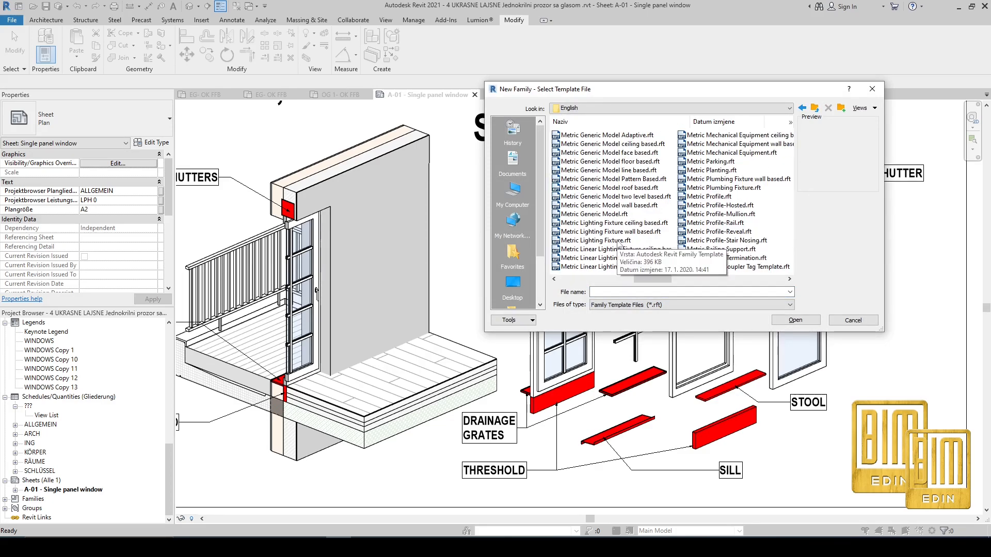
pyautogui.click(594, 214)
pyautogui.click(794, 320)
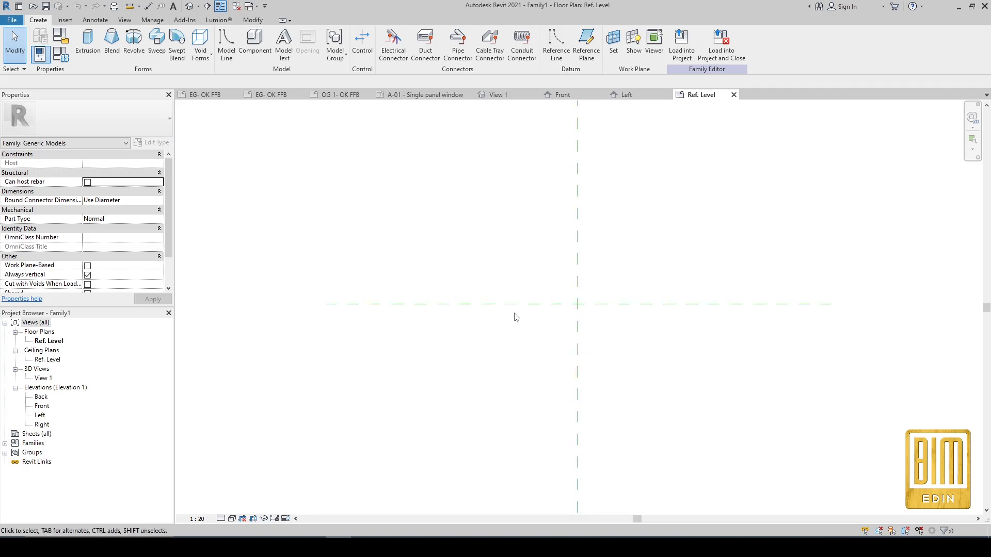
pyautogui.click(579, 271)
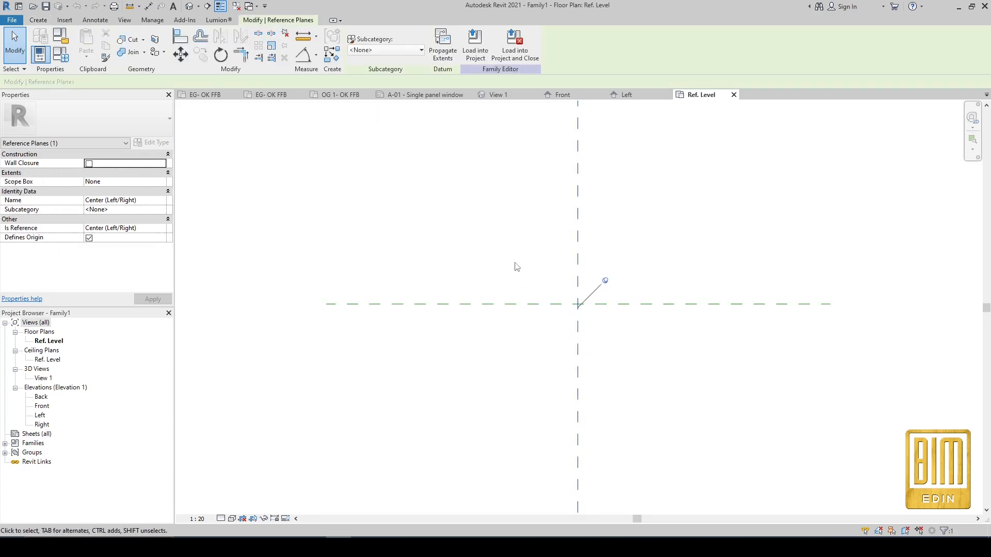
pyautogui.click(525, 306)
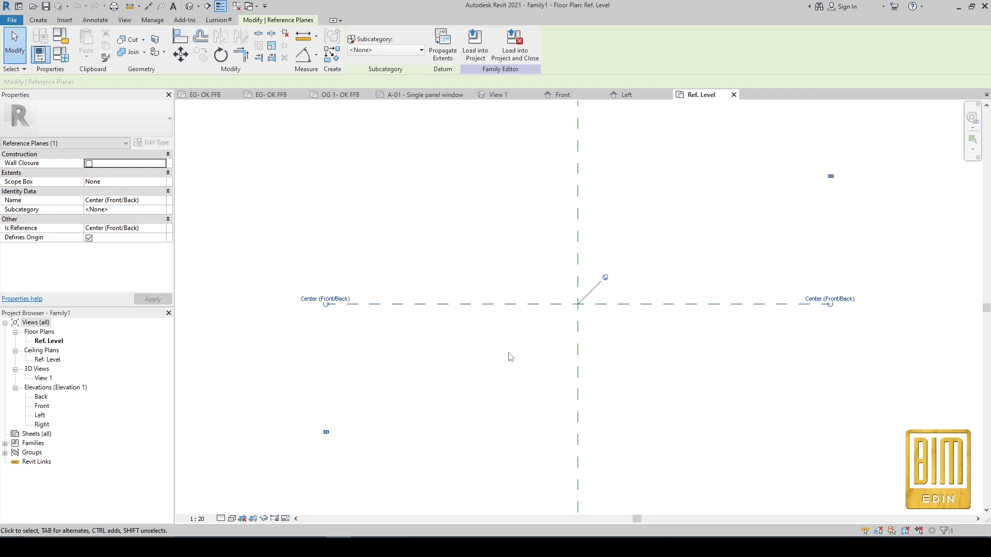
pyautogui.scroll(-4, 493, 289)
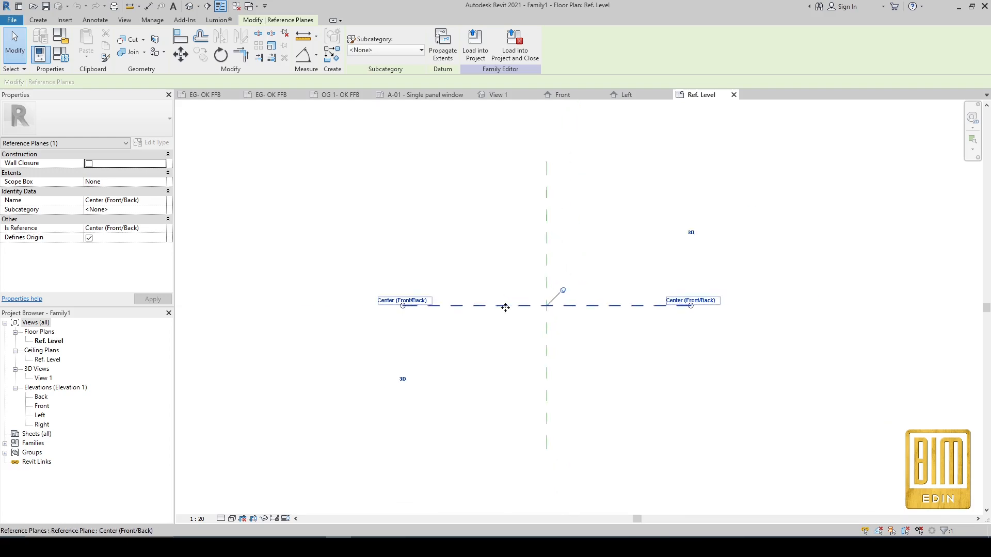
pyautogui.click(485, 268)
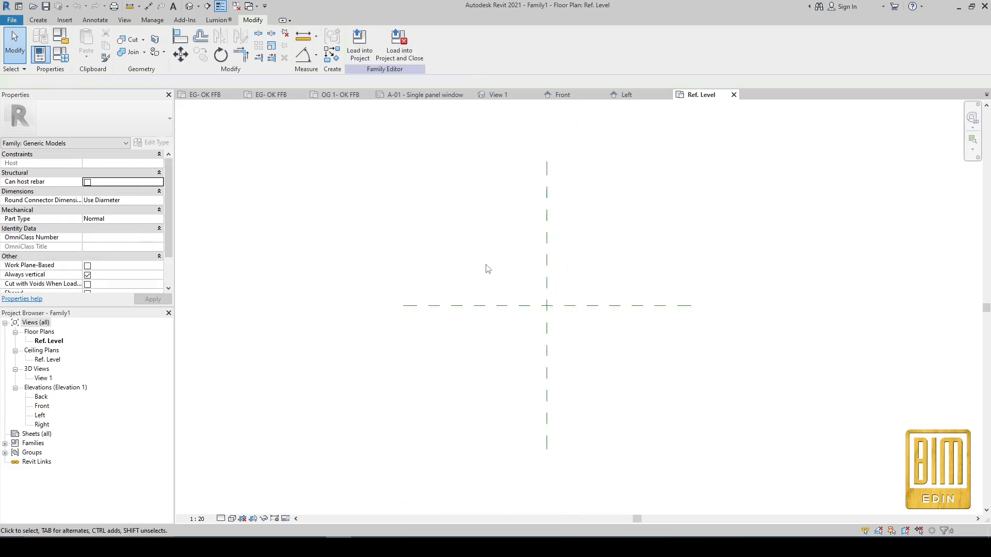
pyautogui.click(37, 23)
pyautogui.click(586, 45)
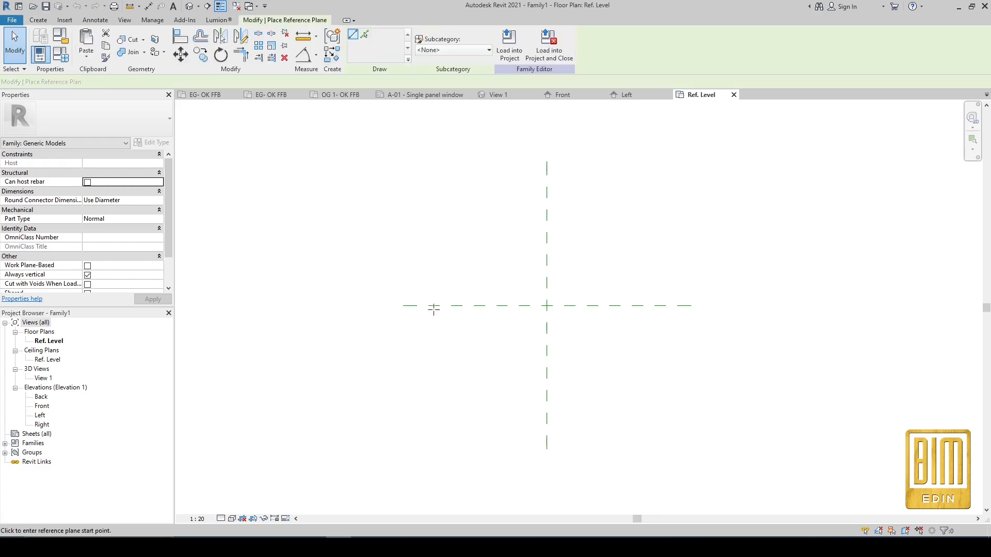
pyautogui.click(455, 230)
pyautogui.click(449, 402)
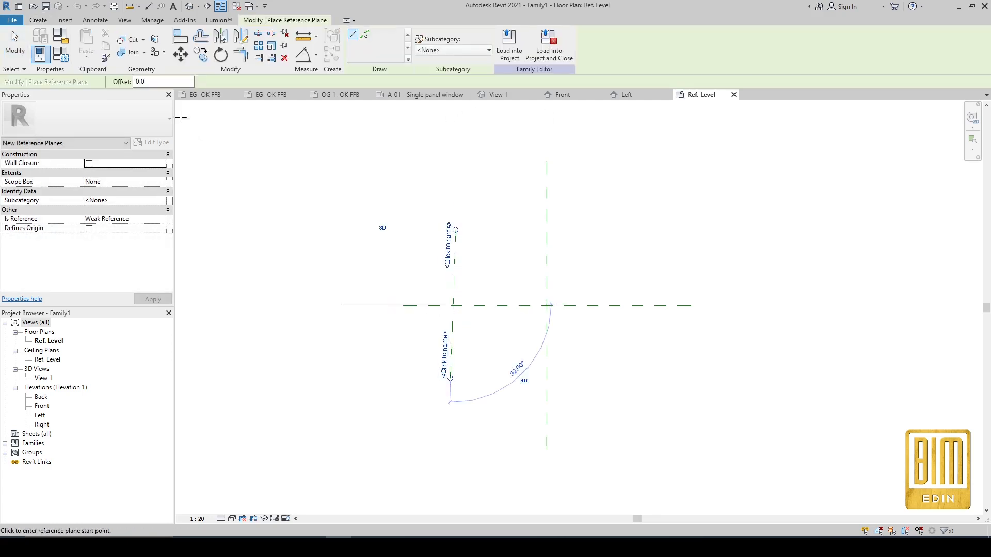
pyautogui.click(15, 42)
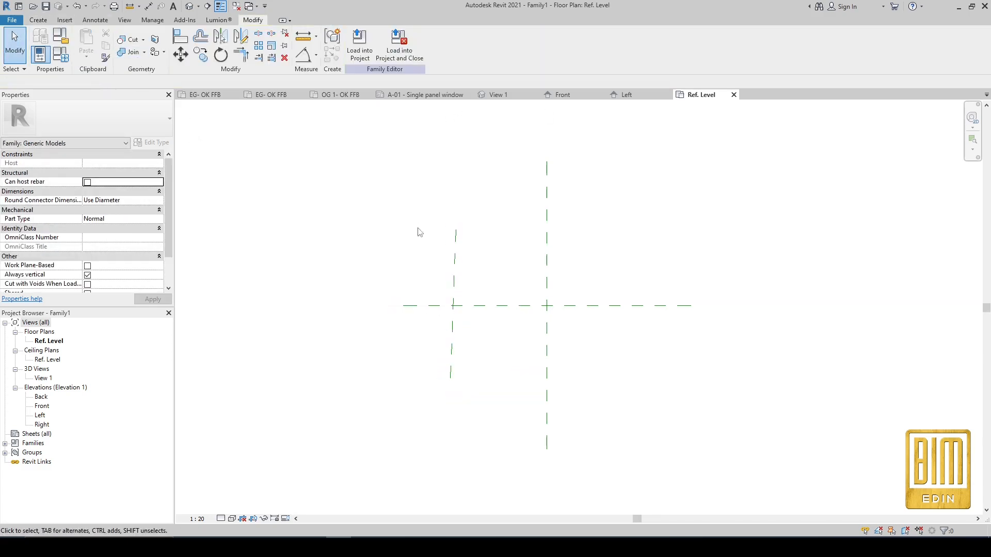
pyautogui.click(456, 266)
pyautogui.rightClick(459, 262)
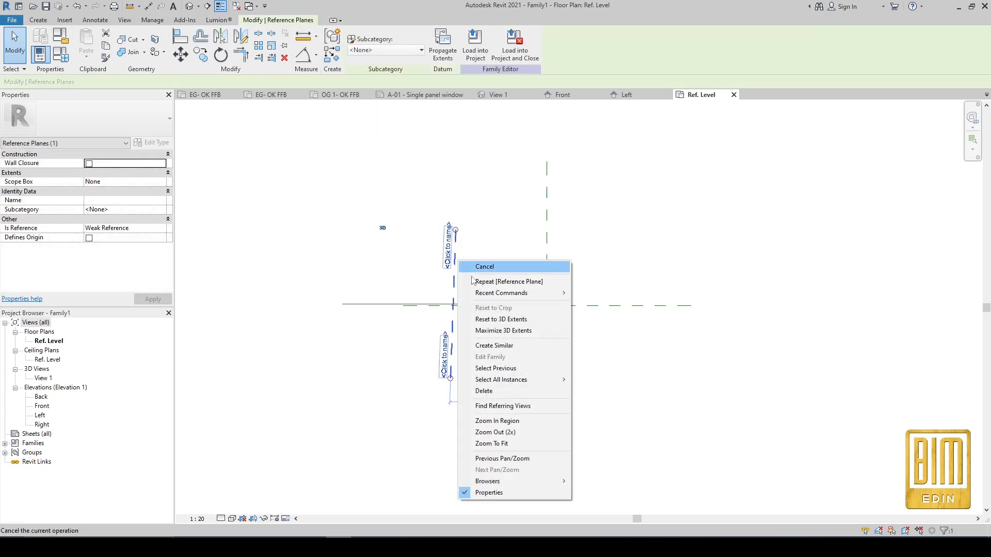
pyautogui.click(485, 391)
# Draw a vertical reference plane to the left of the Center (Left/Right) plane, crossing the horizontal centre plane.
pyautogui.click(38, 20)
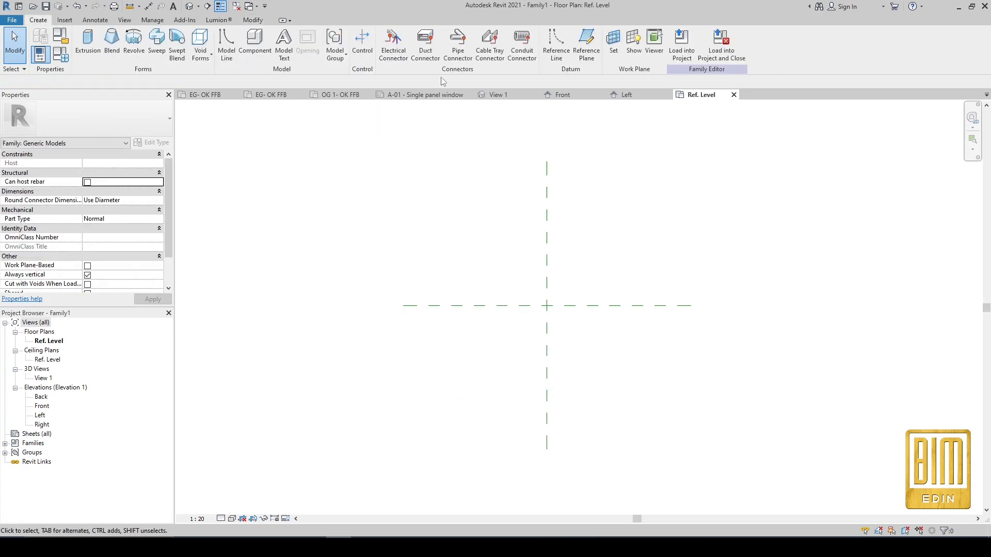
pyautogui.click(587, 46)
pyautogui.click(460, 223)
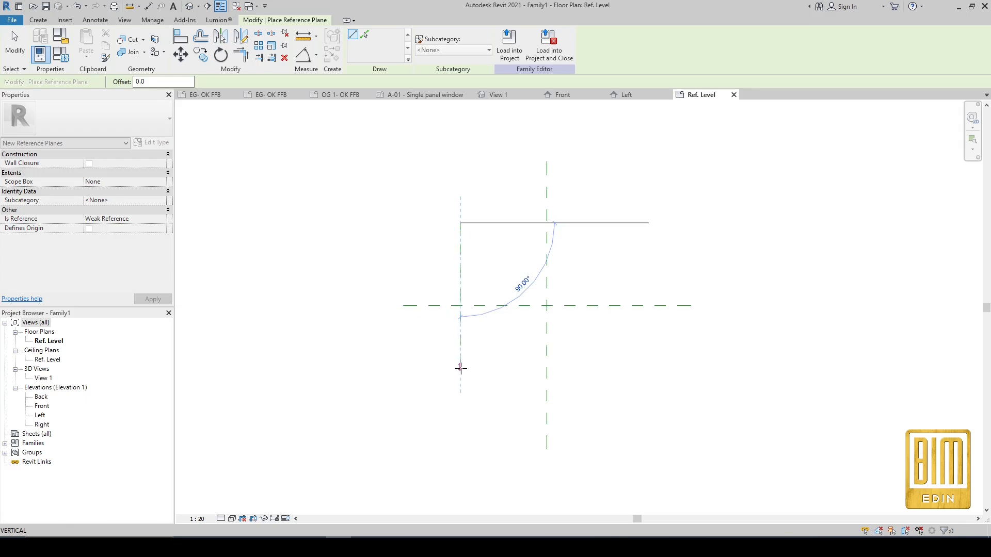
pyautogui.click(461, 367)
pyautogui.press('Escape')
pyautogui.press('Escape')
# Change the family's length units to centimeters with 2 decimal places and no unit symbol.
pyautogui.press('u')
pyautogui.press('n')
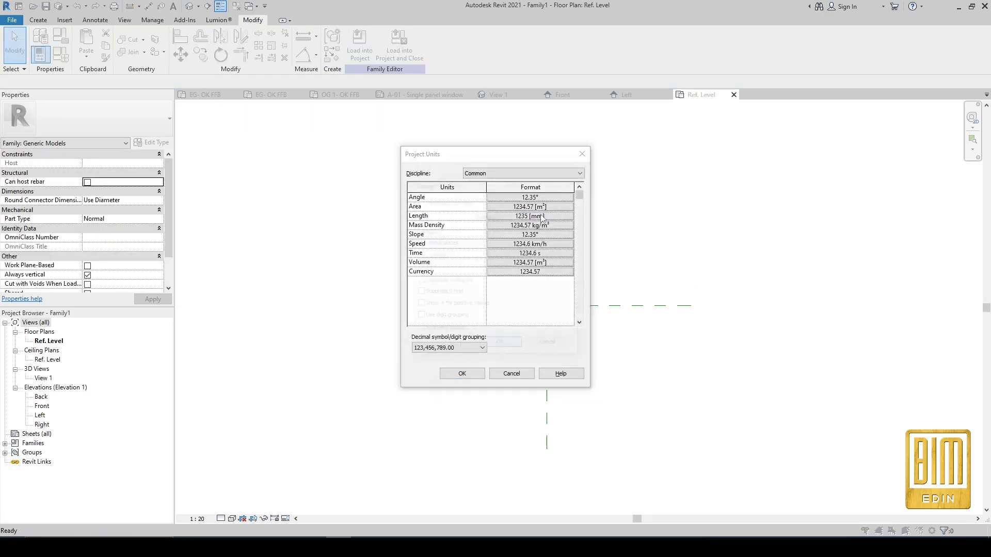
pyautogui.click(537, 216)
pyautogui.click(542, 216)
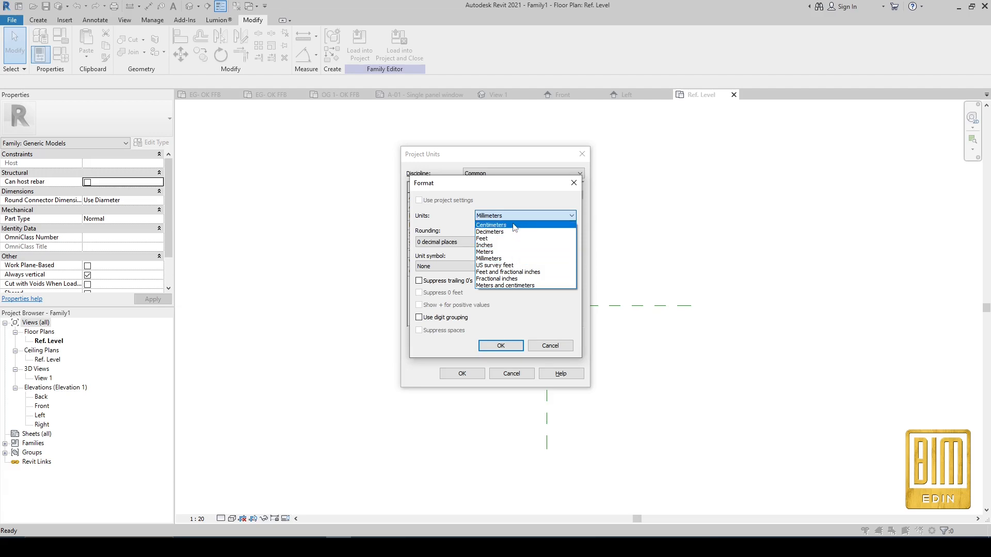
pyautogui.click(515, 228)
pyautogui.click(450, 242)
pyautogui.click(444, 264)
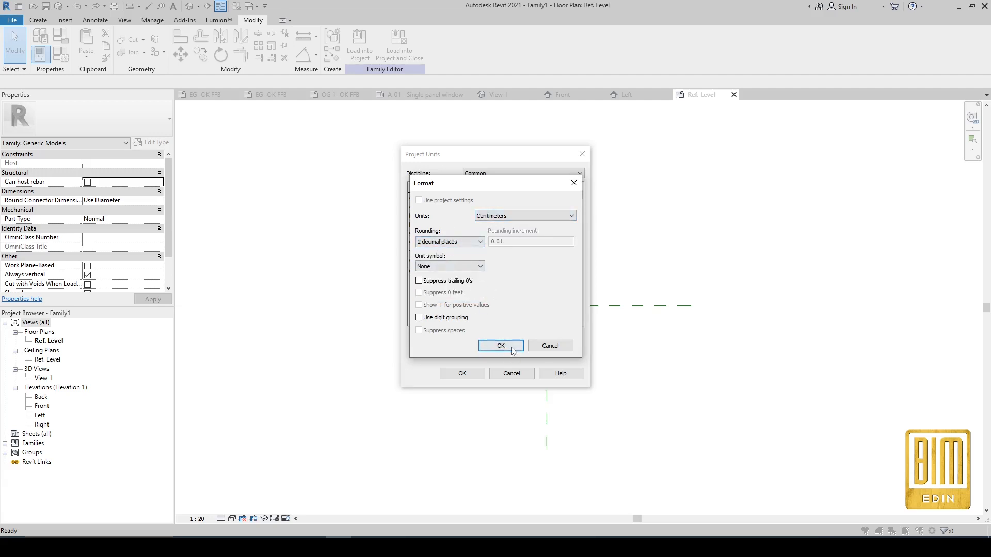
pyautogui.click(501, 346)
pyautogui.click(461, 374)
# Set the new reference plane 100 cm from the vertical centre plane and mirror a copy of it across that centre plane.
pyautogui.click(461, 272)
pyautogui.click(504, 248)
pyautogui.press('Return')
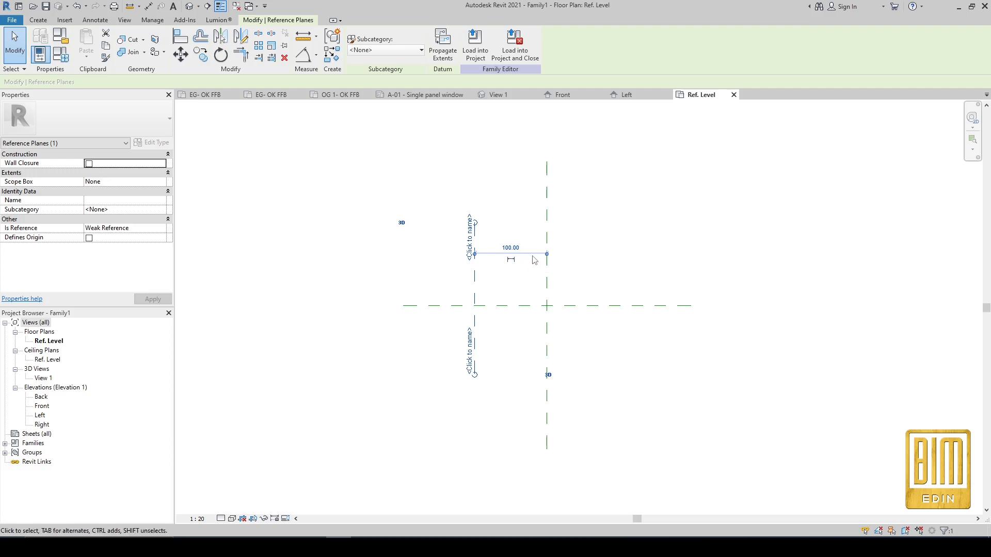
pyautogui.click(220, 36)
pyautogui.click(547, 230)
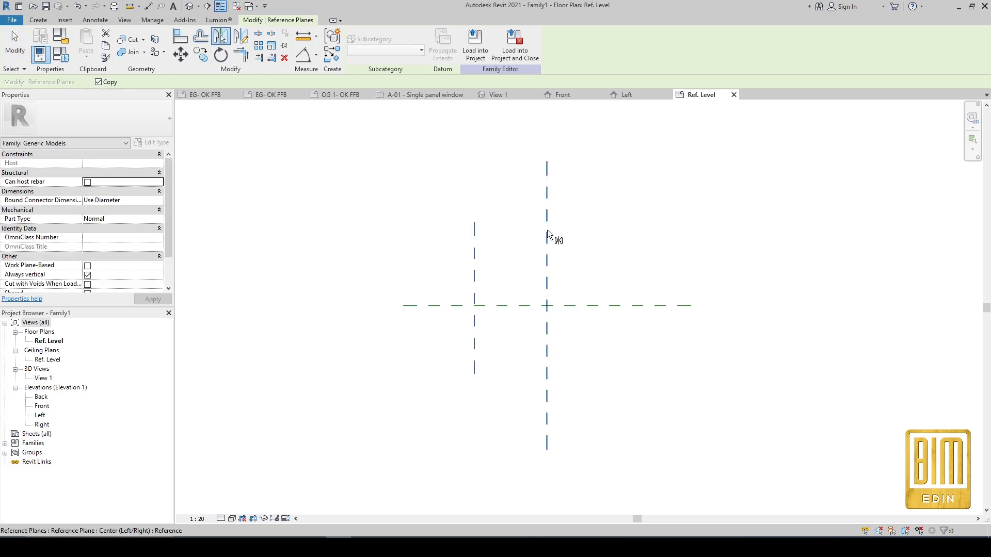
pyautogui.click(379, 180)
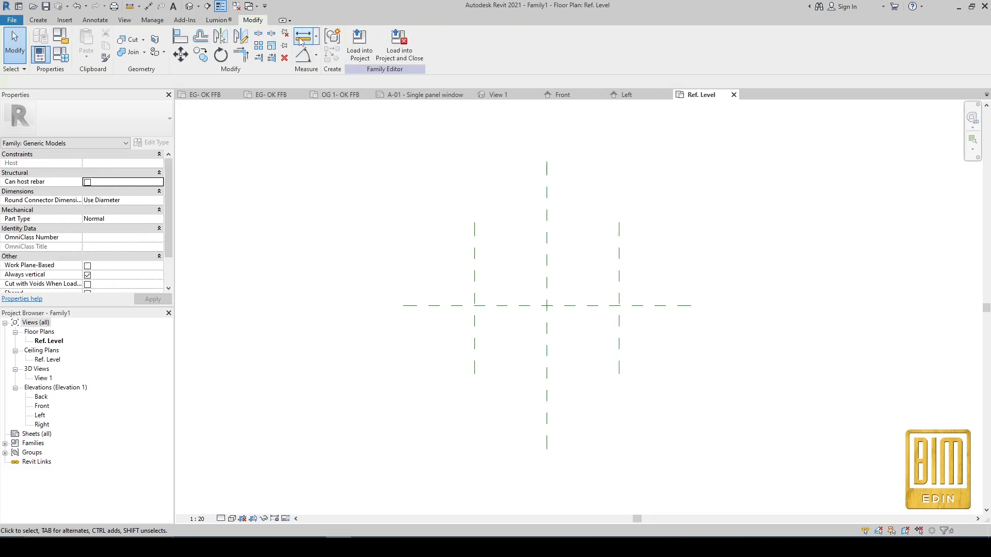
# Add an aligned dimension string across the three vertical reference planes and constrain its segments to be equal.
pyautogui.click(304, 57)
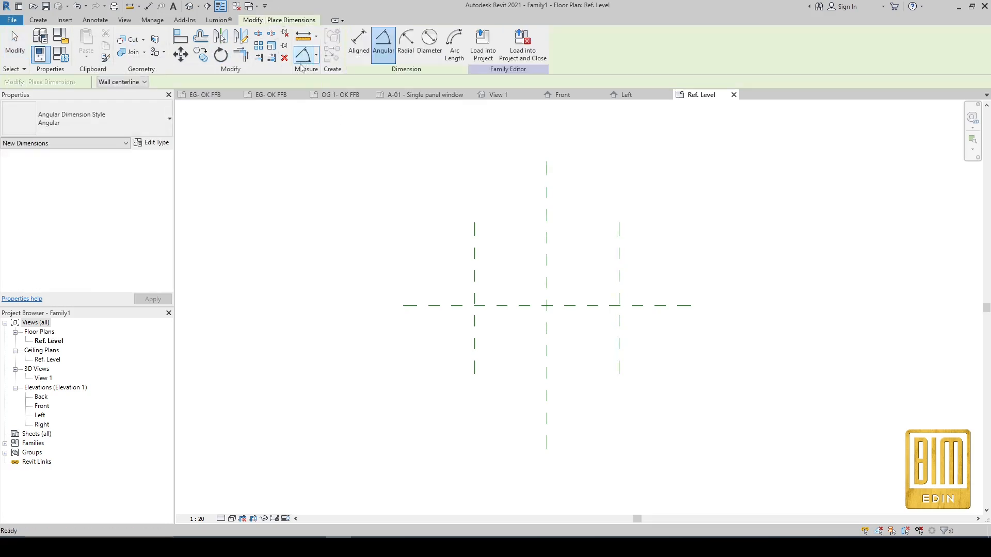
pyautogui.click(359, 44)
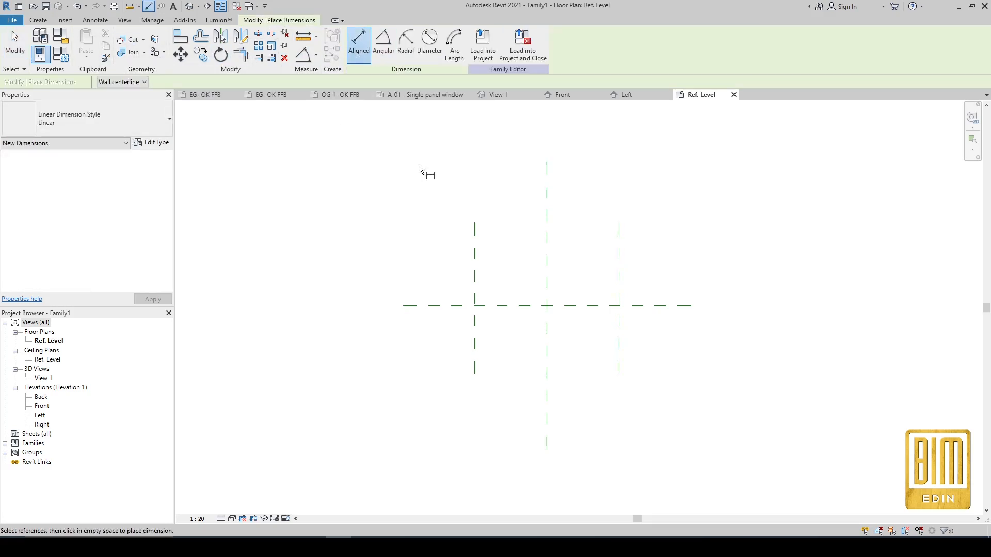
pyautogui.click(474, 261)
pyautogui.click(546, 261)
pyautogui.click(618, 264)
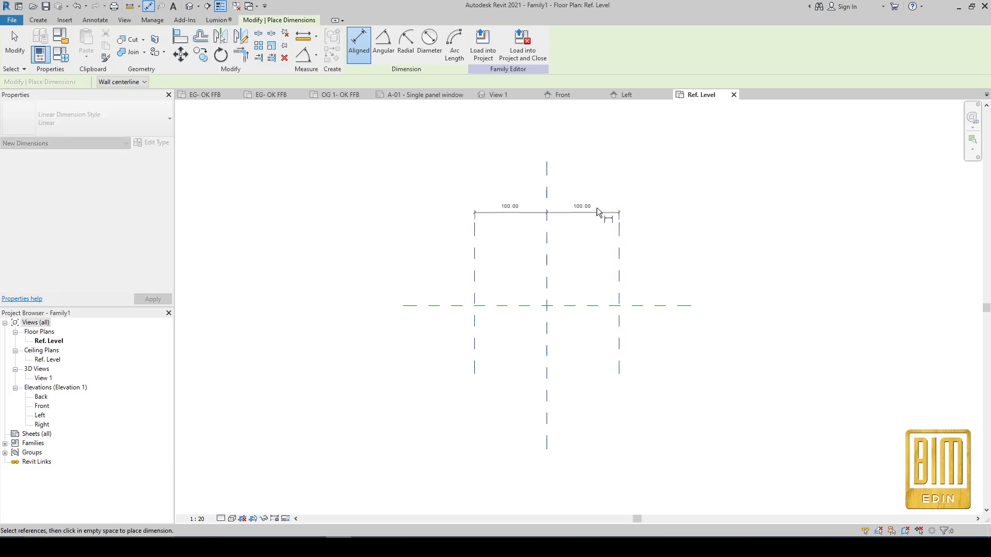
pyautogui.click(594, 199)
pyautogui.click(547, 182)
# Dimension the overall distance between the two outer vertical reference planes, above the equality dimension.
pyautogui.click(474, 253)
pyautogui.click(619, 257)
pyautogui.click(545, 165)
pyautogui.press('Escape')
pyautogui.press('Escape')
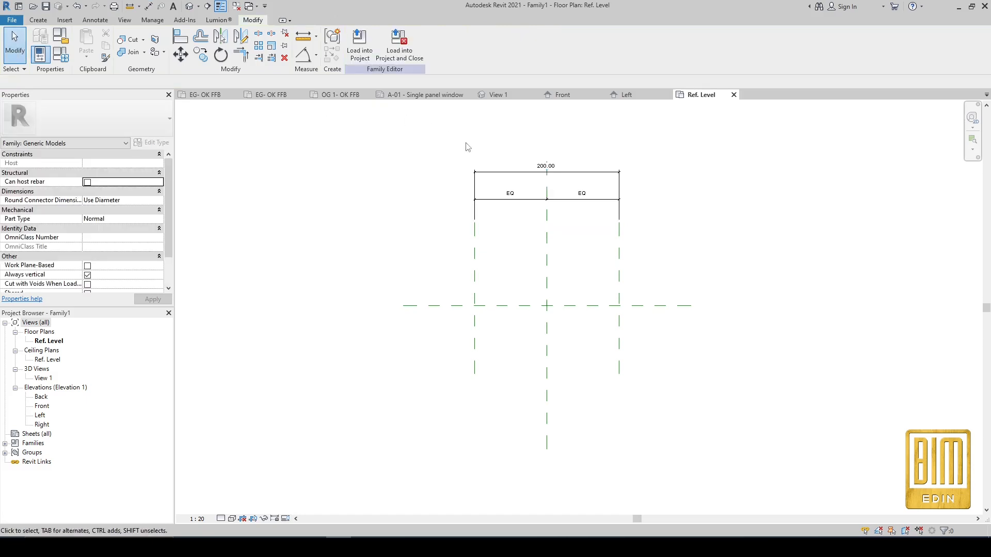
# Label the overall dimension with a new type-based family parameter named SILL LENGTH, grouped under Dimensions.
pyautogui.scroll(2, 511, 167)
pyautogui.click(563, 164)
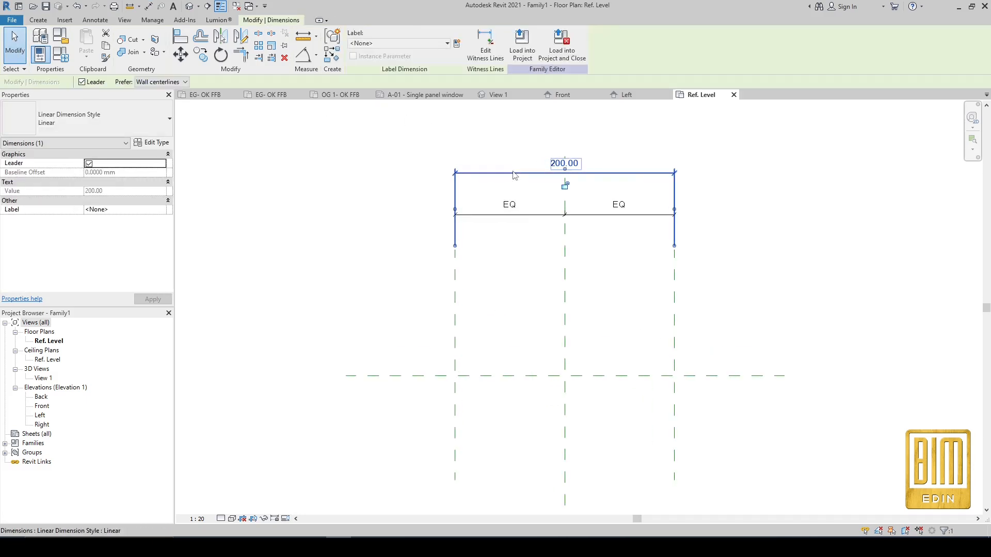
pyautogui.click(457, 44)
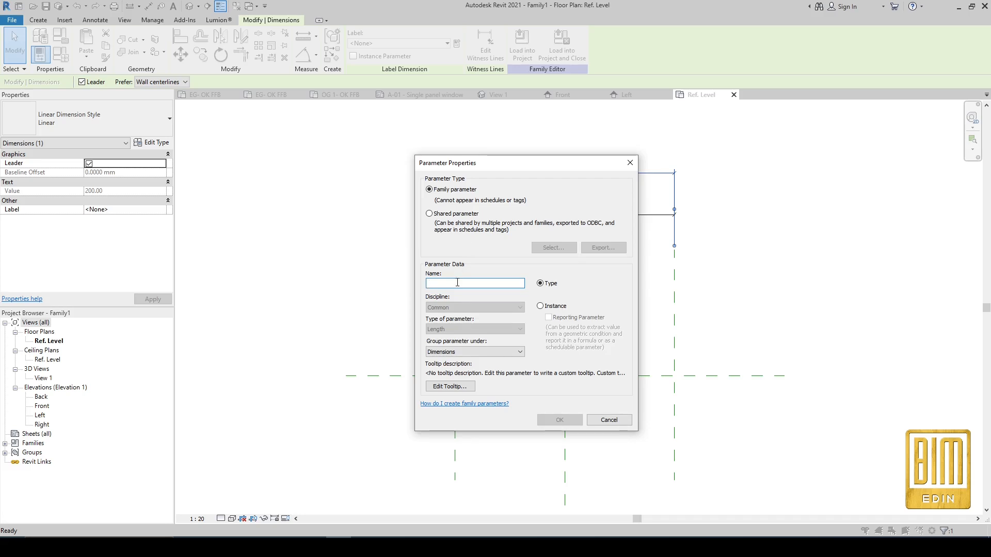
pyautogui.press('BackSpace')
pyautogui.press('BackSpace')
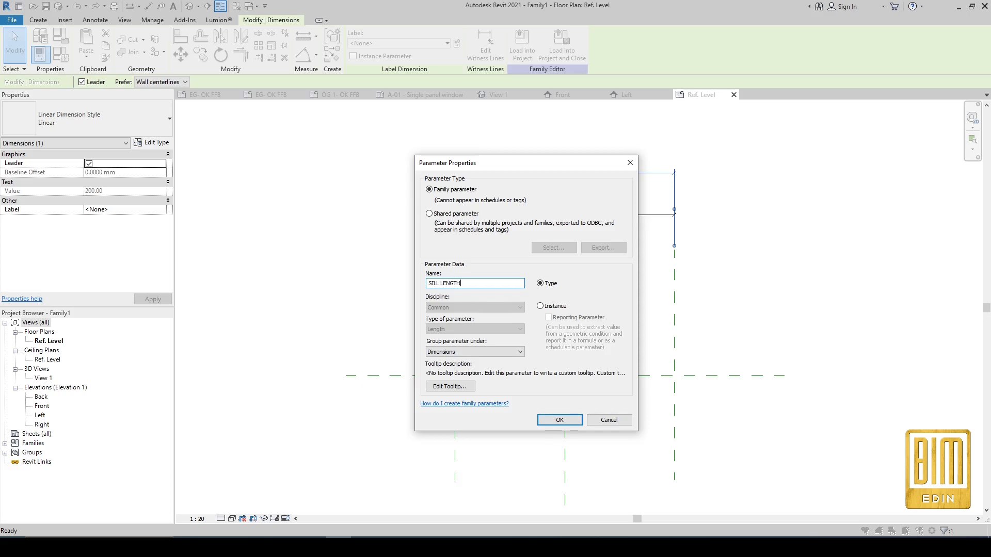
pyautogui.click(560, 420)
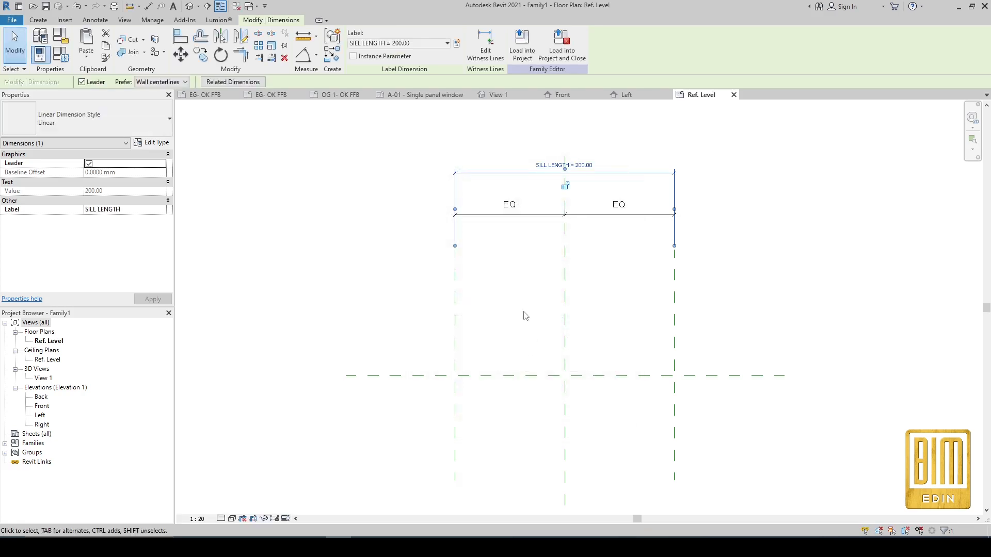
# Test the SILL LENGTH parameter by setting it to 100 cm, and leave it at 150 cm.
pyautogui.click(548, 165)
pyautogui.write('100')
pyautogui.press('Return')
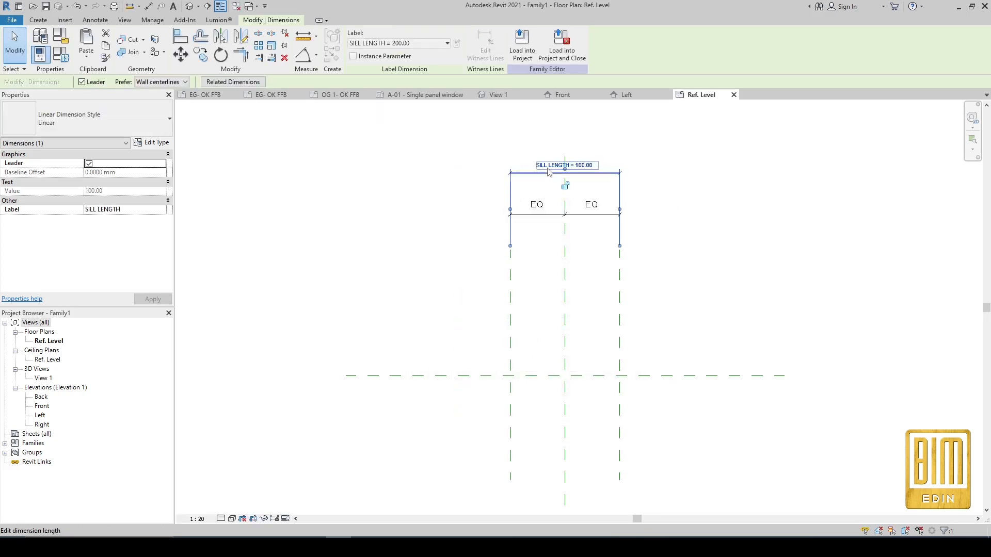
pyautogui.click(545, 168)
pyautogui.write('150')
pyautogui.press('Return')
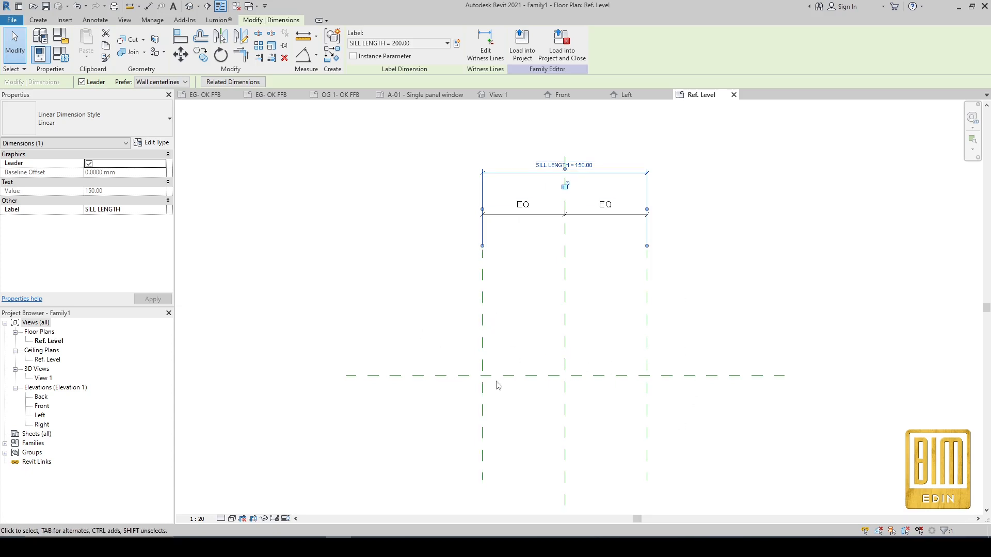
# In the project's OG 1- OK FFB plan, apply a ŠIRINA RESETKE value of 25 cm to the balcony door's type.
pyautogui.scroll(2, 493, 388)
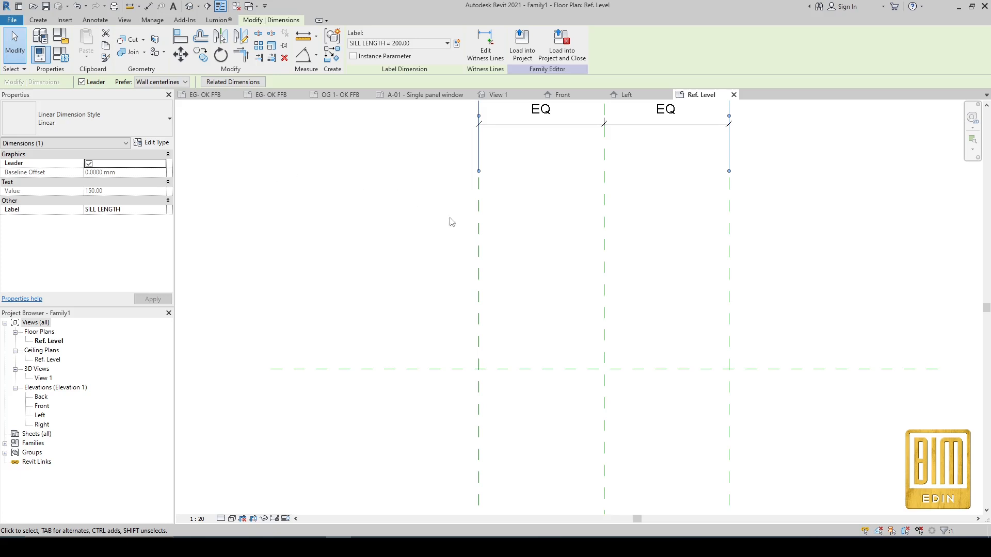
pyautogui.click(338, 95)
pyautogui.scroll(10, 495, 320)
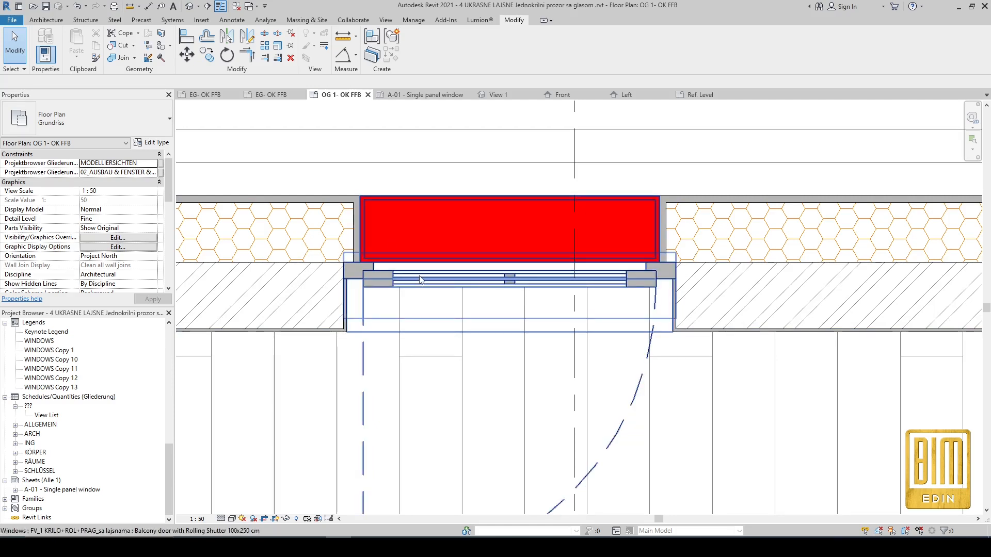
pyautogui.click(419, 280)
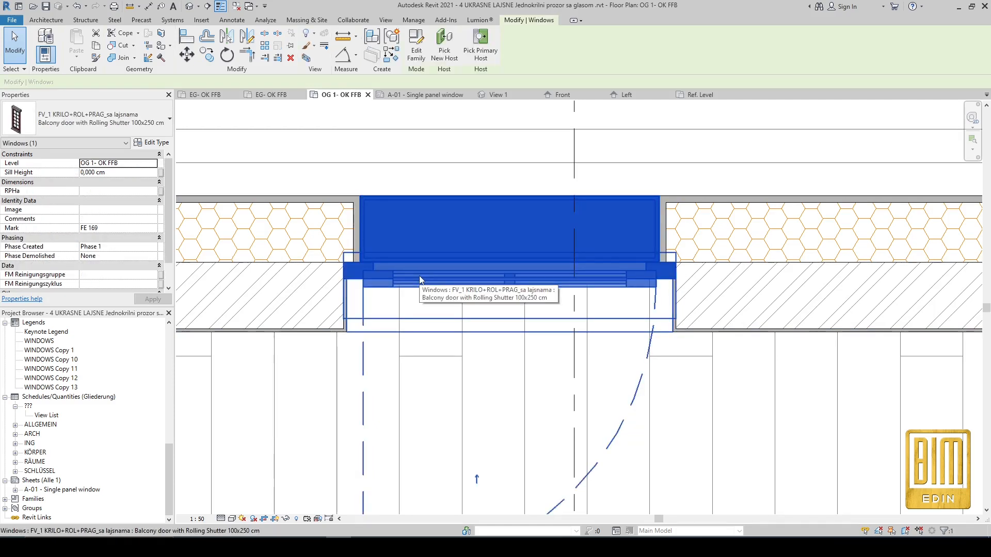
pyautogui.click(152, 143)
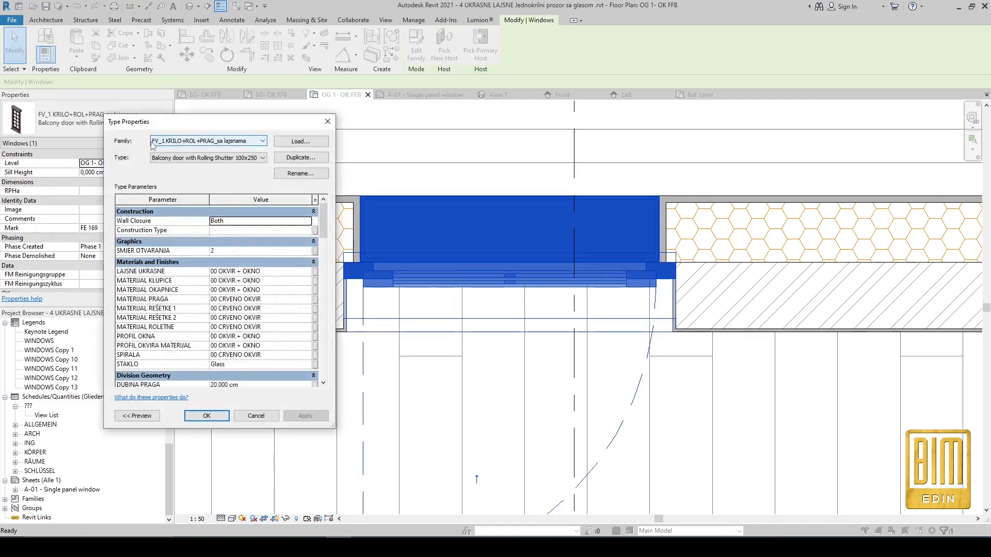
pyautogui.scroll(-10, 258, 310)
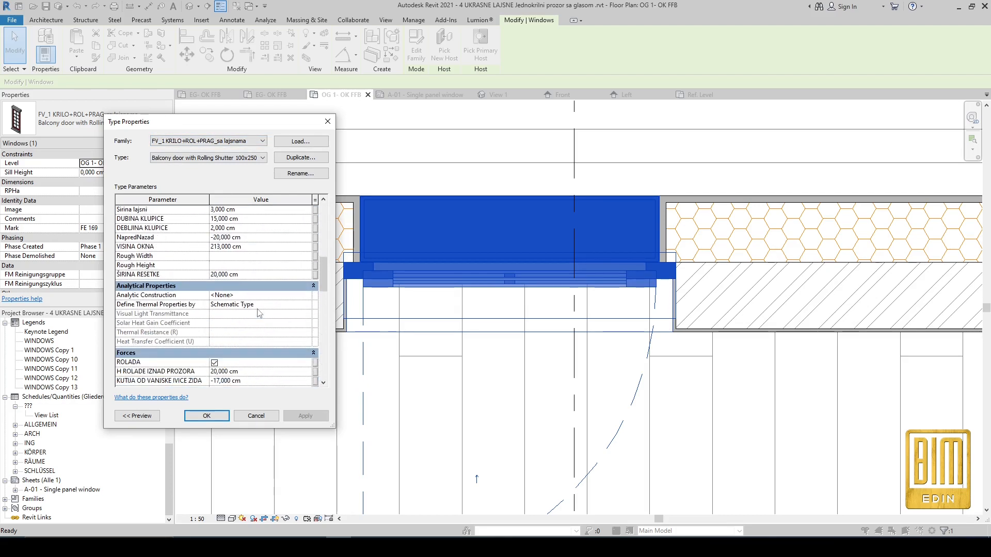
pyautogui.click(251, 275)
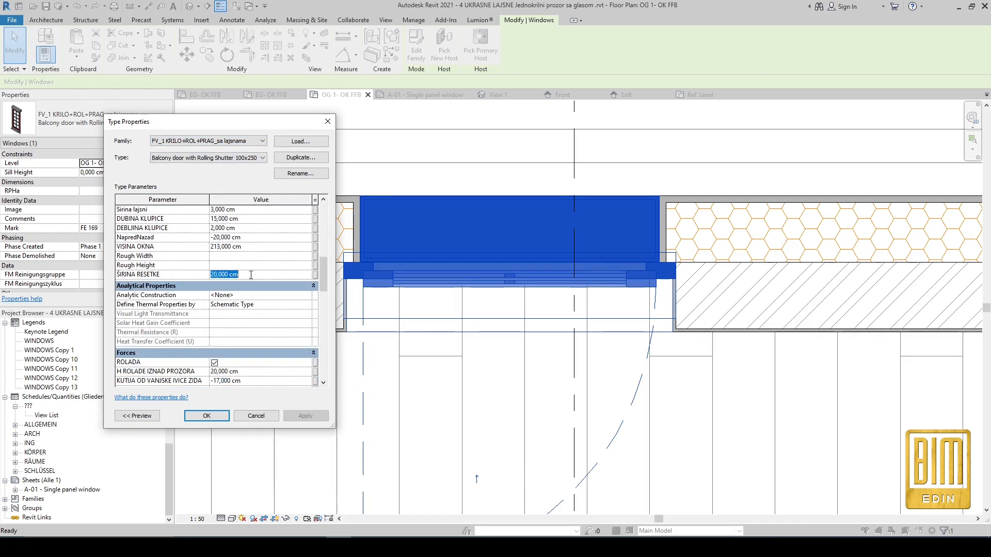
pyautogui.click(304, 414)
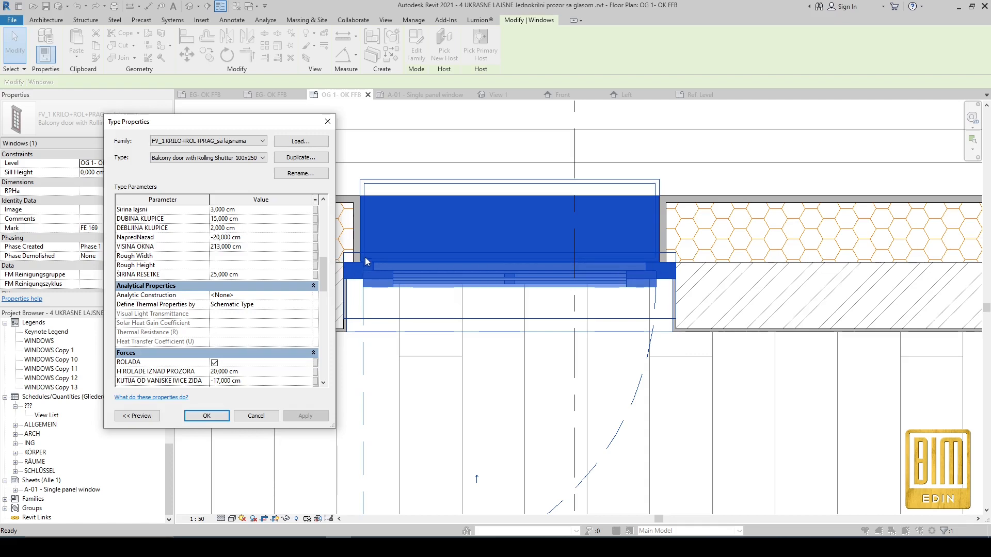
# In the sill family's Ref. Level plan, draw a horizontal reference plane about 38 cm above the Center (Front/Back) plane.
pyautogui.click(263, 275)
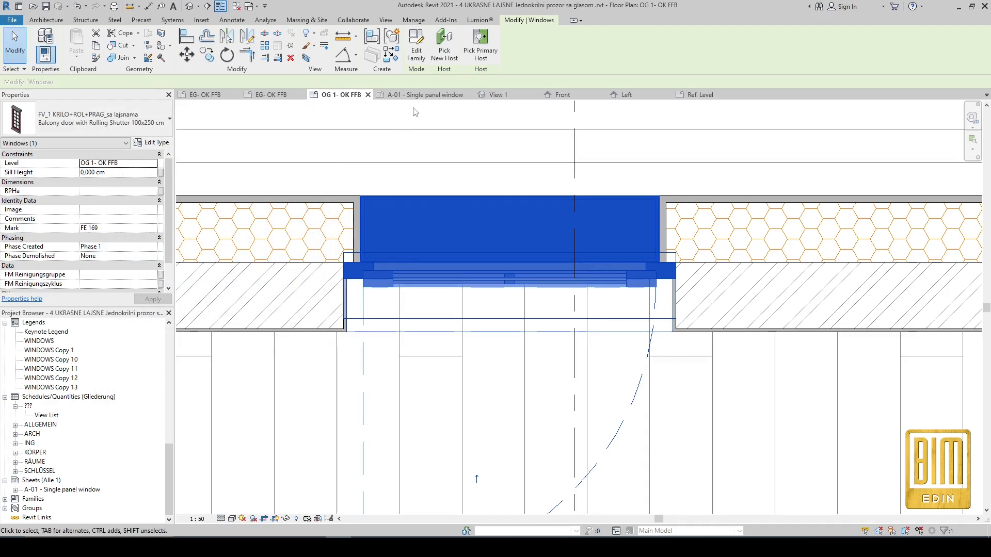
pyautogui.click(704, 98)
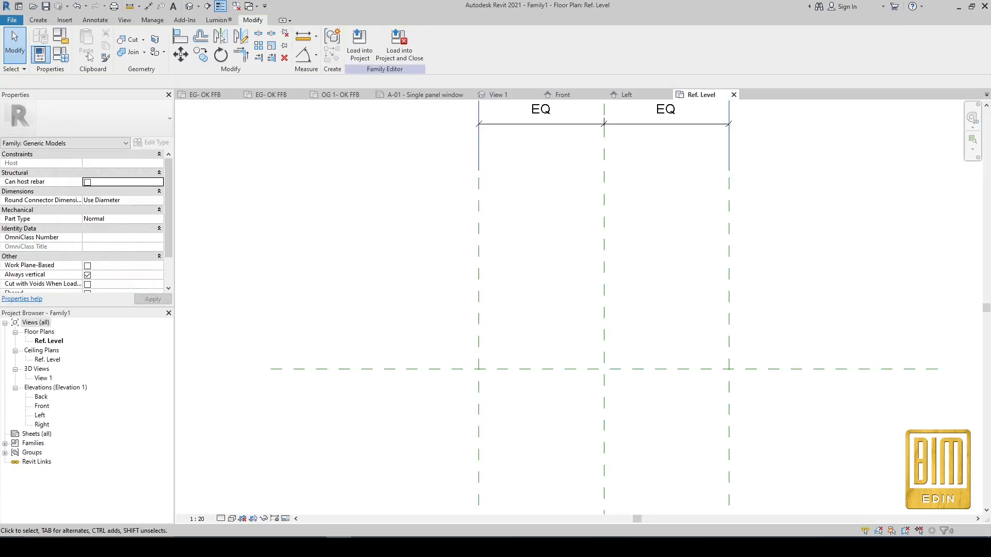
pyautogui.click(39, 20)
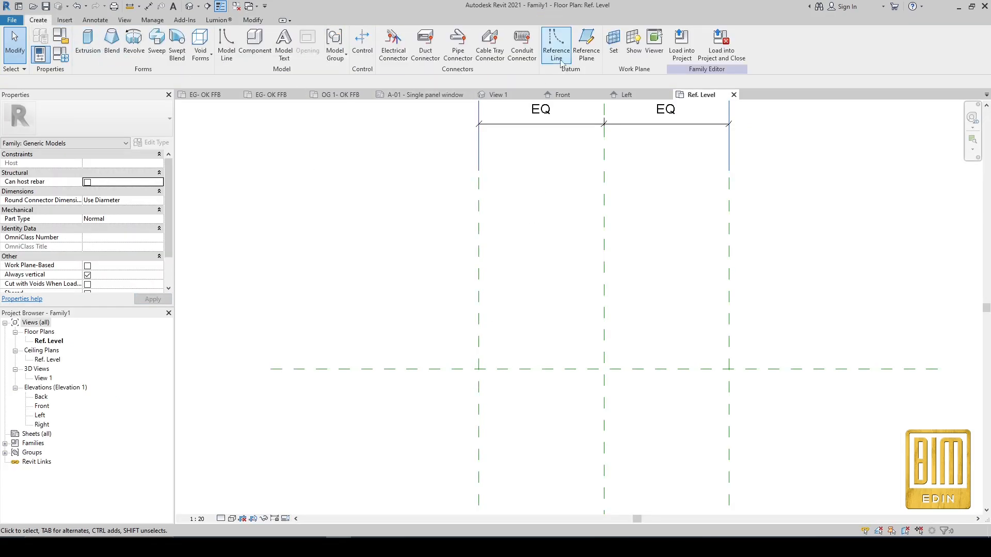
pyautogui.click(586, 45)
pyautogui.click(268, 305)
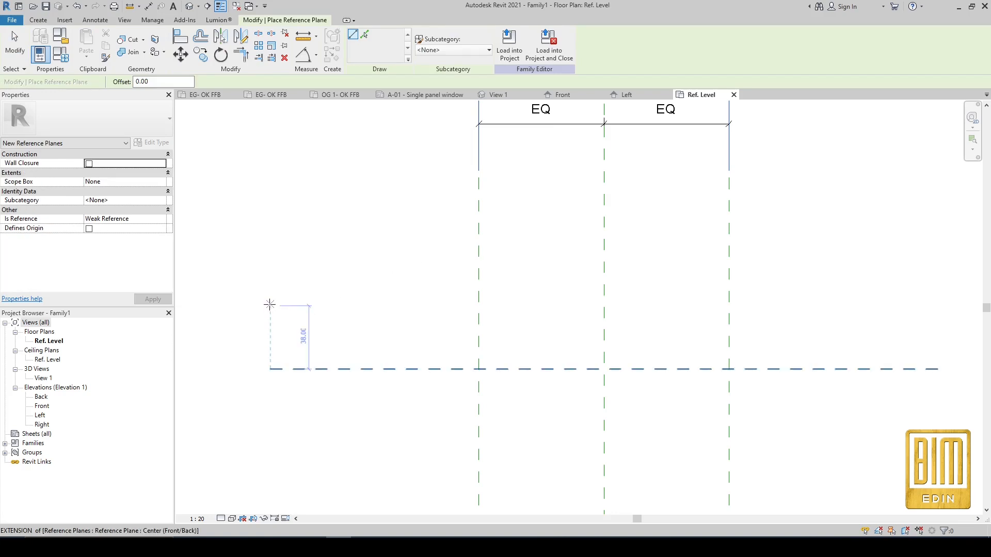
pyautogui.click(937, 306)
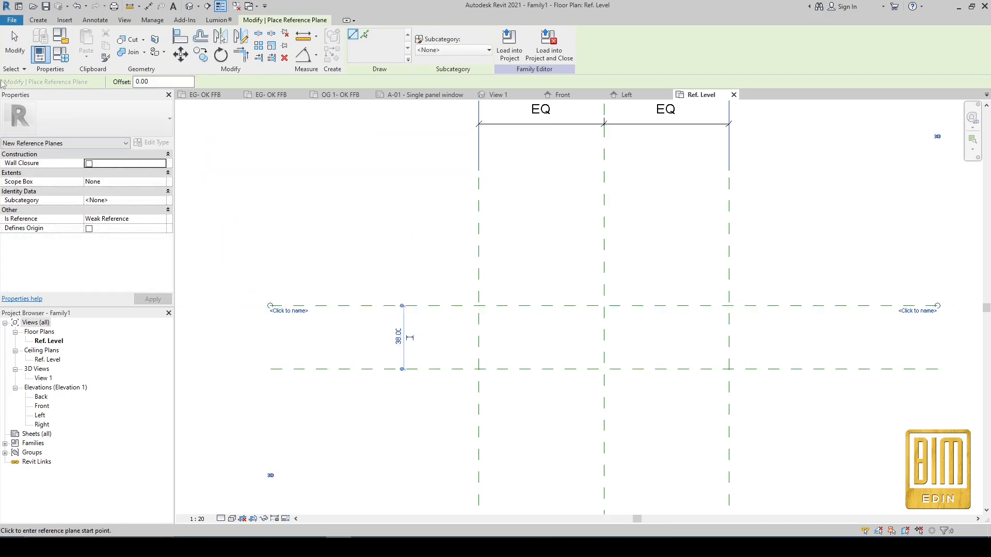
pyautogui.press('Escape')
pyautogui.press('Escape')
# Set the new horizontal reference plane's distance from the Center (Front/Back) plane to 30 cm.
pyautogui.click(419, 306)
pyautogui.click(399, 338)
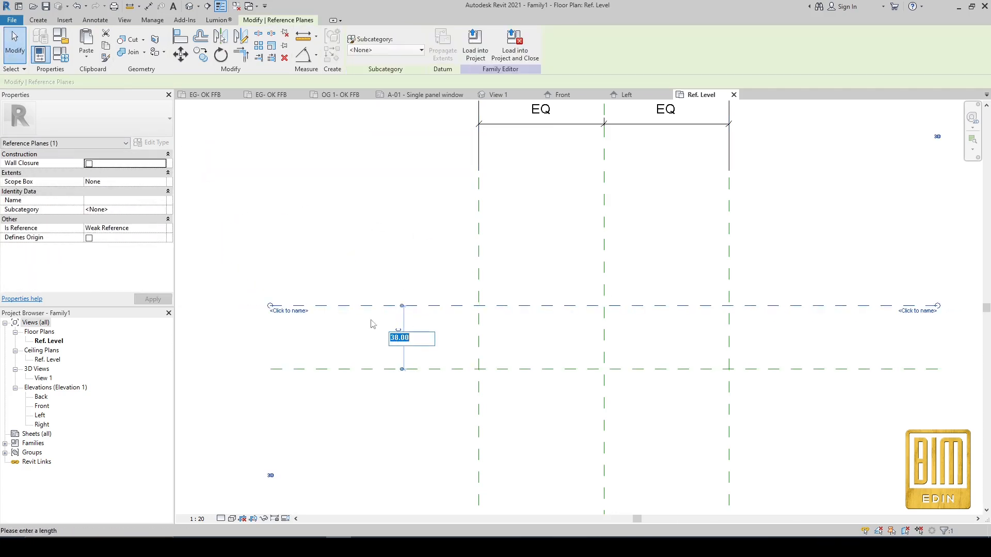
pyautogui.write('30')
pyautogui.press('Return')
pyautogui.click(370, 244)
# Copy the upper horizontal reference plane 0.5 cm downward.
pyautogui.scroll(-2, 483, 260)
pyautogui.scroll(4, 515, 333)
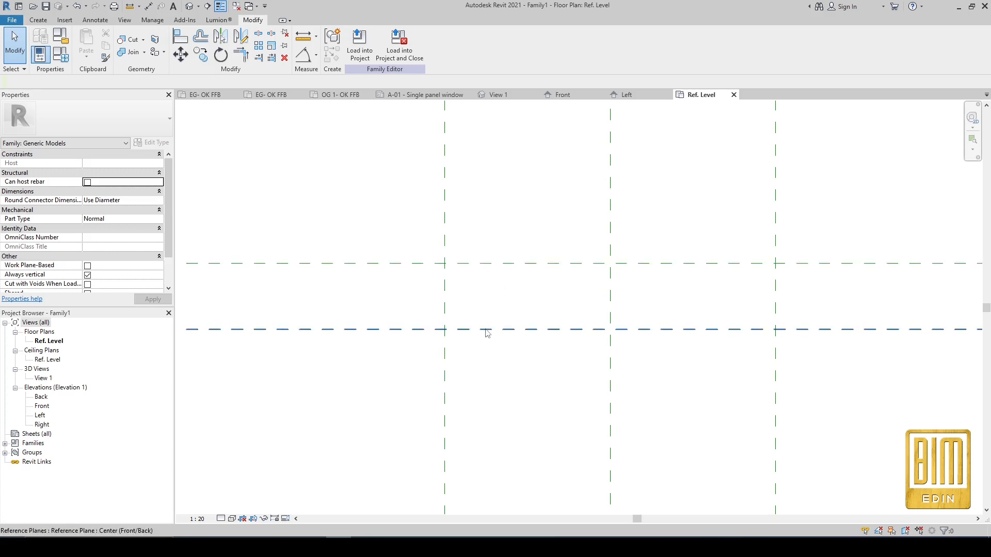
pyautogui.click(405, 329)
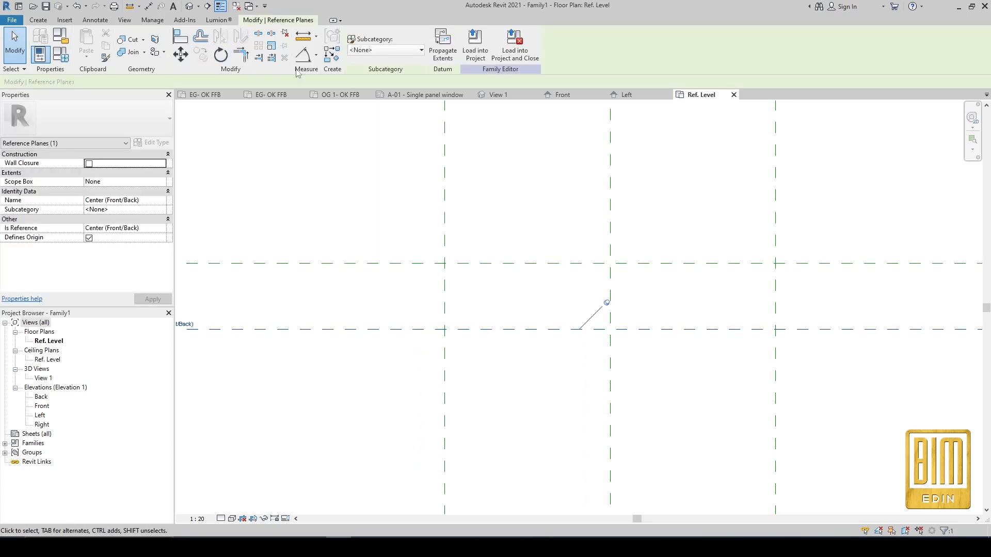
pyautogui.click(361, 263)
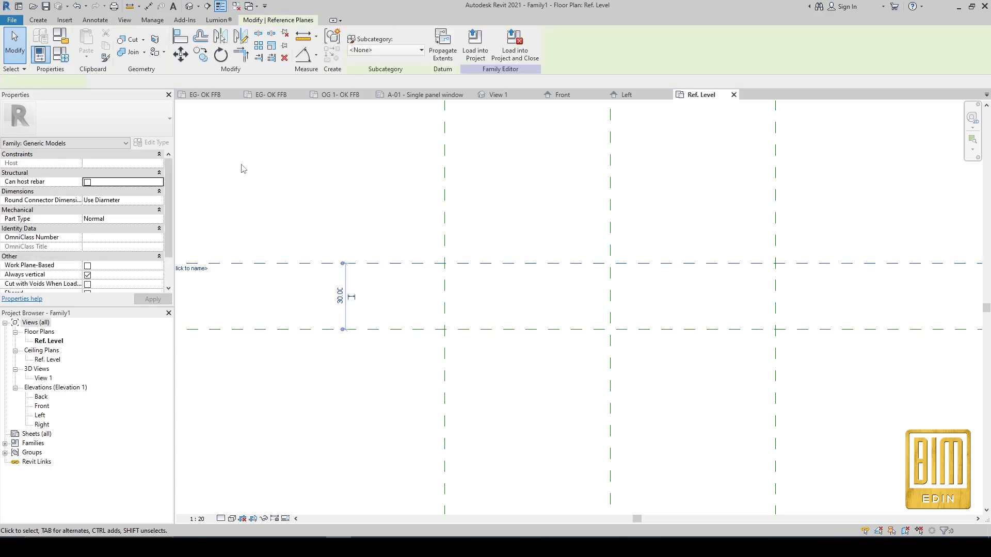
pyautogui.press('c')
pyautogui.press('o')
pyautogui.click(361, 264)
pyautogui.scroll(2, 362, 265)
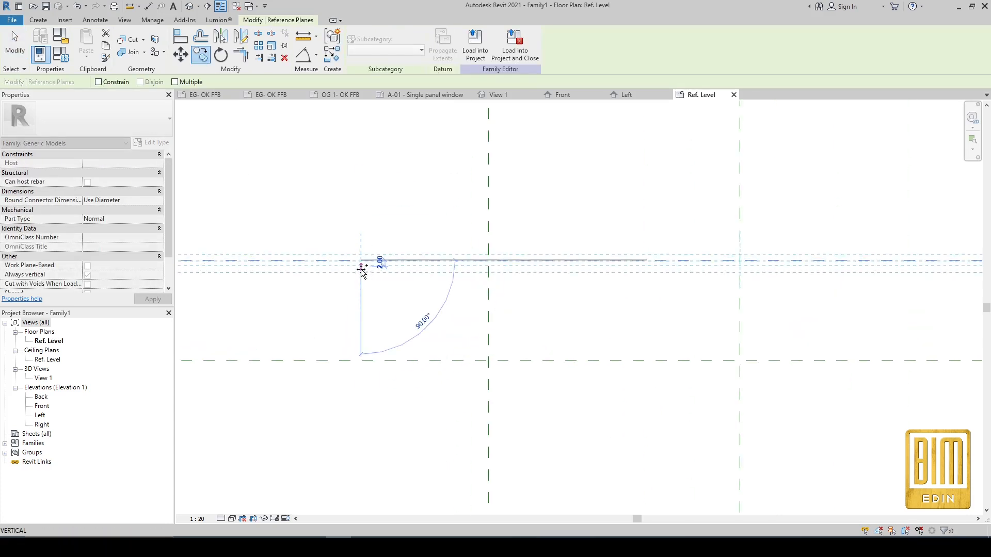
pyautogui.scroll(2, 363, 268)
pyautogui.write('0.5')
pyautogui.press('Return')
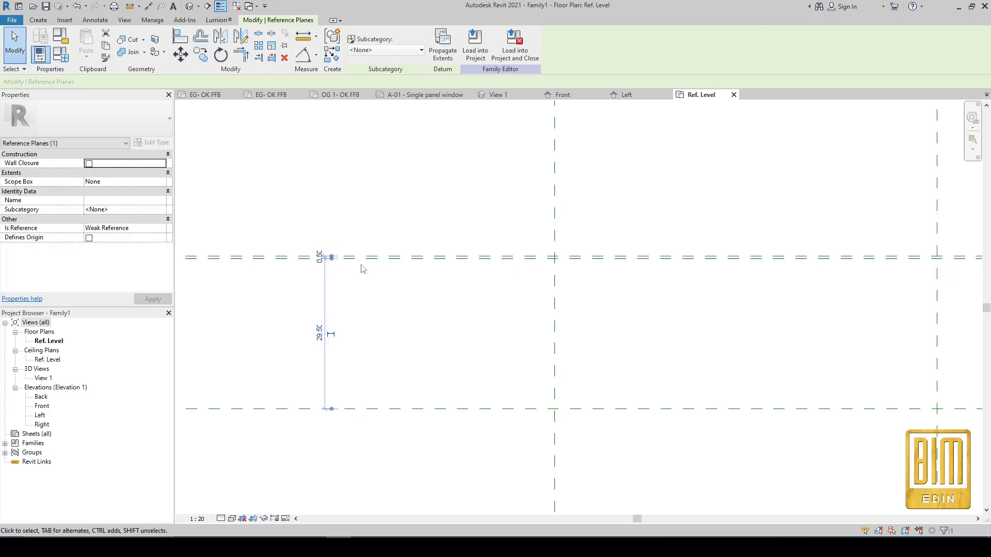
pyautogui.press('Escape')
# Copy a horizontal reference plane to 0.5 cm above the Center (Front/Back) plane, using the inner upper plane as the base point.
pyautogui.scroll(2, 345, 256)
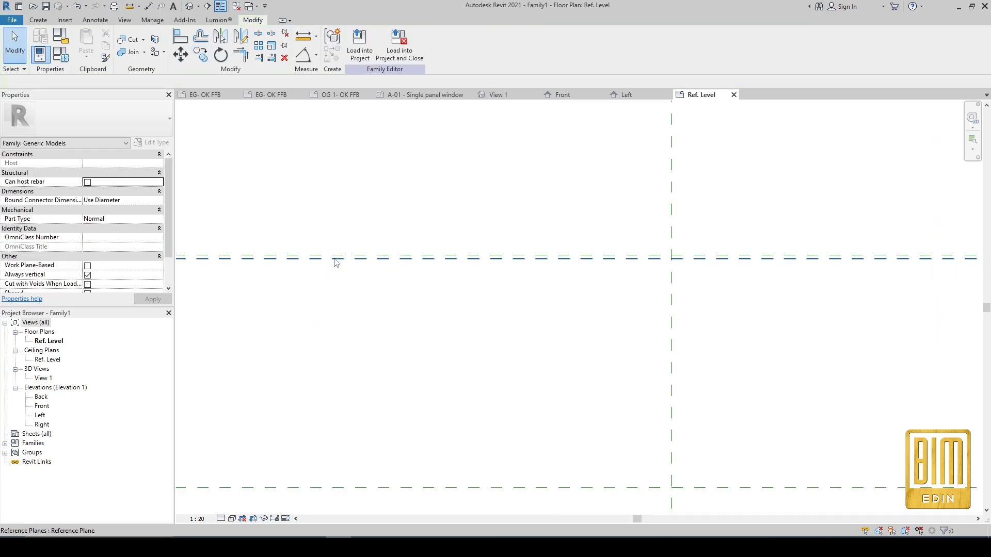
pyautogui.click(316, 256)
pyautogui.press('c')
pyautogui.press('o')
pyautogui.click(325, 258)
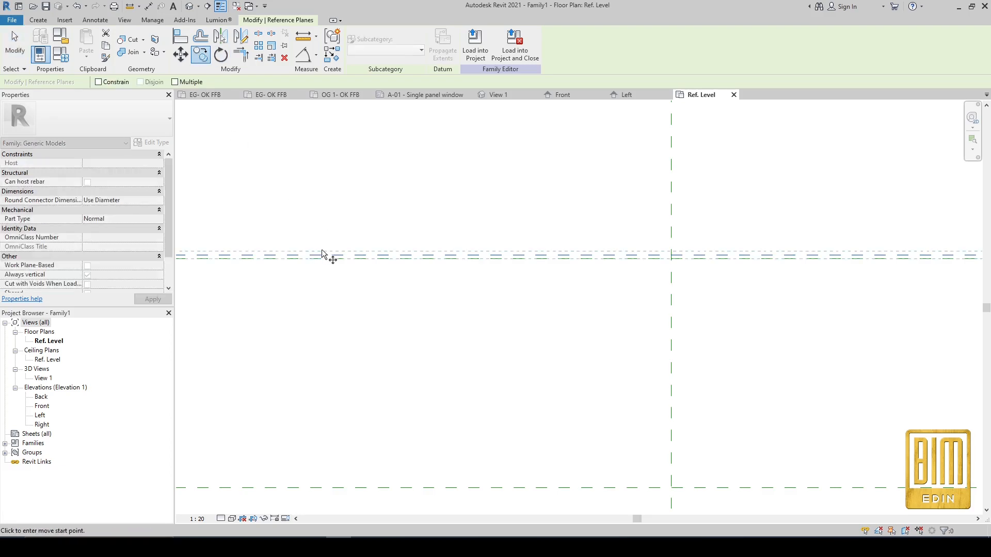
pyautogui.scroll(-2, 325, 258)
pyautogui.click(325, 409)
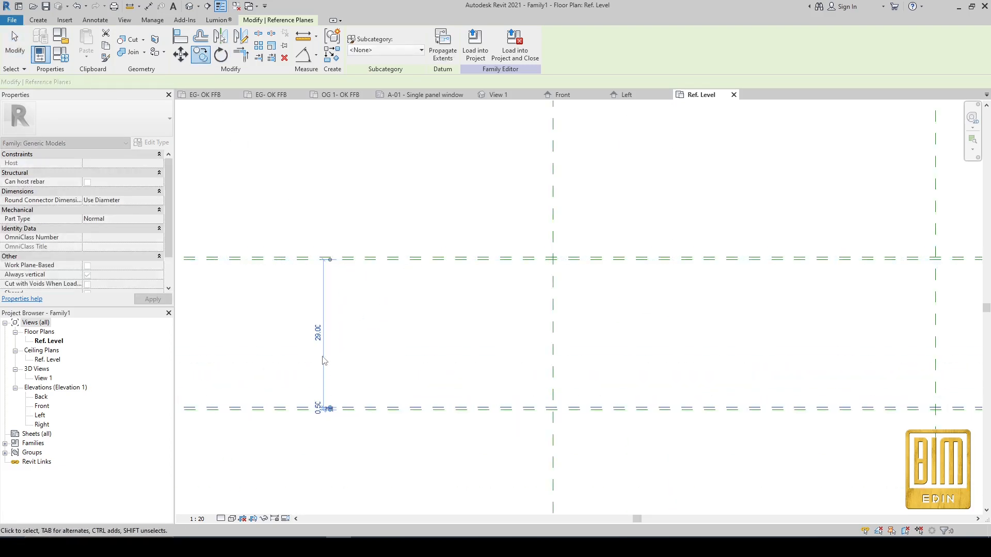
pyautogui.click(9, 43)
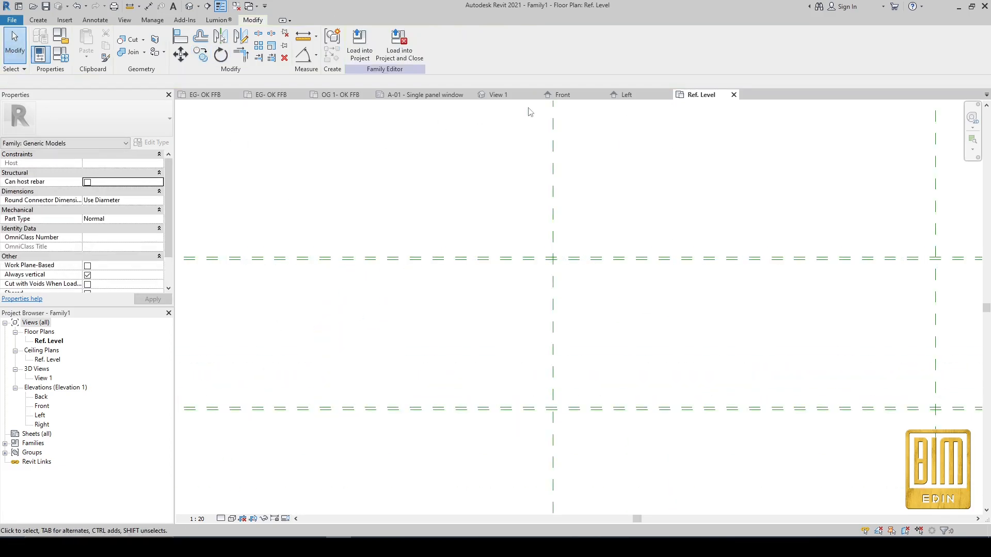
# In the project's OG 1- OK FFB plan, open section Schnitt 3 and examine the 07 OKAPNICA window's sill profile.
pyautogui.click(342, 95)
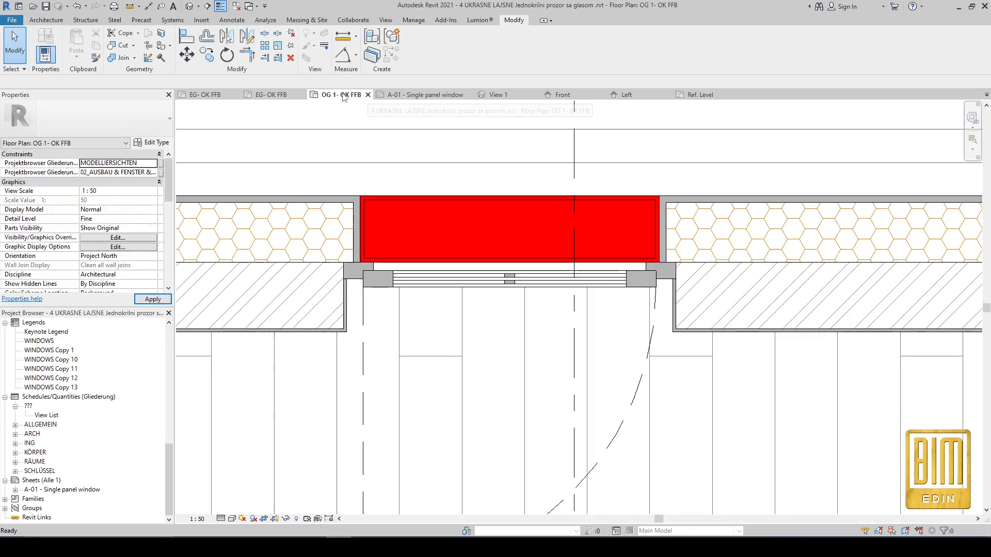
pyautogui.scroll(-5, 397, 206)
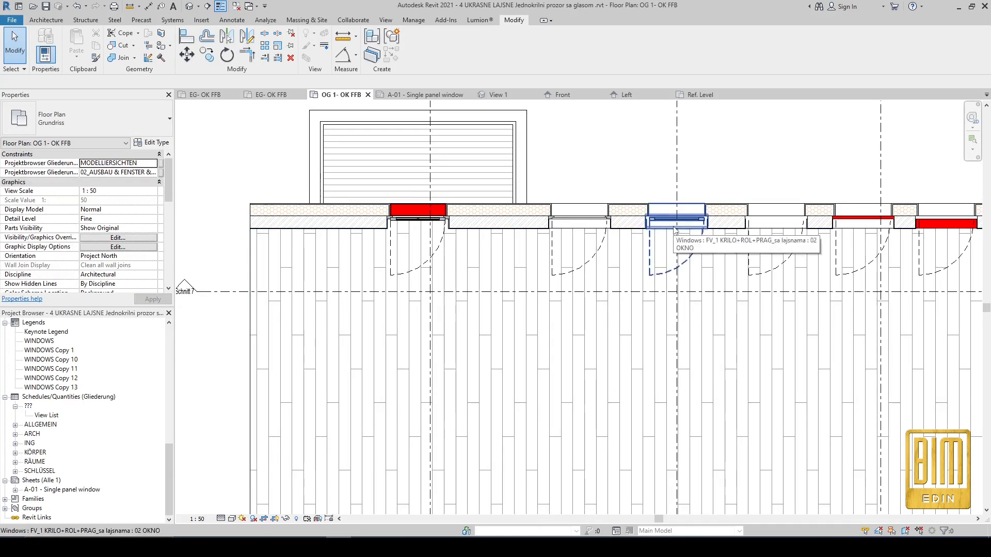
pyautogui.scroll(-5, 866, 231)
pyautogui.scroll(4, 728, 228)
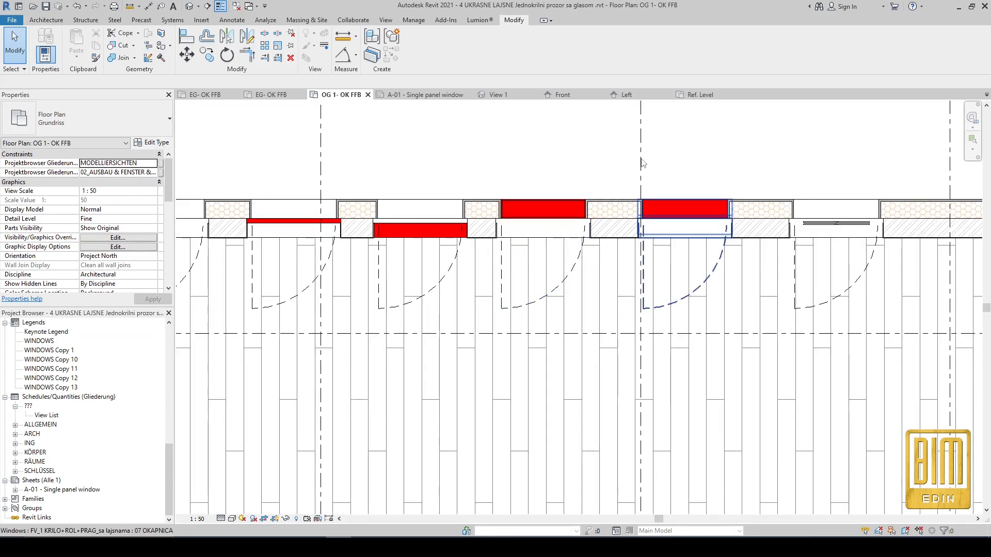
pyautogui.scroll(-3, 643, 163)
pyautogui.click(614, 196)
pyautogui.rightClick(616, 221)
pyautogui.click(648, 274)
pyautogui.scroll(5, 626, 305)
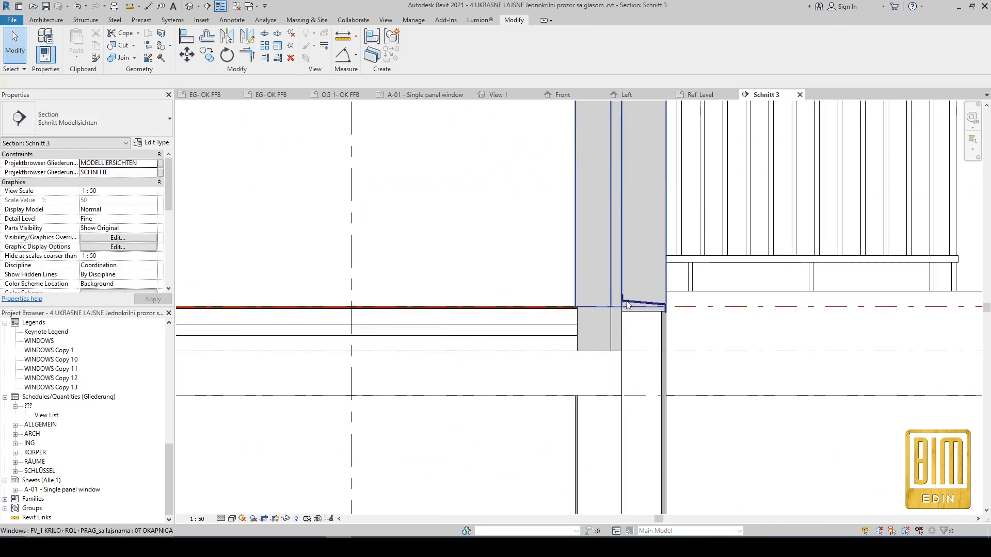
pyautogui.scroll(4, 626, 305)
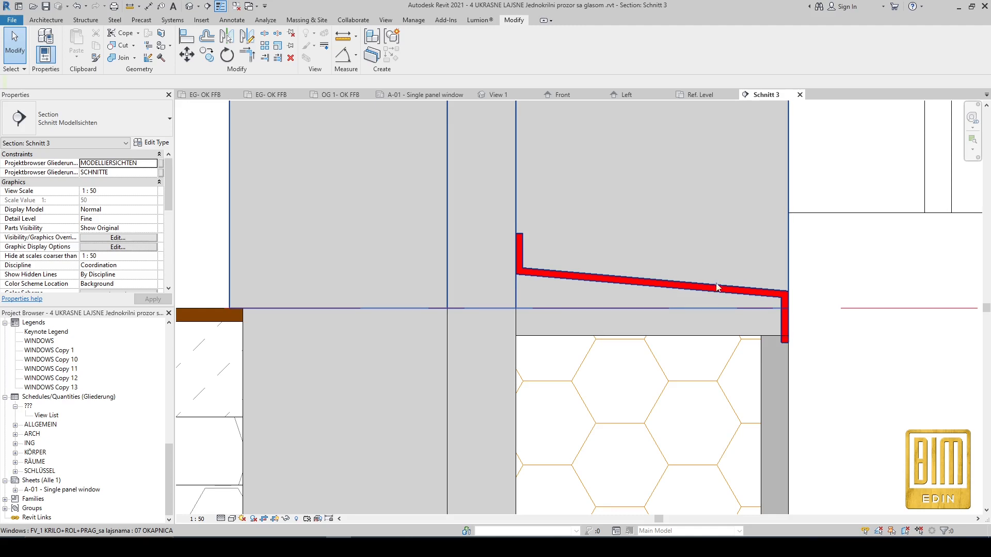
# Back in the family's Ref. Level plan, dimension and lock the narrow gap in both the upper and lower pairs of horizontal reference planes.
pyautogui.click(697, 98)
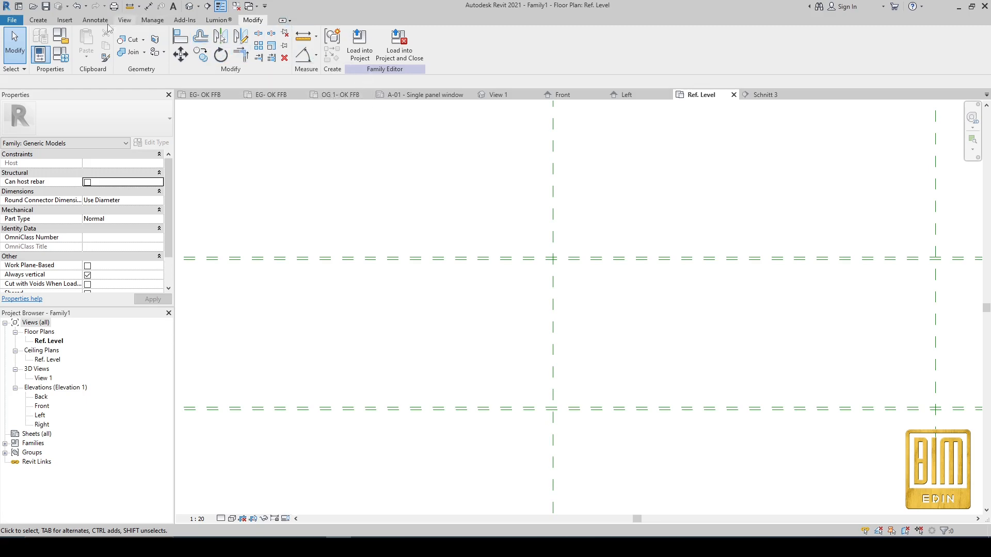
pyautogui.click(94, 20)
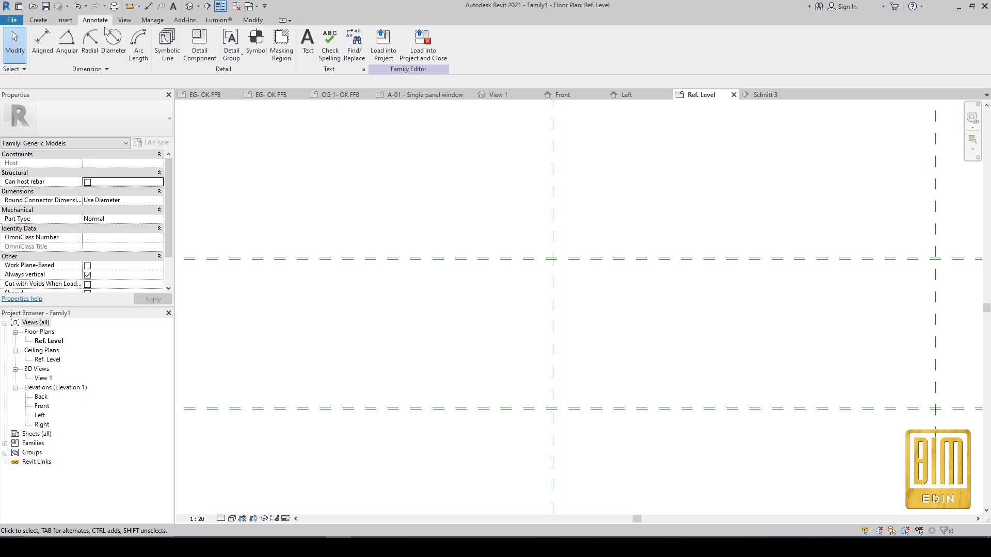
pyautogui.click(43, 42)
pyautogui.scroll(3, 360, 260)
pyautogui.click(360, 261)
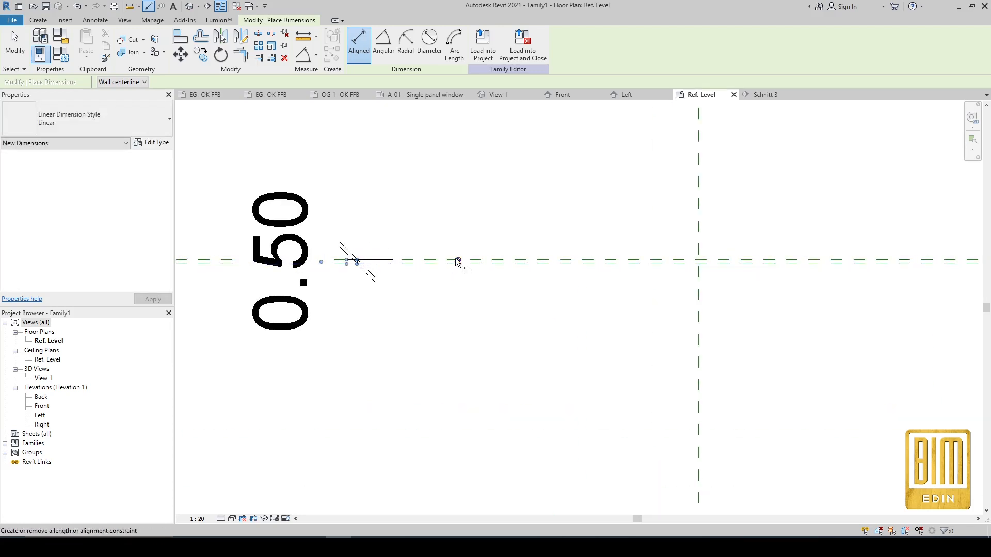
pyautogui.scroll(-3, 447, 200)
pyautogui.scroll(2, 409, 341)
pyautogui.click(418, 301)
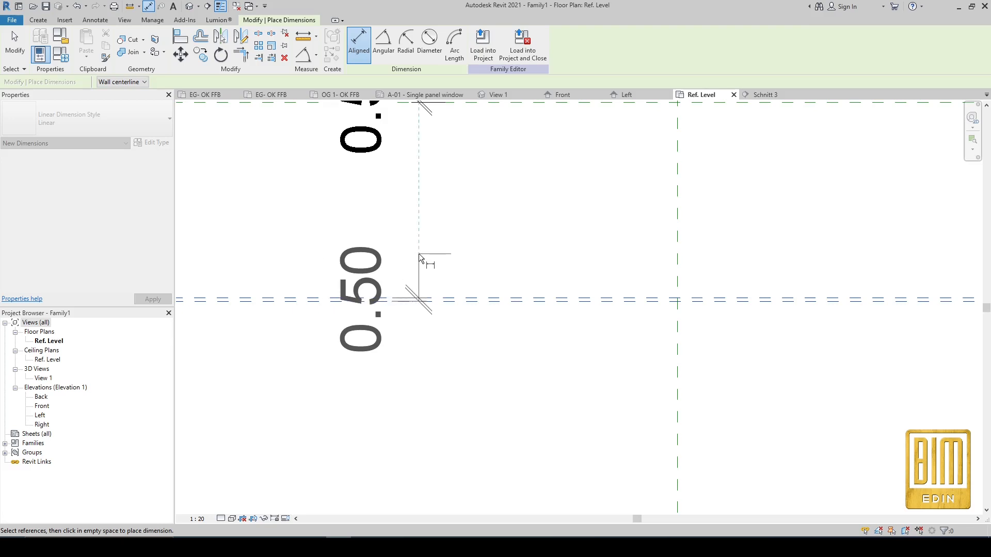
pyautogui.click(419, 252)
pyautogui.scroll(-3, 405, 255)
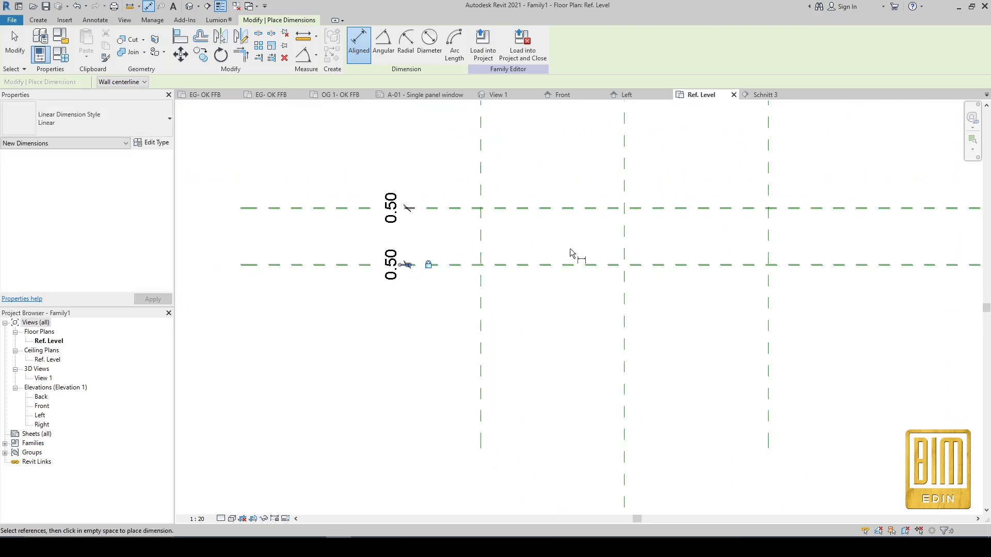
pyautogui.scroll(2, 582, 227)
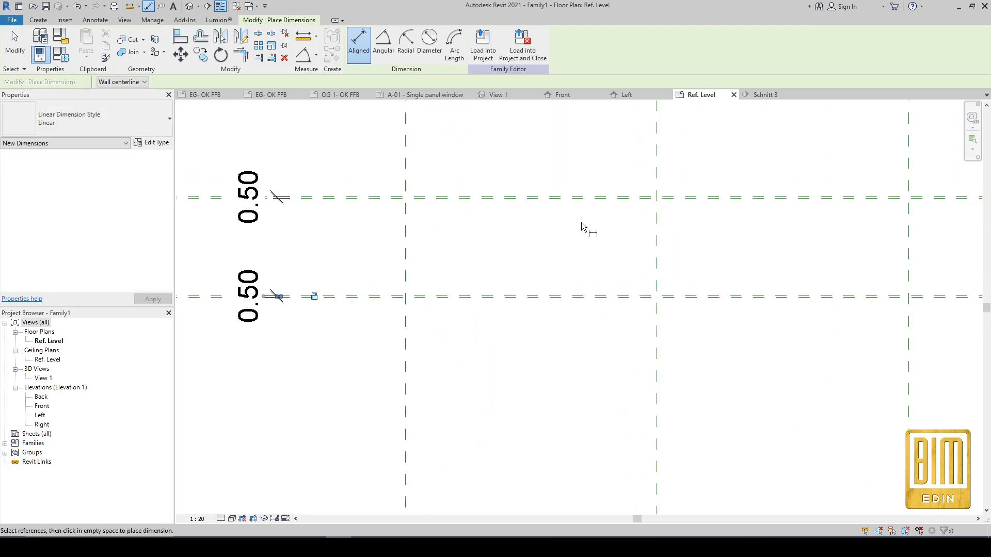
pyautogui.click(26, 53)
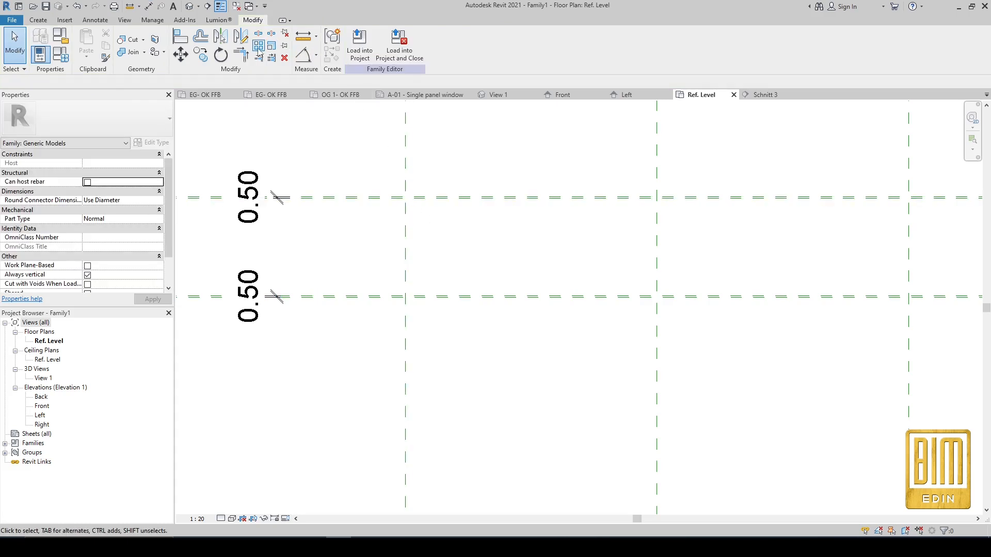
# Dimension the overall distance between the two outermost horizontal reference planes, placing it beyond their right ends.
pyautogui.click(148, 5)
pyautogui.scroll(2, 511, 200)
pyautogui.click(511, 200)
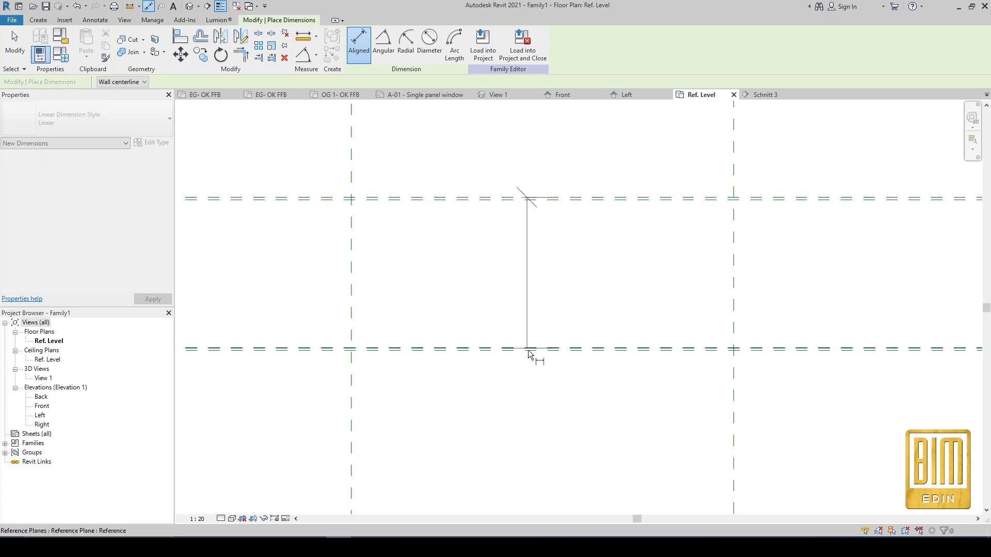
pyautogui.click(531, 350)
pyautogui.scroll(-3, 485, 289)
pyautogui.scroll(-2, 485, 291)
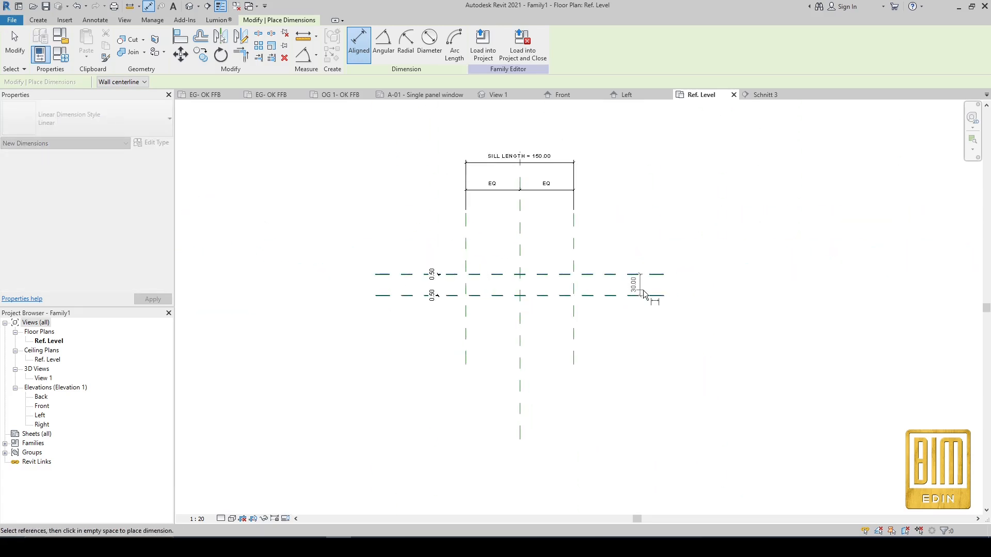
pyautogui.scroll(2, 627, 281)
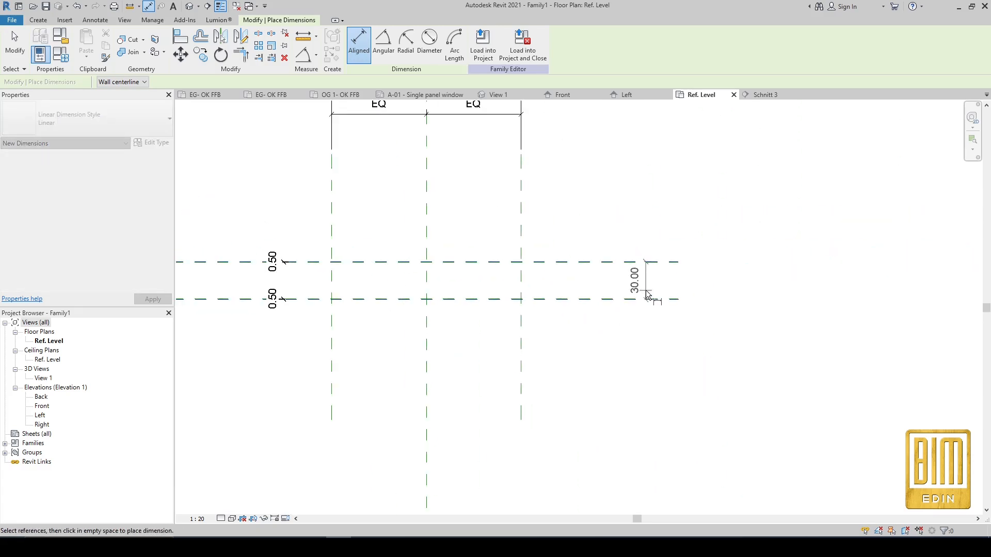
pyautogui.scroll(2, 647, 294)
pyautogui.click(732, 292)
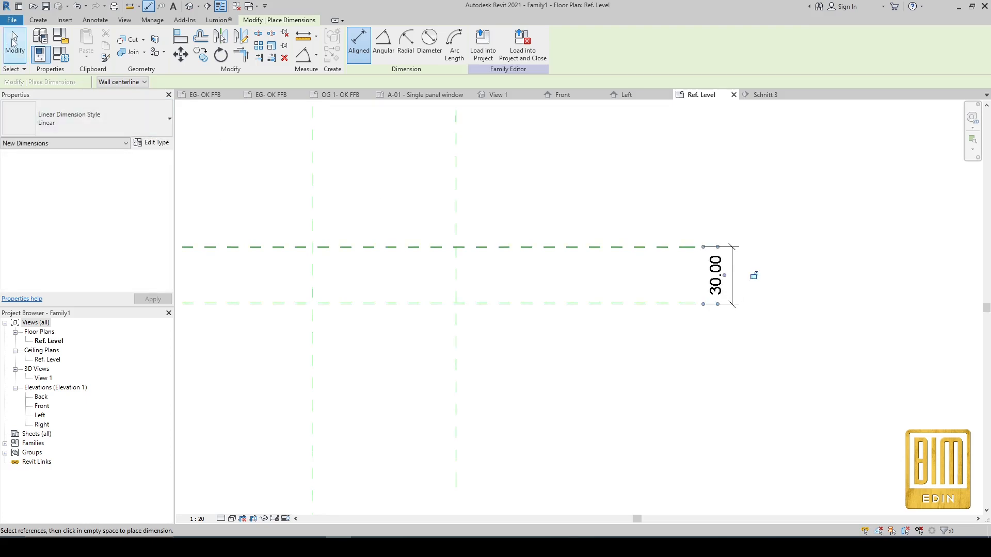
pyautogui.click(14, 41)
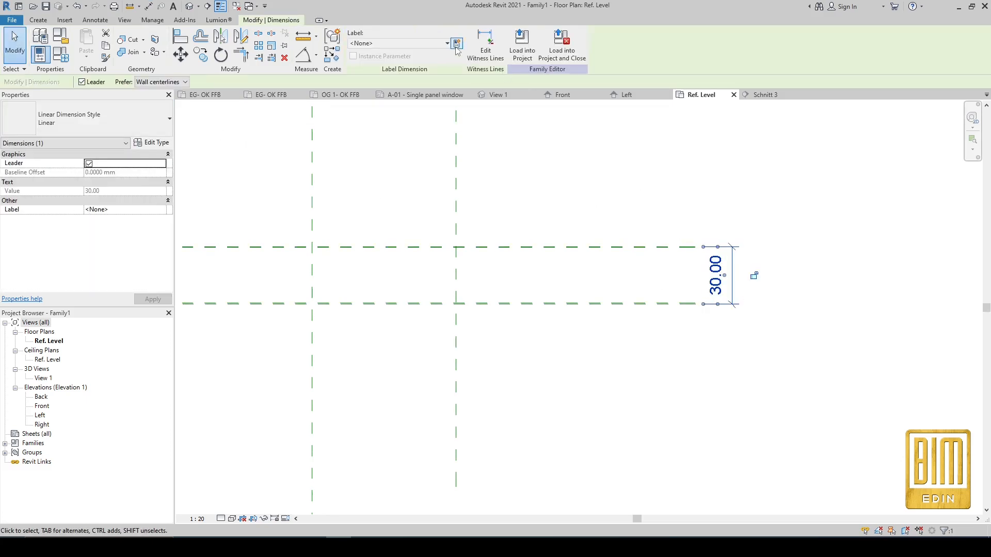
# Label the overall vertical dimension with a new type-based family parameter named SILL WIDTH, grouped under Dimensions.
pyautogui.click(457, 44)
pyautogui.write('Sl')
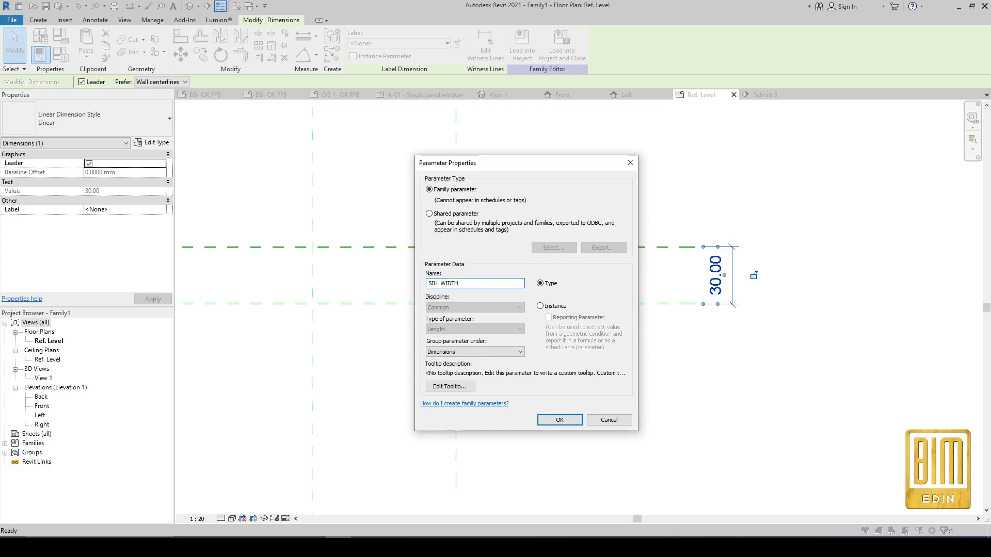
pyautogui.click(580, 424)
pyautogui.scroll(-2, 590, 365)
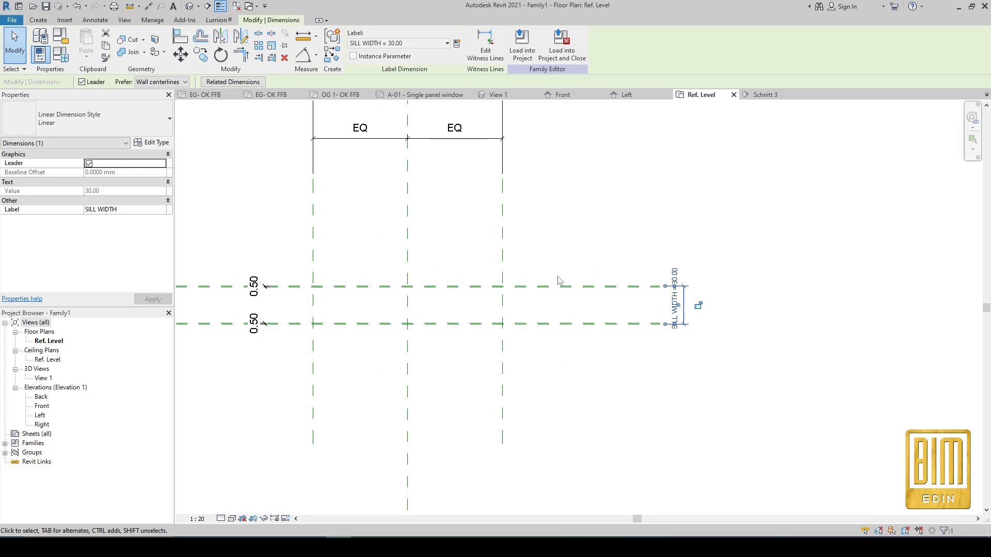
pyautogui.scroll(2, 325, 325)
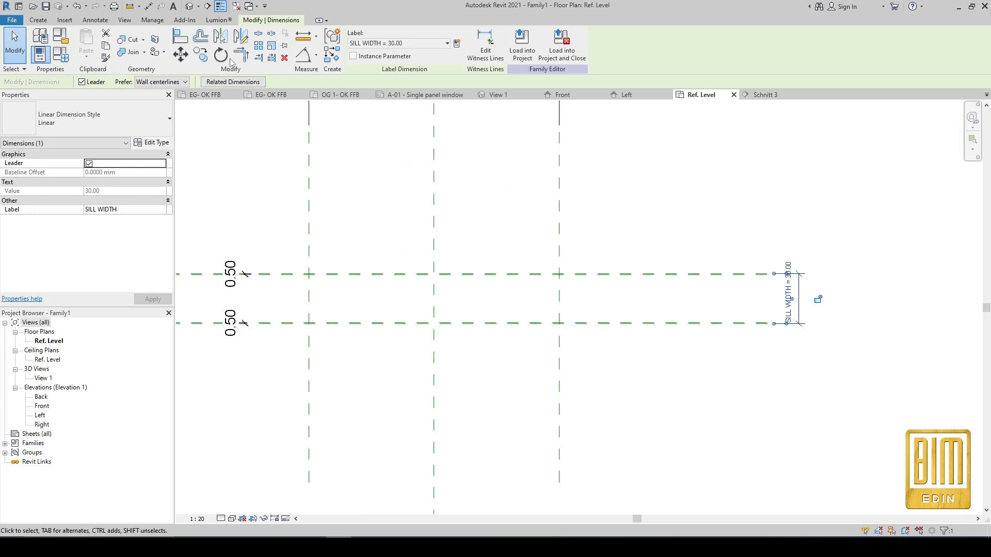
# Draw a vertical section line across both horizontal plane pairs, between the centre and right vertical planes, and open its section view.
pyautogui.click(207, 6)
pyautogui.click(495, 388)
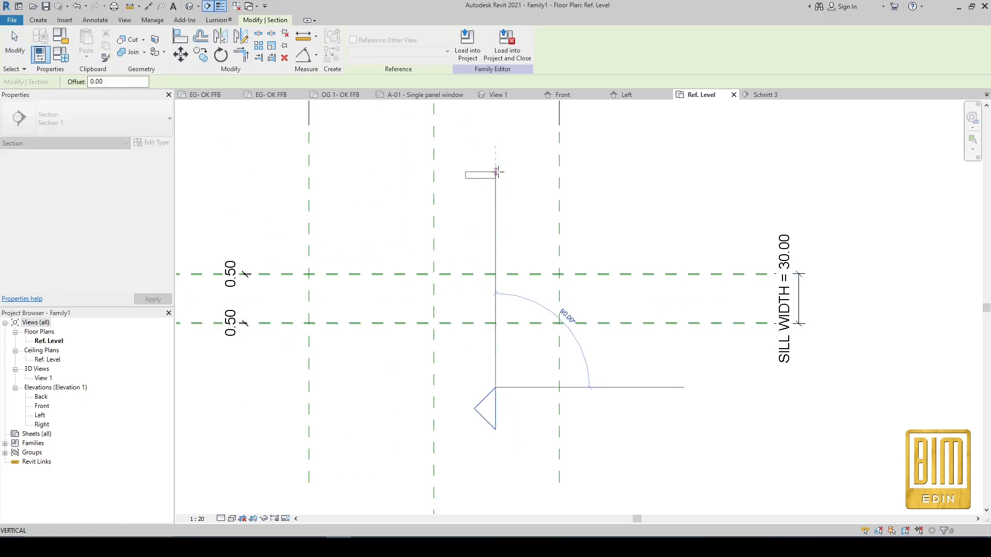
pyautogui.click(495, 172)
pyautogui.rightClick(498, 226)
pyautogui.click(526, 287)
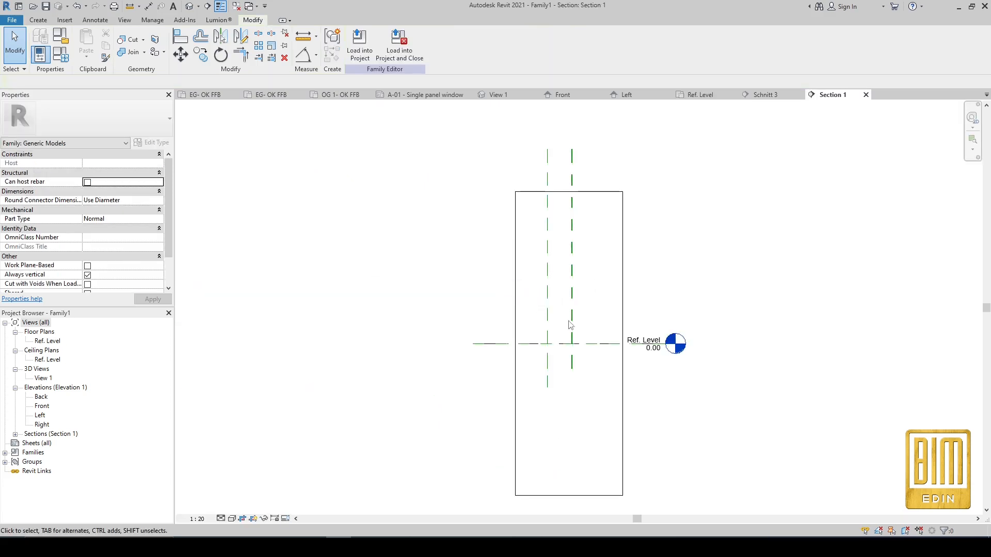
# Draw a horizontal reference plane about 5 above the Ref. Level, spanning past both vertical plane pairs.
pyautogui.scroll(5, 536, 362)
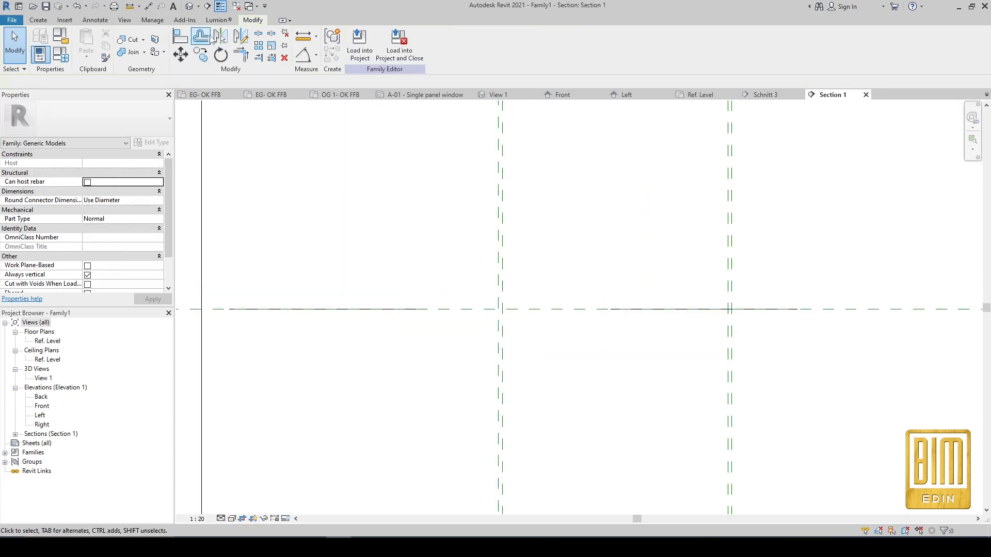
pyautogui.click(38, 19)
pyautogui.scroll(-1, 360, 237)
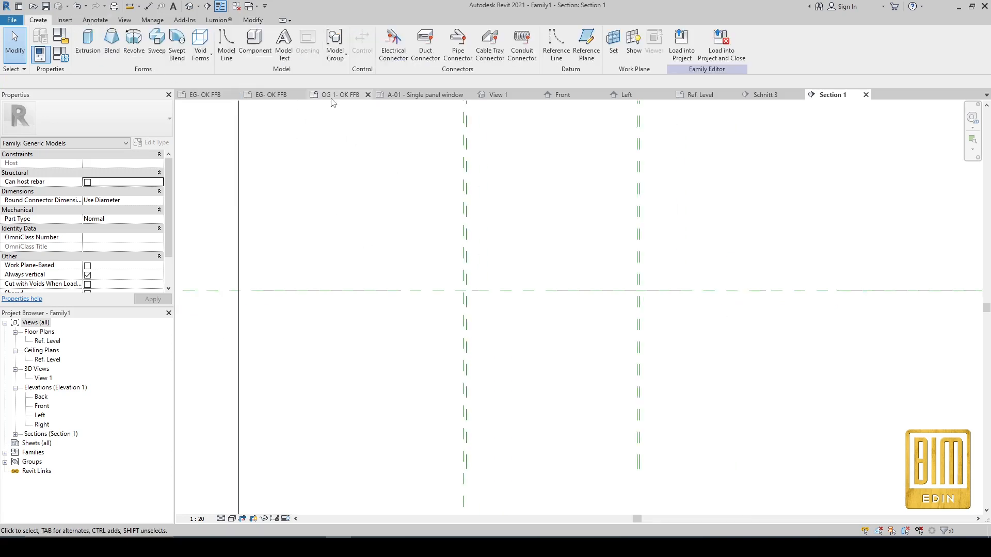
pyautogui.click(586, 44)
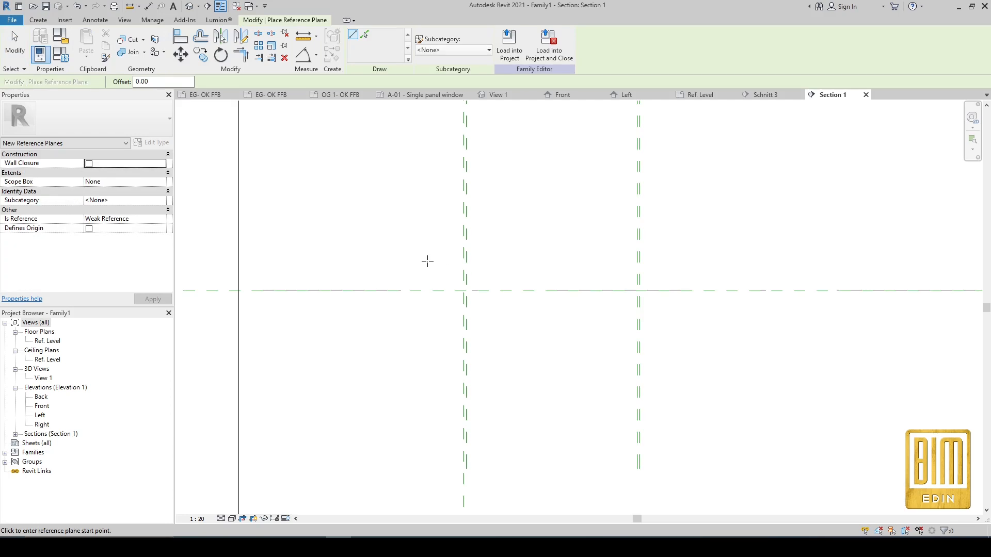
pyautogui.click(428, 261)
pyautogui.click(659, 264)
pyautogui.scroll(1, 471, 250)
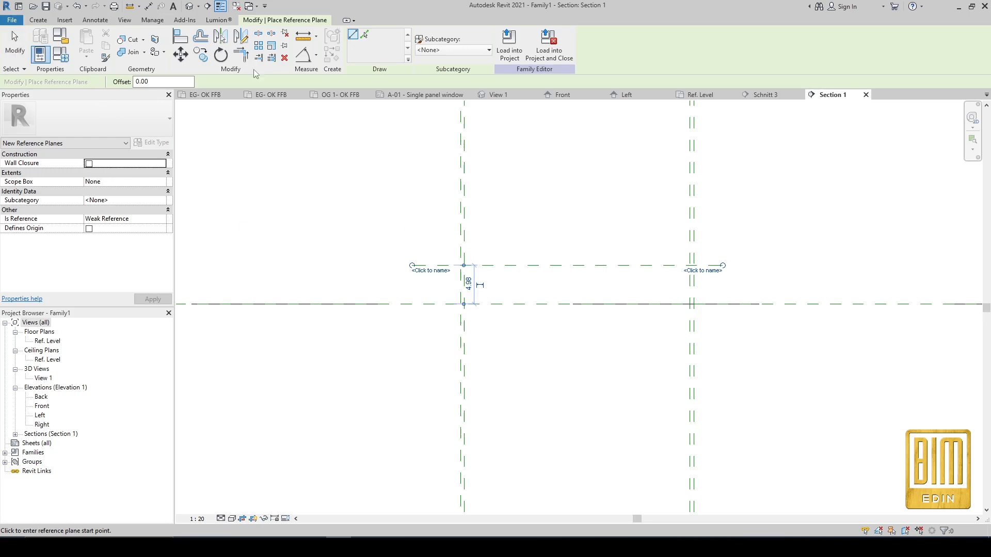
# Dimension the height between the Ref. Level and the new horizontal reference plane, placing it beyond the planes' left ends.
pyautogui.click(148, 6)
pyautogui.click(435, 266)
pyautogui.click(439, 304)
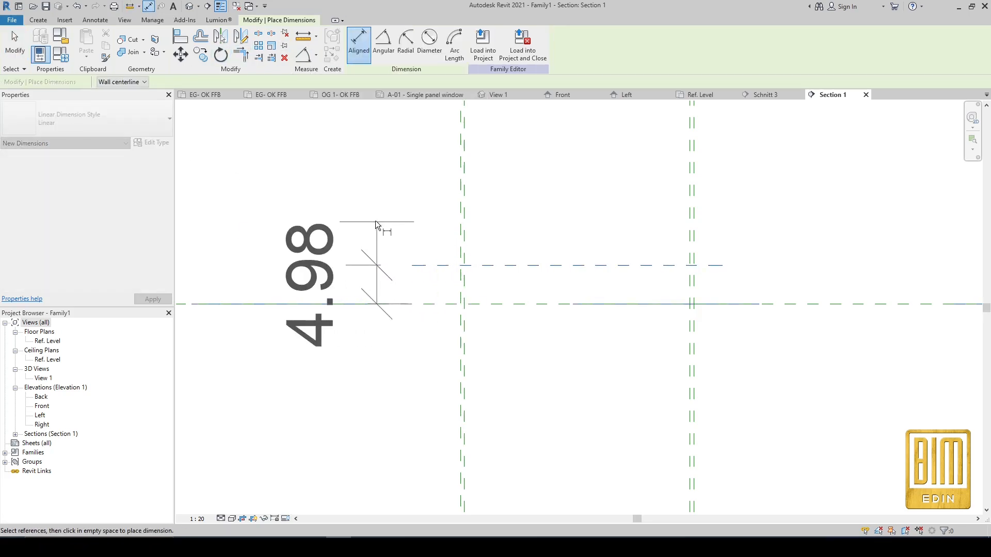
pyautogui.click(374, 223)
pyautogui.click(27, 49)
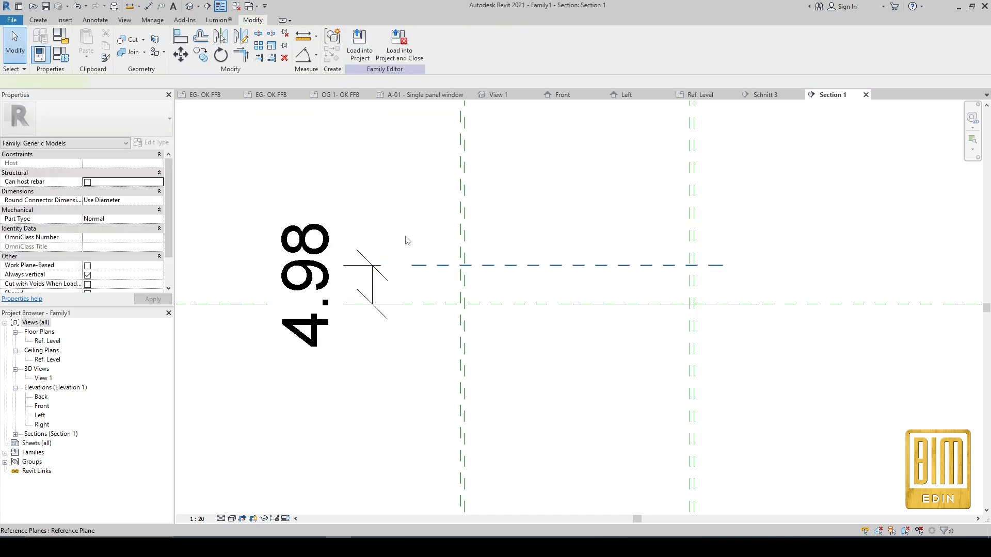
# Copy the horizontal reference plane straight up by about 4.5.
pyautogui.click(423, 266)
pyautogui.keyDown('ctrl'); pyautogui.moveTo(423, 266); pyautogui.dragTo(423, 230); pyautogui.keyUp('ctrl')
pyautogui.click(15, 49)
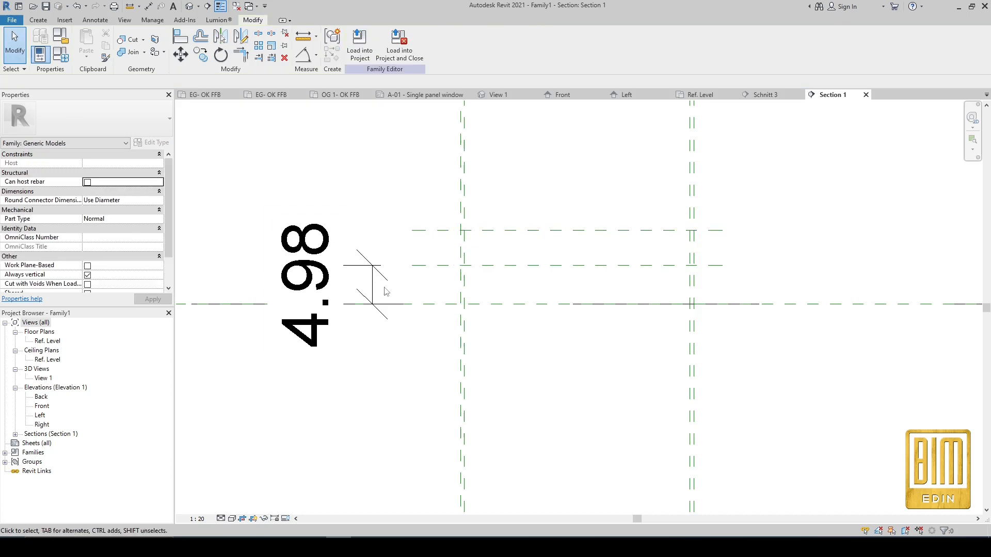
# Extend the existing height dimension with a witness line on the copied upper reference plane.
pyautogui.click(336, 275)
pyautogui.click(480, 45)
pyautogui.click(435, 231)
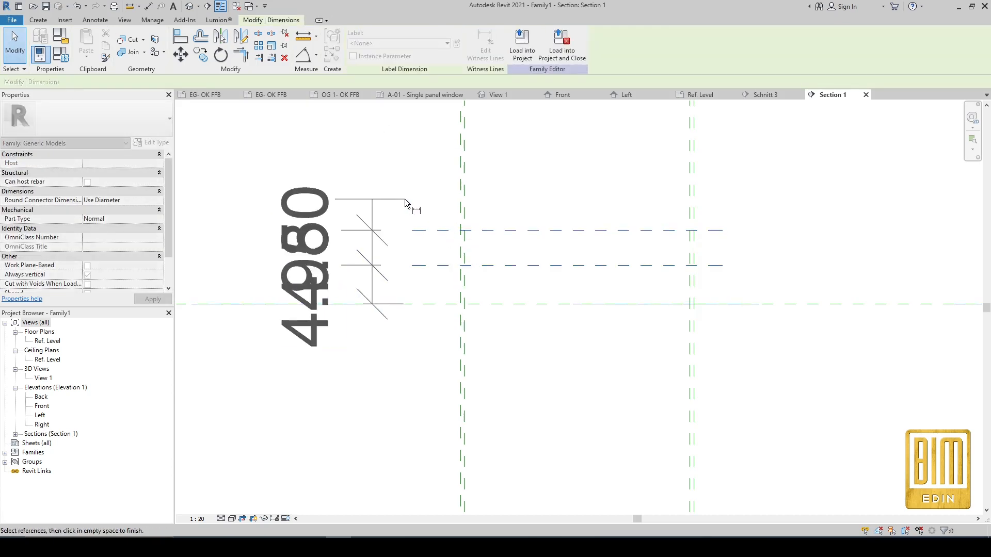
pyautogui.click(407, 202)
pyautogui.click(16, 47)
# Set the section view's scale to 1:5 to shrink the dimension text.
pyautogui.click(198, 518)
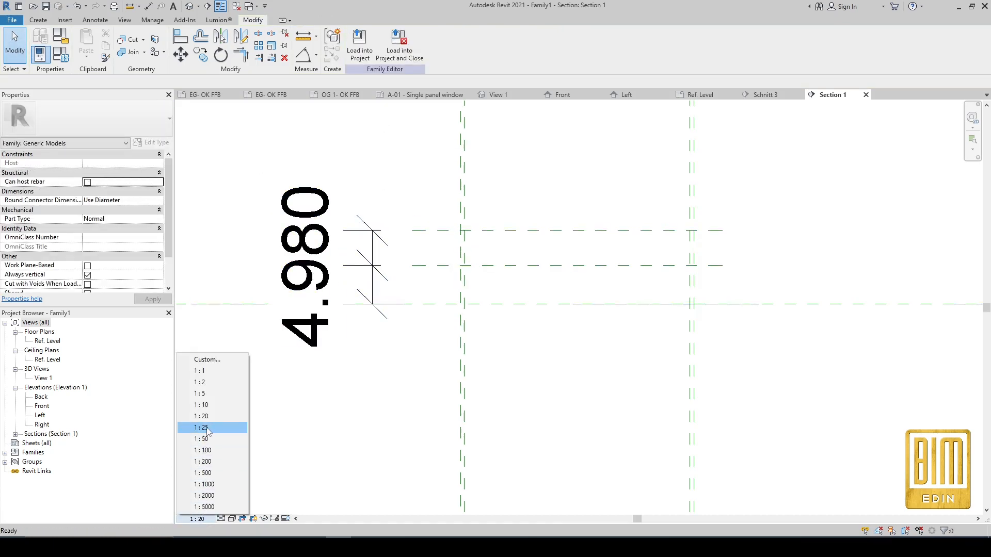
pyautogui.click(209, 413)
pyautogui.scroll(3, 370, 248)
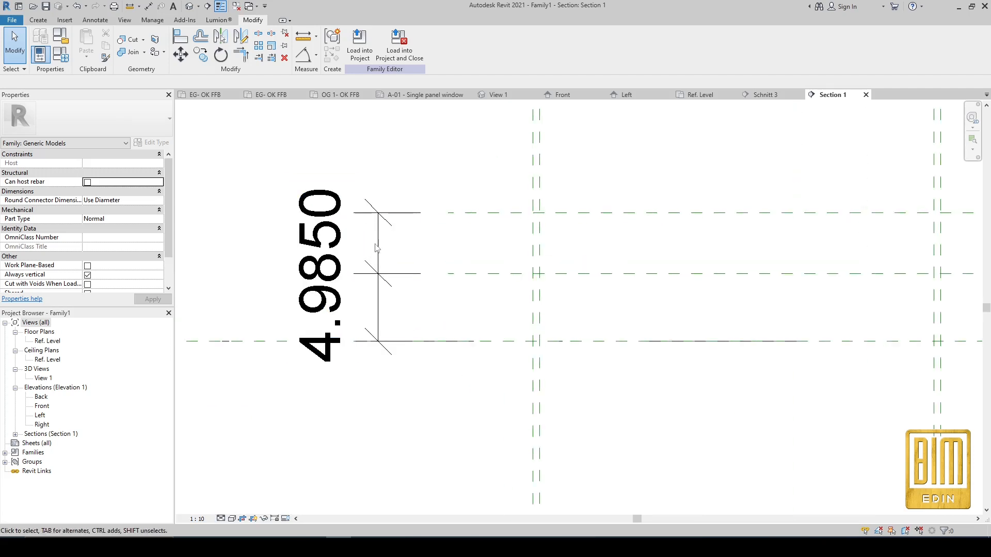
pyautogui.scroll(-2, 425, 235)
pyautogui.click(198, 519)
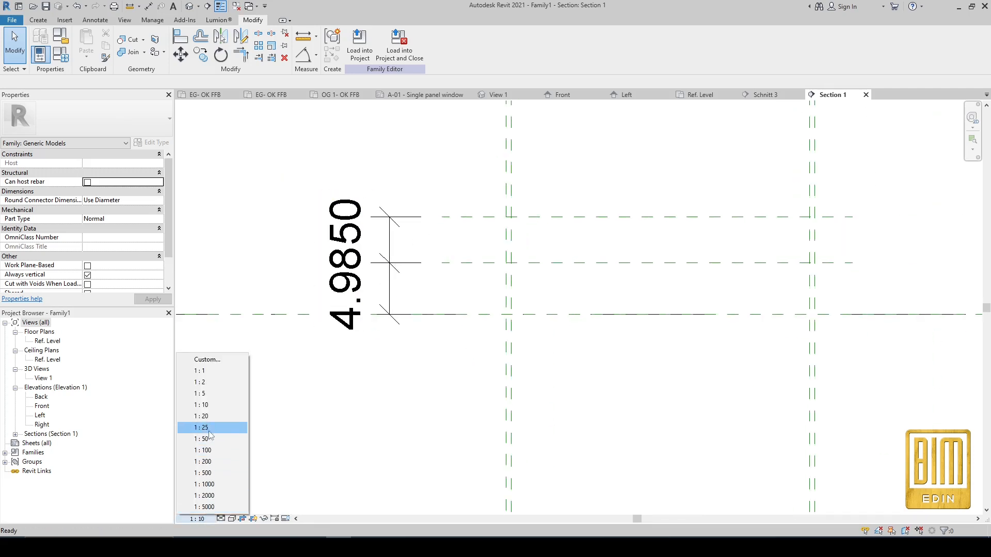
pyautogui.click(201, 393)
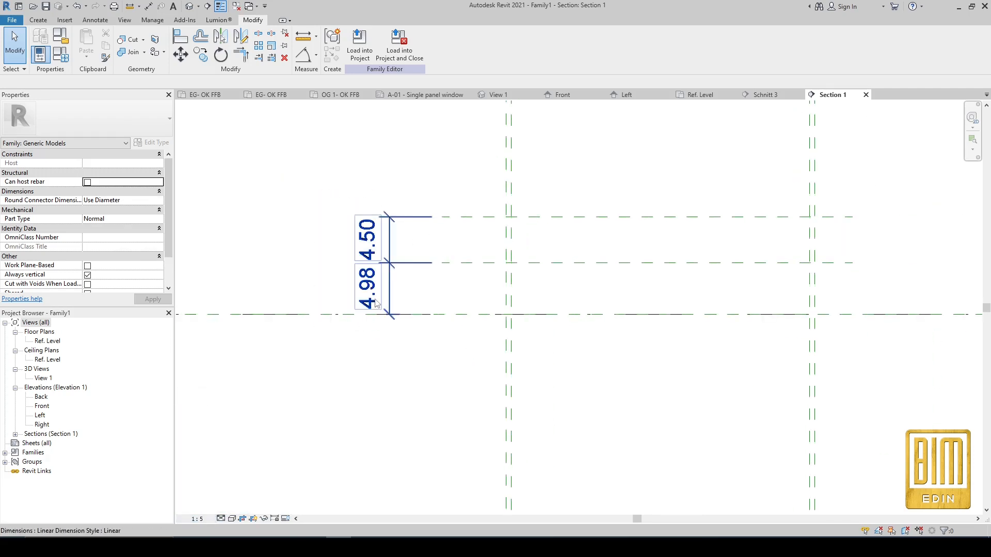
# Set the middle horizontal reference plane's height above the Ref. Level to 2.5.
pyautogui.click(464, 263)
pyautogui.scroll(2, 429, 297)
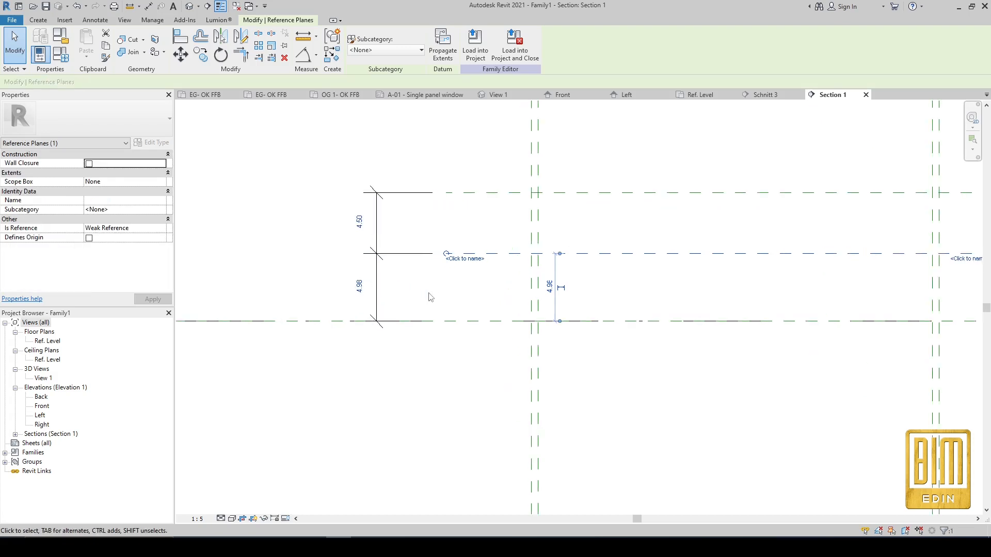
pyautogui.click(360, 287)
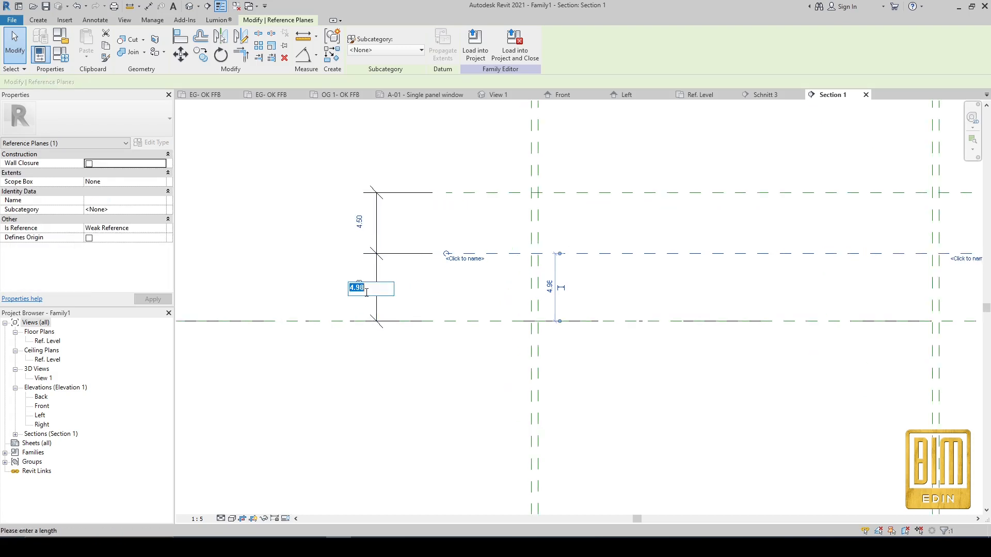
pyautogui.write('2.5')
pyautogui.press('Return')
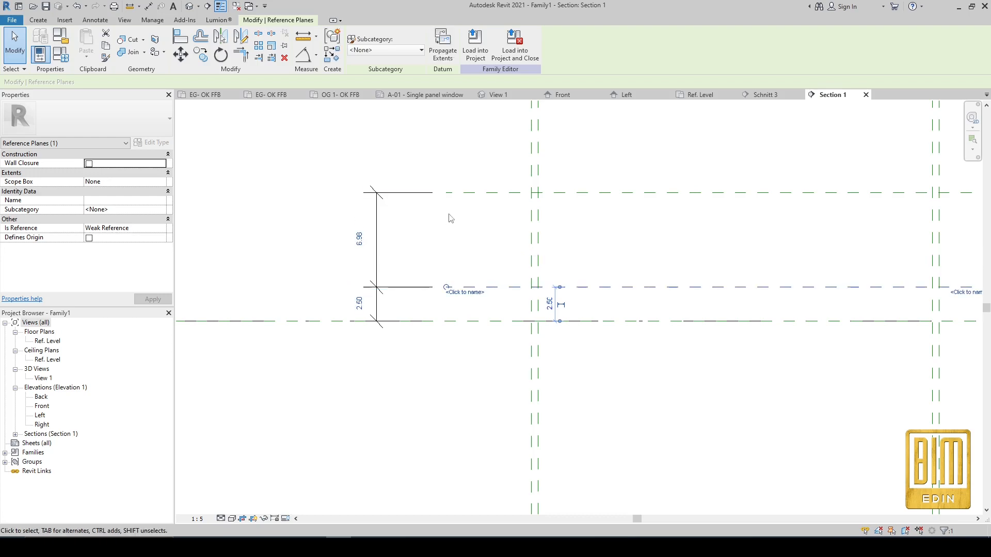
# Set the distance between the middle and upper horizontal reference planes to 3.
pyautogui.click(447, 192)
pyautogui.click(360, 239)
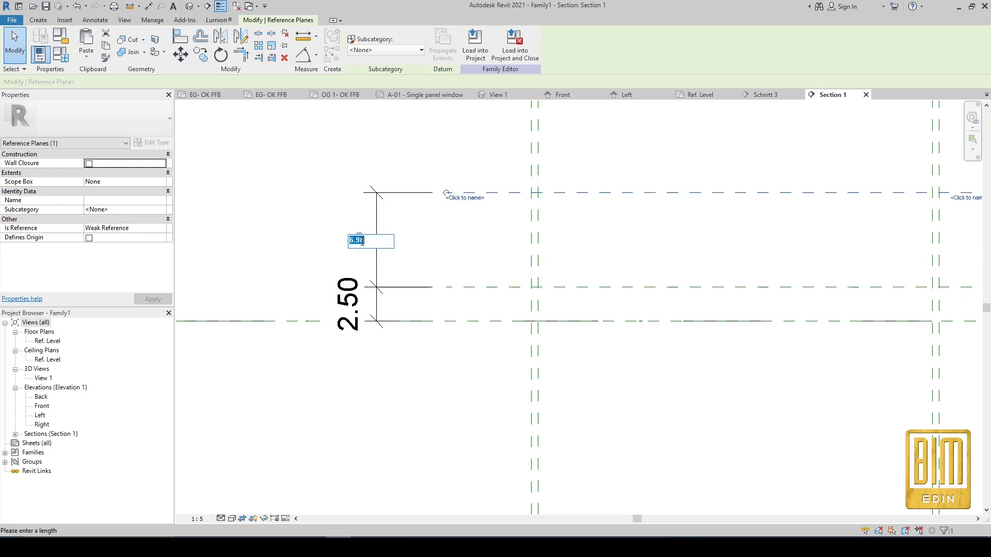
pyautogui.write('3')
pyautogui.press('Return')
pyautogui.click(408, 197)
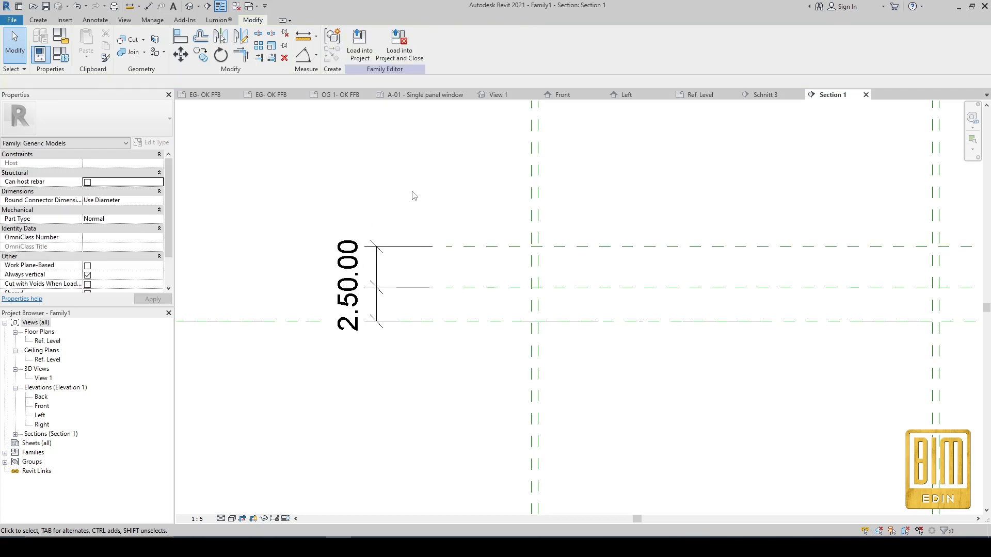
# Draw a sloped reference plane at about 14°, rising leftward from the Ref. Level just beyond the right vertical pair.
pyautogui.scroll(-2, 413, 195)
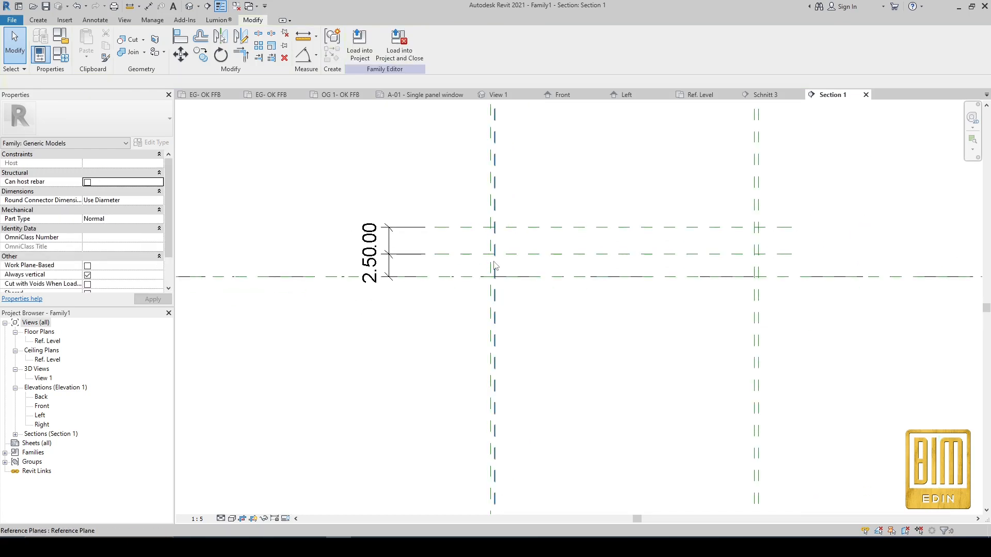
pyautogui.scroll(2, 493, 261)
pyautogui.click(38, 20)
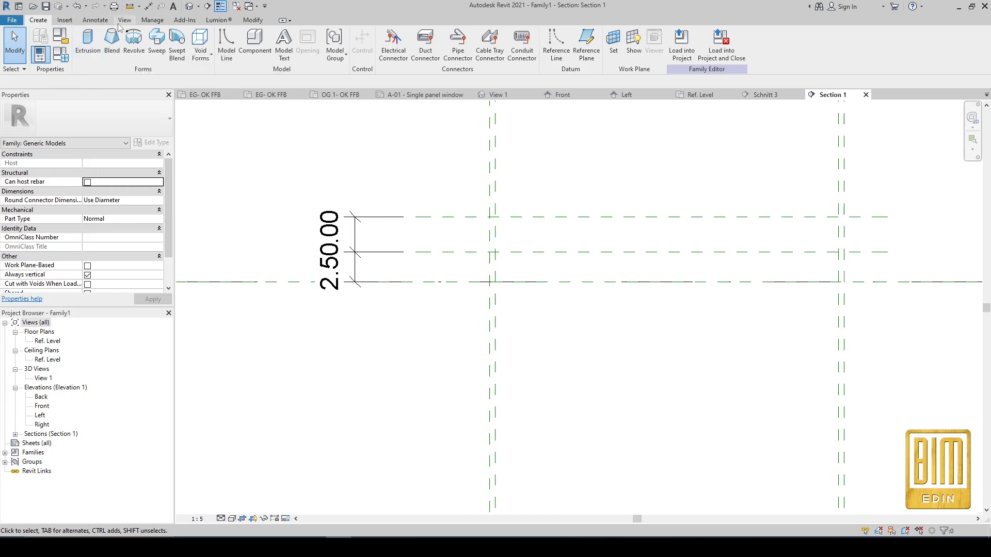
pyautogui.click(587, 54)
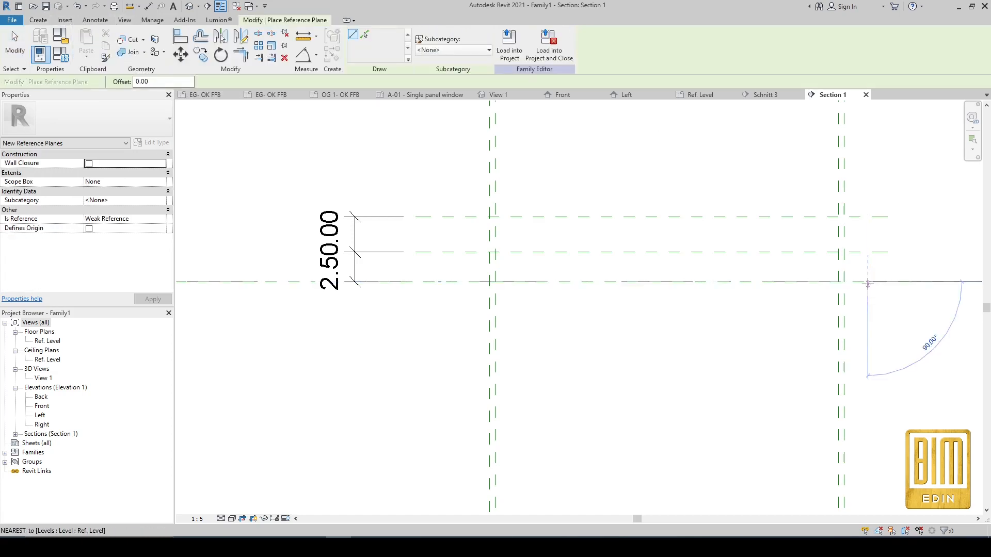
pyautogui.click(870, 282)
pyautogui.click(405, 157)
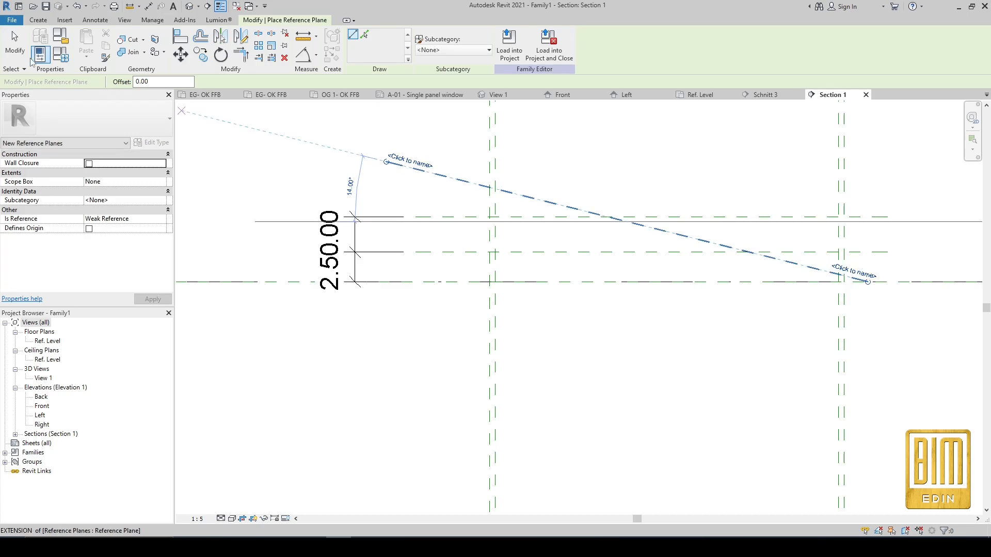
pyautogui.press('Escape')
pyautogui.press('Escape')
# Add an angular dimension between the sloped reference plane and the Ref. Level.
pyautogui.click(558, 208)
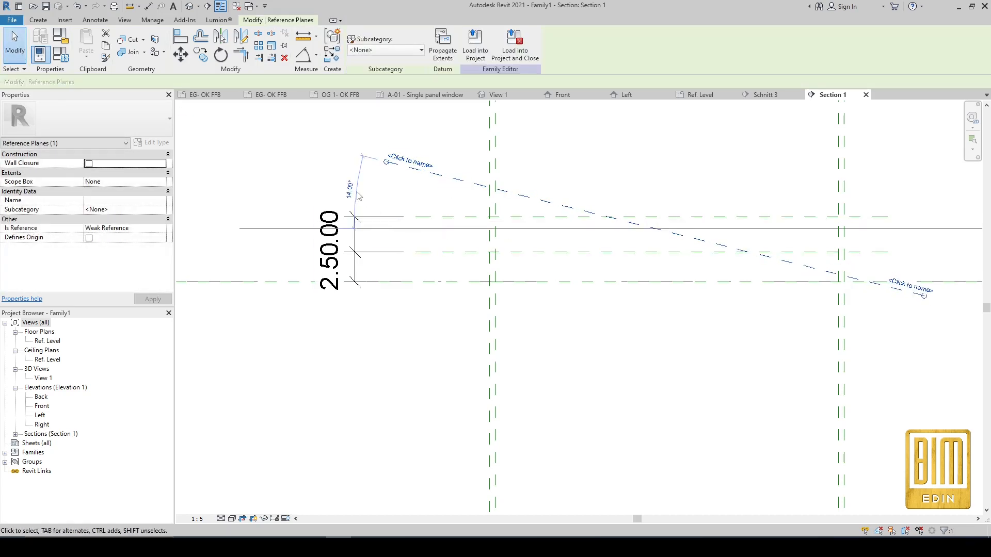
pyautogui.click(304, 54)
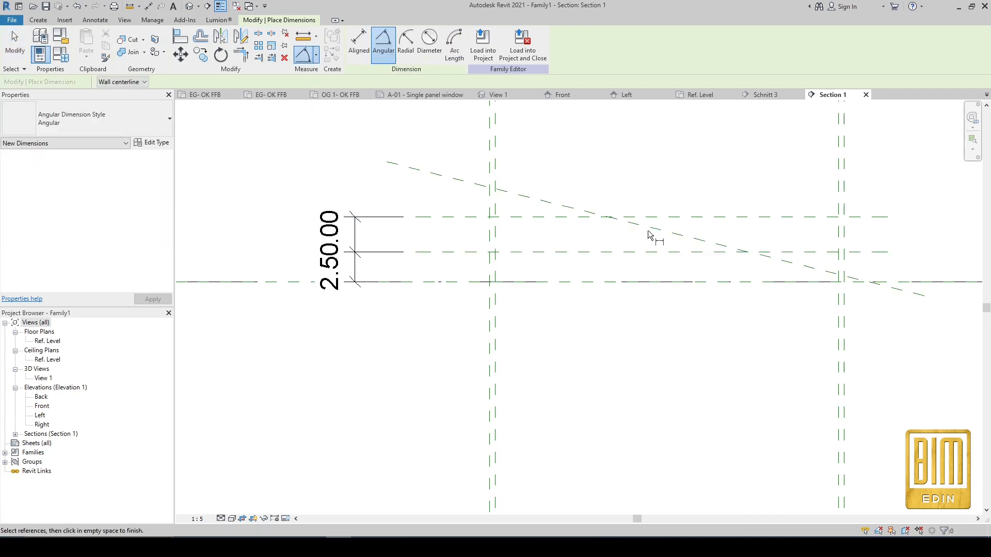
pyautogui.click(647, 232)
pyautogui.click(643, 282)
pyautogui.click(650, 272)
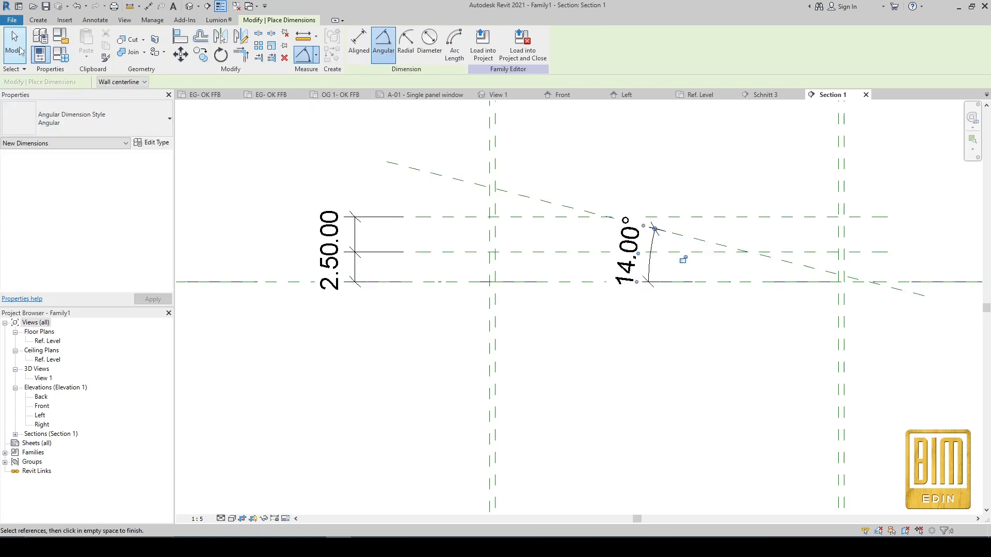
pyautogui.press('Escape')
pyautogui.press('Escape')
# Set the sloped reference plane's angle to the Ref. Level to 5°.
pyautogui.click(571, 213)
pyautogui.click(639, 253)
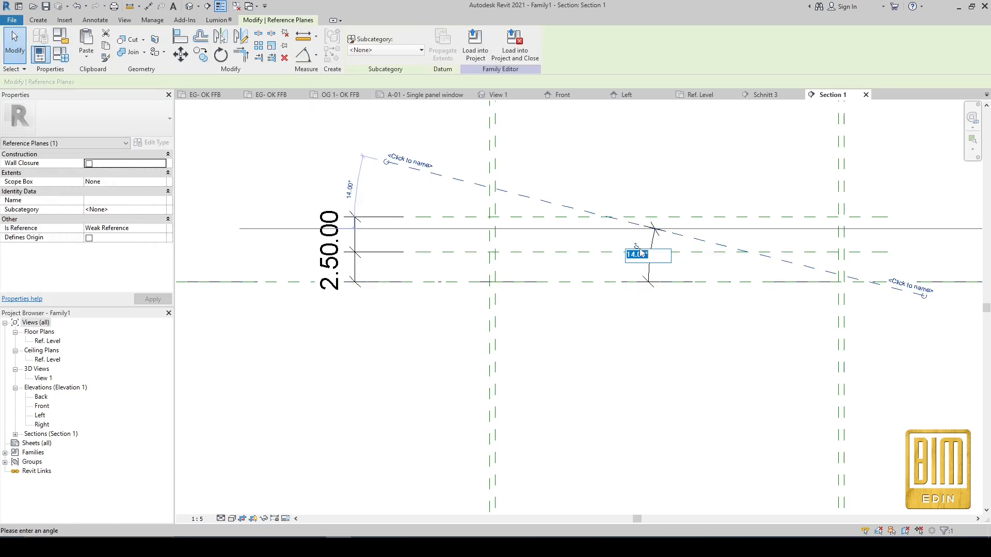
pyautogui.write('5')
pyautogui.press('Return')
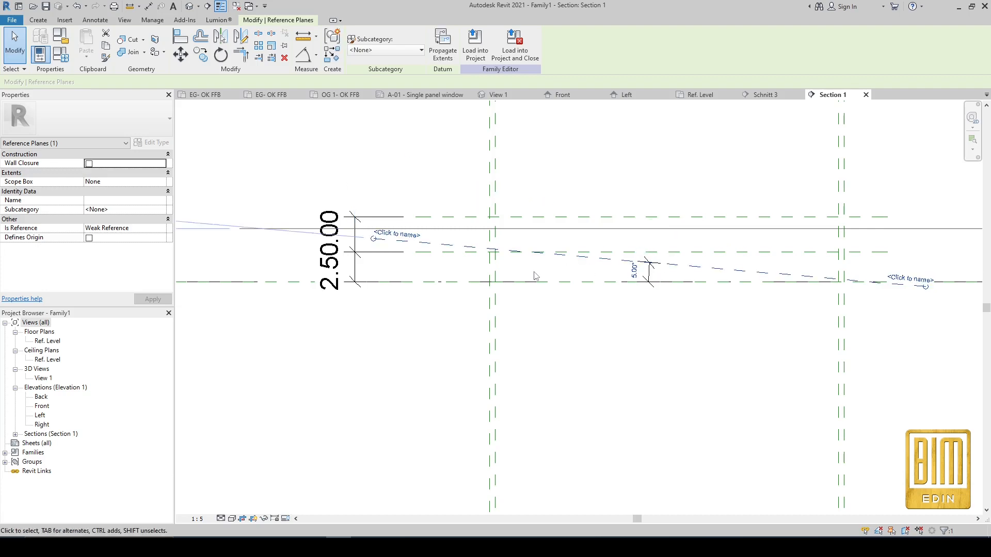
# Move the sloped plane horizontally so it crosses the middle horizontal plane at the inner plane of the left vertical pair.
pyautogui.scroll(2, 535, 275)
pyautogui.scroll(-1, 534, 275)
pyautogui.scroll(2, 551, 259)
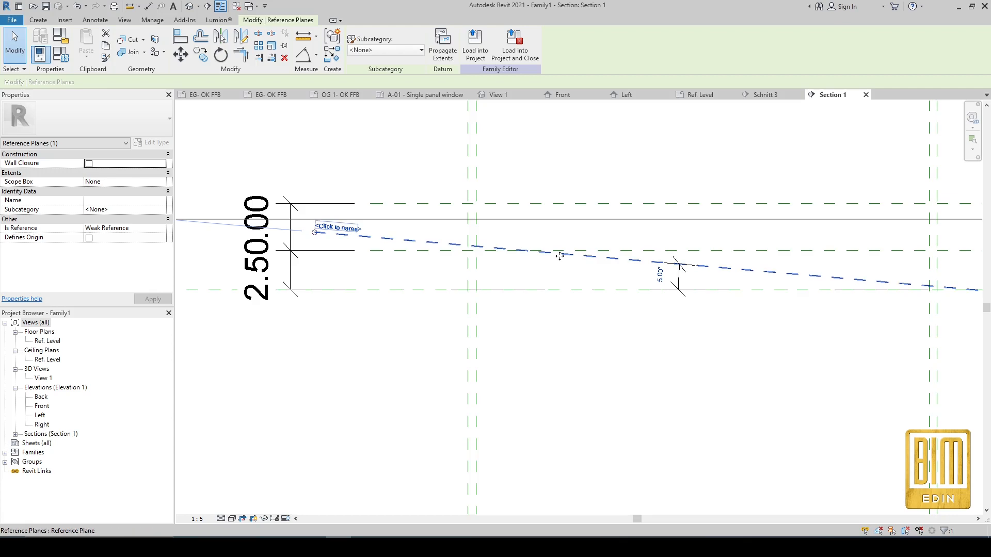
pyautogui.press('m')
pyautogui.press('v')
pyautogui.click(523, 252)
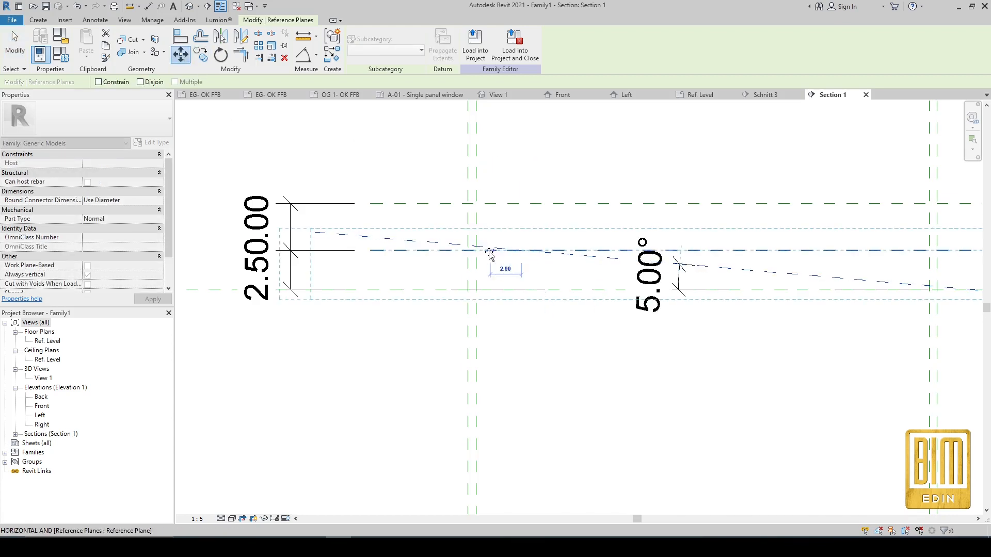
pyautogui.click(516, 248)
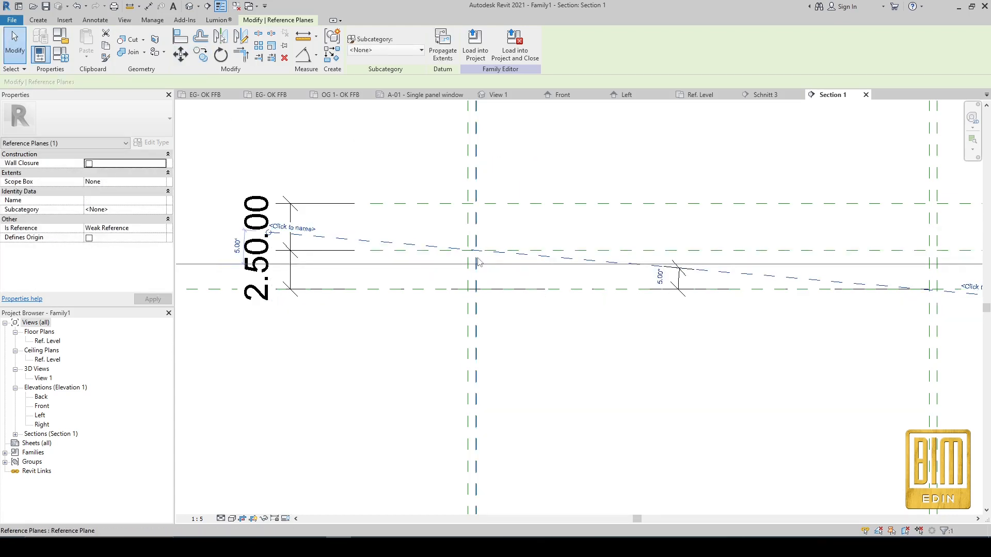
# Move the sloped plane 0.50 left so it crosses the middle horizontal plane at the outermost left vertical plane.
pyautogui.scroll(3, 478, 253)
pyautogui.press('m')
pyautogui.press('v')
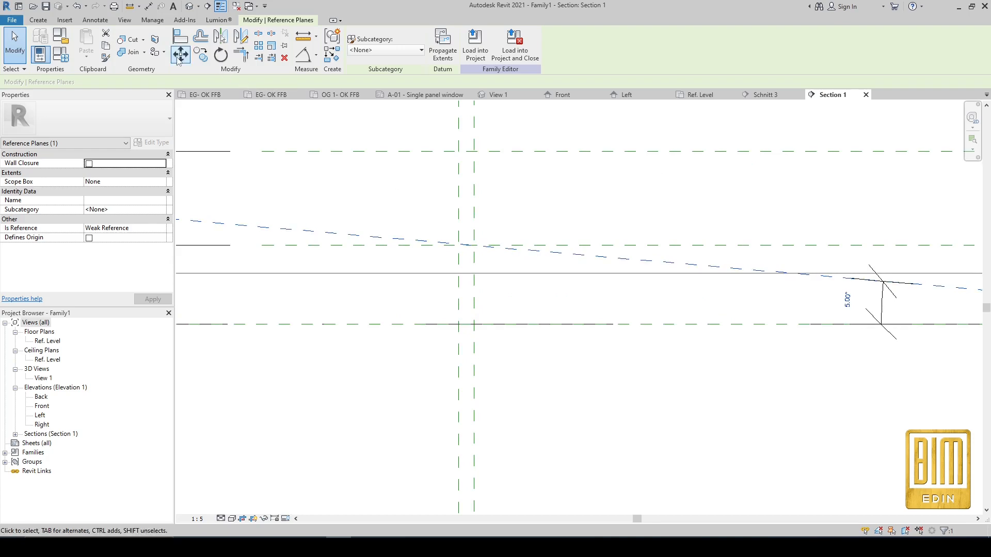
pyautogui.click(473, 247)
pyautogui.scroll(3, 459, 246)
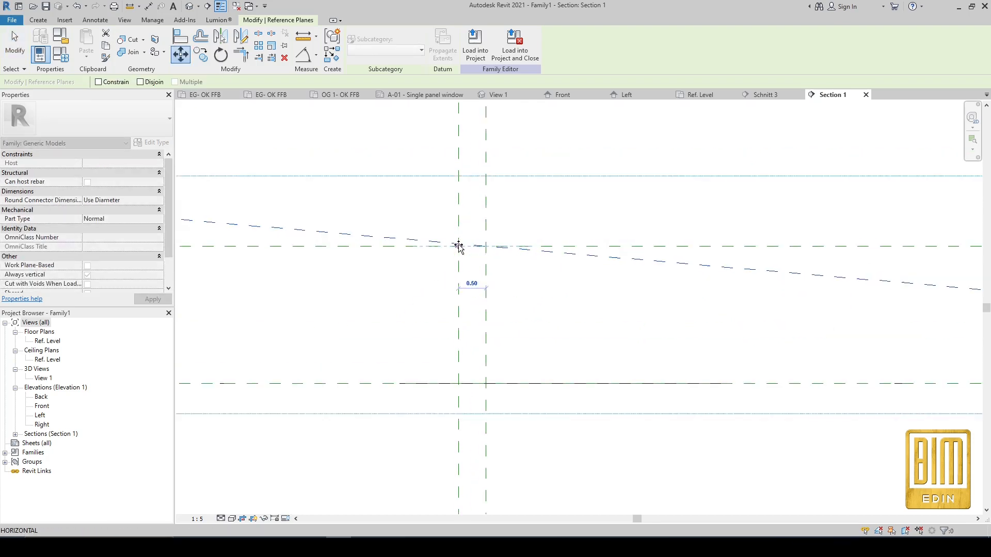
pyautogui.click(459, 247)
pyautogui.scroll(-8, 469, 231)
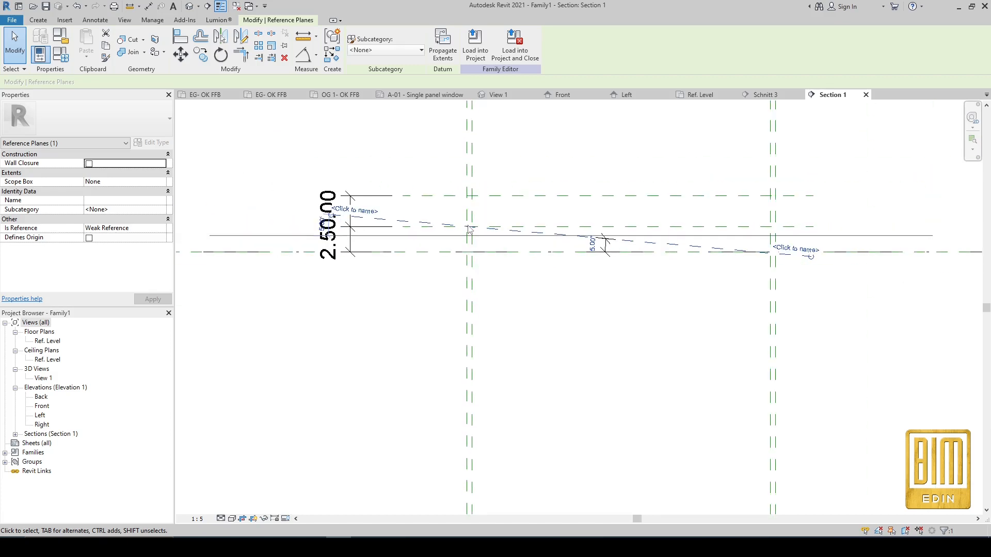
pyautogui.click(494, 267)
pyautogui.scroll(2, 521, 239)
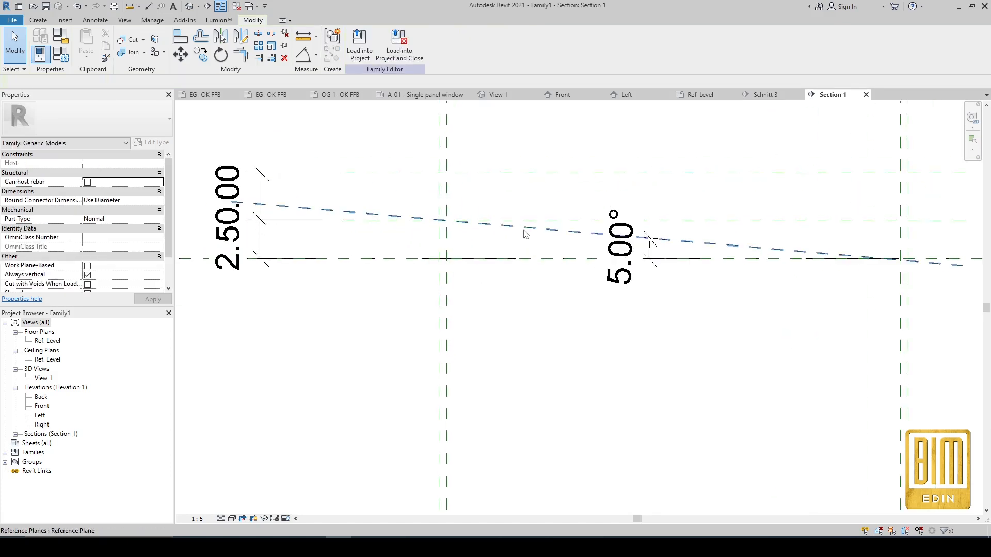
# Add a reference plane parallel to the sloped one, offset 0.50 above it.
pyautogui.click(523, 229)
pyautogui.click(38, 19)
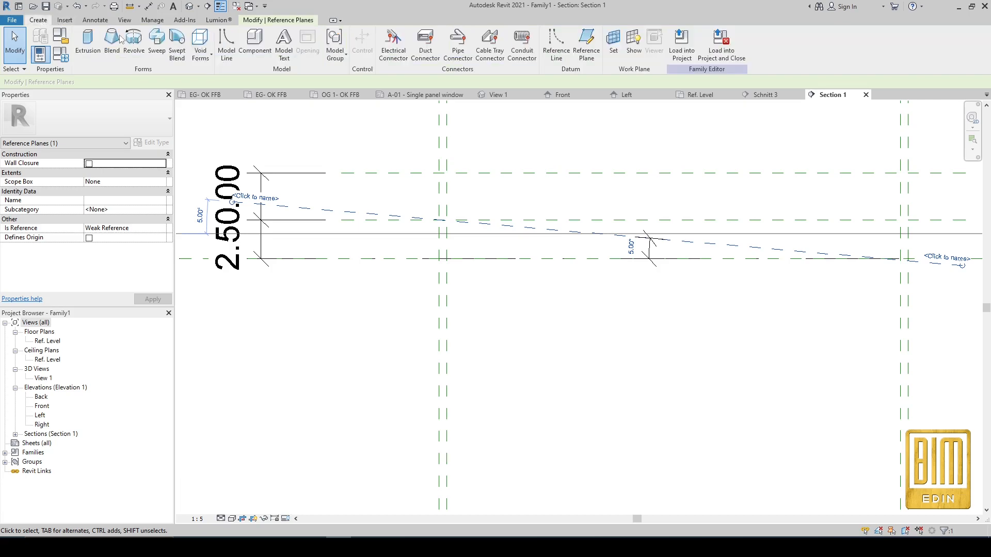
pyautogui.click(586, 44)
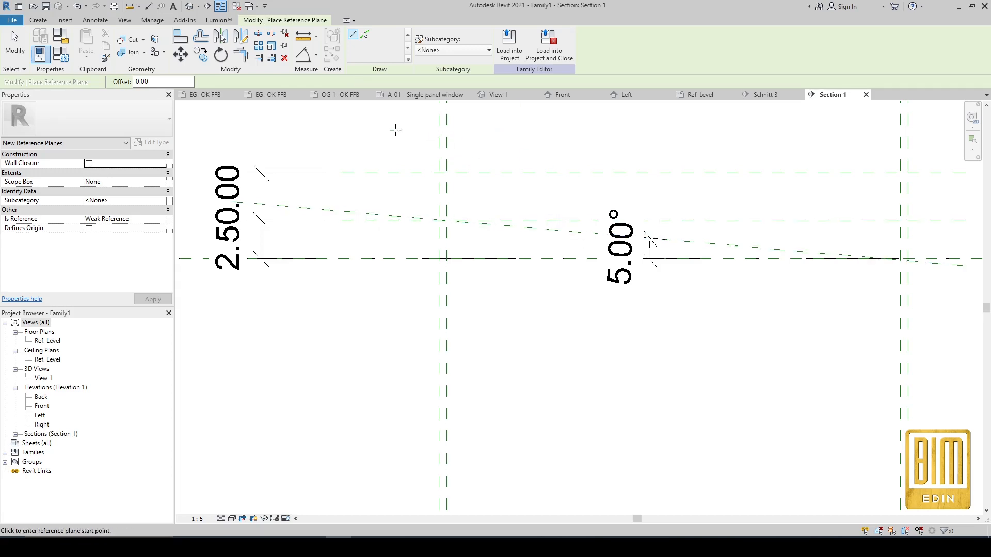
pyautogui.click(365, 35)
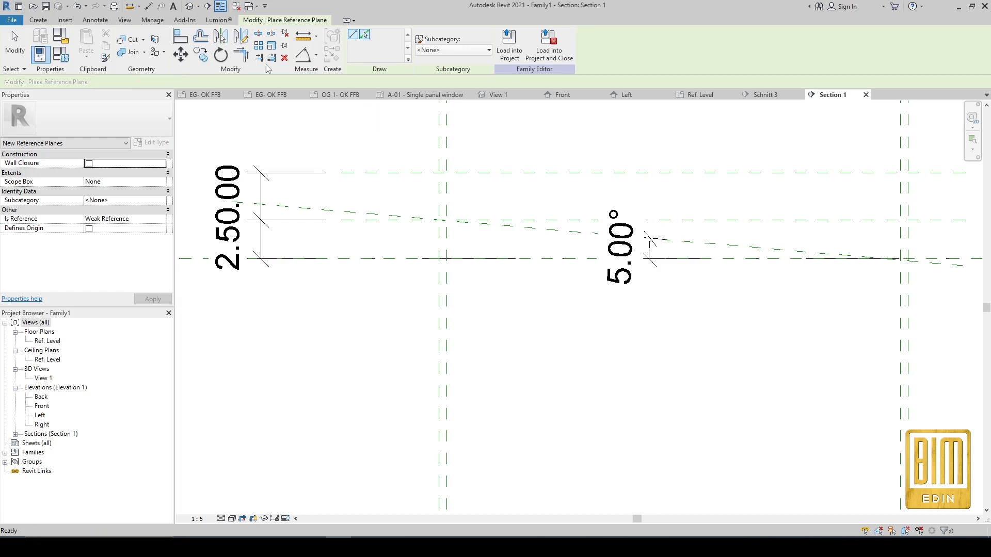
pyautogui.doubleClick(142, 81)
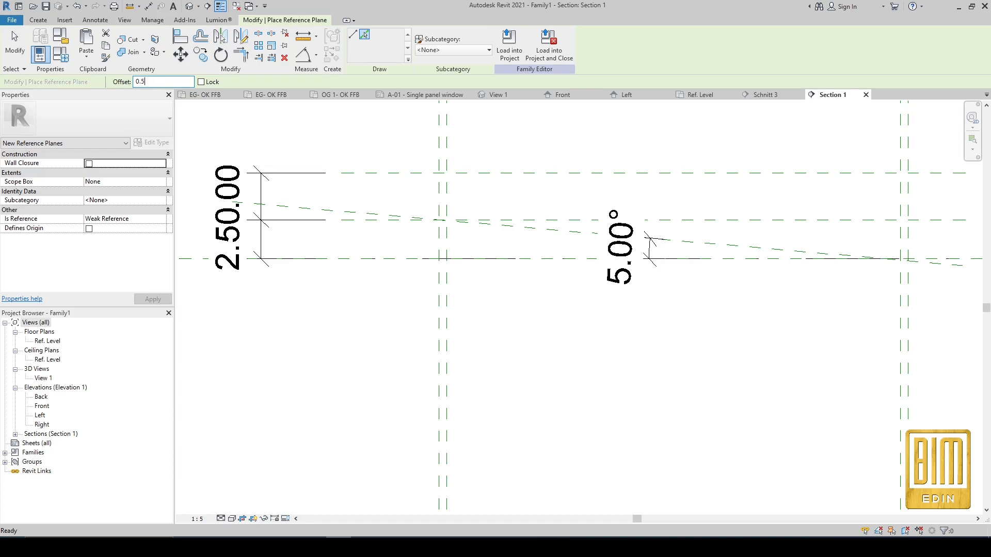
pyautogui.click(556, 231)
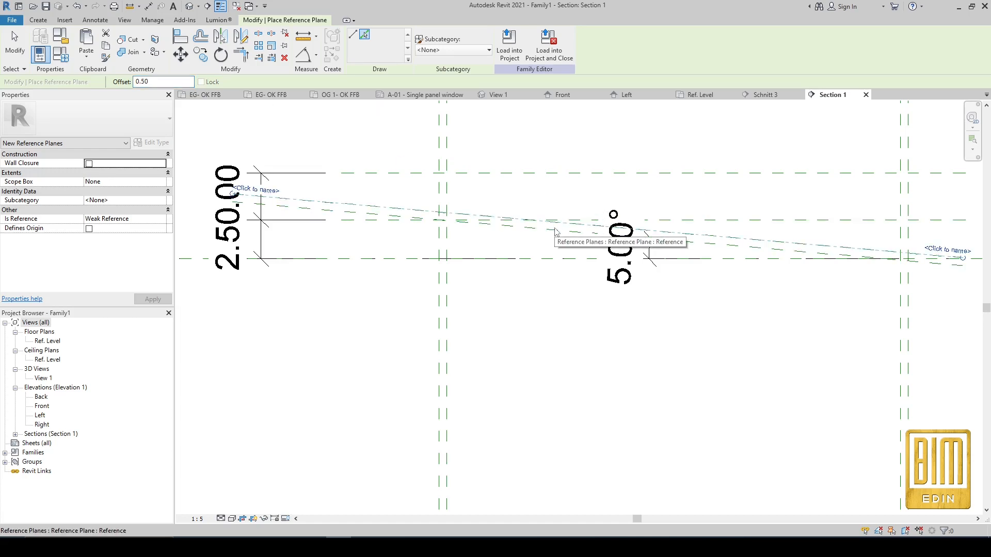
pyautogui.click(14, 44)
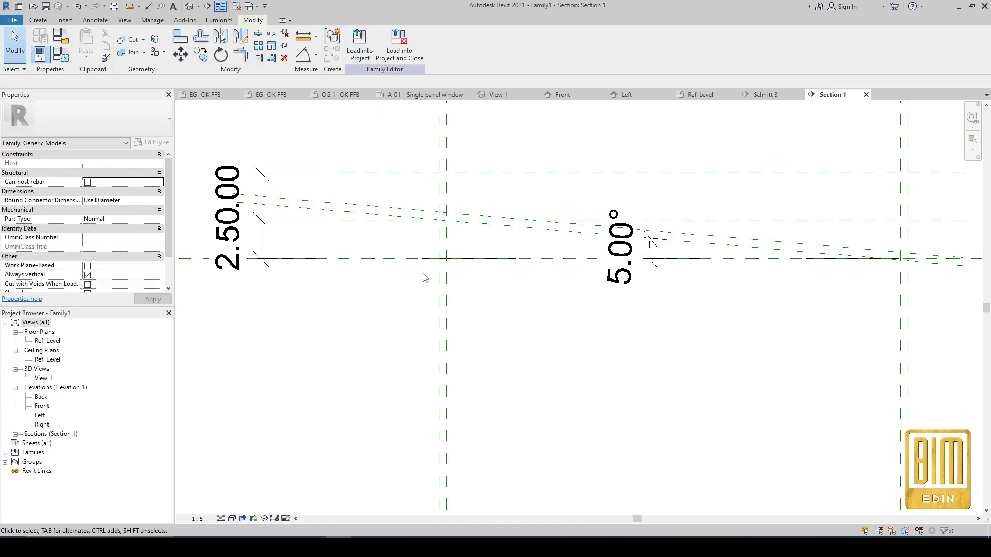
# Draw a short reference plane perpendicular to the upper sloped plane, starting on it near the right vertical pair.
pyautogui.scroll(-2, 424, 278)
pyautogui.scroll(2, 697, 256)
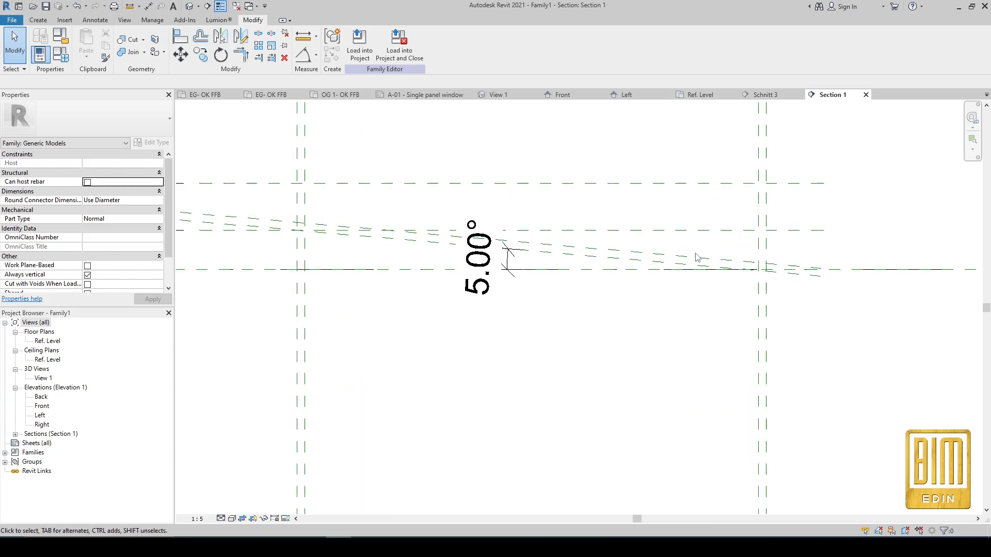
pyautogui.scroll(-1, 698, 257)
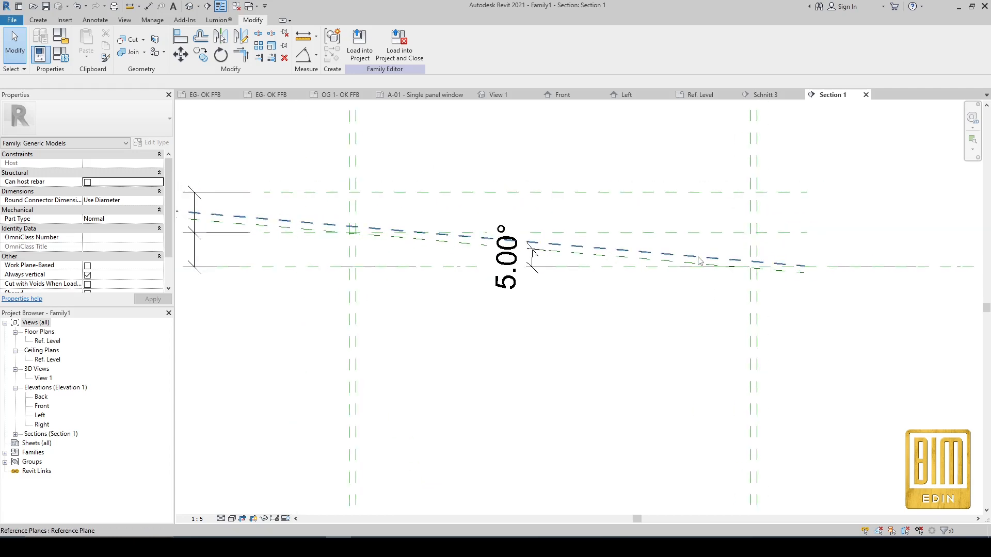
pyautogui.click(38, 19)
pyautogui.click(586, 47)
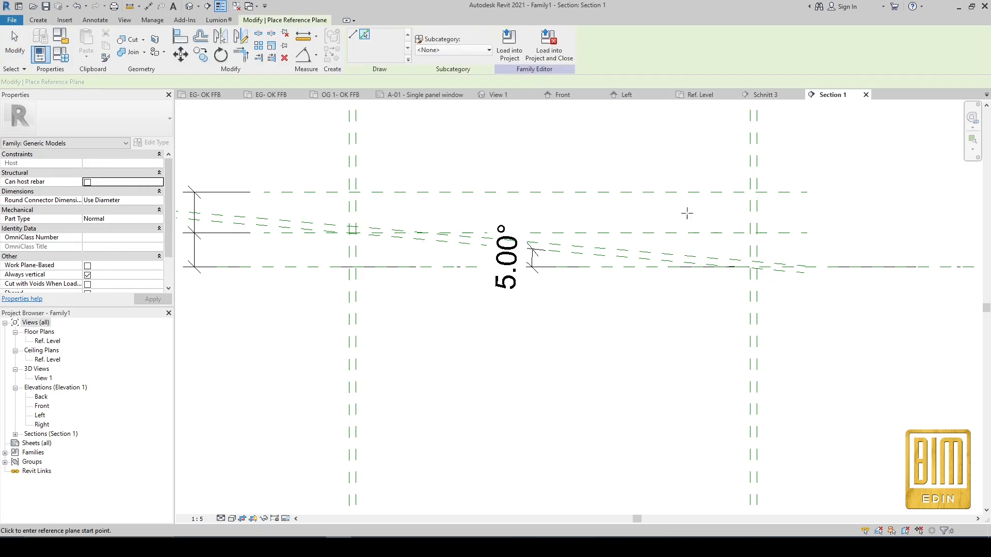
pyautogui.click(693, 256)
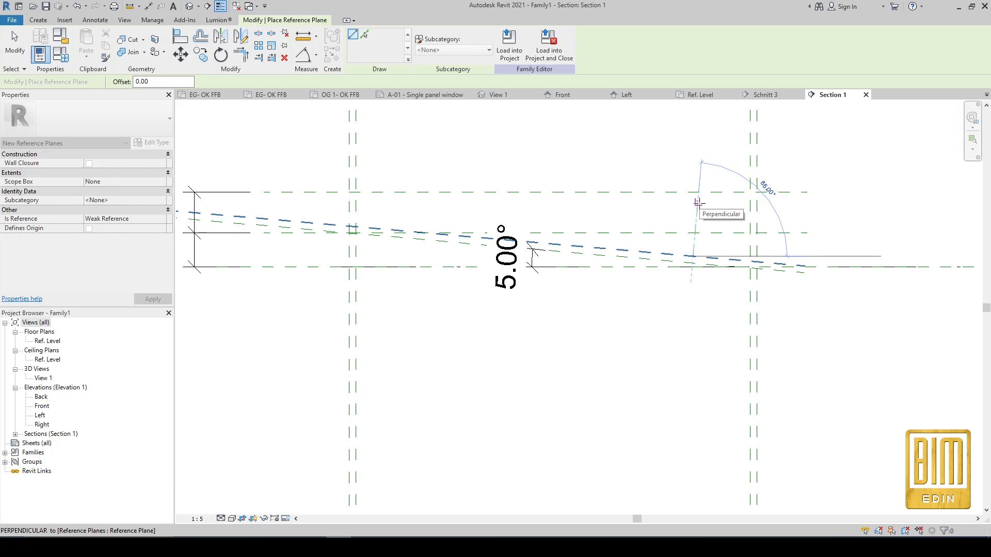
pyautogui.click(699, 203)
pyautogui.press('Escape')
pyautogui.press('Escape')
# Name the short perpendicular reference plane PROF.
pyautogui.click(704, 225)
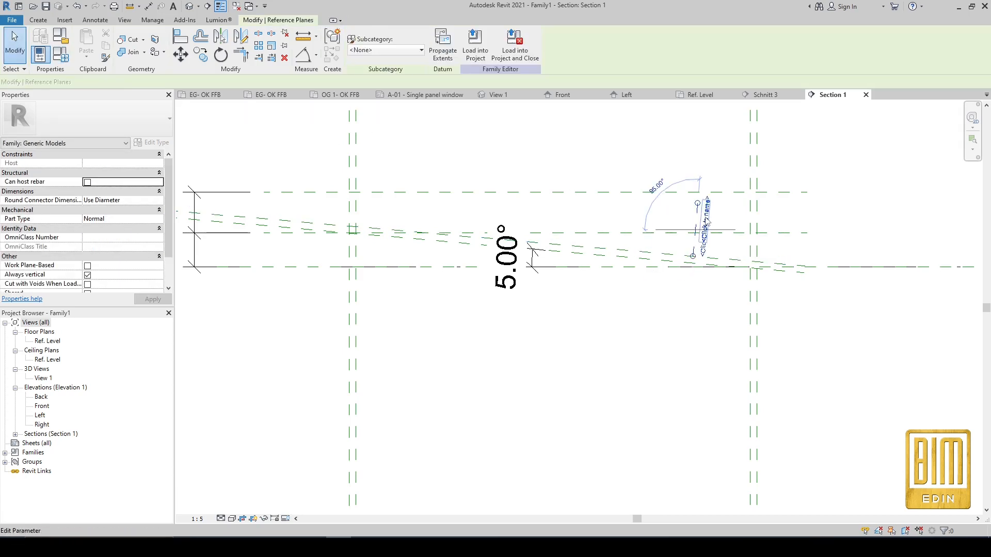
pyautogui.click(708, 223)
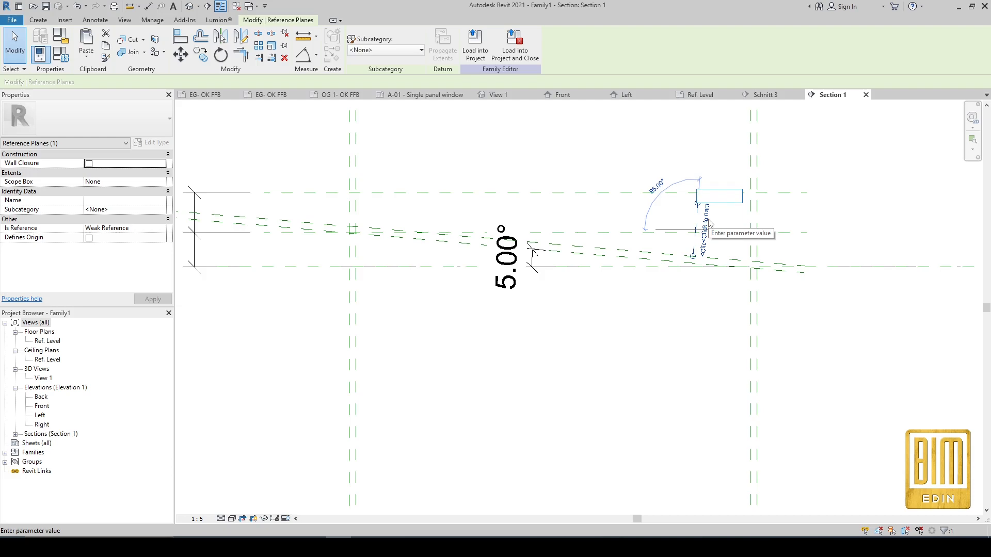
pyautogui.write('PROF')
pyautogui.press('Return')
pyautogui.click(660, 153)
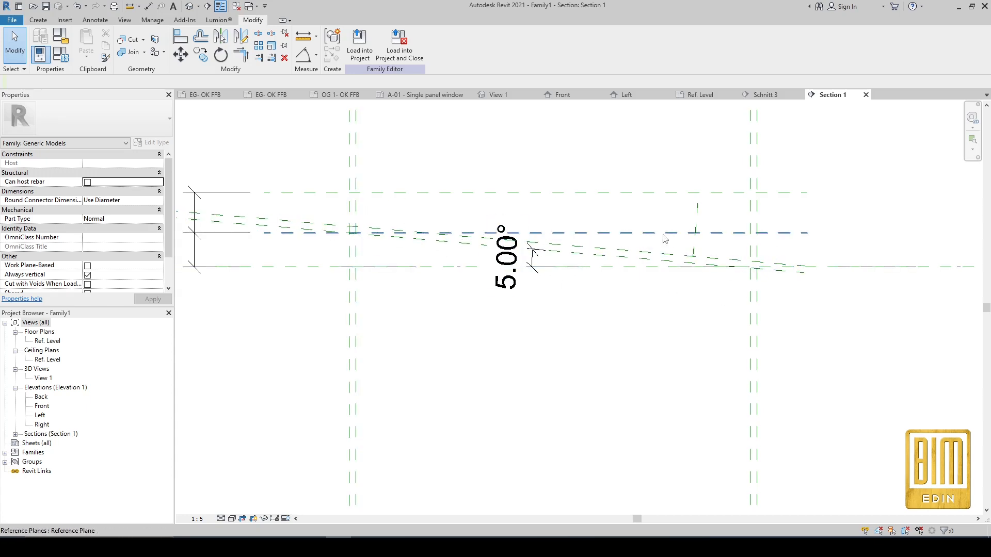
# Copy the middle horizontal reference plane to about 2.50 below the Ref. Level.
pyautogui.scroll(-1, 666, 235)
pyautogui.scroll(2, 387, 208)
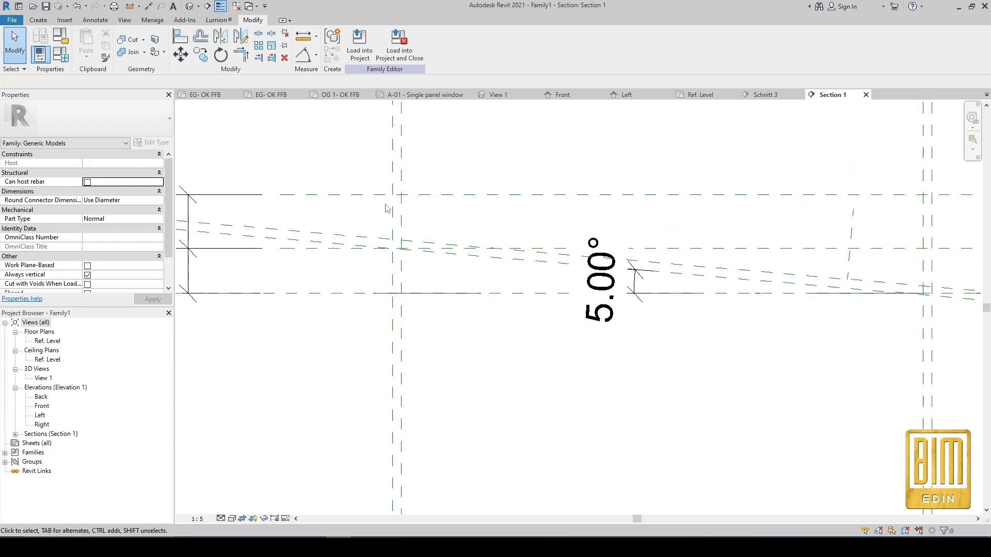
pyautogui.scroll(-1, 387, 209)
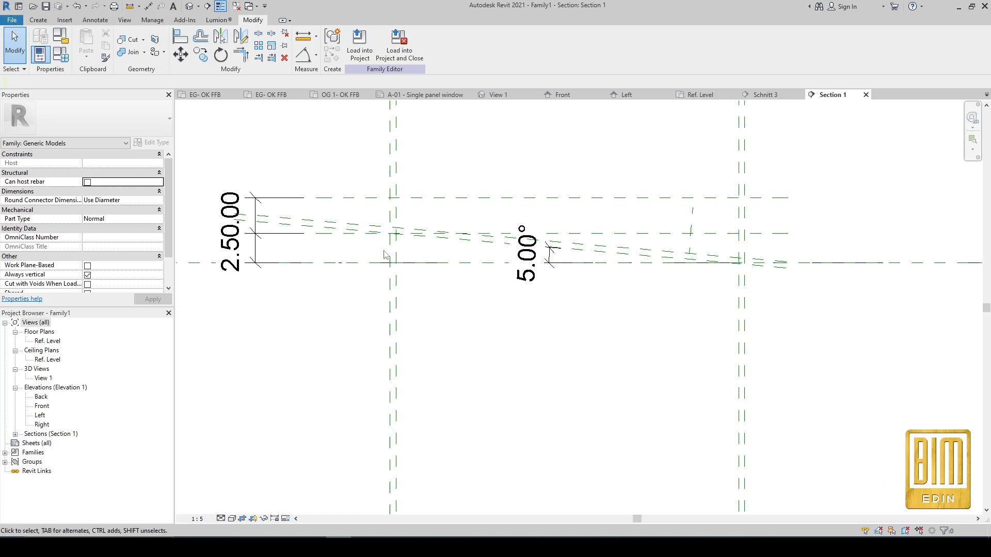
pyautogui.click(762, 235)
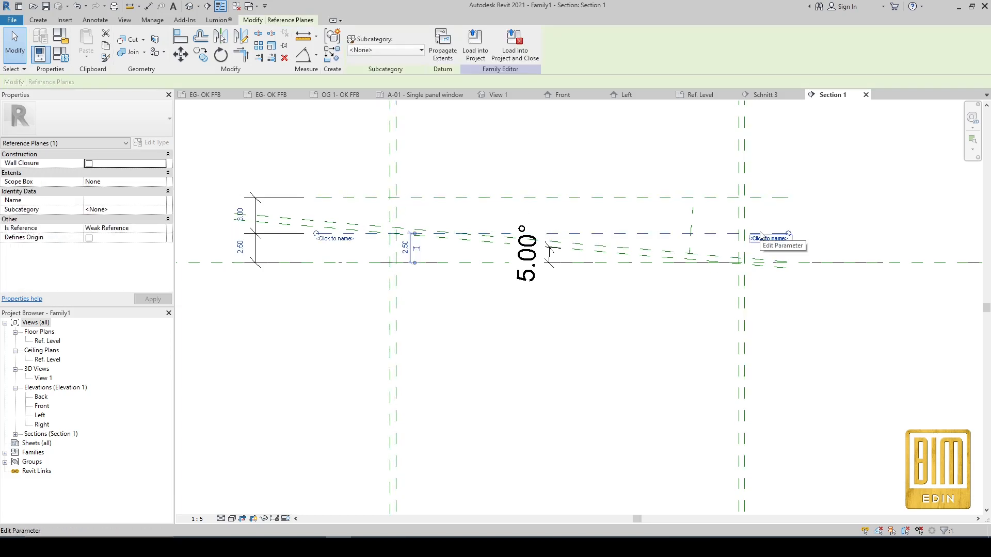
pyautogui.moveTo(389, 234); pyautogui.dragTo(413, 292)
pyautogui.click(496, 332)
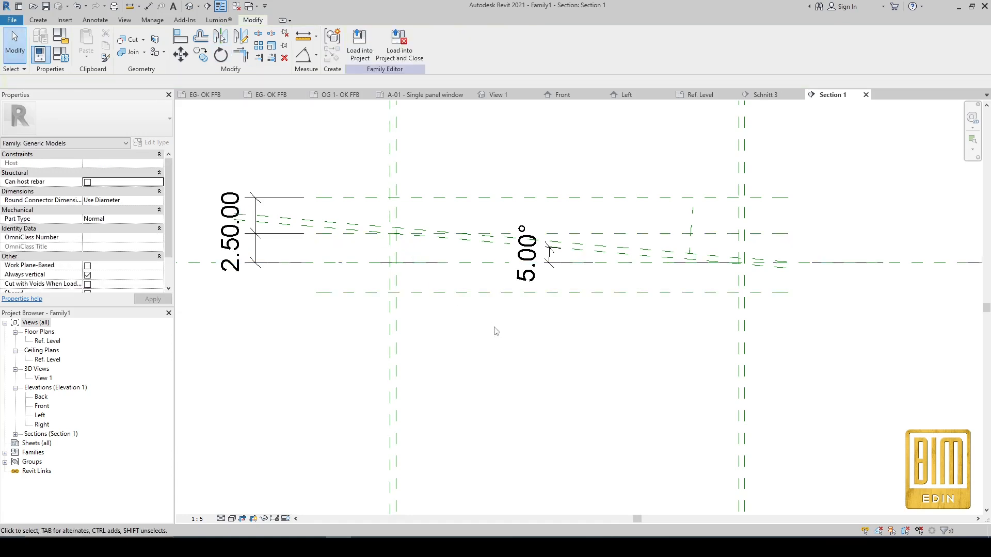
# Increase the lowest horizontal reference plane's distance below the Ref. Level.
pyautogui.click(473, 294)
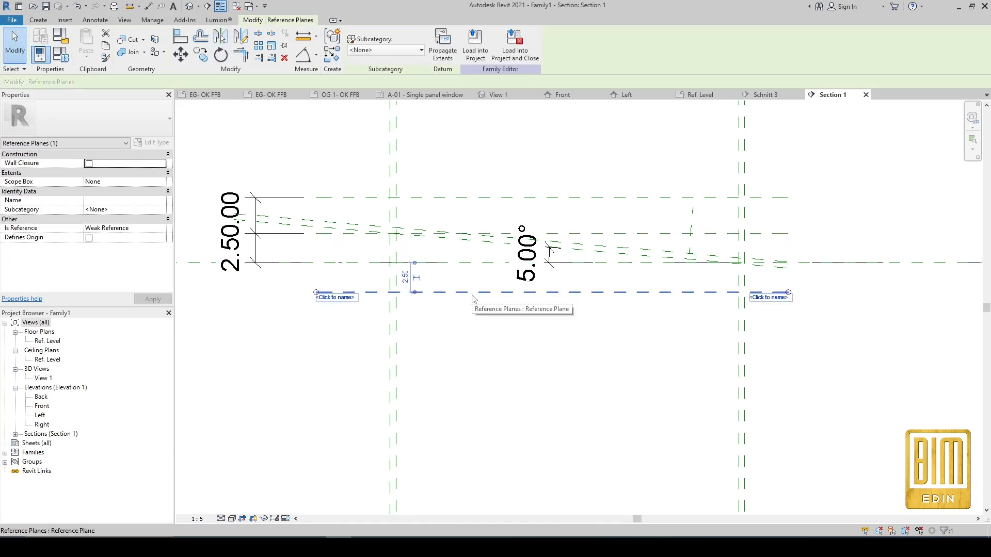
pyautogui.click(404, 282)
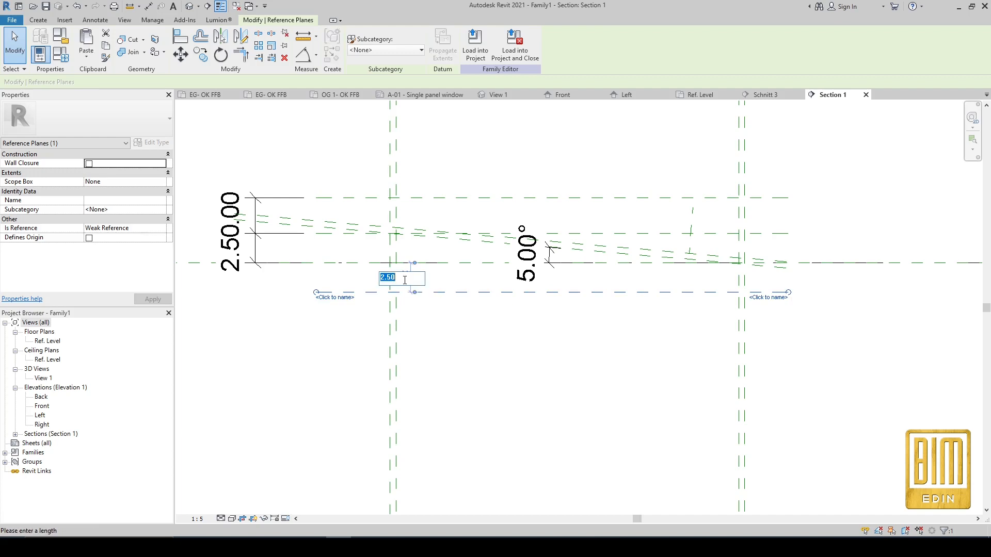
pyautogui.press('Return')
pyautogui.click(610, 365)
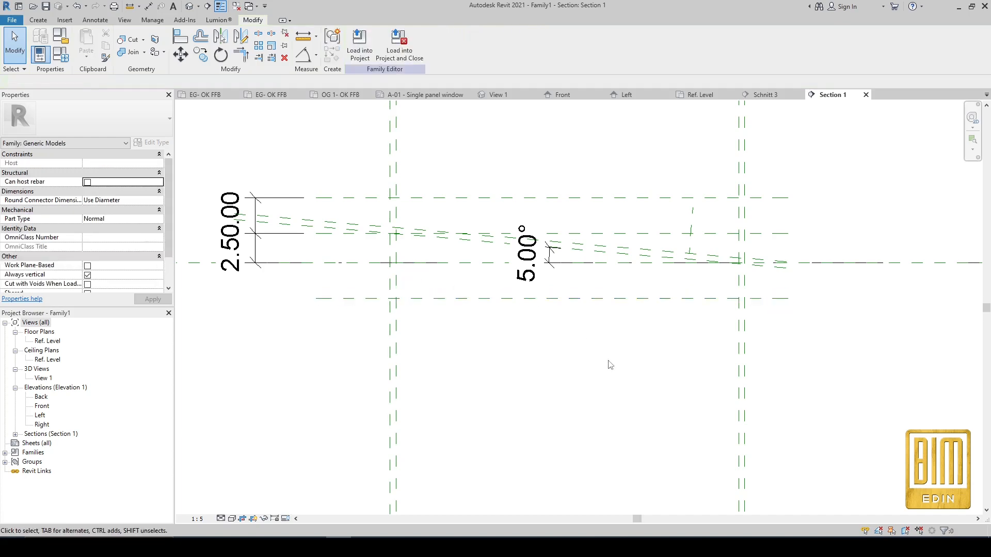
# Start an extrusion using the Center (Left/Right) reference plane as its work plane.
pyautogui.click(40, 21)
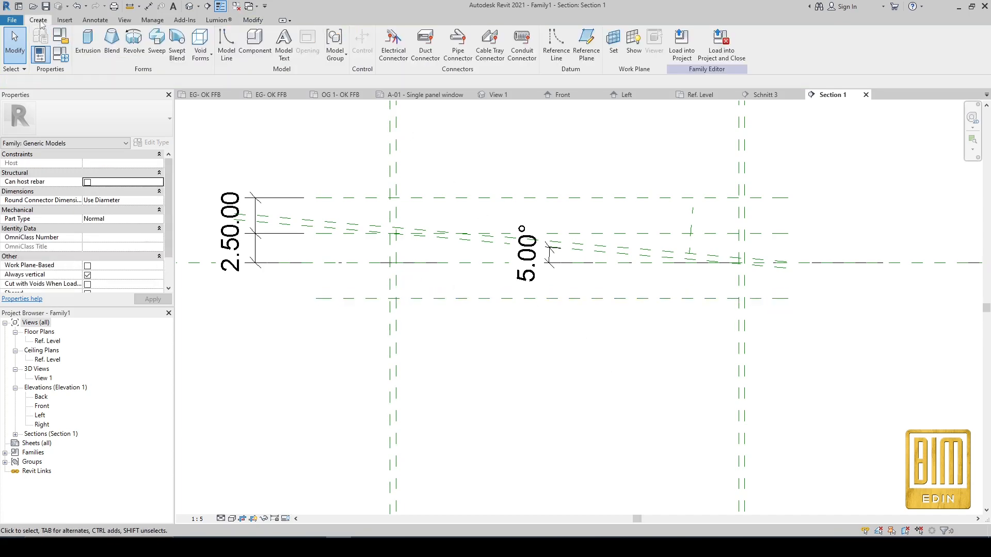
pyautogui.click(87, 44)
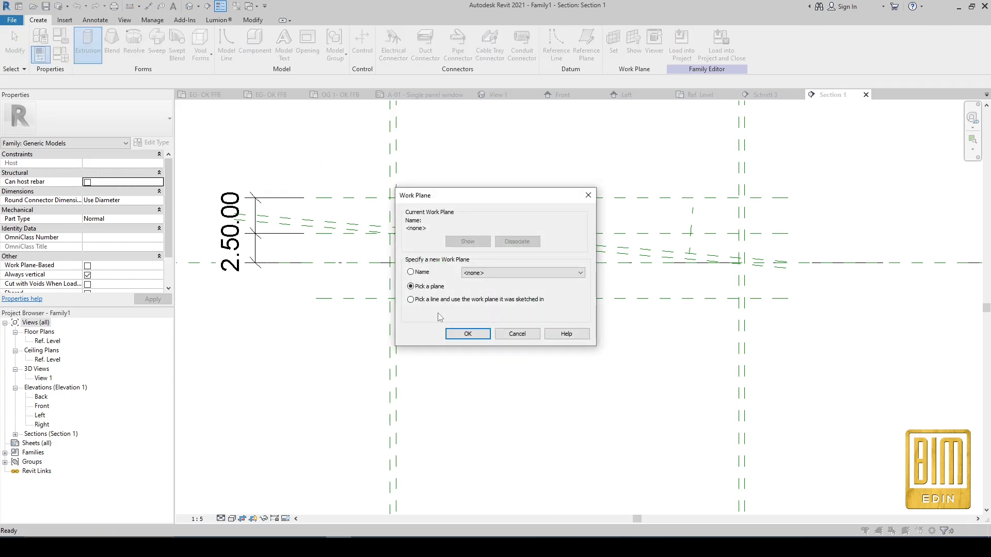
pyautogui.click(410, 272)
pyautogui.click(479, 273)
pyautogui.click(508, 303)
pyautogui.click(466, 334)
# Sketch a 0.50 by 3.00 rectangle within the left vertical pair, between the top and middle horizontal planes, and lock its sides.
pyautogui.scroll(3, 387, 206)
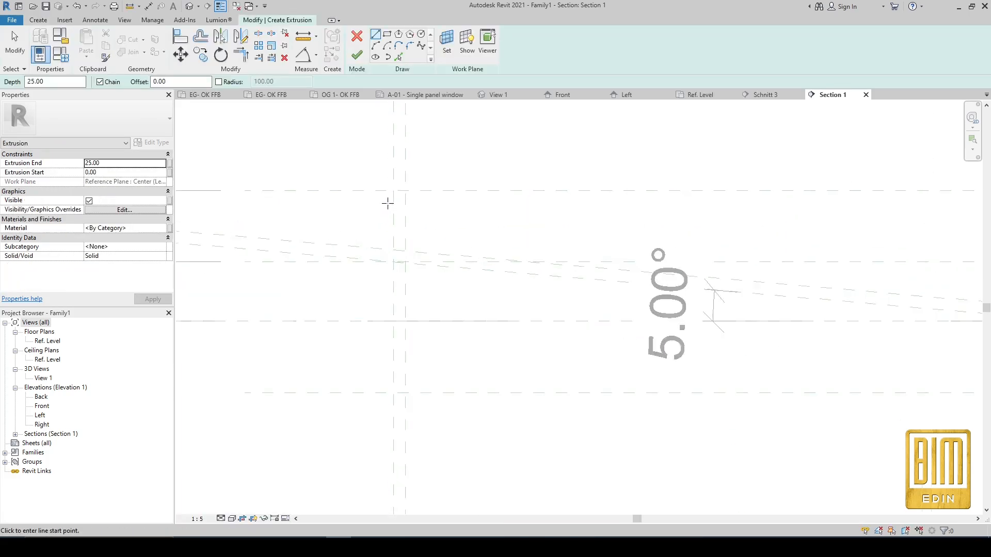
pyautogui.click(387, 37)
pyautogui.click(404, 191)
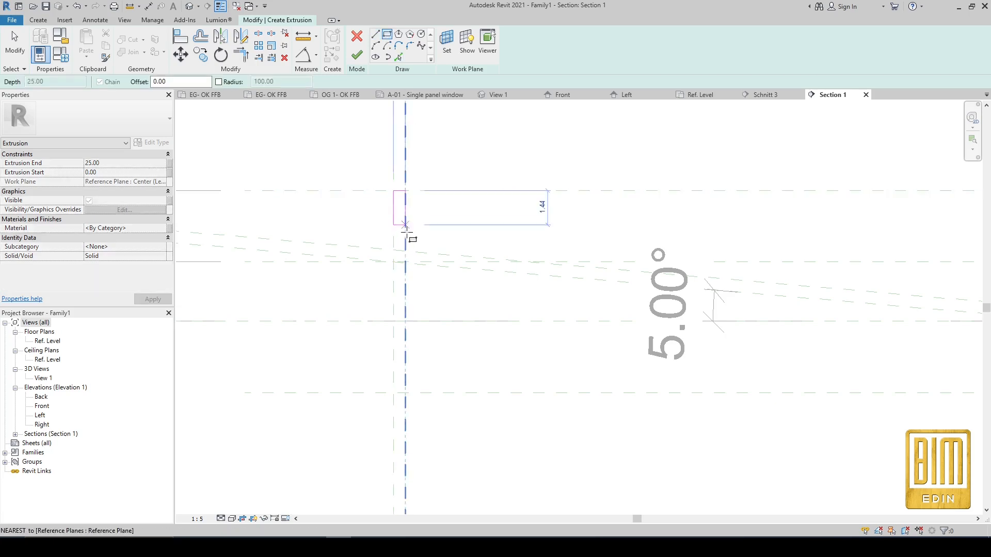
pyautogui.click(406, 262)
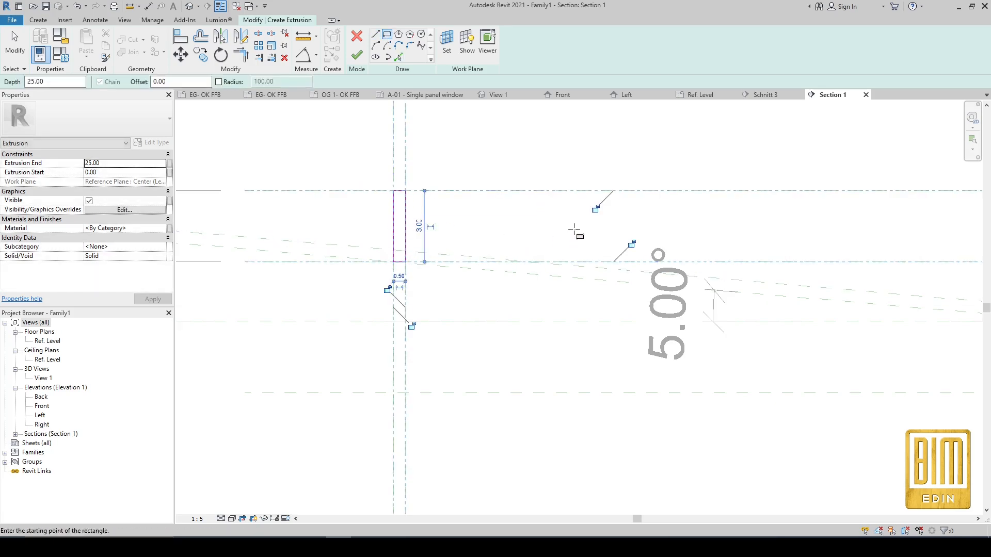
pyautogui.scroll(-2, 491, 221)
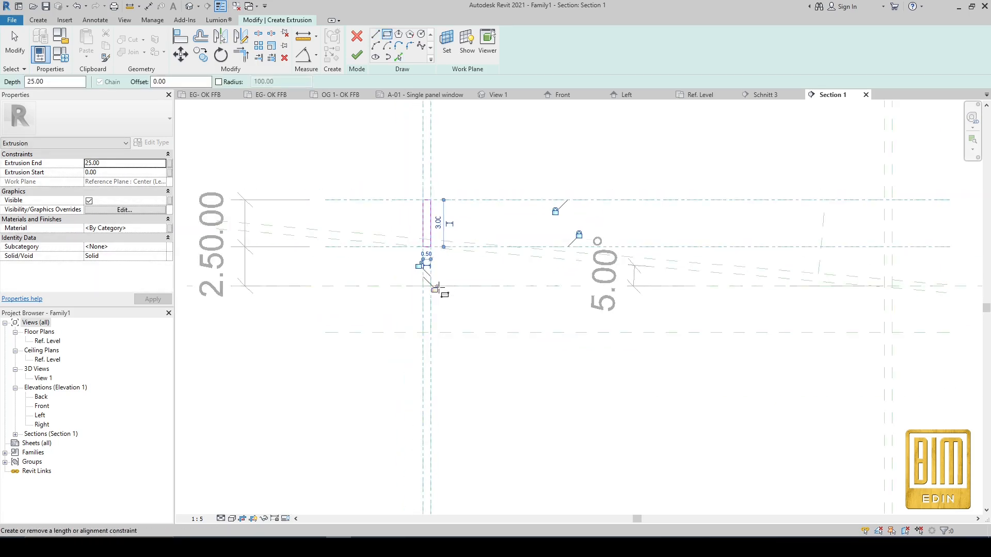
pyautogui.scroll(-2, 385, 265)
# Sketch a 0.50 wide rectangle within the right vertical pair, from the upper sloped plane to the lowest horizontal plane, and lock its sides.
pyautogui.scroll(4, 663, 289)
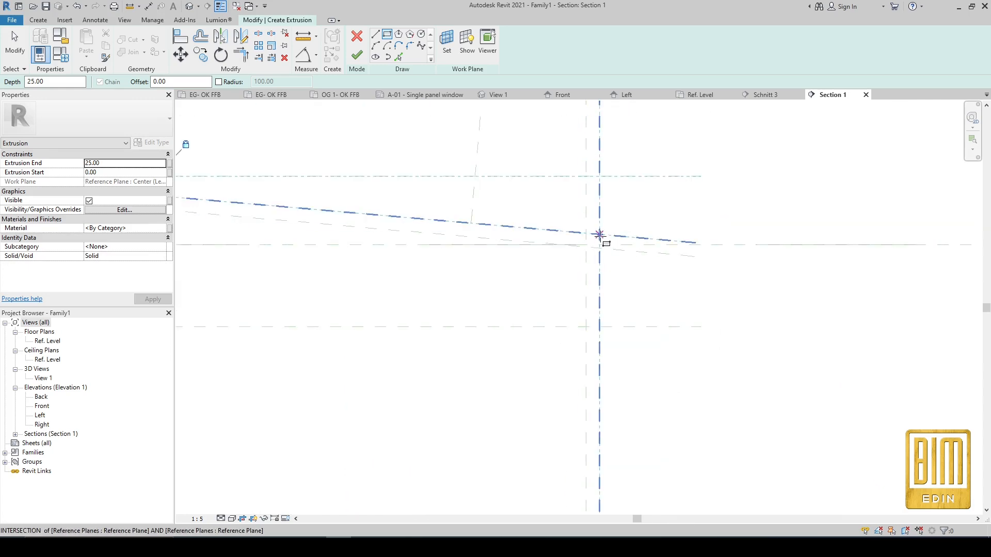
pyautogui.click(591, 239)
pyautogui.click(598, 327)
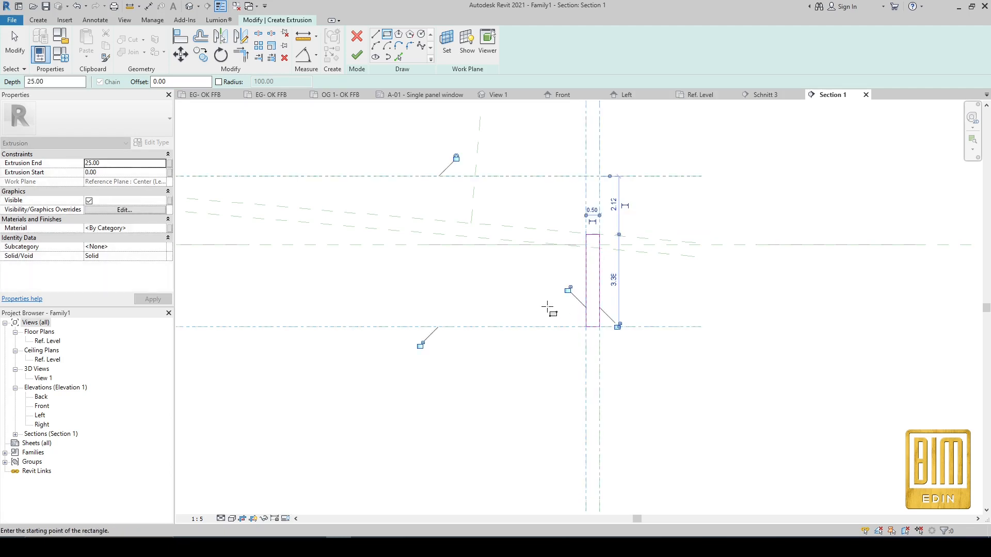
pyautogui.scroll(3, 618, 327)
pyautogui.click(621, 326)
pyautogui.scroll(-4, 607, 321)
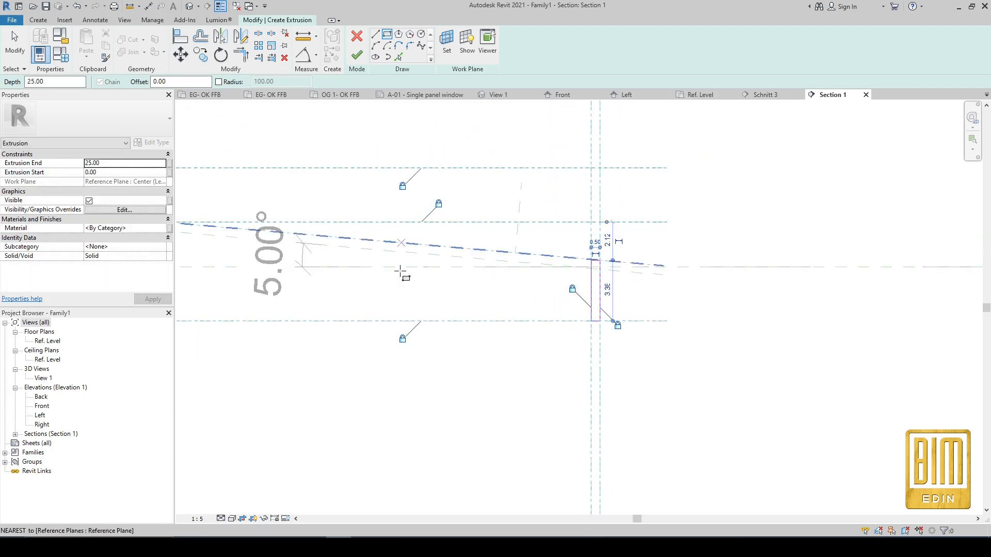
pyautogui.scroll(-3, 621, 258)
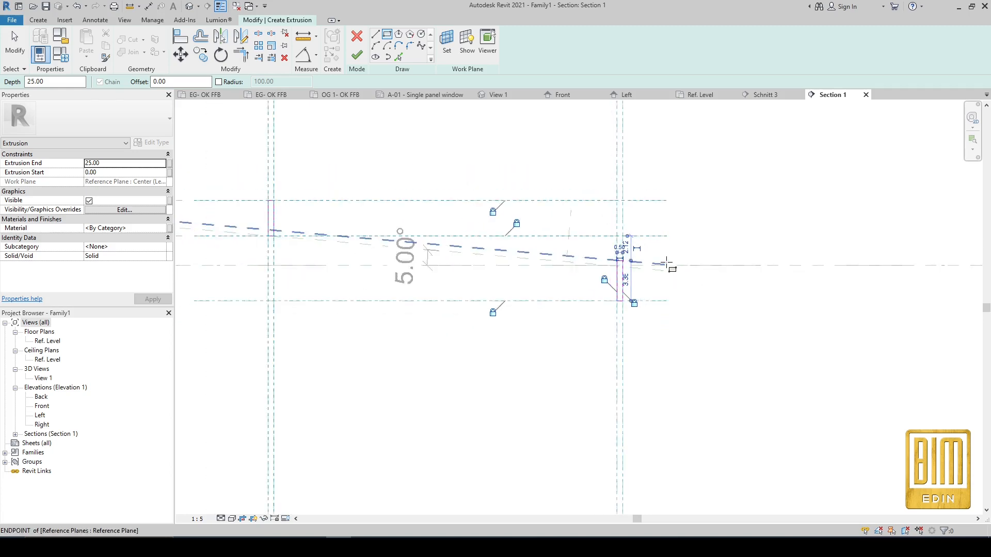
pyautogui.press('Escape')
pyautogui.press('Escape')
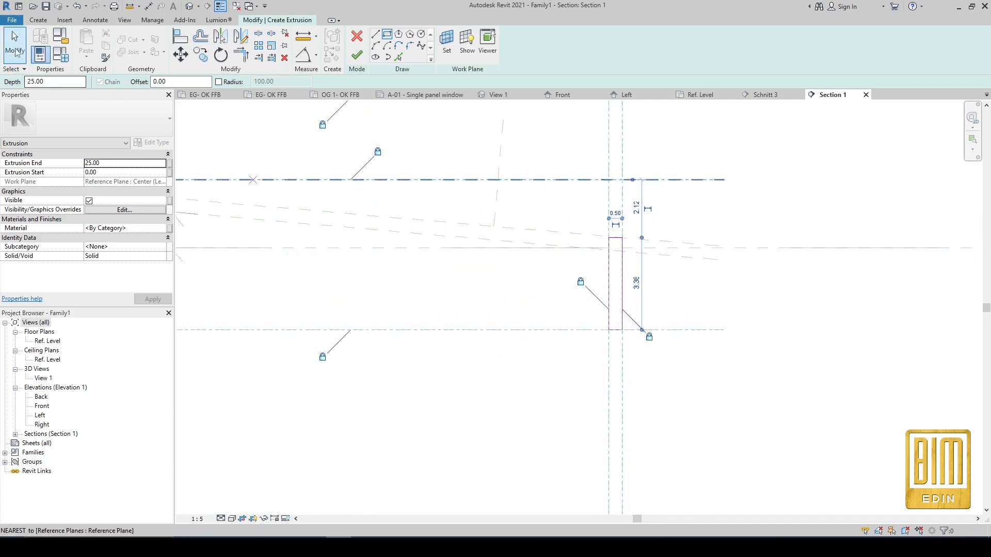
# Finish the extrusion sketch containing the two upright rectangles.
pyautogui.scroll(-3, 469, 246)
pyautogui.scroll(-2, 453, 248)
pyautogui.scroll(2, 317, 227)
pyautogui.click(357, 55)
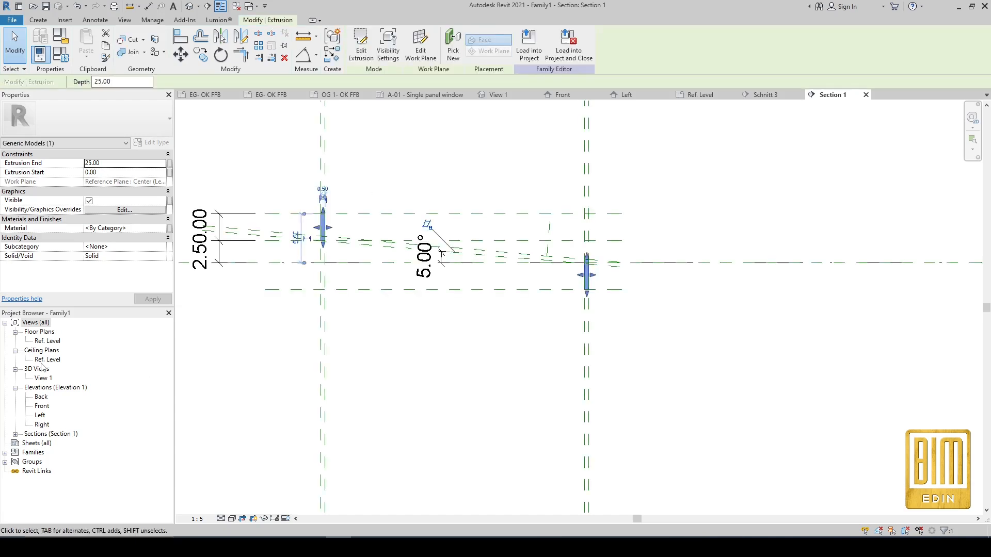
# In the Ref. Level floor plan, align the extrusion's right end with the right vertical reference plane.
pyautogui.doubleClick(47, 341)
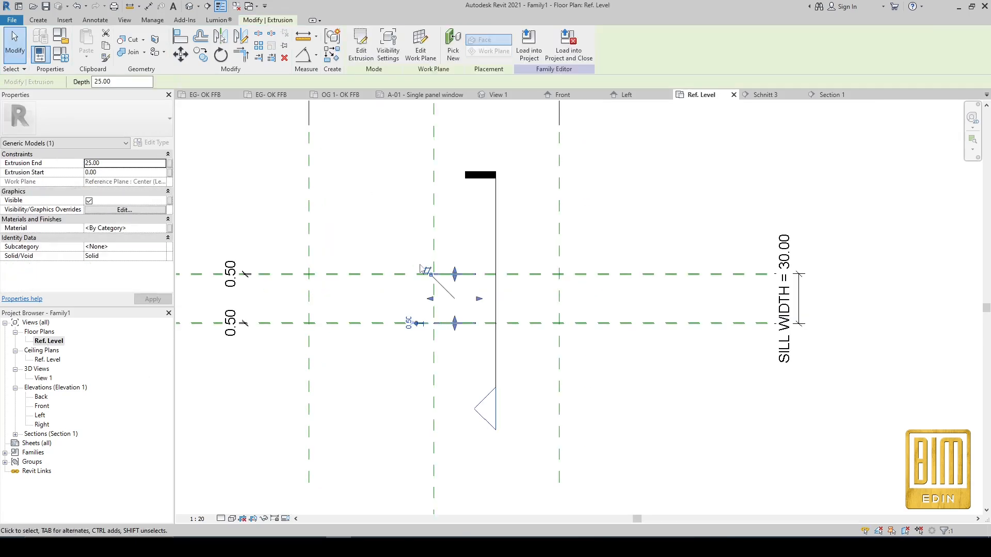
pyautogui.scroll(3, 478, 304)
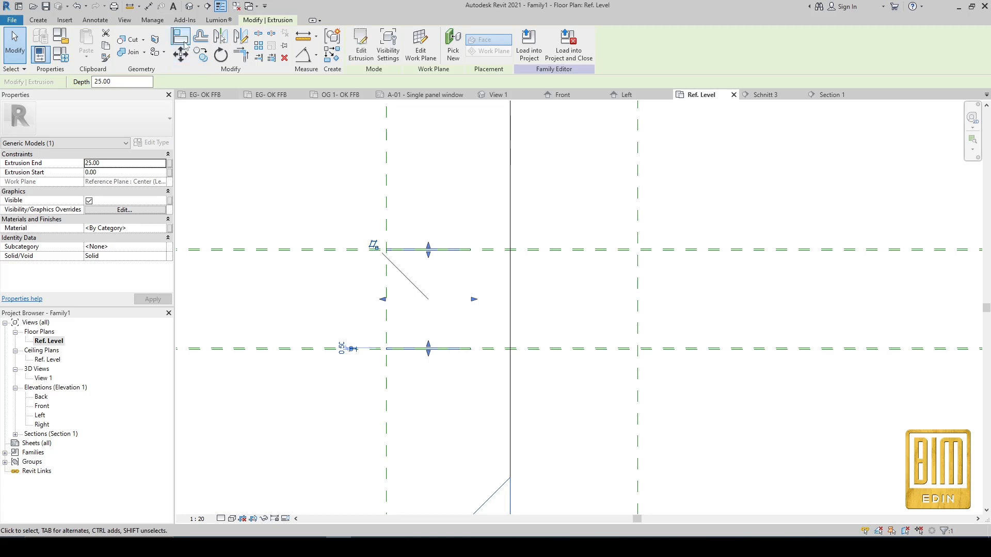
pyautogui.press('a')
pyautogui.press('l')
pyautogui.scroll(2, 472, 253)
pyautogui.scroll(1, 471, 249)
pyautogui.click(471, 249)
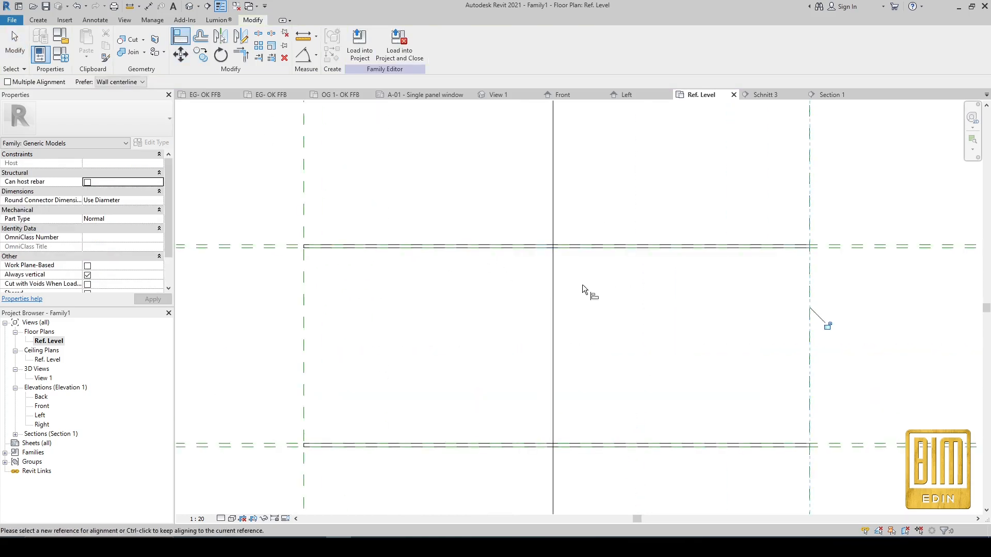
# Lock the right-end alignment, and align and lock the extrusion's left end to the left vertical reference plane.
pyautogui.click(822, 325)
pyautogui.scroll(-3, 629, 301)
pyautogui.scroll(-1, 631, 303)
pyautogui.scroll(1, 406, 284)
pyautogui.scroll(1, 396, 281)
pyautogui.click(387, 289)
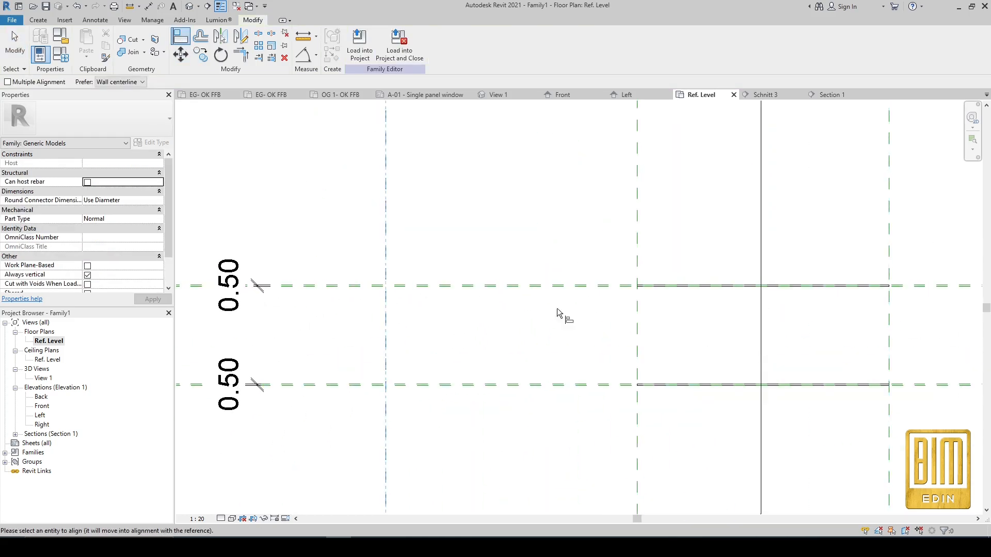
pyautogui.click(632, 393)
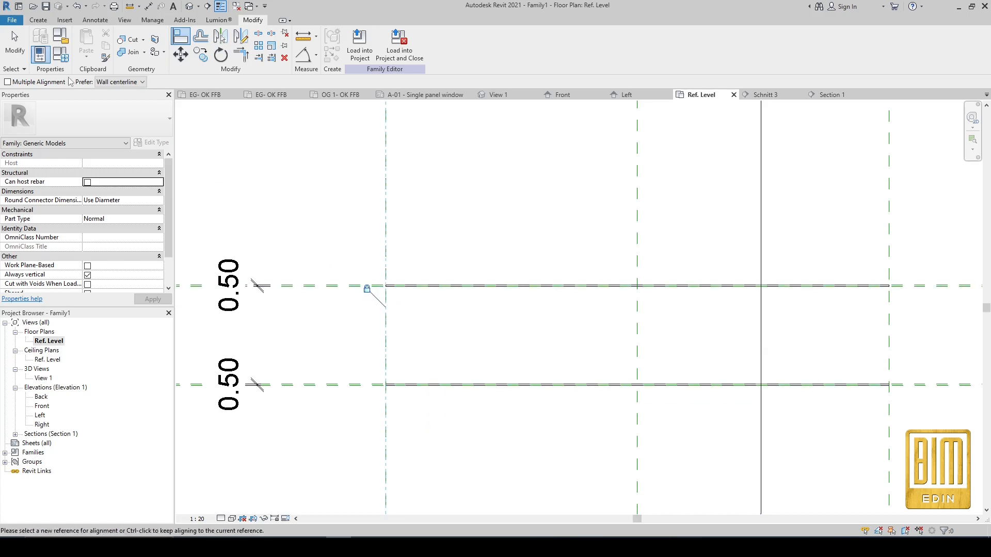
pyautogui.press('Escape')
pyautogui.press('Escape')
# Inspect the two upright extrusions in the section view and the 3D view.
pyautogui.scroll(-3, 441, 277)
pyautogui.rightClick(560, 250)
pyautogui.click(583, 304)
pyautogui.scroll(2, 548, 263)
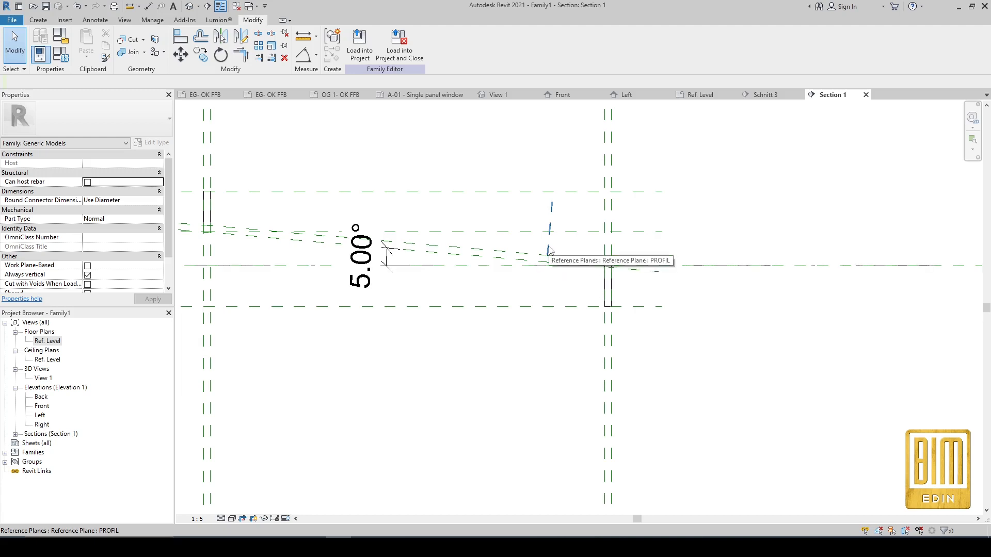
pyautogui.click(189, 6)
pyautogui.scroll(-3, 504, 221)
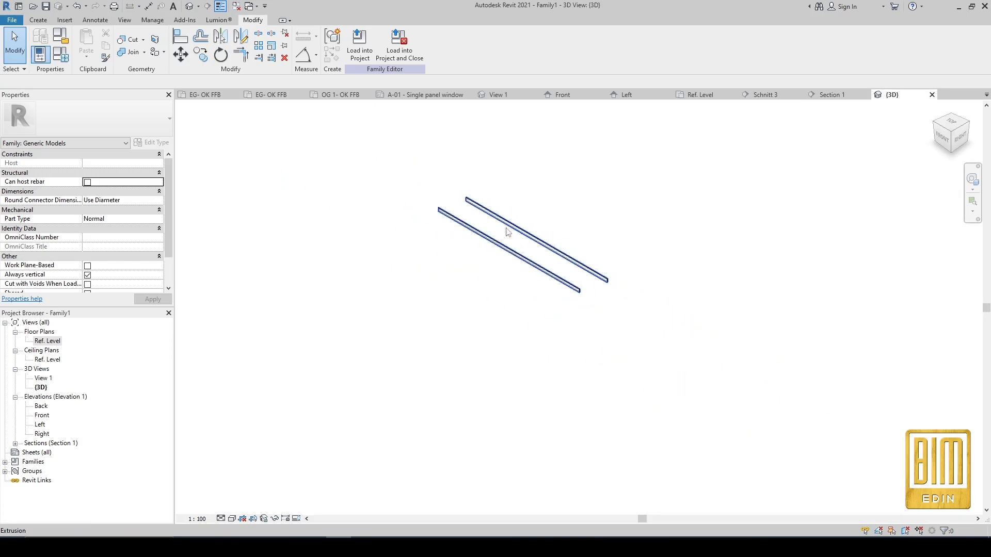
pyautogui.keyDown('shift'); pyautogui.moveTo(709, 375); pyautogui.dragTo(454, 255, button='middle'); pyautogui.keyUp('shift')
pyautogui.scroll(2, 471, 274)
pyautogui.click(828, 95)
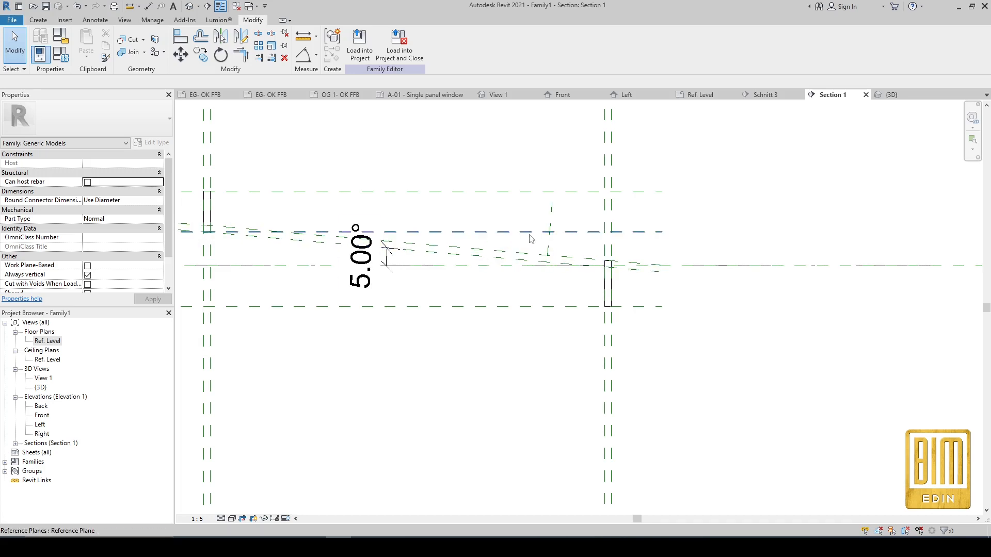
# Start a new extrusion in the 3D view with Reference Plane : PROFIL as its work plane.
pyautogui.click(190, 6)
pyautogui.click(38, 19)
pyautogui.click(74, 44)
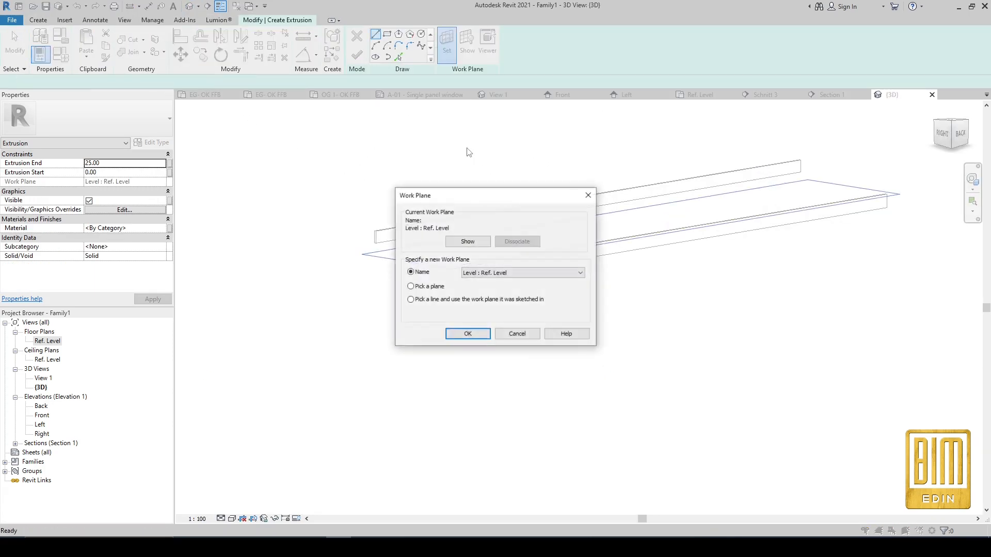
pyautogui.click(495, 272)
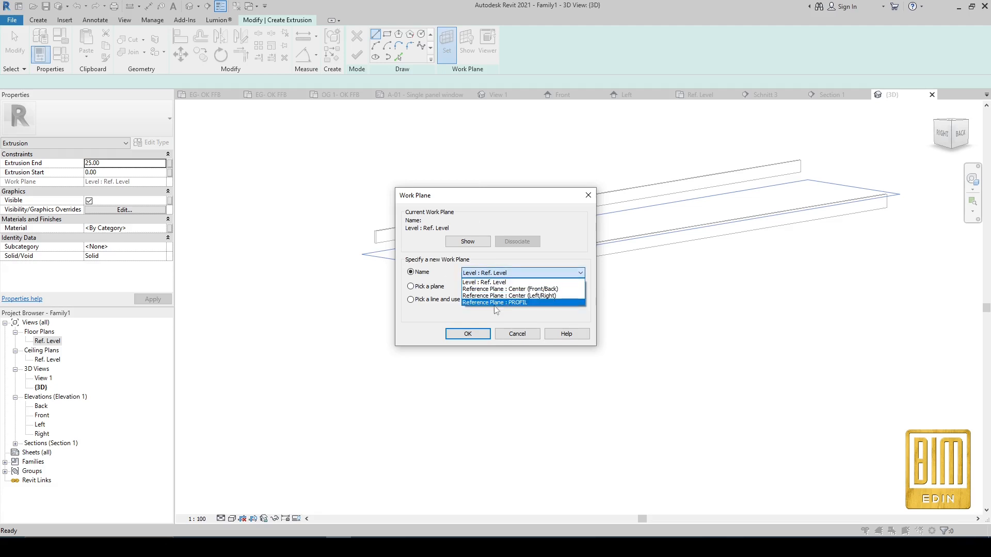
pyautogui.click(519, 303)
pyautogui.click(484, 334)
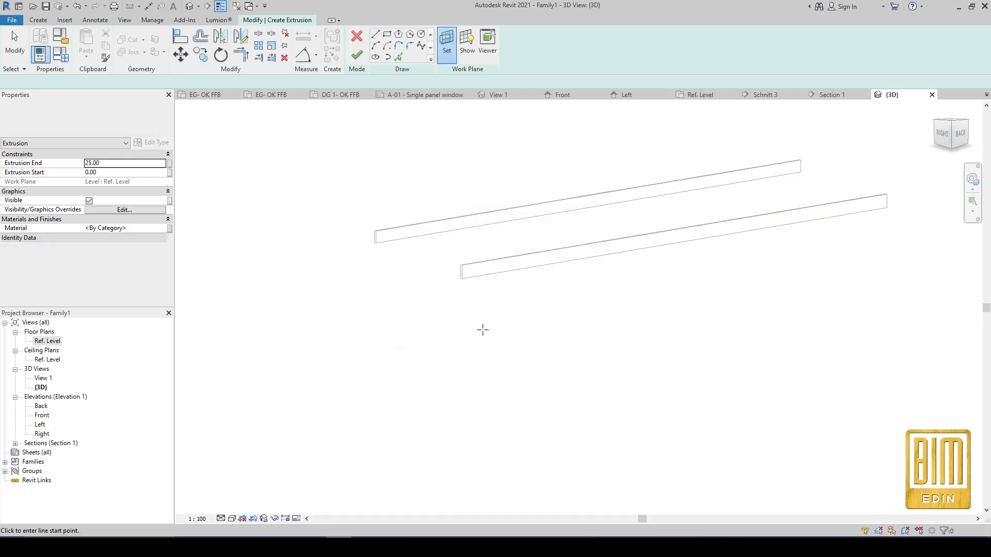
# Create one long sketch line from the front upright extrusion's top edge and a parallel line offset 0.50 above it.
pyautogui.scroll(2, 506, 257)
pyautogui.scroll(2, 506, 260)
pyautogui.click(399, 57)
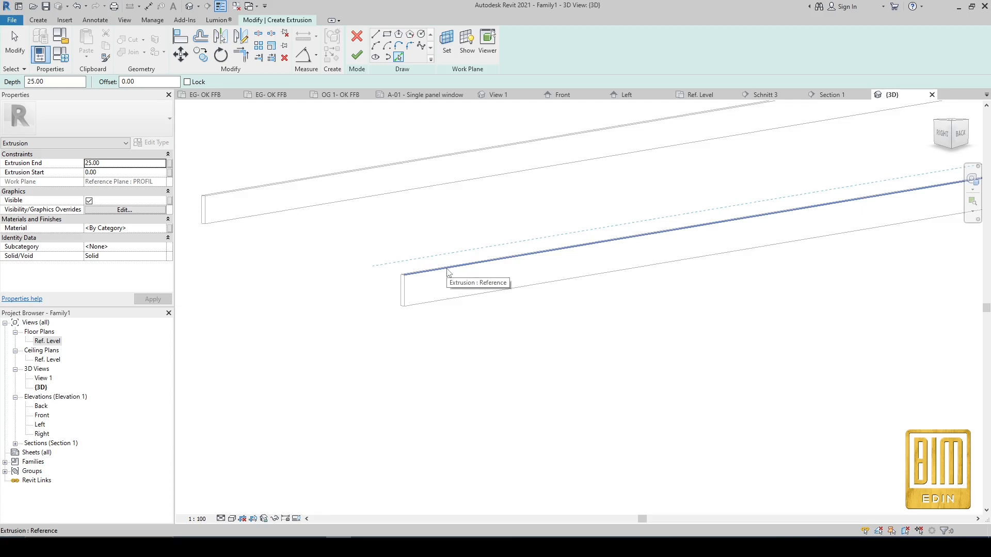
pyautogui.click(448, 272)
pyautogui.scroll(2, 432, 265)
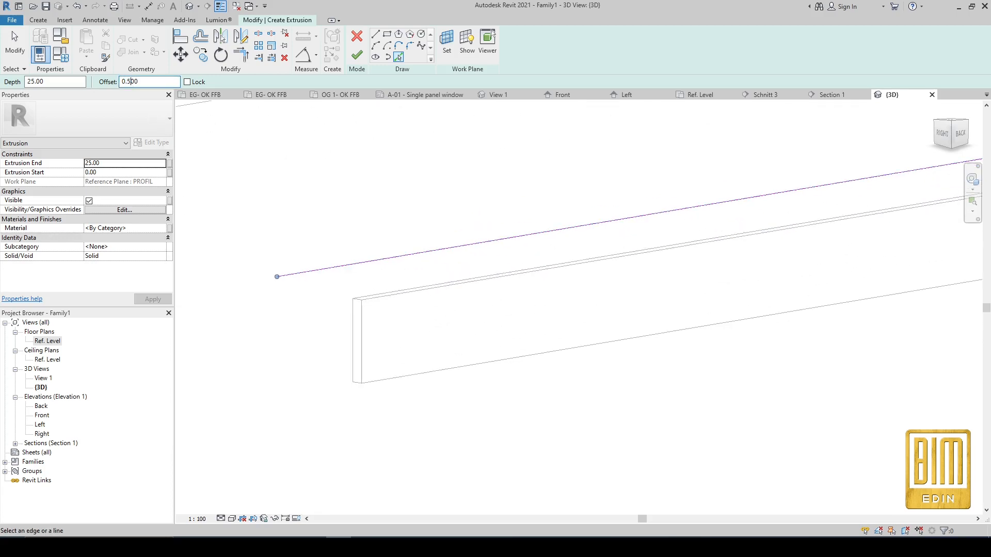
pyautogui.click(411, 253)
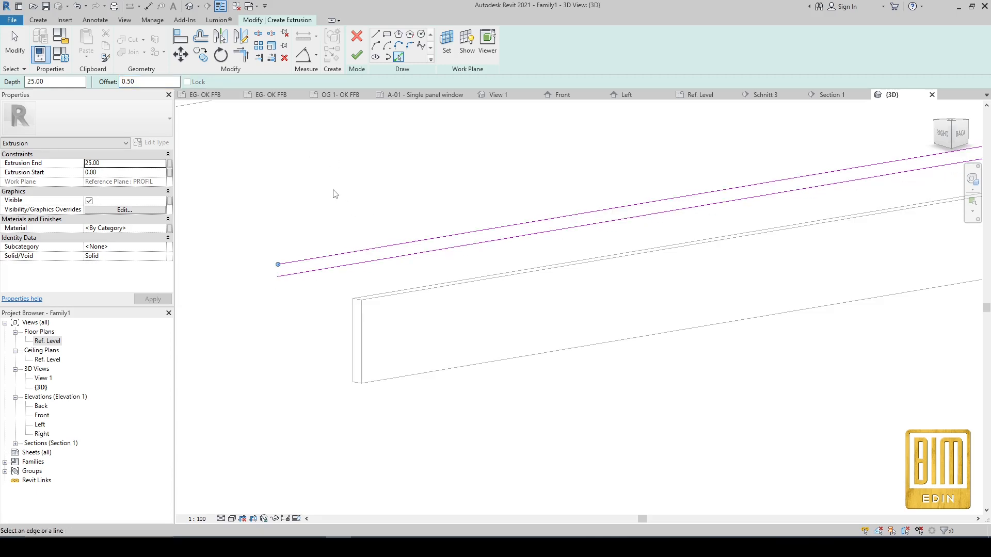
# Add the two short end lines to the sketch by picking both end edges of the front upright extrusion.
pyautogui.click(14, 43)
pyautogui.scroll(-3, 495, 283)
pyautogui.click(399, 57)
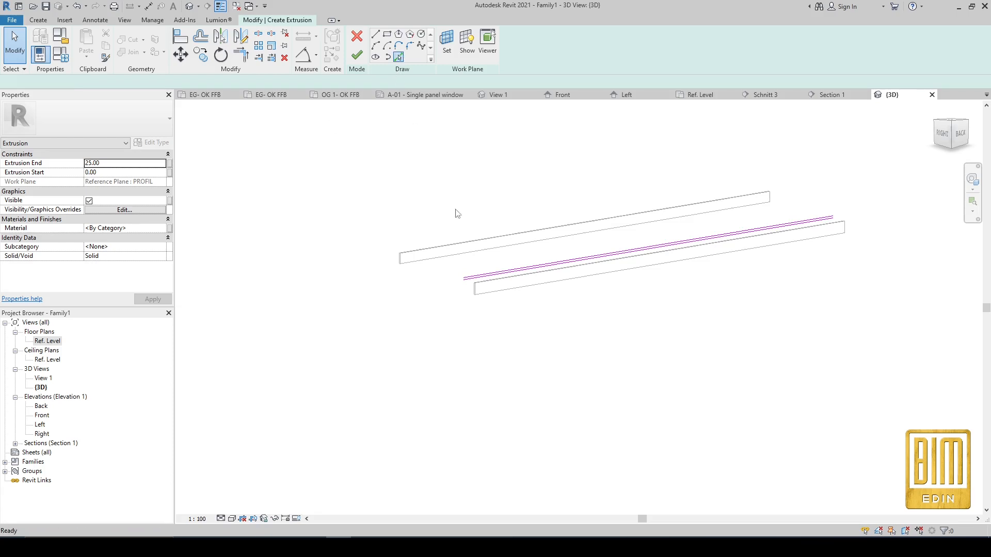
pyautogui.scroll(3, 475, 296)
pyautogui.click(476, 295)
pyautogui.scroll(-5, 476, 295)
pyautogui.scroll(4, 752, 248)
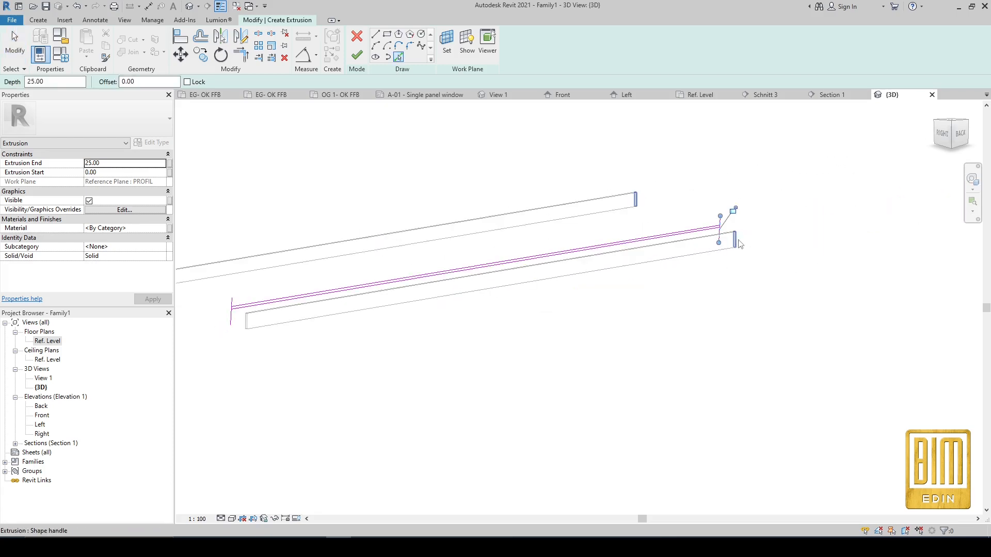
# Trim the short line at the far end and the two long lines into clean corners.
pyautogui.press('t')
pyautogui.press('r')
pyautogui.scroll(2, 723, 232)
pyautogui.scroll(2, 723, 230)
pyautogui.click(727, 221)
pyautogui.click(722, 214)
pyautogui.click(725, 221)
pyautogui.click(717, 224)
pyautogui.scroll(-5, 752, 231)
pyautogui.scroll(5, 263, 307)
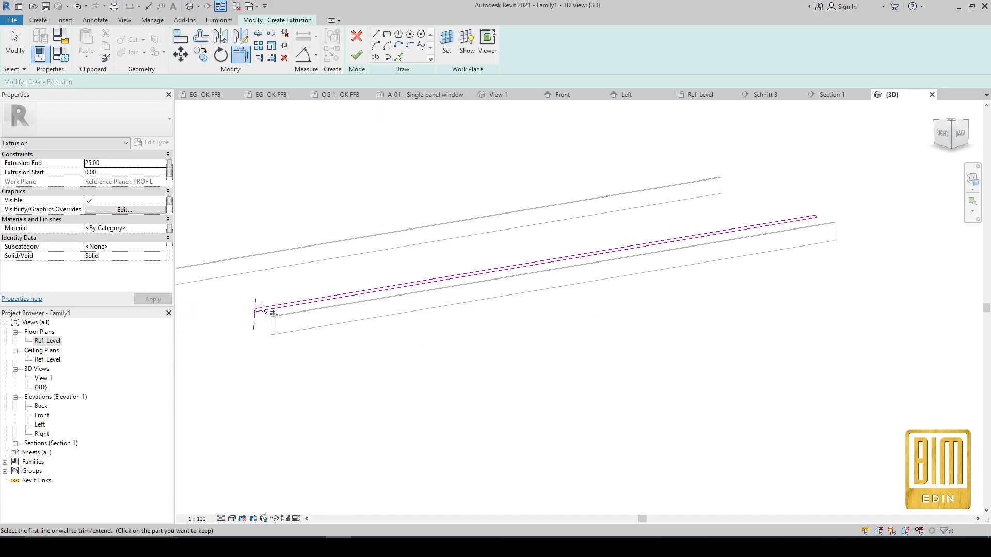
# Trim the sketch lines into corners at the near end and finish the extrusion.
pyautogui.click(257, 312)
pyautogui.click(235, 321)
pyautogui.click(244, 325)
pyautogui.scroll(-5, 242, 325)
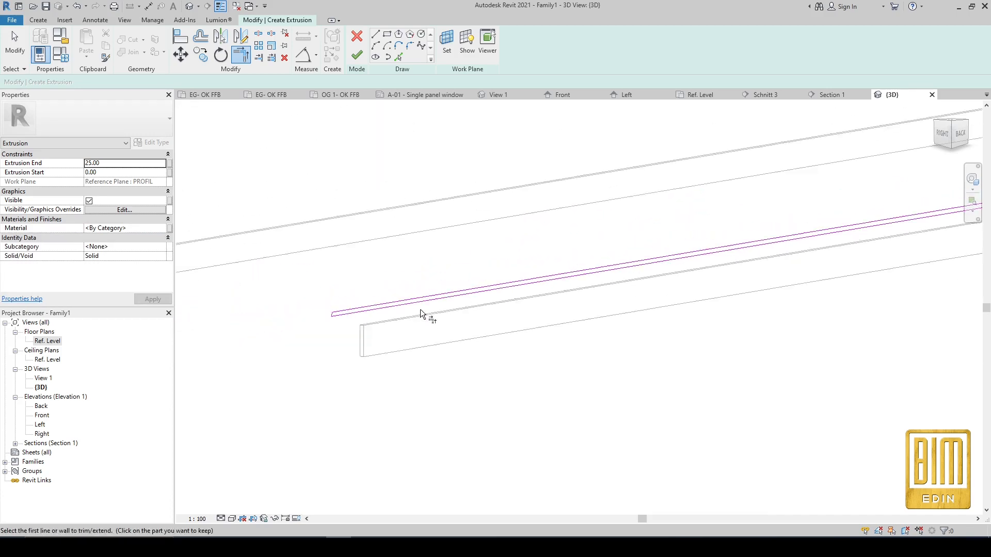
pyautogui.click(357, 55)
pyautogui.click(353, 149)
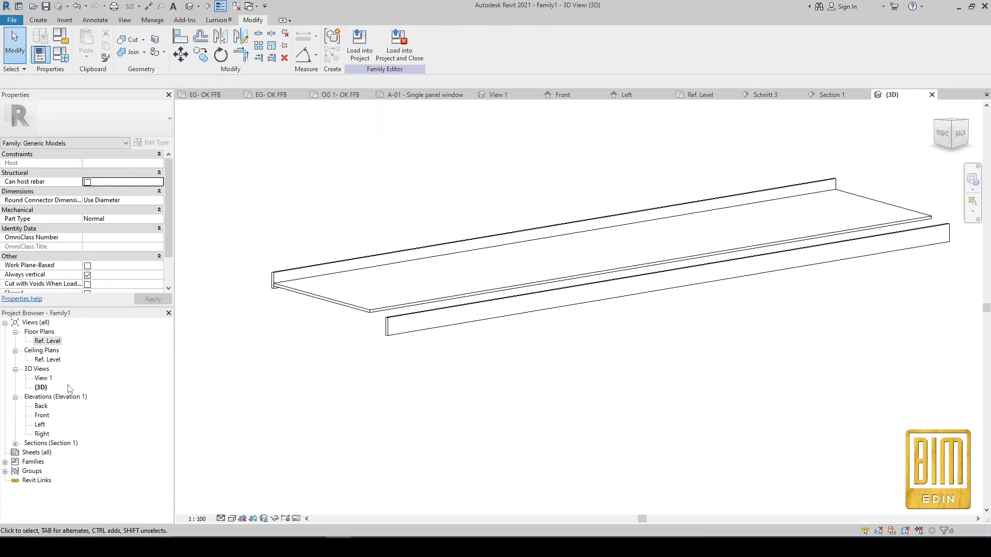
# Open the section view from its section mark in the Ref. Level floor plan.
pyautogui.doubleClick(46, 341)
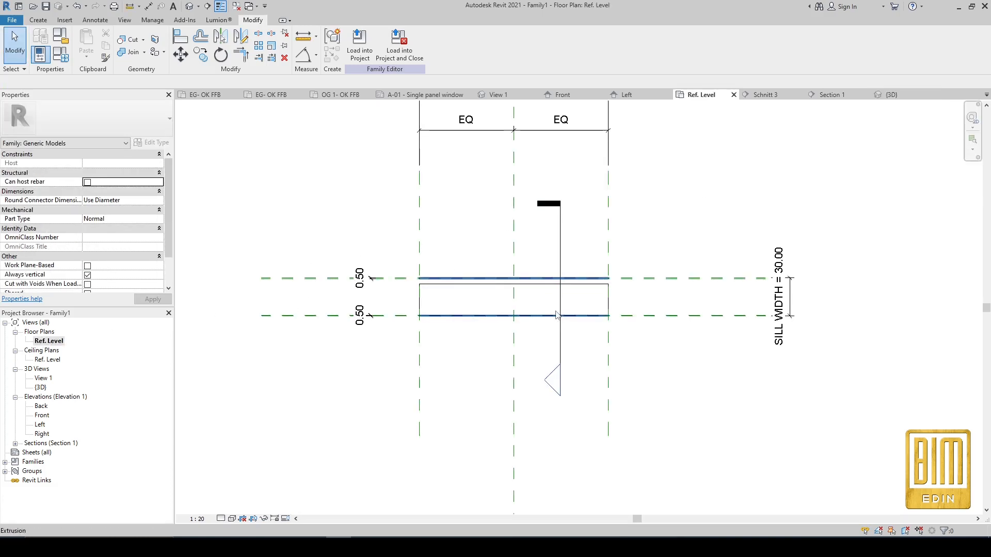
pyautogui.rightClick(560, 253)
pyautogui.click(578, 308)
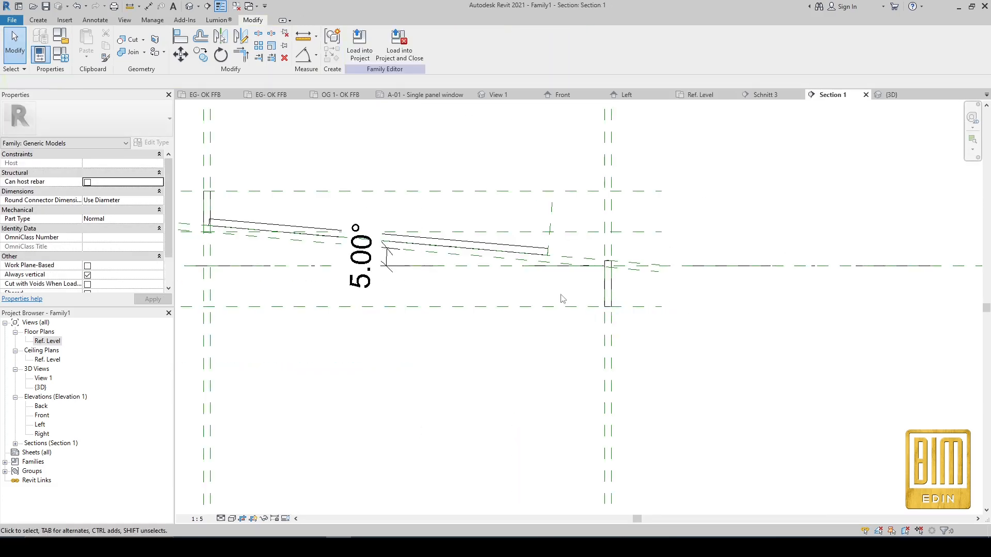
# Move the sloped extrusion down so it sits between the two parallel sloped reference planes.
pyautogui.scroll(3, 540, 246)
pyautogui.click(541, 248)
pyautogui.scroll(-5, 623, 257)
pyautogui.scroll(2, 295, 239)
pyautogui.scroll(3, 325, 229)
pyautogui.scroll(-3, 330, 229)
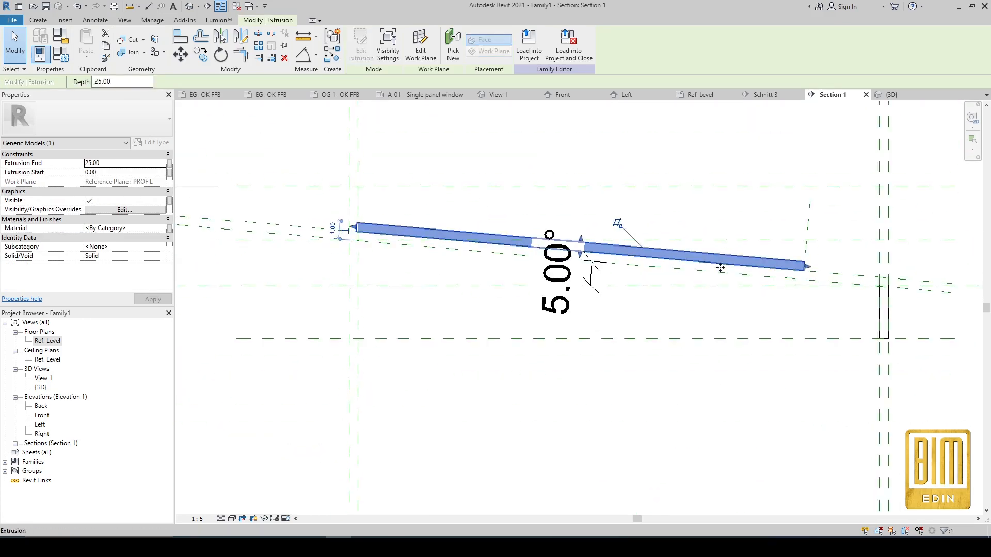
pyautogui.scroll(2, 823, 264)
pyautogui.scroll(2, 822, 260)
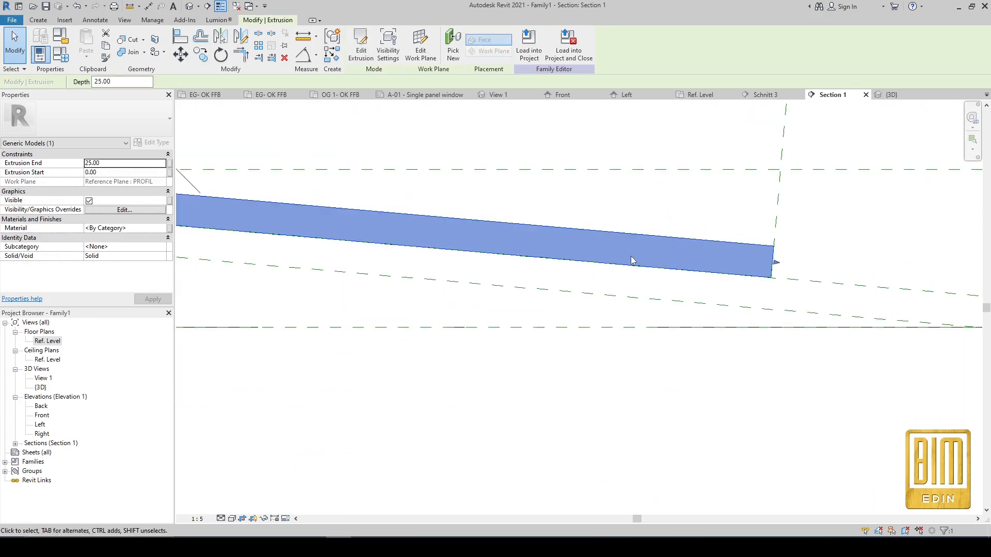
pyautogui.scroll(-3, 632, 257)
pyautogui.press('m')
pyautogui.press('v')
pyautogui.scroll(2, 709, 266)
pyautogui.click(703, 272)
# Stretch the sloped extrusion's lower end to the outer right vertical reference plane.
pyautogui.scroll(-3, 589, 235)
pyautogui.scroll(2, 692, 269)
pyautogui.moveTo(622, 256); pyautogui.dragTo(787, 272)
pyautogui.scroll(3, 789, 270)
pyautogui.scroll(1, 793, 265)
pyautogui.moveTo(682, 351); pyautogui.dragTo(695, 354)
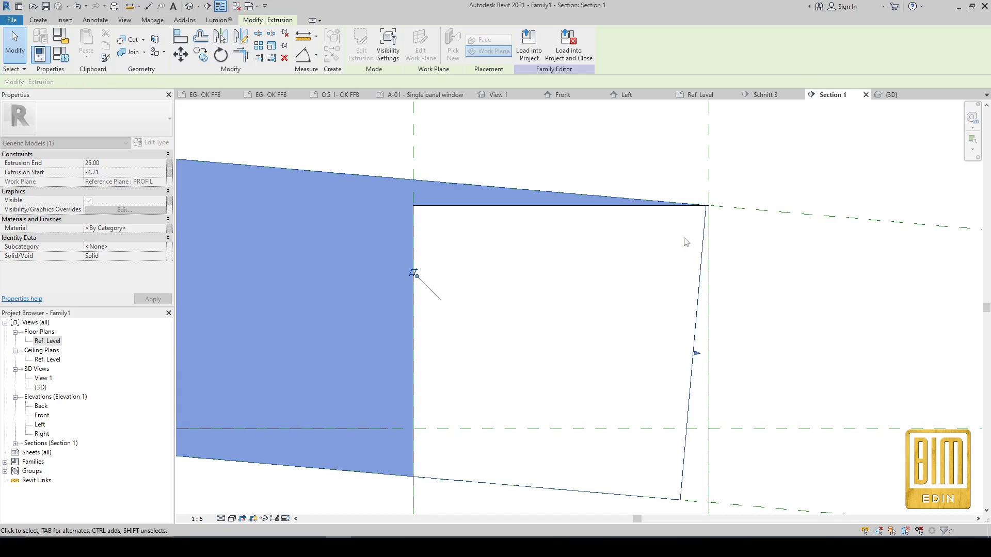
pyautogui.scroll(3, 711, 201)
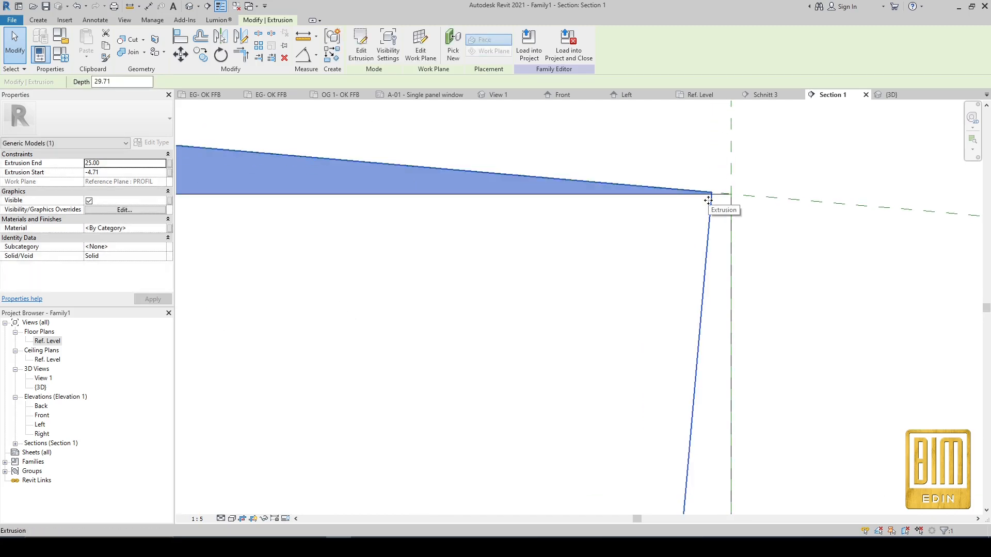
pyautogui.scroll(-2, 708, 200)
# Place an aligned dimension between the sloped extrusion's upper right corner and the outer right vertical reference plane.
pyautogui.click(124, 20)
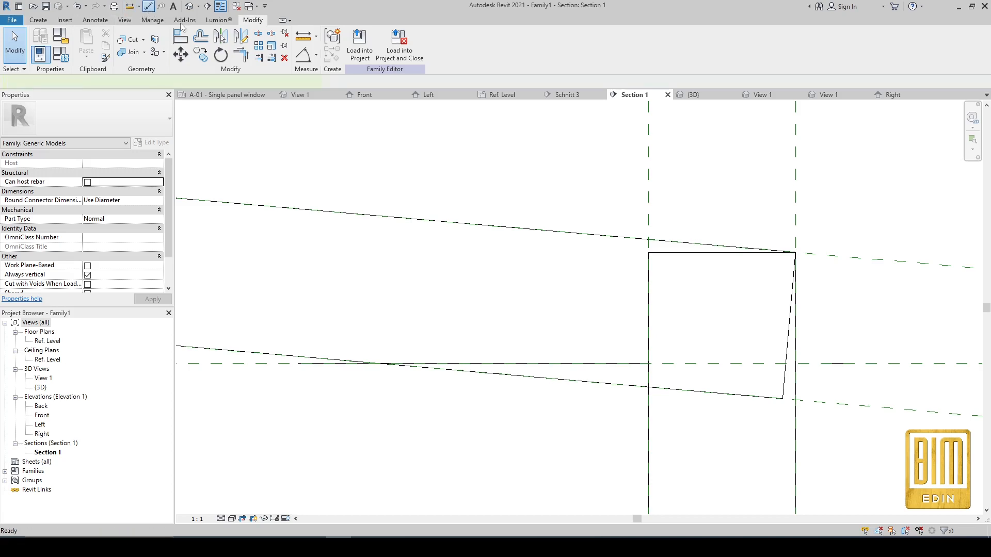
pyautogui.press('d')
pyautogui.press('i')
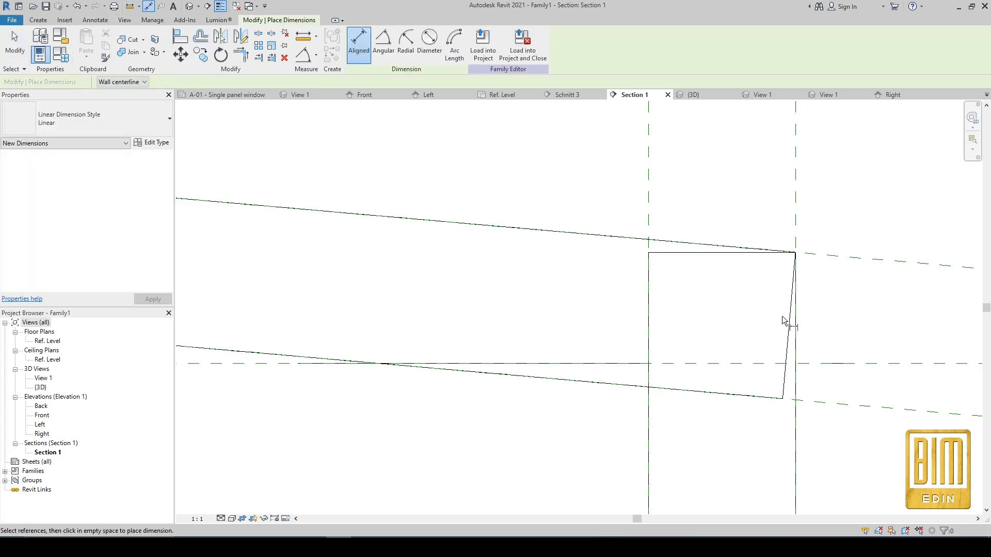
pyautogui.scroll(4, 797, 256)
pyautogui.press('Tab')
pyautogui.press('Tab')
pyautogui.click(794, 251)
pyautogui.scroll(-3, 794, 251)
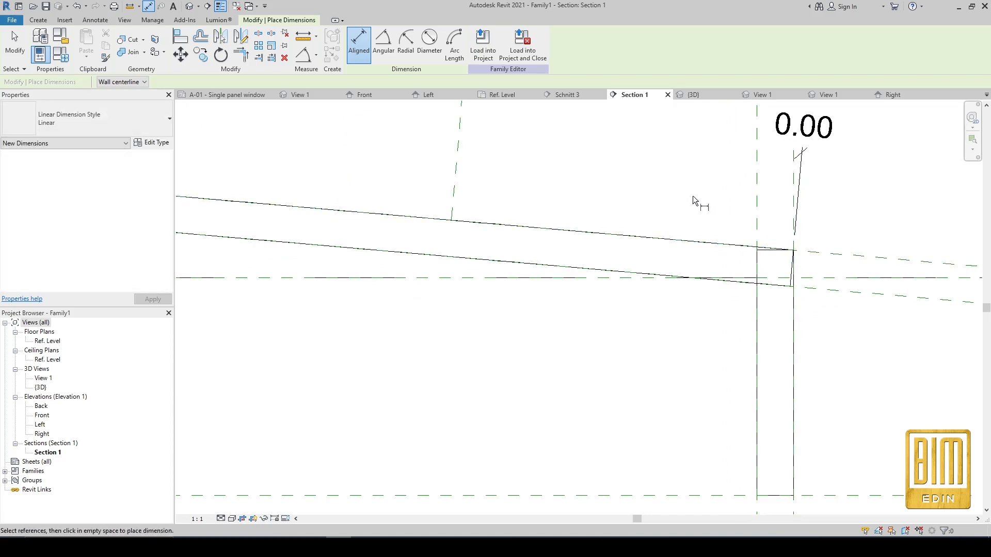
# Set the SILL WIDTH parameter to 20 in Family Types and accept it.
pyautogui.scroll(-4, 660, 326)
pyautogui.scroll(2, 287, 305)
pyautogui.click(60, 55)
pyautogui.click(167, 242)
pyautogui.write('20')
pyautogui.click(213, 400)
pyautogui.scroll(-1, 813, 259)
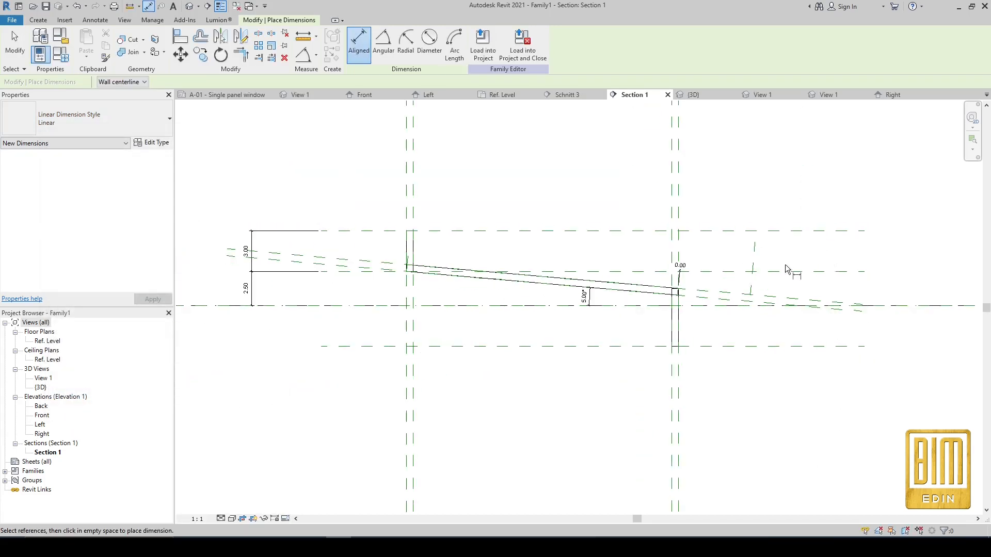
# Join the geometry of the sloped extrusion and the upright extrusions.
pyautogui.scroll(1, 462, 314)
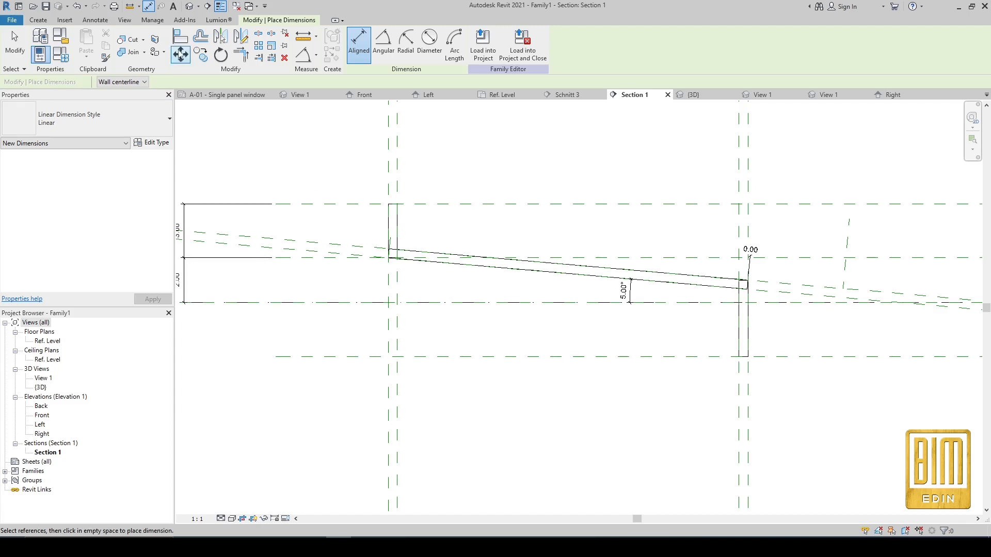
pyautogui.click(131, 53)
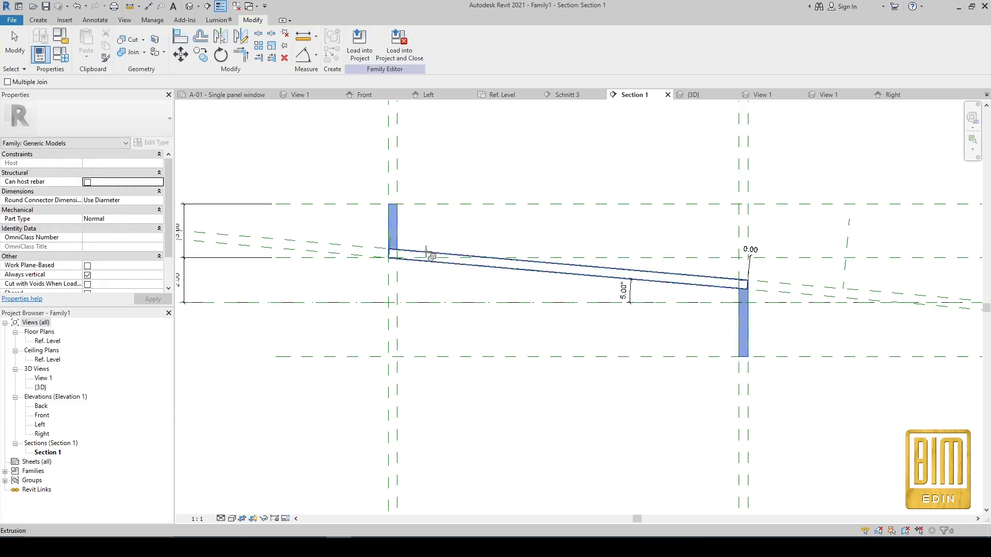
pyautogui.click(23, 54)
# Test the SILL WIDTH parameter at 25 and at 35 in Family Types, accepting 35.
pyautogui.click(60, 36)
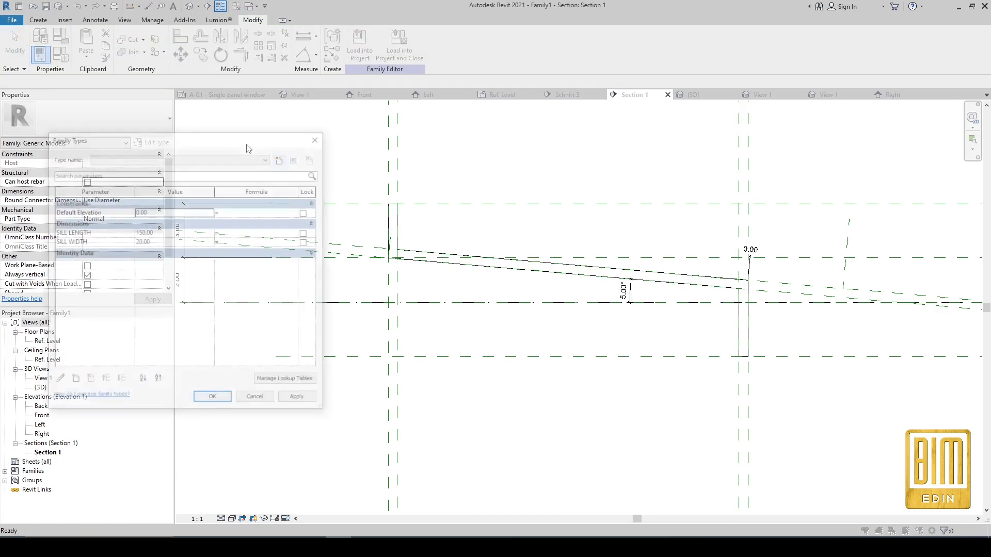
pyautogui.click(172, 243)
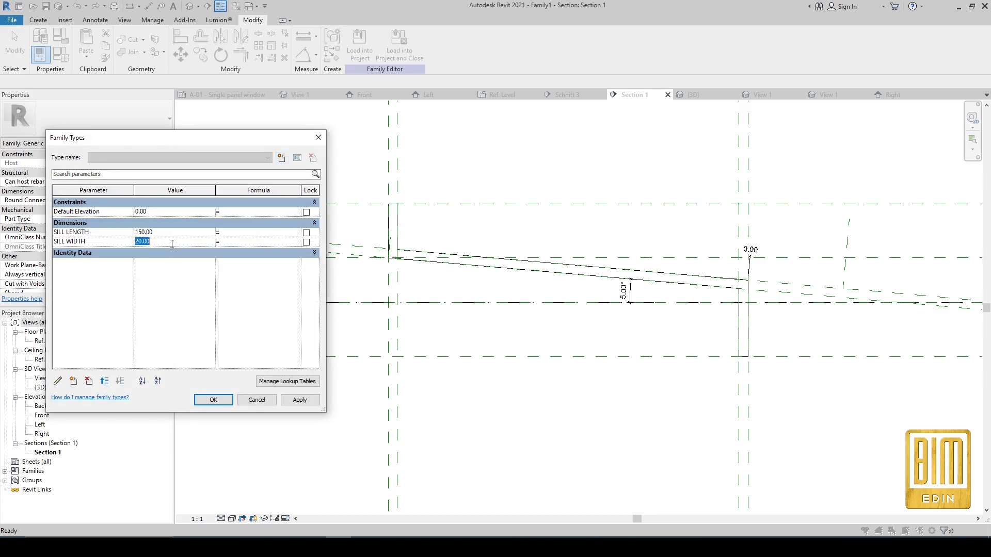
pyautogui.click(300, 401)
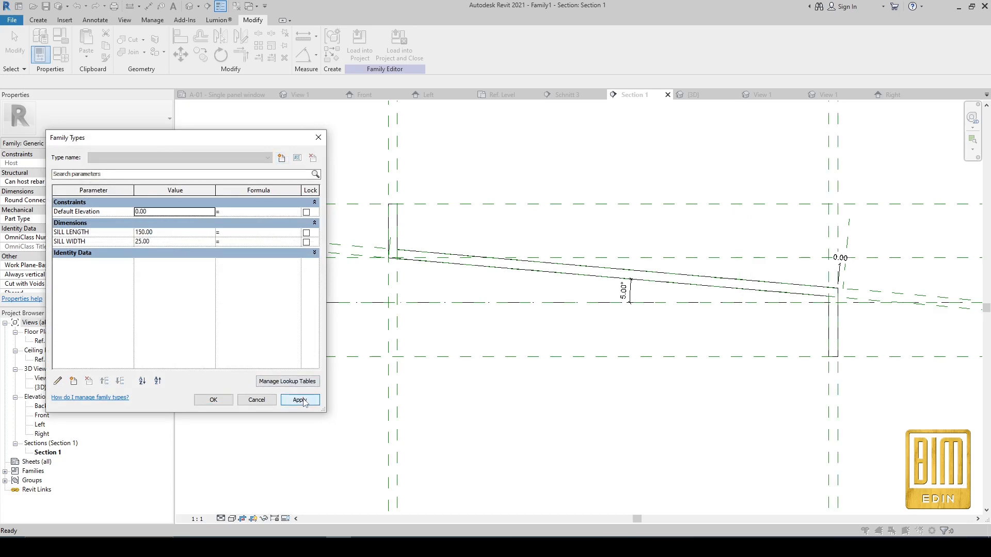
pyautogui.click(176, 243)
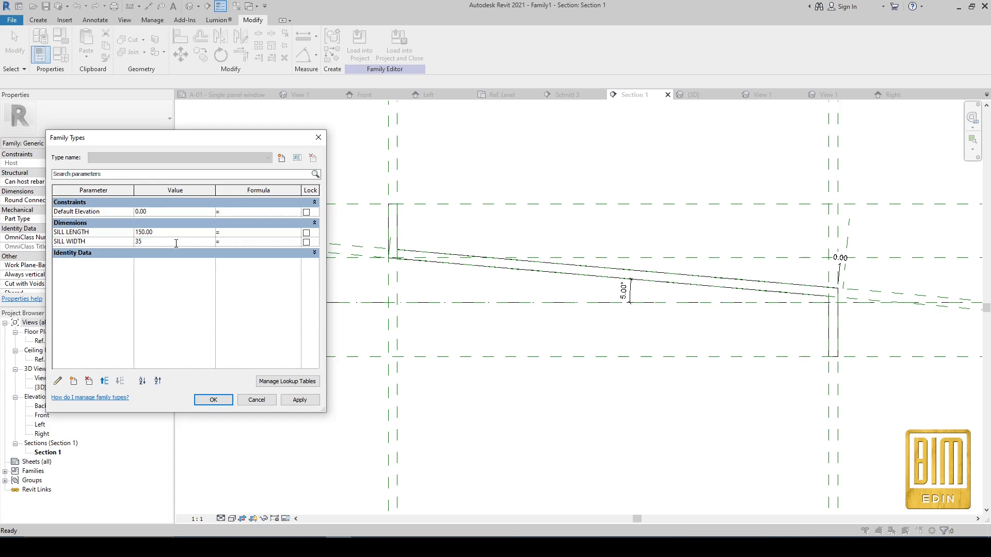
pyautogui.click(311, 404)
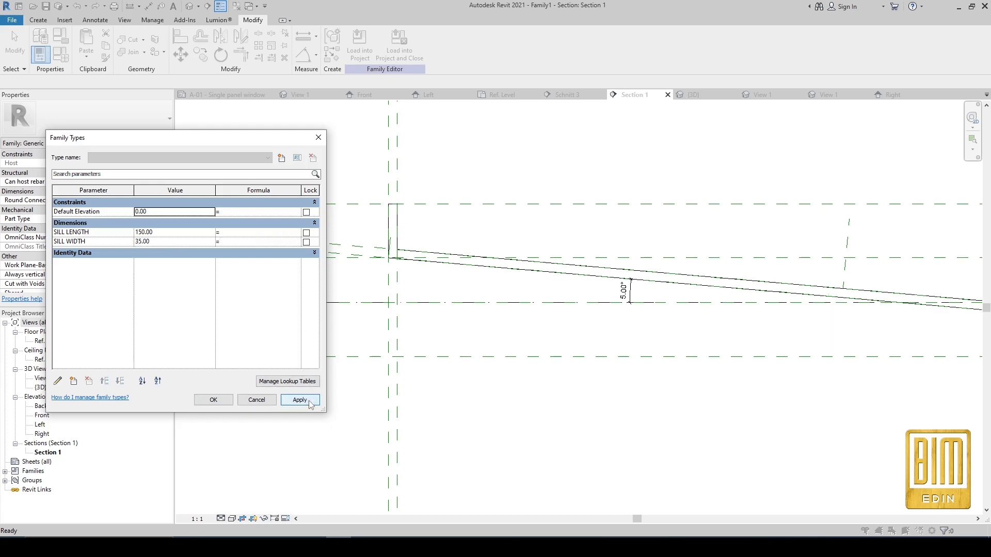
pyautogui.click(231, 405)
pyautogui.scroll(-2, 553, 291)
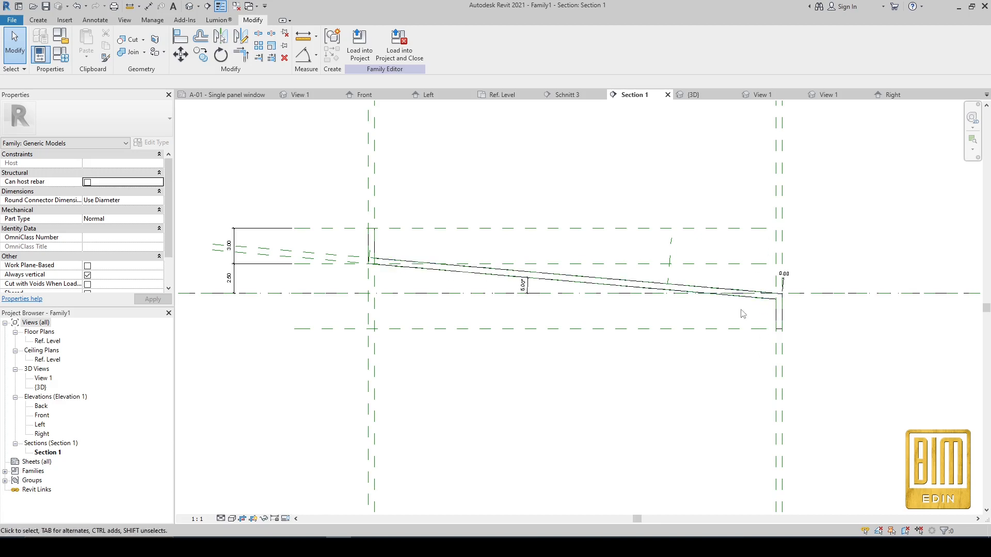
pyautogui.scroll(4, 526, 304)
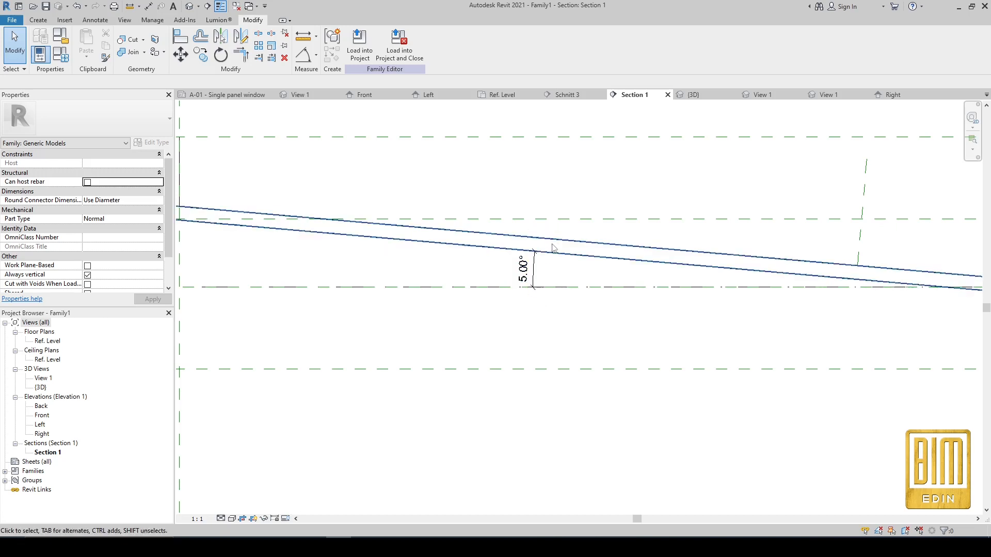
# Associate the material of all the sill extrusions with a new type family parameter named SILL MATERIJAL under Materials and Finishes.
pyautogui.scroll(-3, 546, 320)
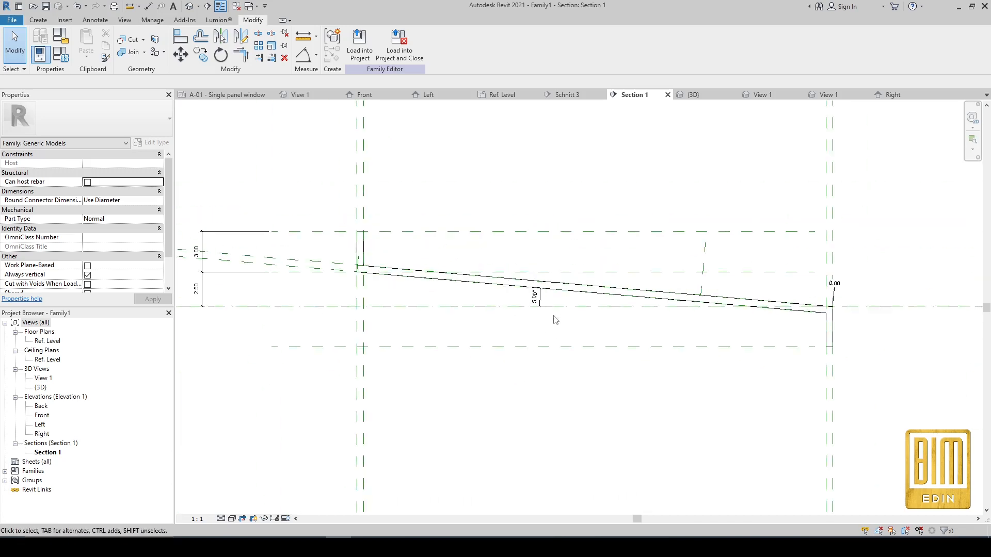
pyautogui.scroll(-2, 466, 320)
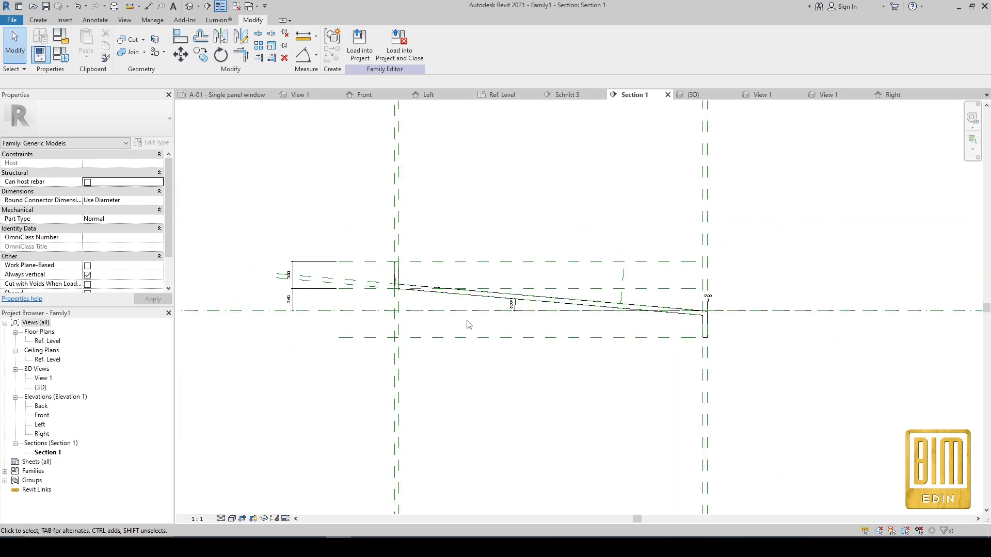
pyautogui.click(192, 8)
pyautogui.scroll(-3, 547, 328)
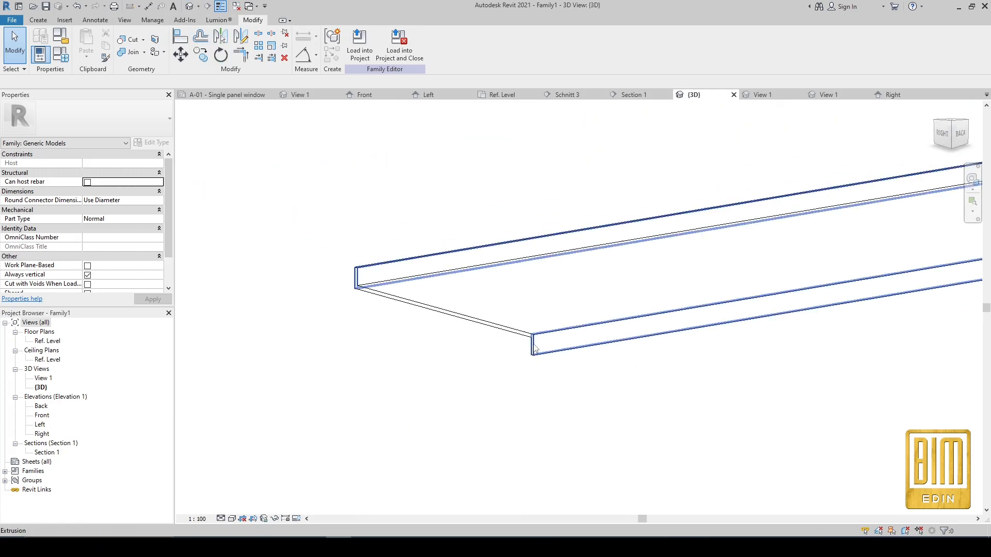
pyautogui.moveTo(568, 254); pyautogui.dragTo(469, 375)
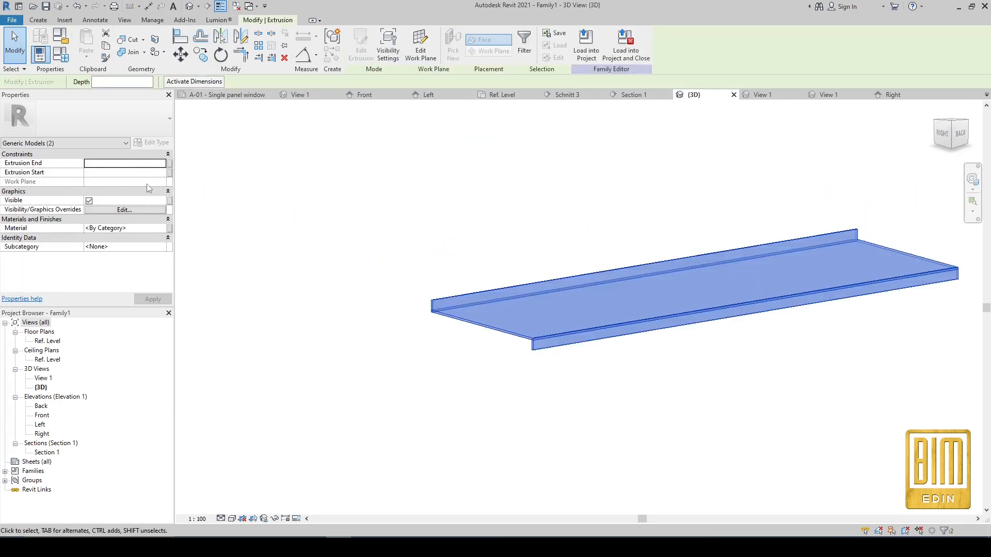
pyautogui.click(169, 228)
pyautogui.click(343, 298)
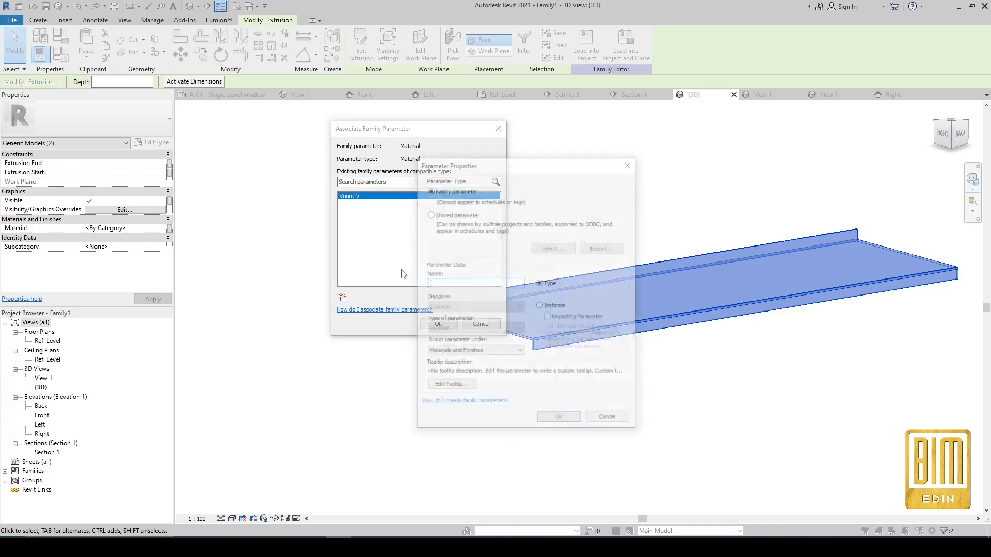
pyautogui.write('SILL MATERIJAL')
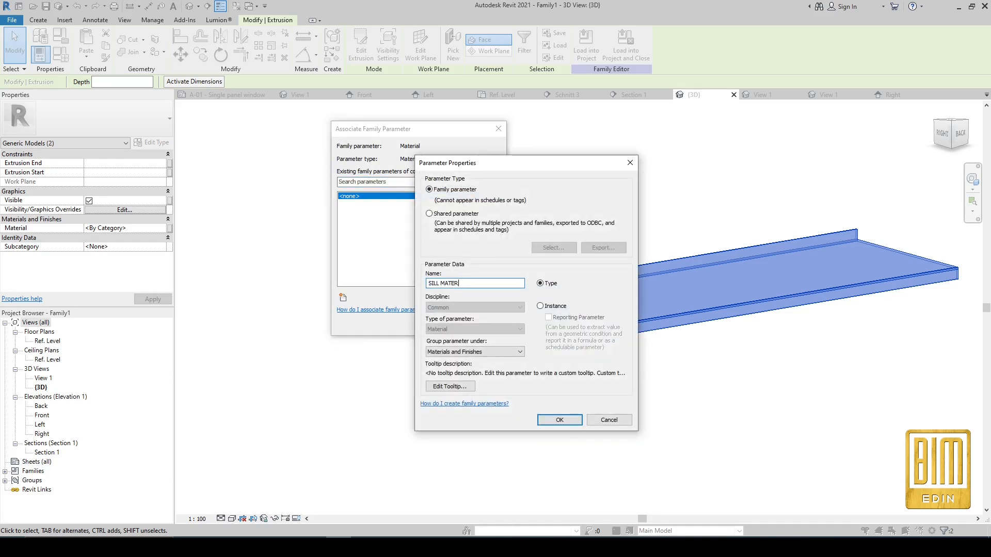
pyautogui.click(559, 420)
pyautogui.click(438, 325)
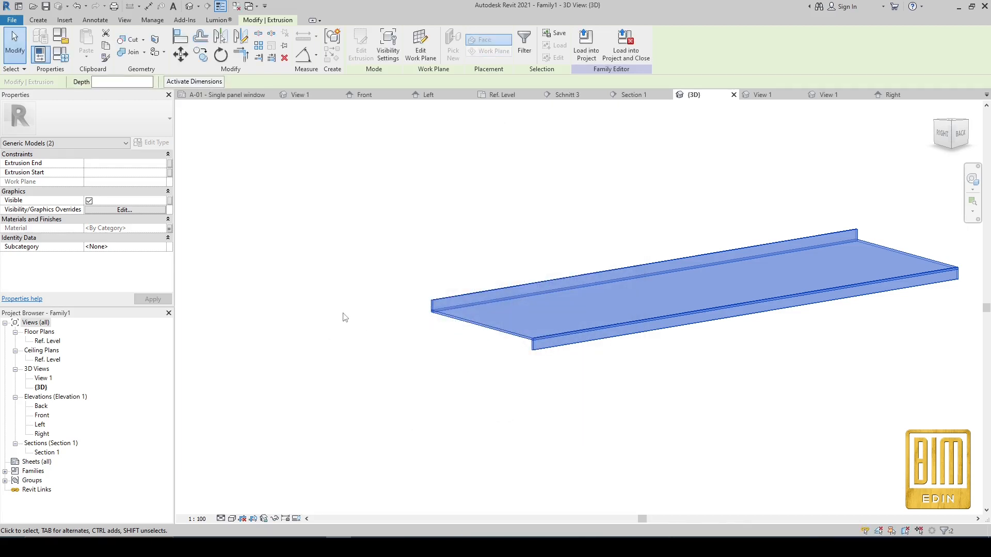
pyautogui.click(346, 331)
# Set the SILL LENGTH parameter to 180 in Family Types and apply it to the model in the 3D view.
pyautogui.doubleClick(47, 452)
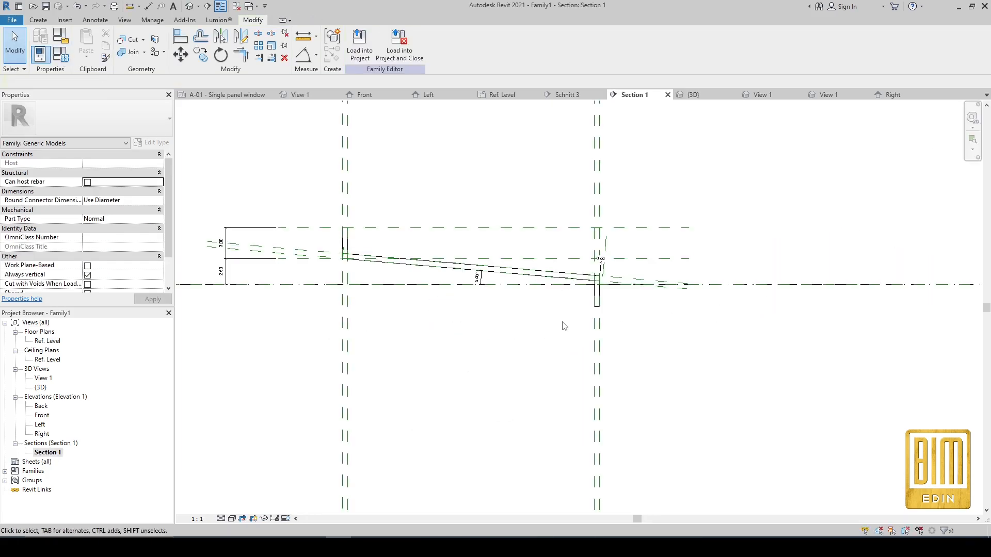
pyautogui.click(189, 5)
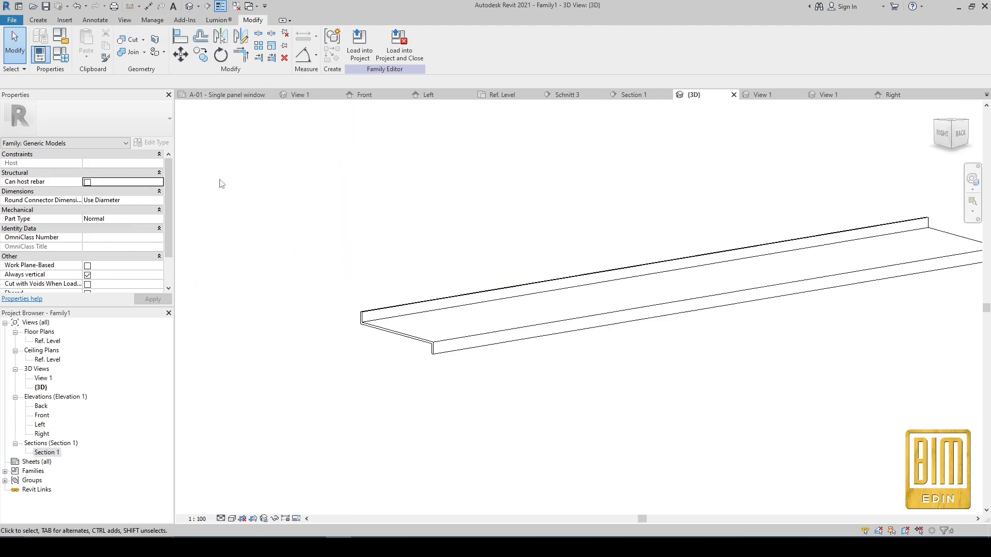
pyautogui.click(61, 54)
pyautogui.click(176, 253)
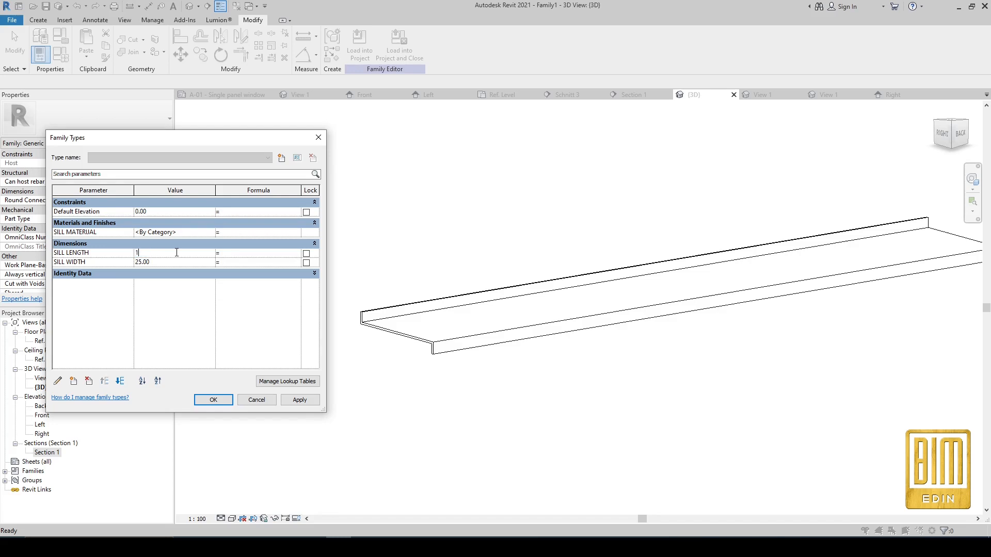
pyautogui.write('180')
pyautogui.click(299, 400)
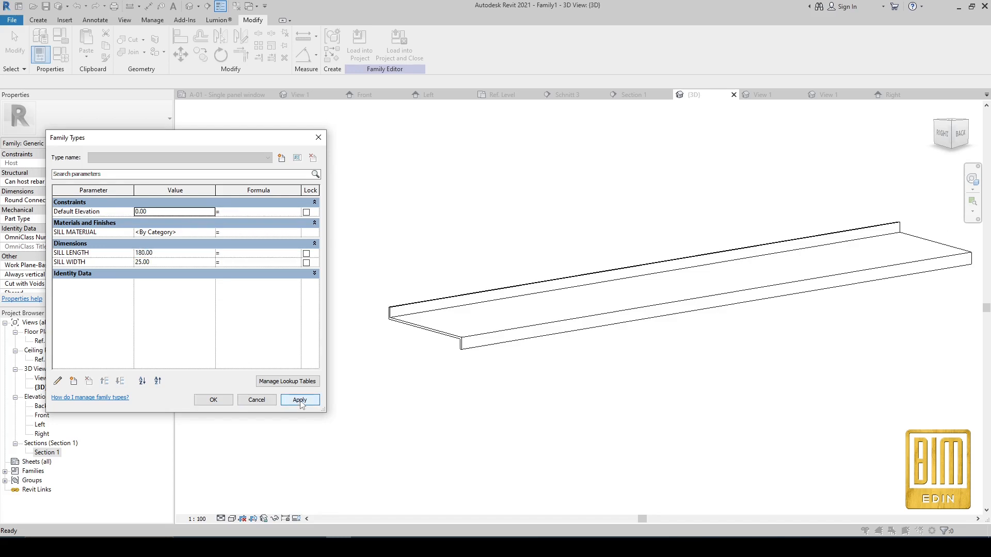
# Test the SILL WIDTH parameter at 10, and accept Family Types with a width of 20.
pyautogui.click(169, 262)
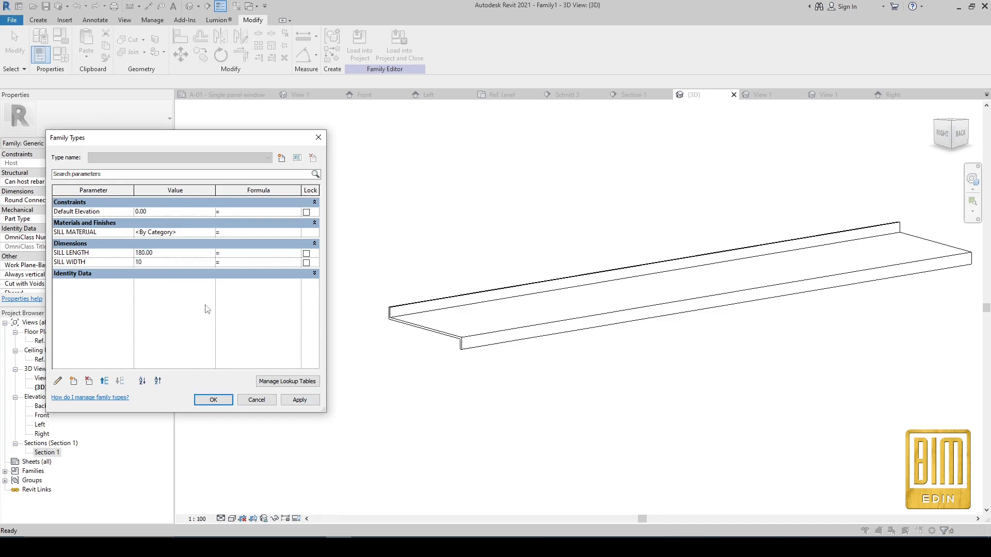
pyautogui.write('10')
pyautogui.click(298, 401)
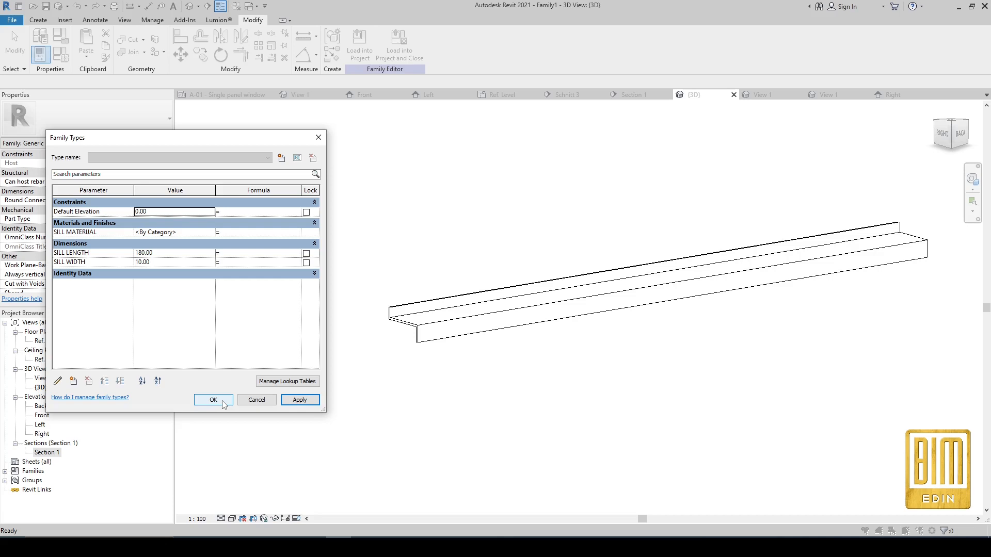
pyautogui.click(173, 263)
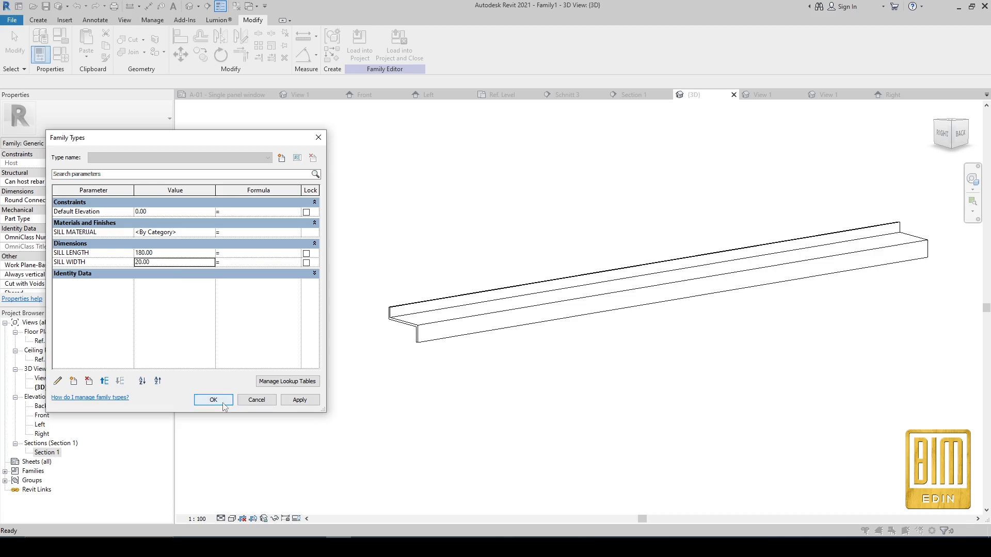
pyautogui.click(223, 404)
# Edit the sketch of the lower upright extrusion in Section 1 and set its height to 3.00 by moving the bottom edge.
pyautogui.click(634, 95)
pyautogui.scroll(3, 524, 316)
pyautogui.click(539, 295)
pyautogui.doubleClick(539, 295)
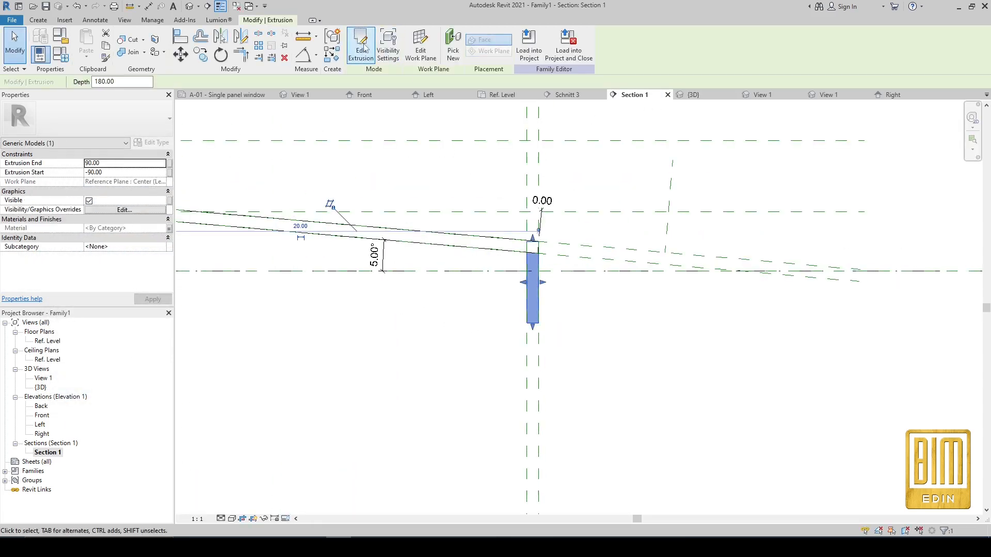
pyautogui.scroll(3, 539, 326)
pyautogui.click(539, 325)
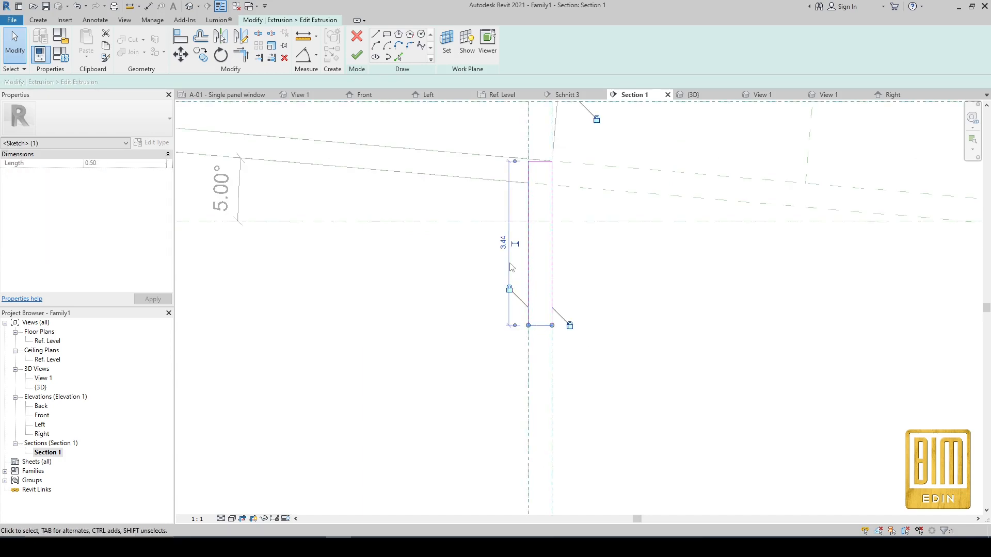
pyautogui.click(504, 244)
pyautogui.write('3.44')
pyautogui.press('Return')
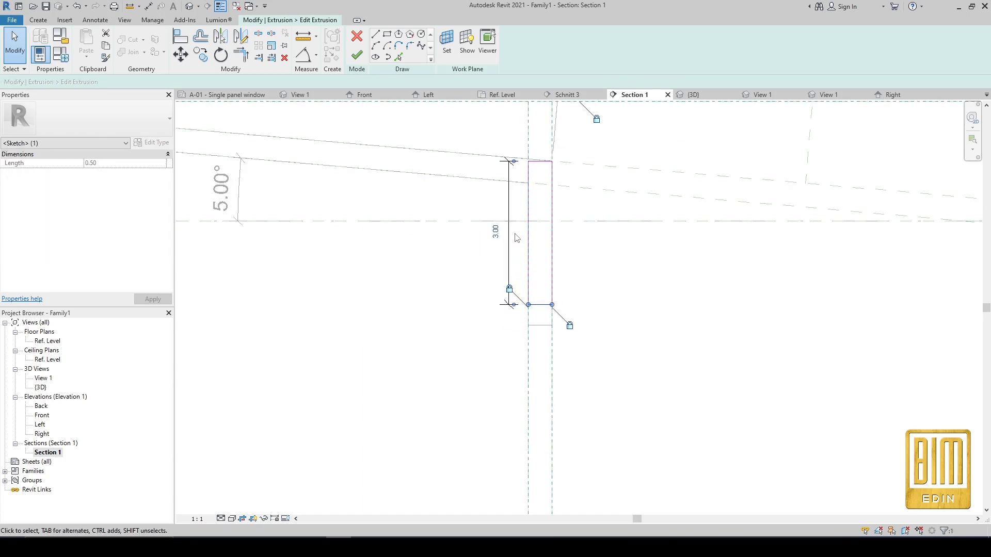
# Make the upright sketch's 3.00 height dimension permanent and finish editing the extrusion.
pyautogui.click(510, 252)
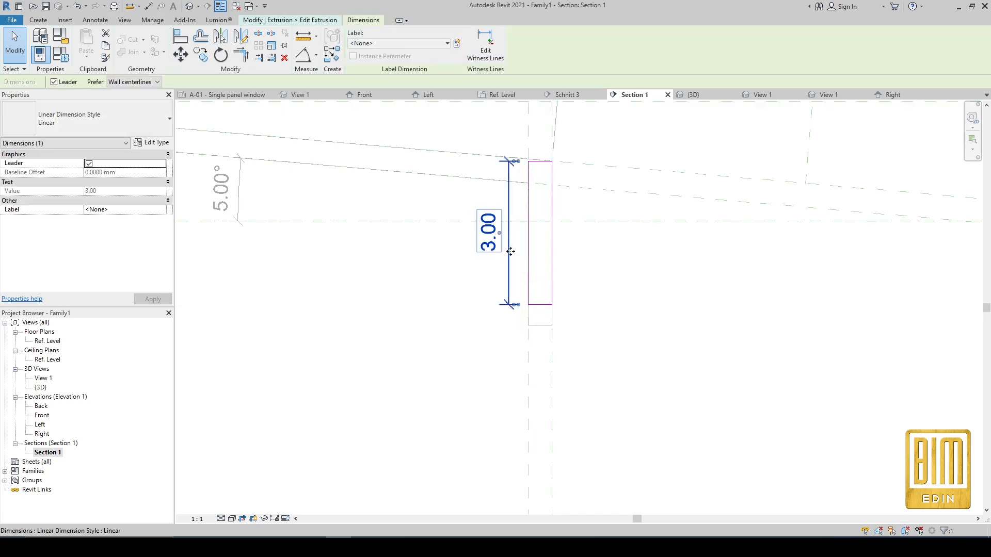
pyautogui.scroll(-6, 511, 271)
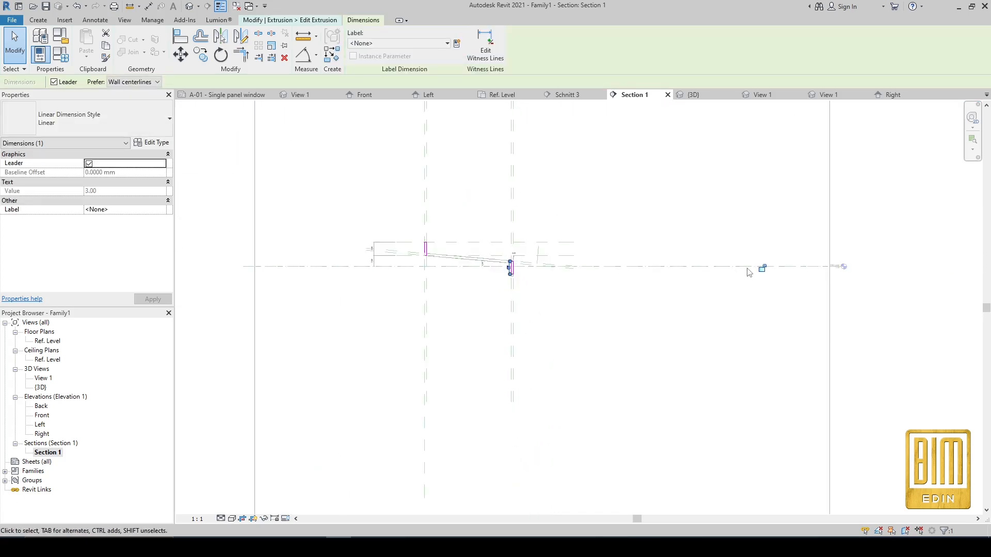
pyautogui.scroll(8, 531, 279)
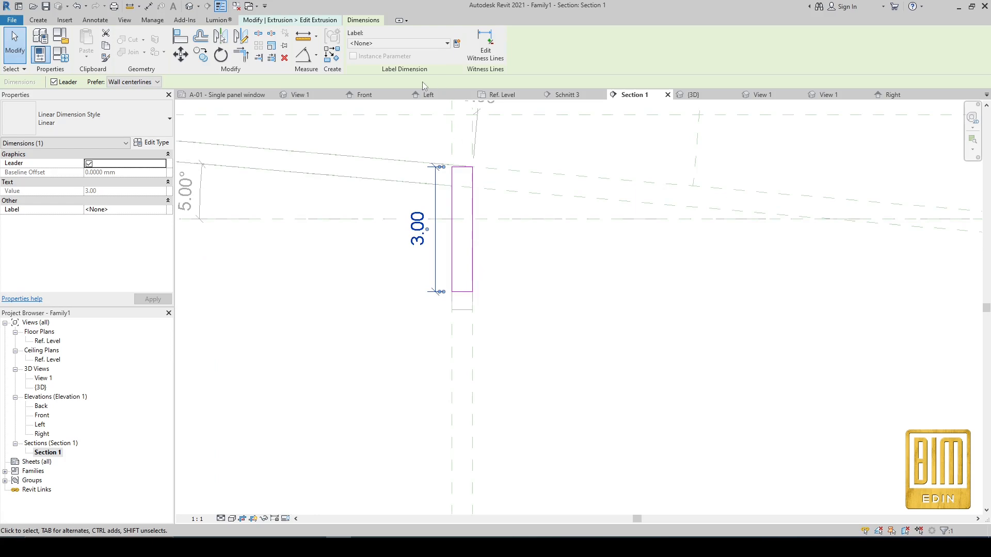
pyautogui.click(15, 44)
pyautogui.scroll(-3, 524, 260)
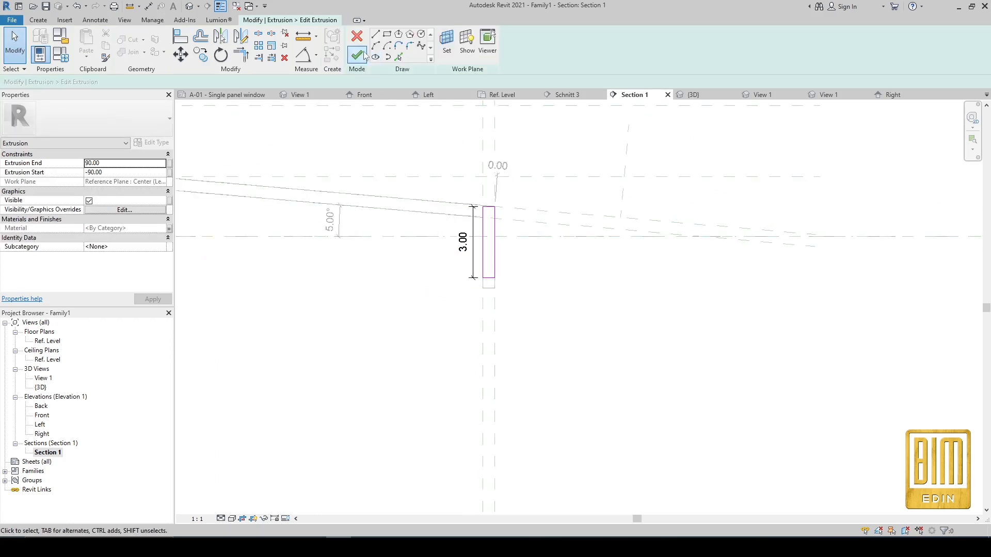
pyautogui.click(358, 55)
pyautogui.click(562, 299)
# Test the SILL WIDTH parameter at 5 and at 15 in Family Types with the 3D view open.
pyautogui.click(189, 6)
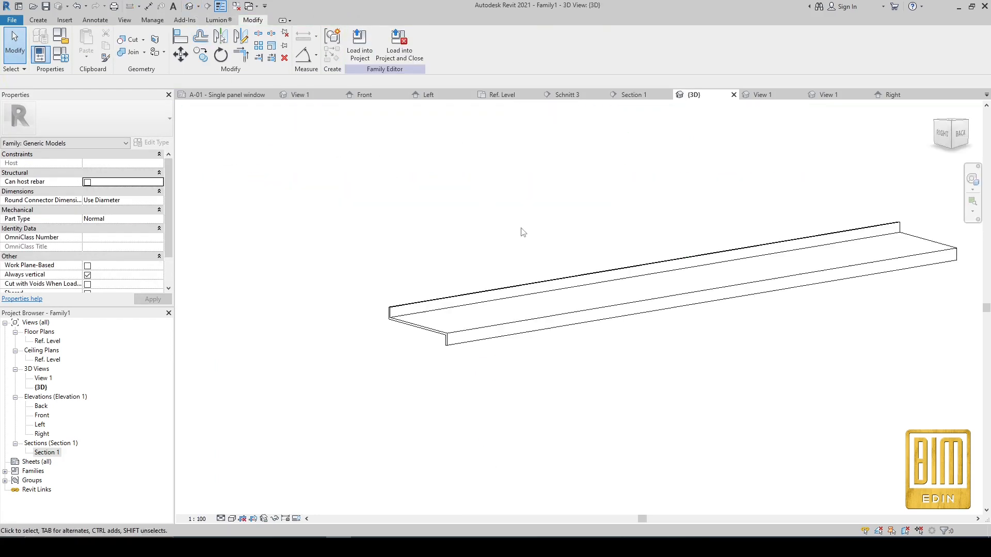
pyautogui.click(60, 53)
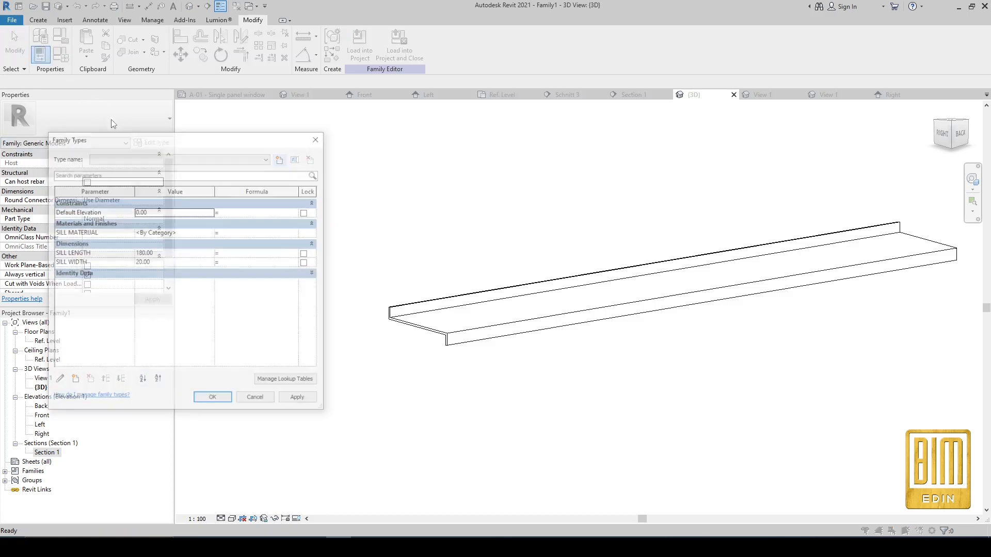
pyautogui.click(172, 263)
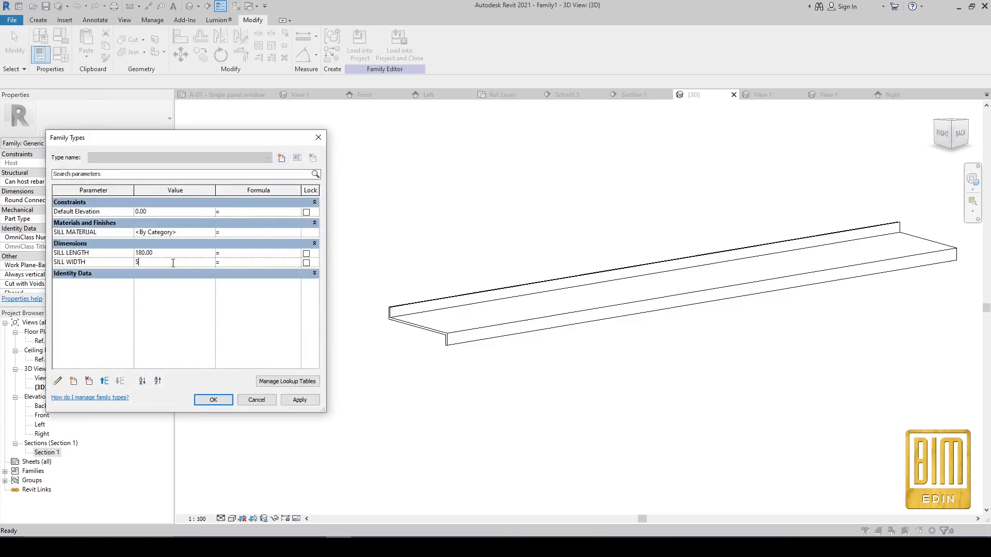
pyautogui.write('5')
pyautogui.click(316, 403)
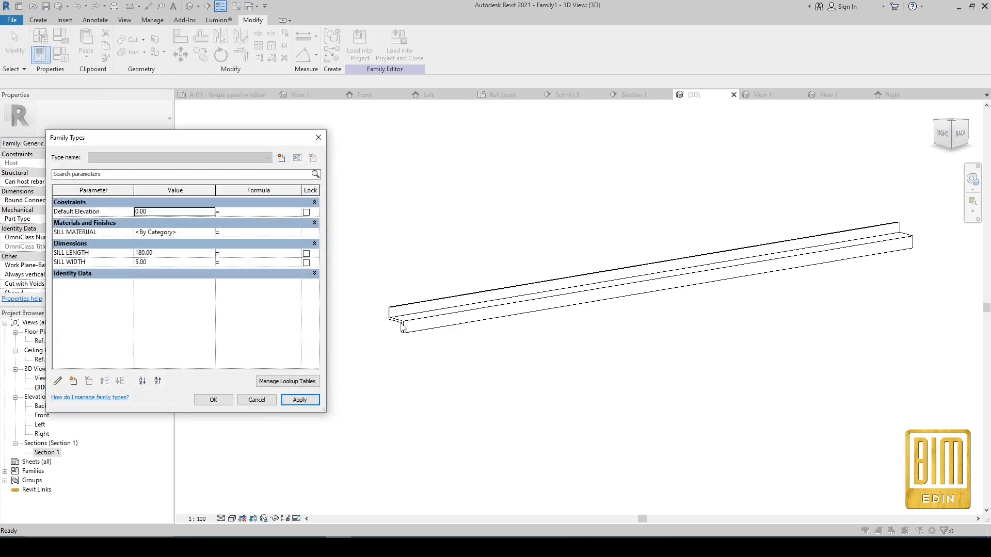
pyautogui.click(173, 263)
pyautogui.click(300, 400)
pyautogui.click(168, 261)
pyautogui.write('15')
pyautogui.press('Tab')
pyautogui.click(299, 400)
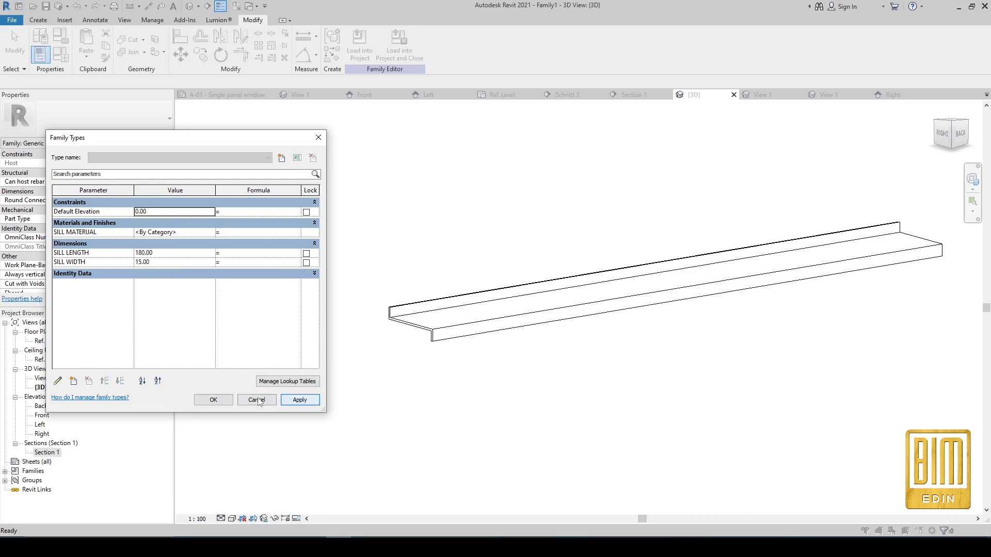
# Set the SILL WIDTH parameter to 25 and accept the Family Types changes.
pyautogui.click(172, 263)
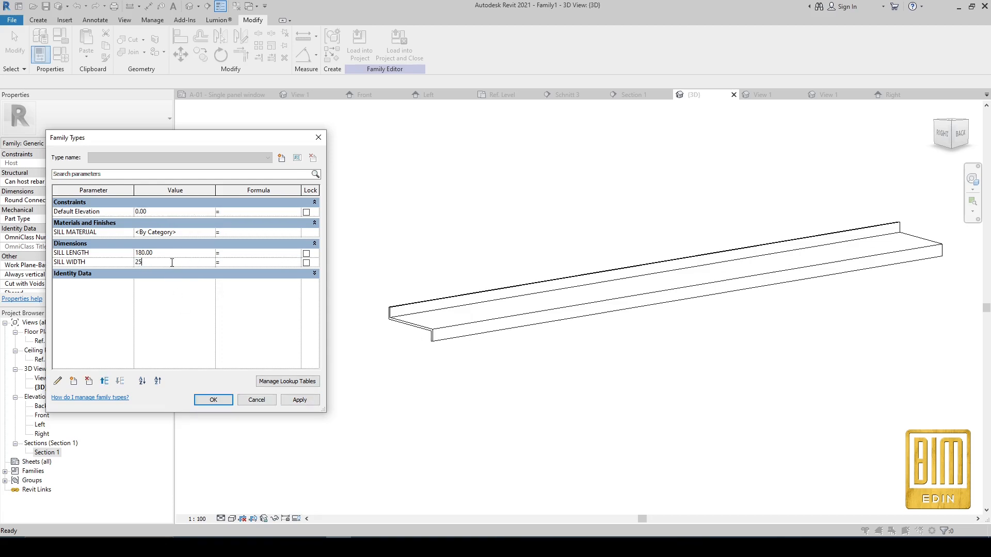
pyautogui.click(300, 400)
pyautogui.click(213, 400)
# Save the family as SILL in the Prezentacija prozora sa glasom folder.
pyautogui.scroll(4, 464, 349)
pyautogui.scroll(-2, 543, 316)
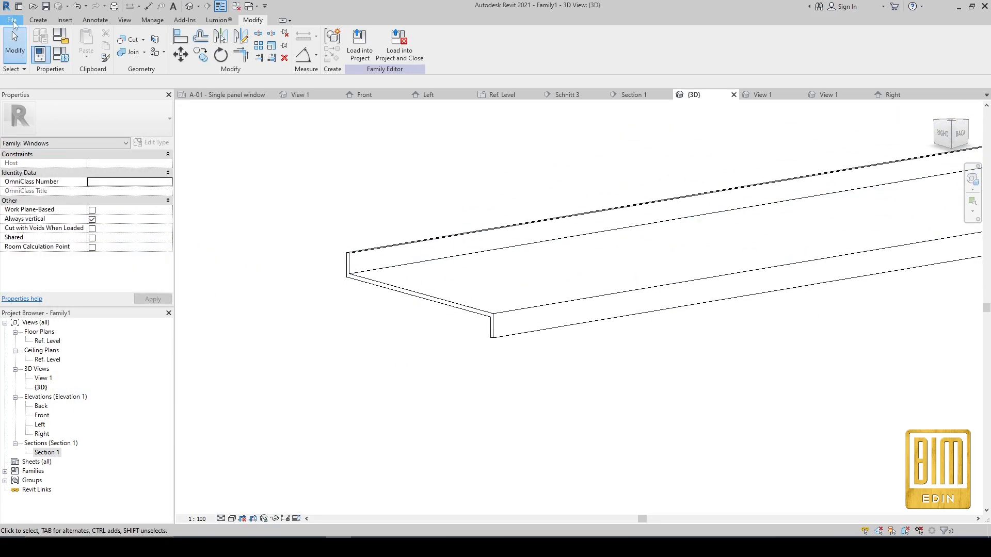
pyautogui.click(13, 23)
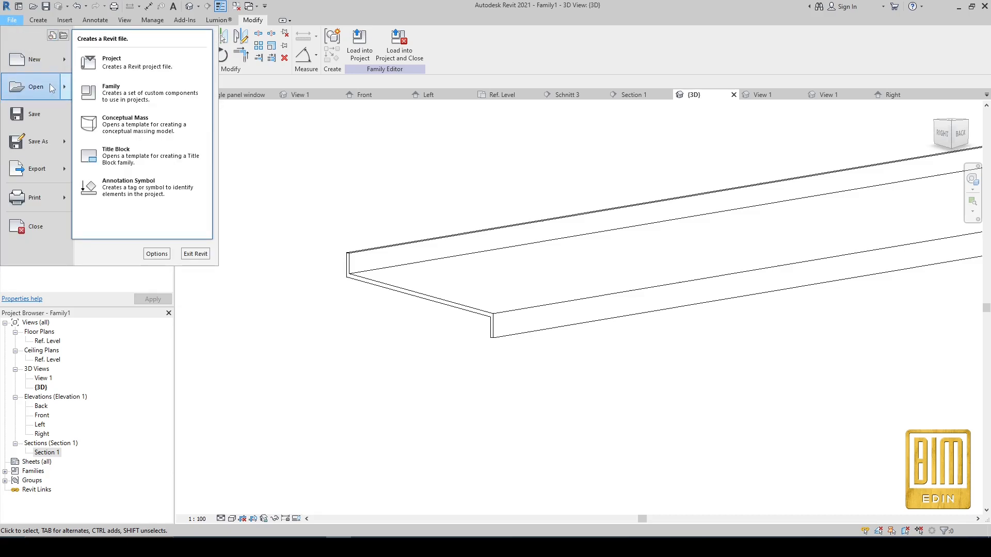
pyautogui.click(56, 143)
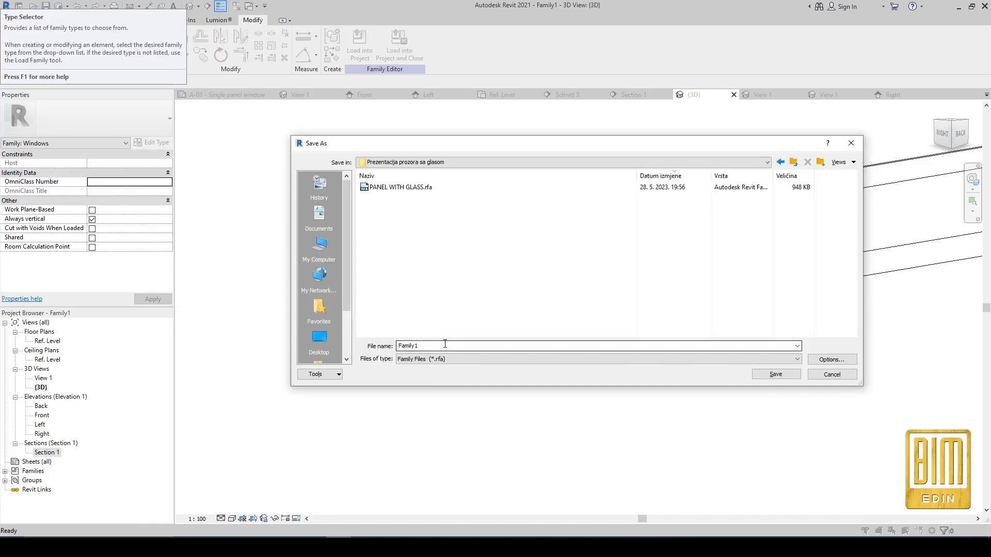
pyautogui.write('SILL')
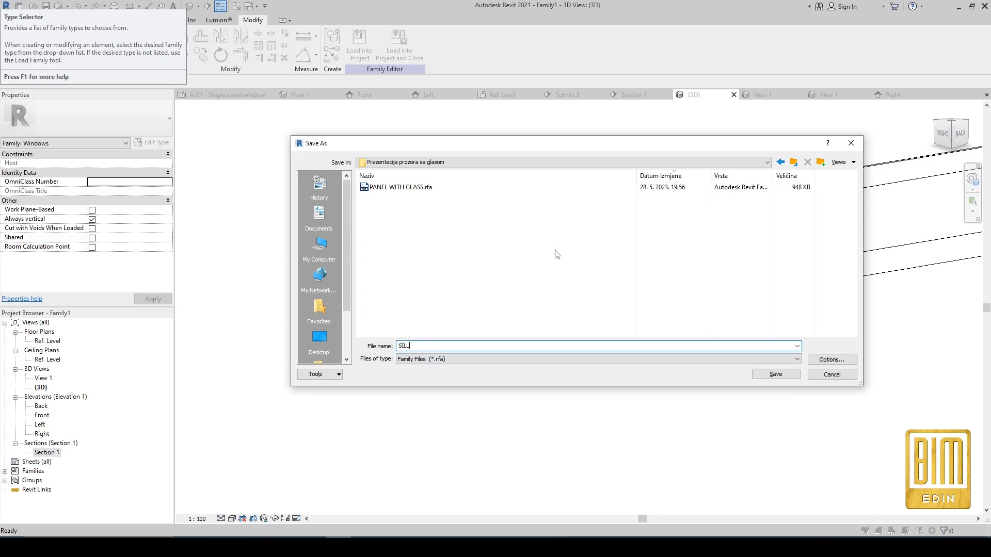
pyautogui.click(775, 375)
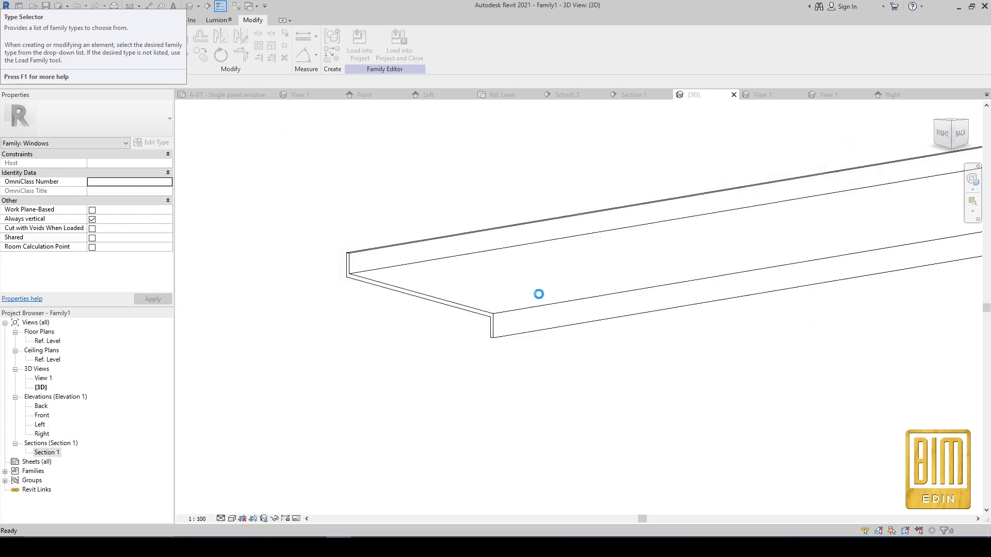
# Test the SILL LENGTH parameter at values including 120 in Family Types, finishing with 150 applied.
pyautogui.scroll(-5, 469, 387)
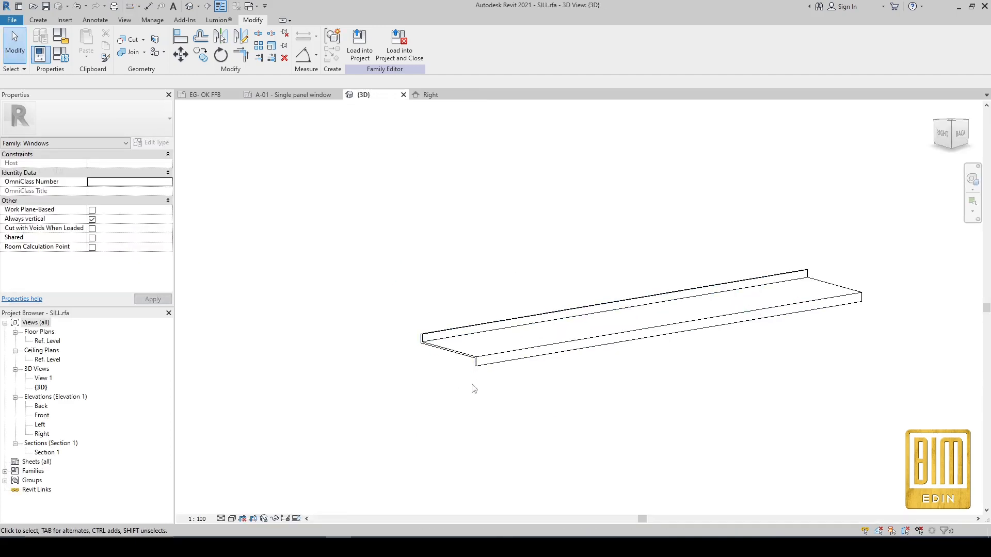
pyautogui.scroll(2, 473, 388)
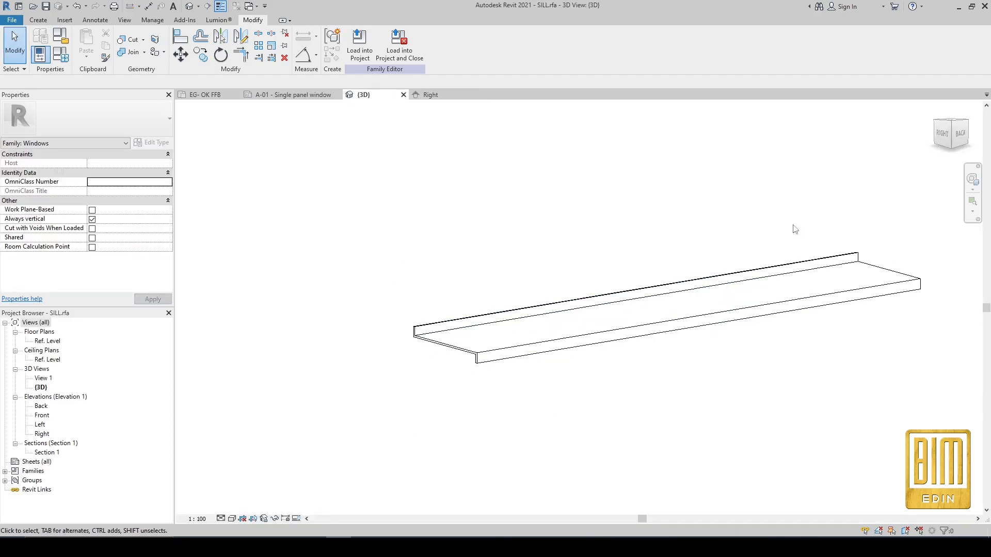
pyautogui.click(60, 54)
pyautogui.click(179, 302)
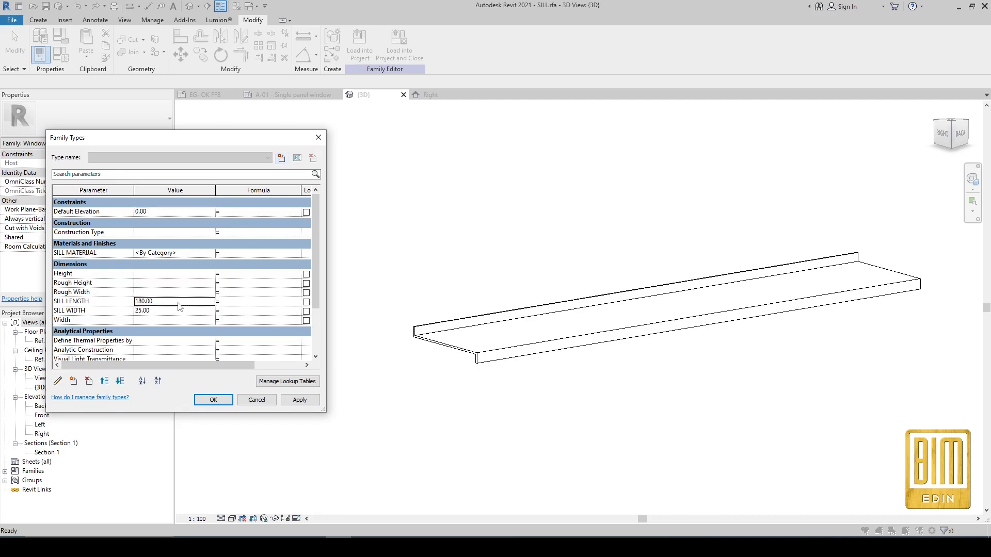
pyautogui.click(300, 400)
pyautogui.click(170, 302)
pyautogui.click(297, 400)
pyautogui.click(173, 302)
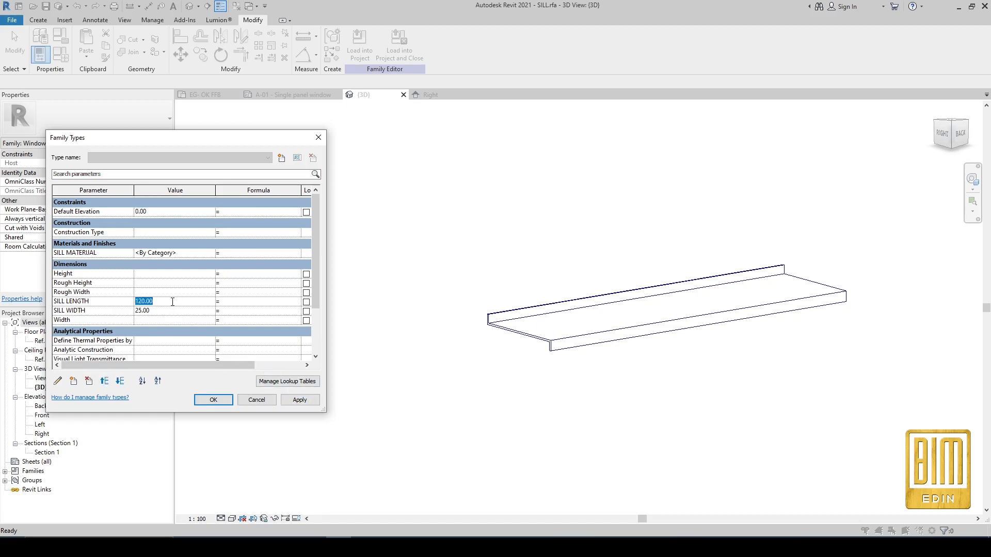
pyautogui.click(290, 400)
# Test a smaller SILL WIDTH in Family Types, set it to 20 and accept the changes.
pyautogui.click(170, 310)
pyautogui.click(300, 399)
pyautogui.click(177, 310)
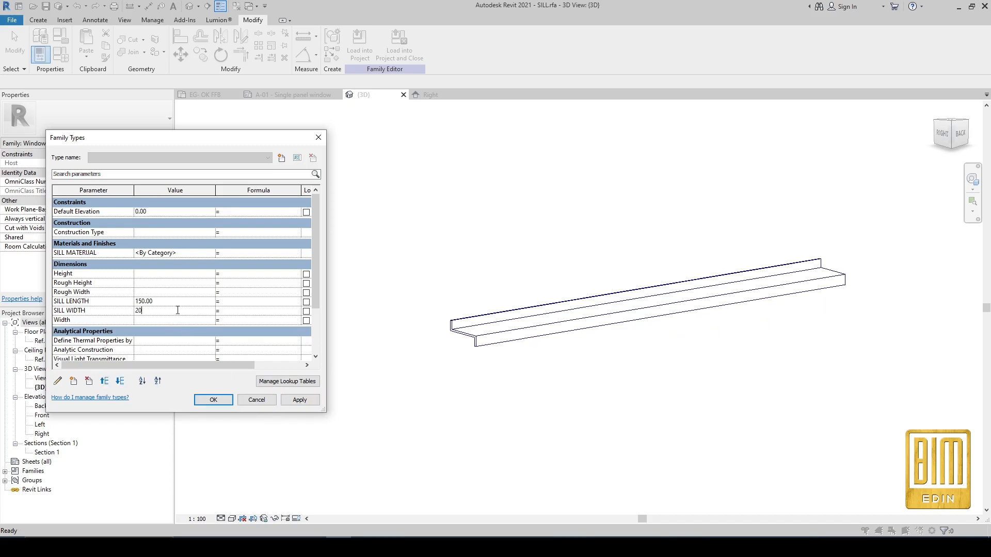
pyautogui.write('20')
pyautogui.click(300, 399)
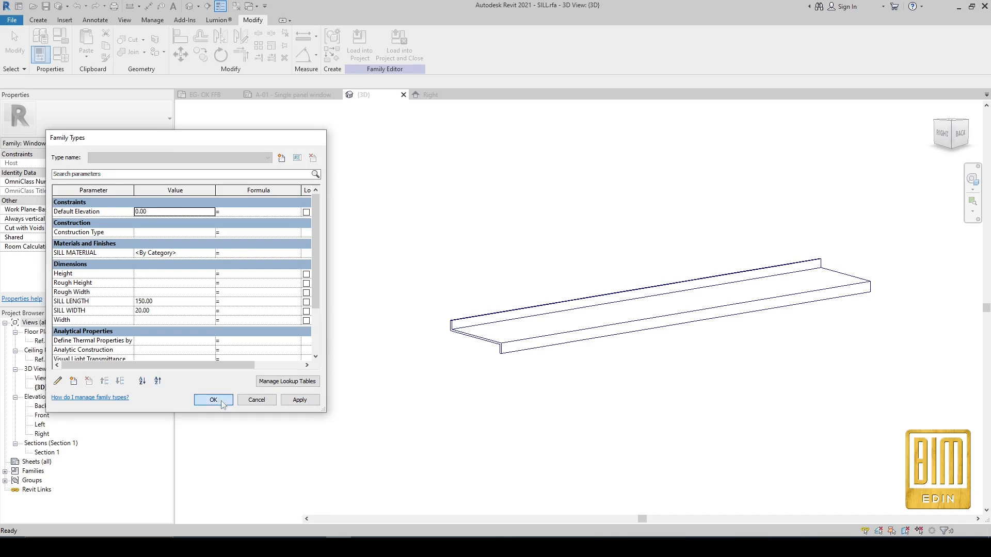
pyautogui.click(213, 400)
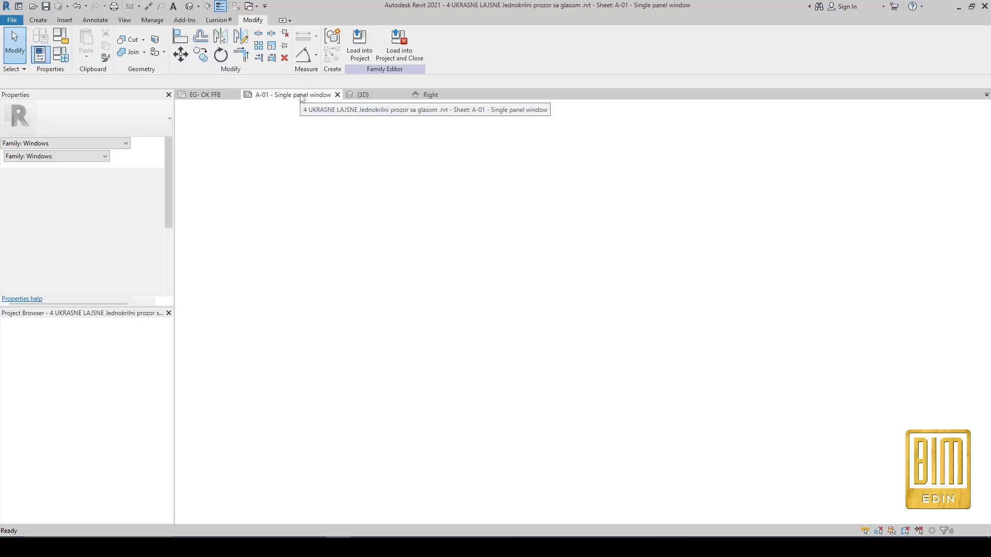
# Examine the rolling shutter, threshold, sill, drainage grate and stool illustrations on sheet A-01 - Single panel window.
pyautogui.click(300, 95)
pyautogui.scroll(-2, 555, 424)
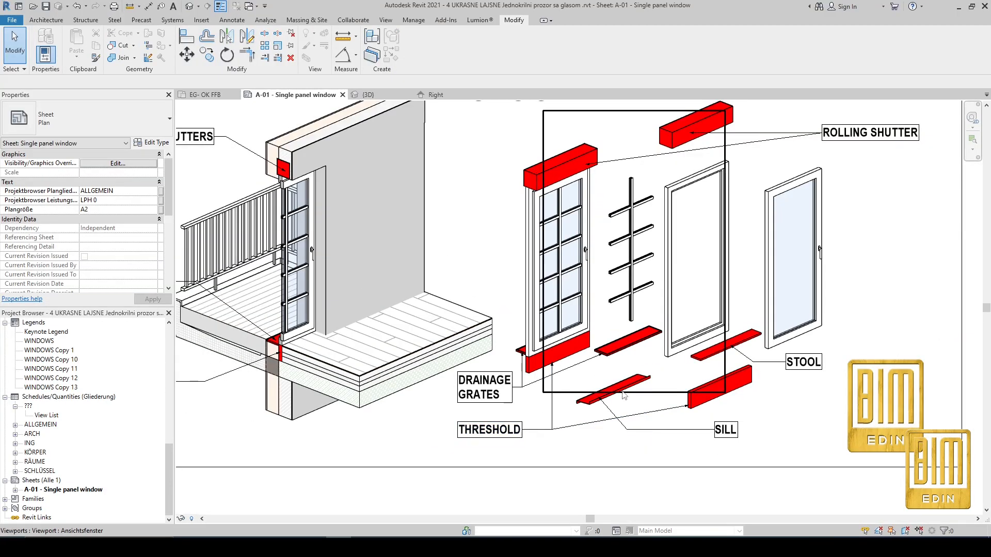
pyautogui.scroll(-1, 581, 263)
pyautogui.scroll(1, 579, 258)
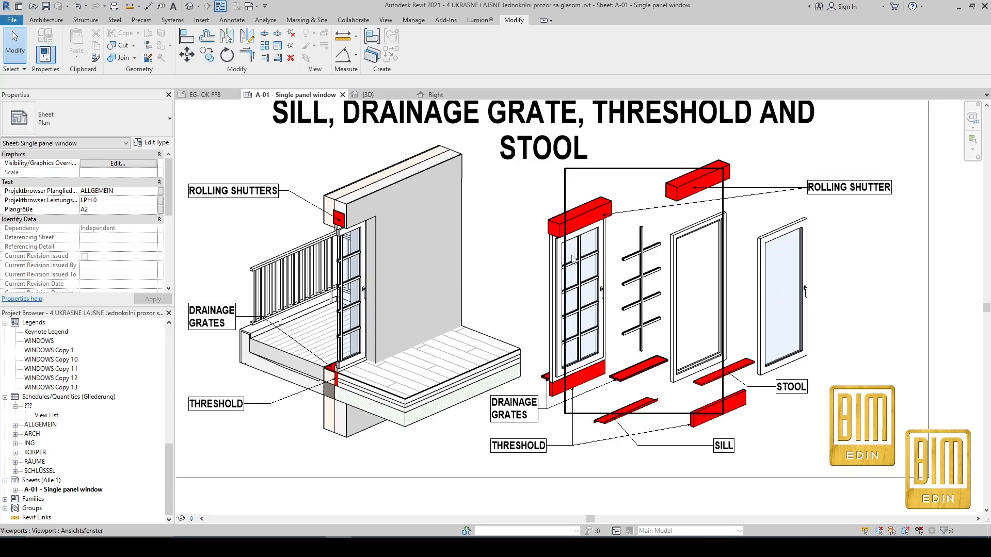
pyautogui.scroll(5, 338, 254)
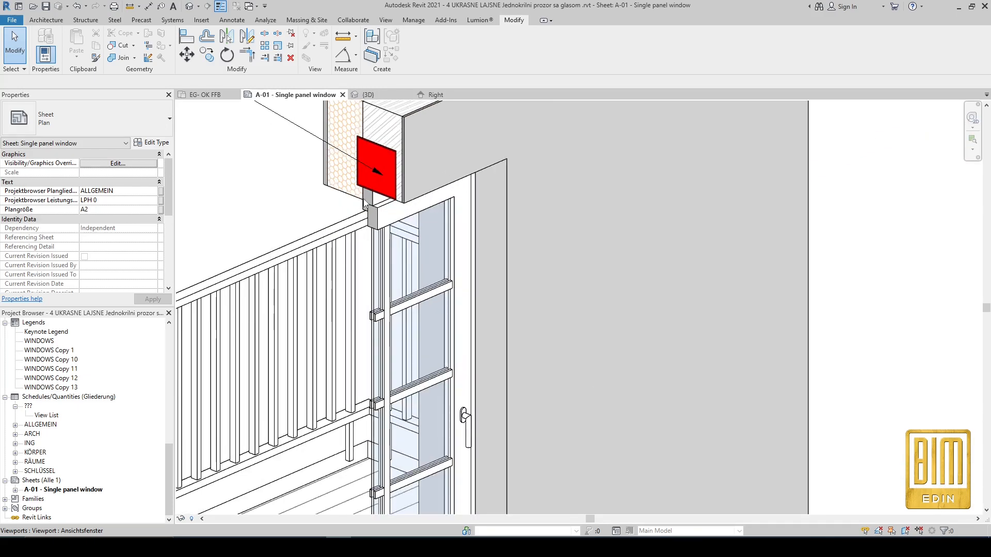
pyautogui.scroll(-4, 465, 263)
pyautogui.scroll(-2, 688, 245)
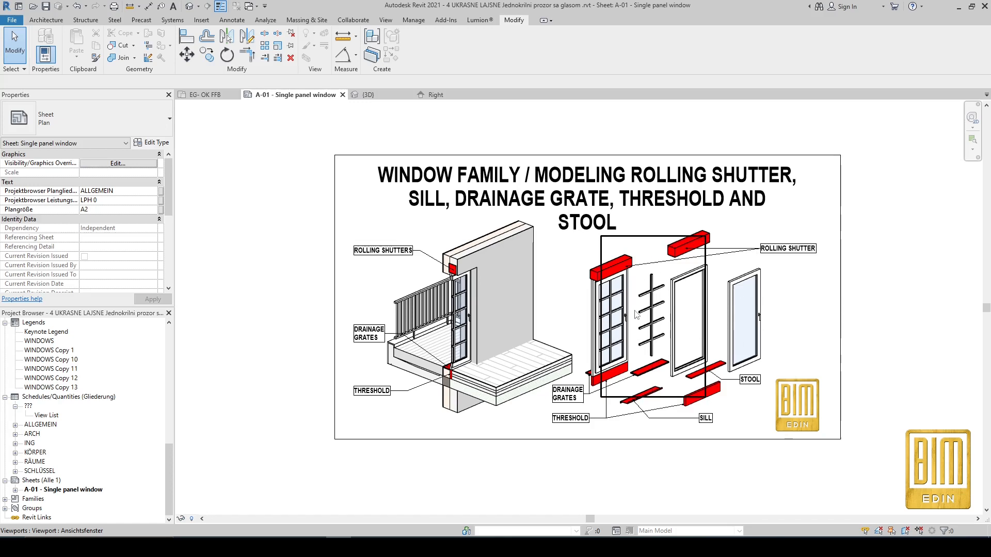
pyautogui.scroll(2, 769, 318)
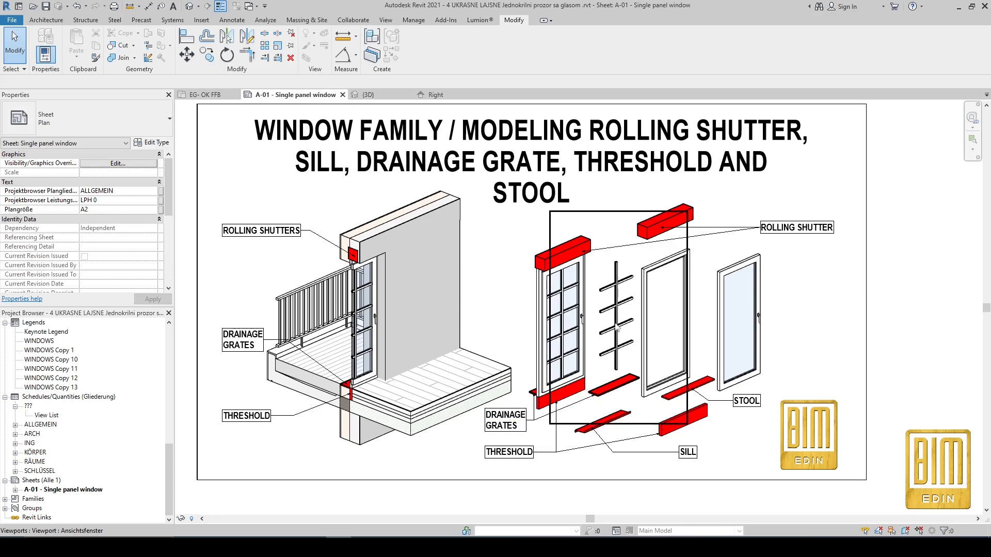
pyautogui.scroll(2, 690, 209)
pyautogui.scroll(-4, 689, 209)
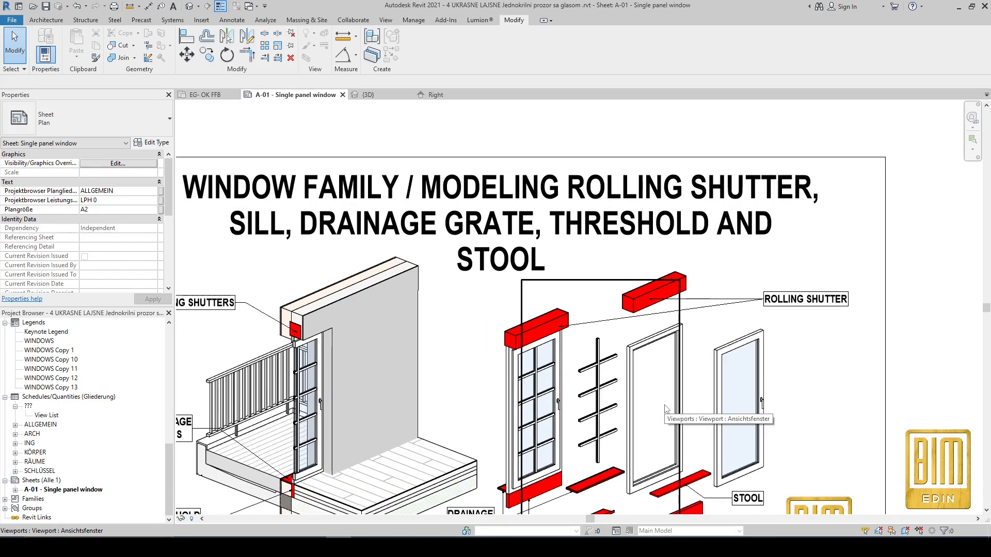
pyautogui.scroll(-2, 666, 409)
pyautogui.scroll(3, 673, 295)
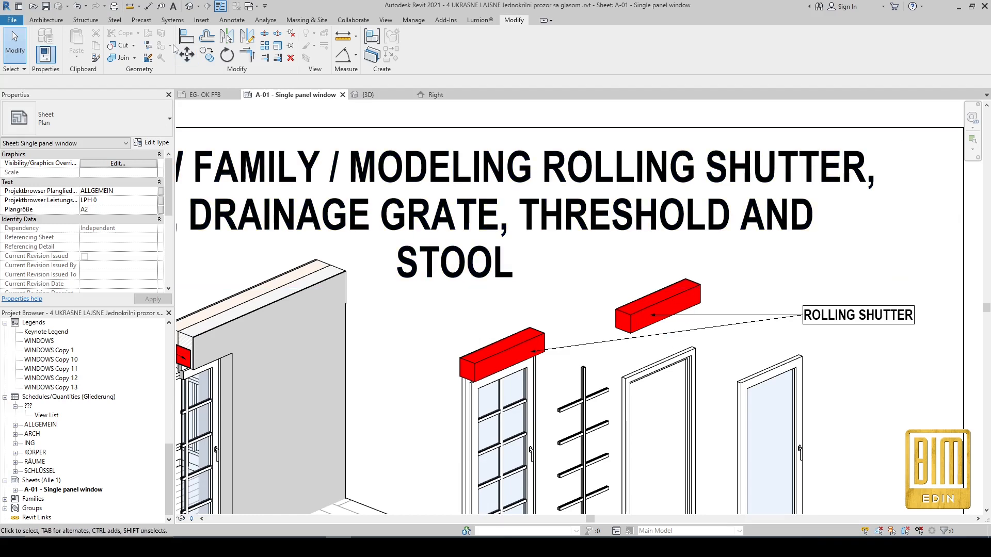
# Create a new family from the Metric Generic Model.rft template in the English template folder.
pyautogui.click(12, 19)
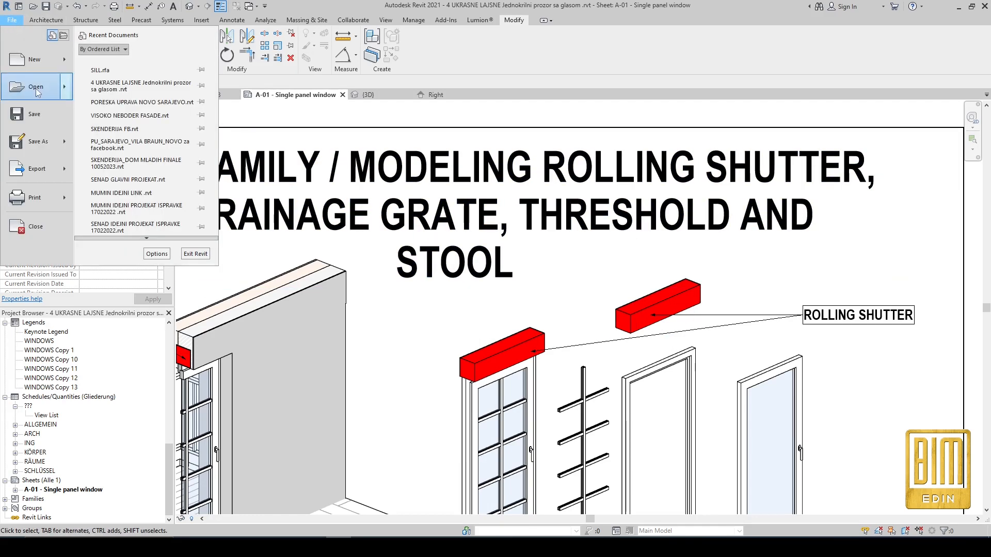
pyautogui.moveTo(39, 63)
pyautogui.click(129, 93)
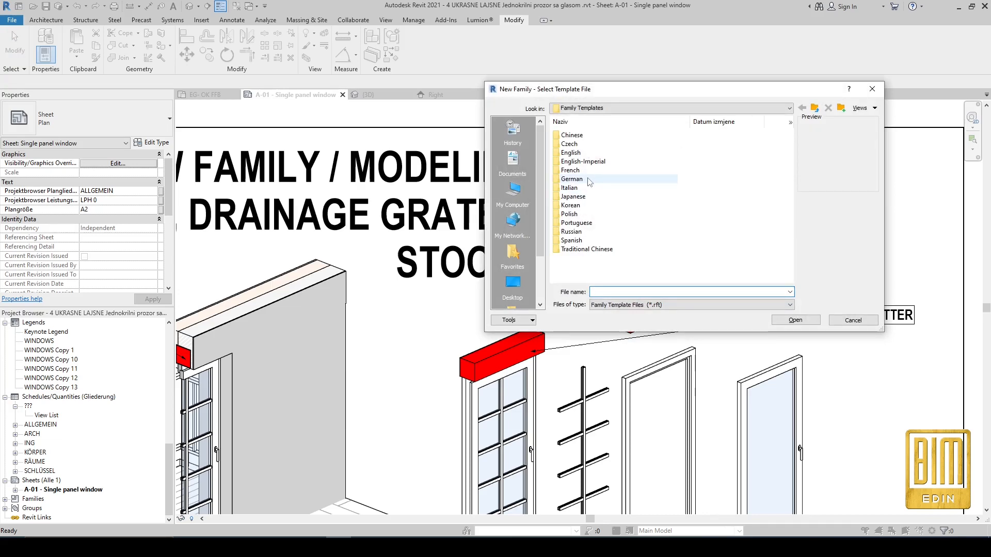
pyautogui.doubleClick(571, 152)
pyautogui.scroll(-1, 737, 251)
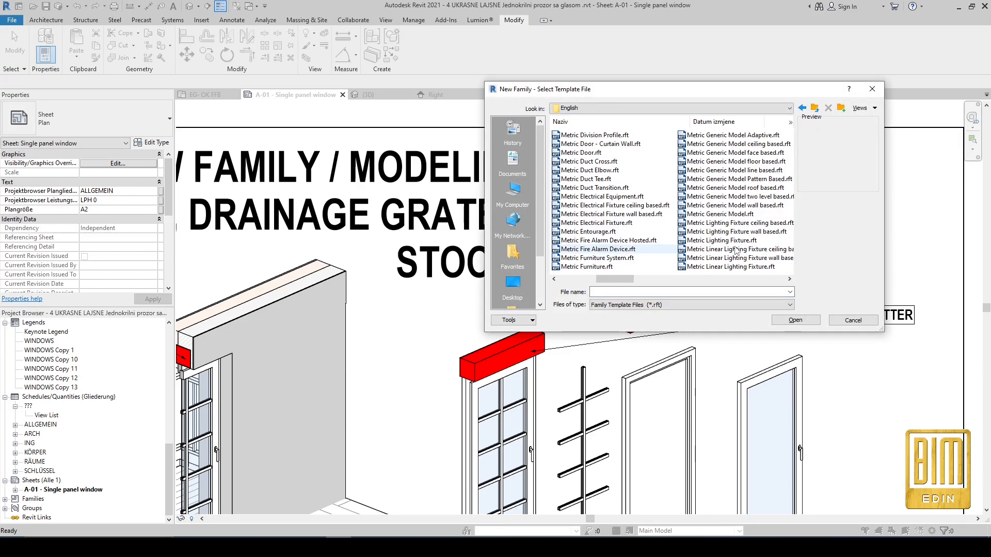
pyautogui.click(723, 214)
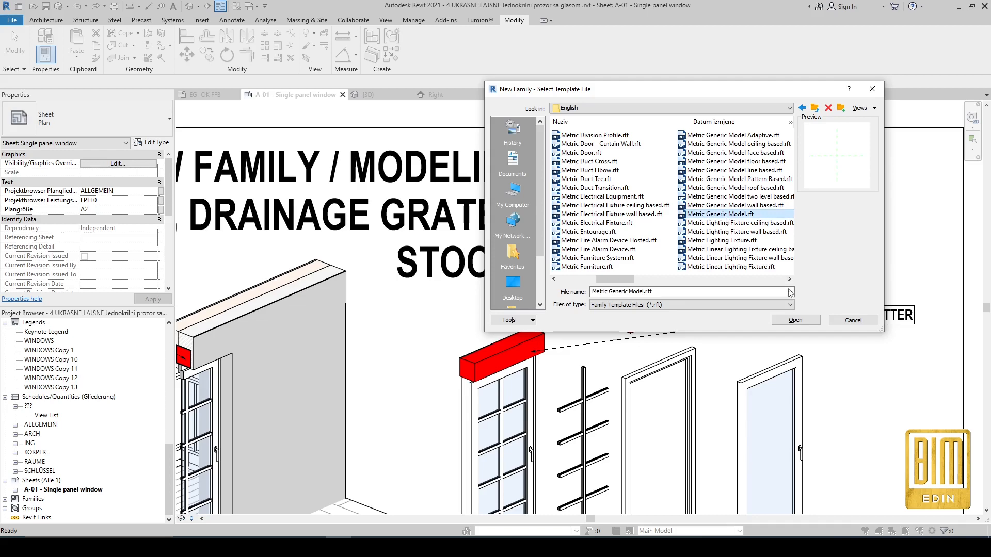
pyautogui.click(795, 320)
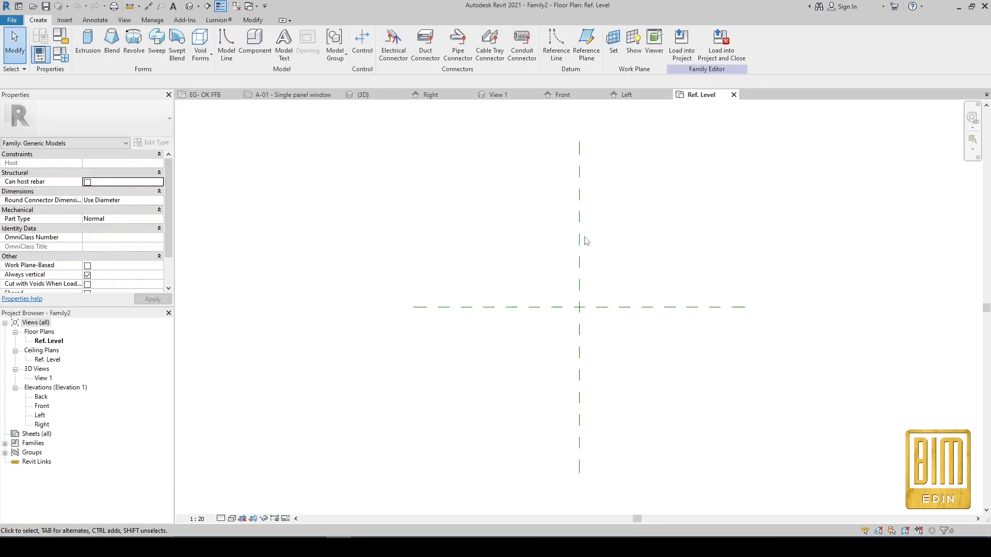
# Draw a horizontal reference plane just above the Center (Front/Back) plane in the Ref. Level plan.
pyautogui.scroll(2, 569, 307)
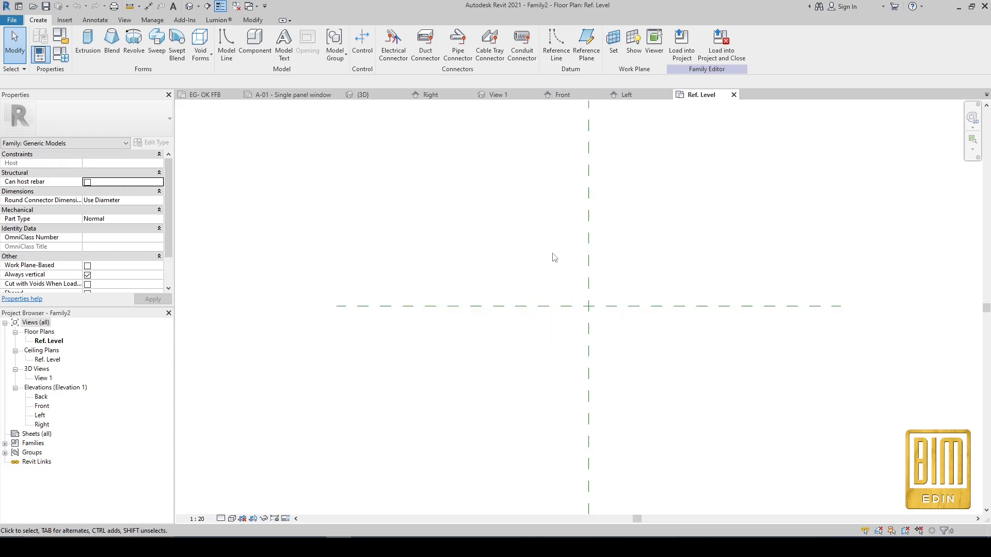
pyautogui.click(586, 44)
pyautogui.click(336, 264)
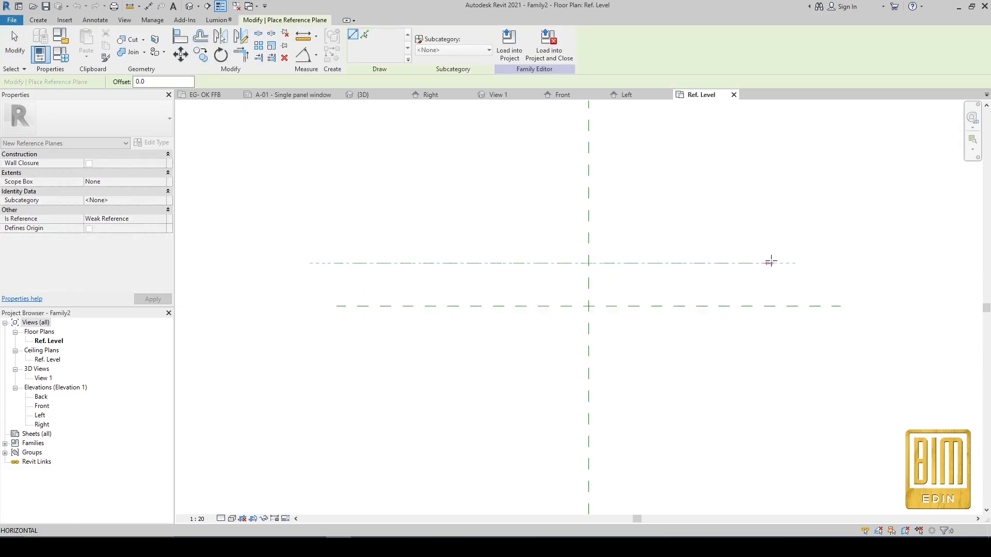
pyautogui.click(837, 267)
pyautogui.press('Escape')
pyautogui.press('Escape')
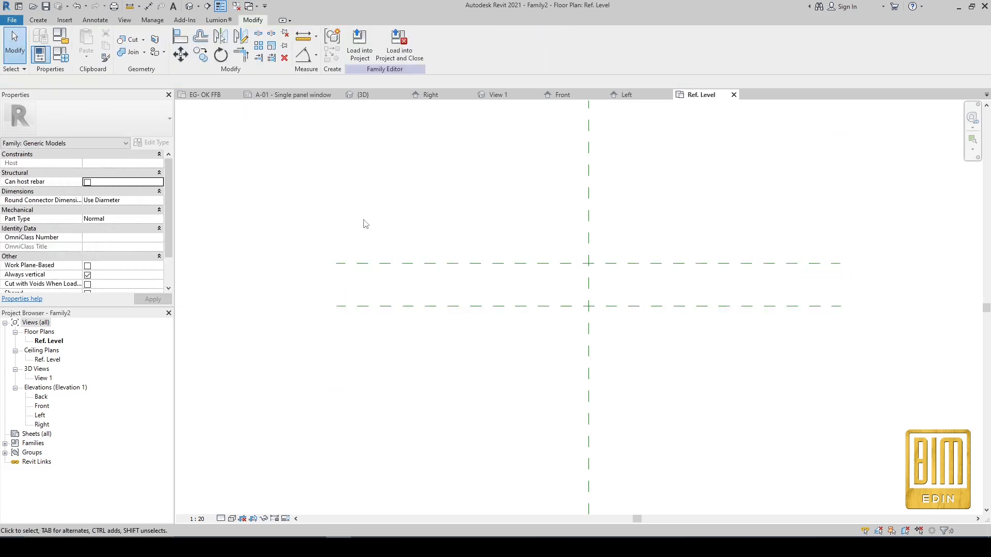
# Set the family's length units to centimeters with 2 decimal places.
pyautogui.press('u')
pyautogui.press('n')
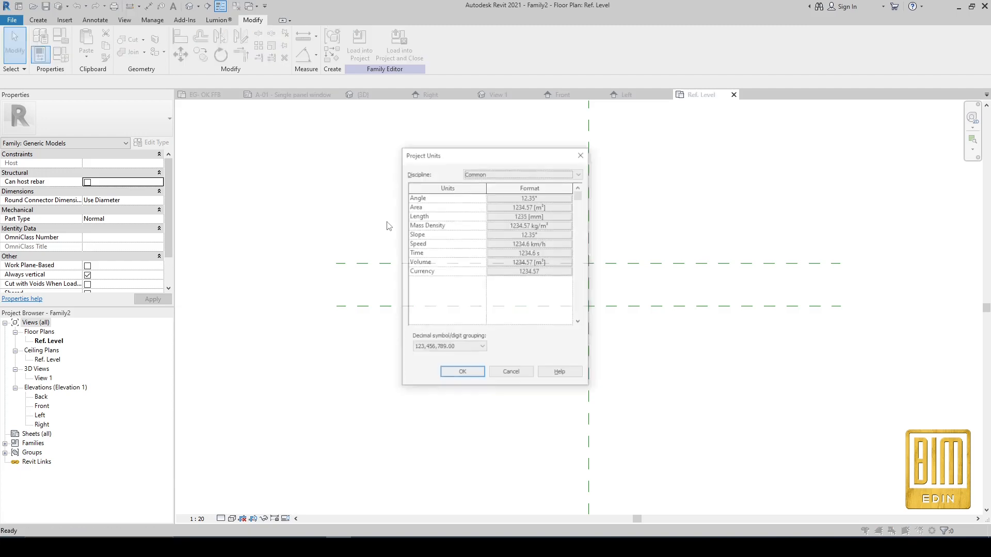
pyautogui.click(551, 218)
pyautogui.click(522, 215)
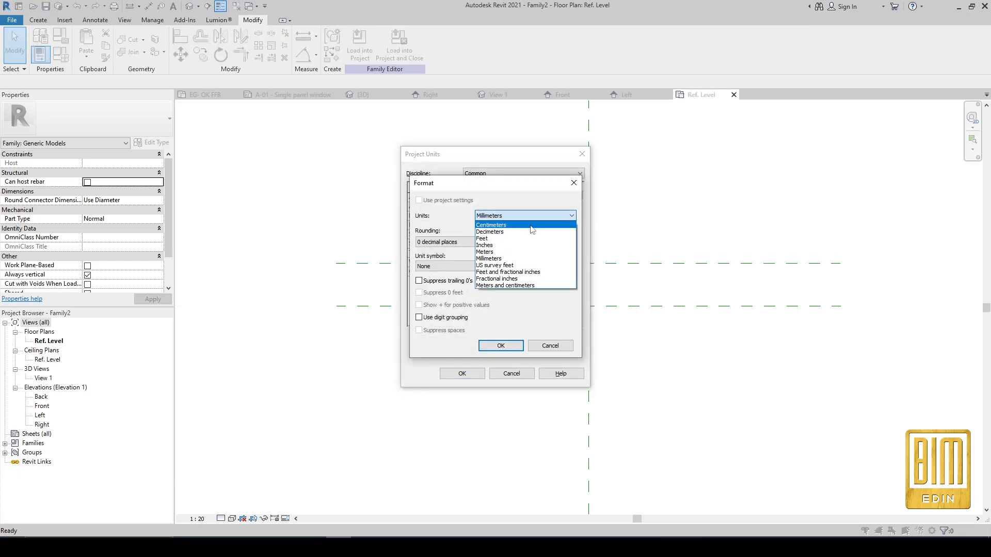
pyautogui.click(520, 231)
pyautogui.click(449, 242)
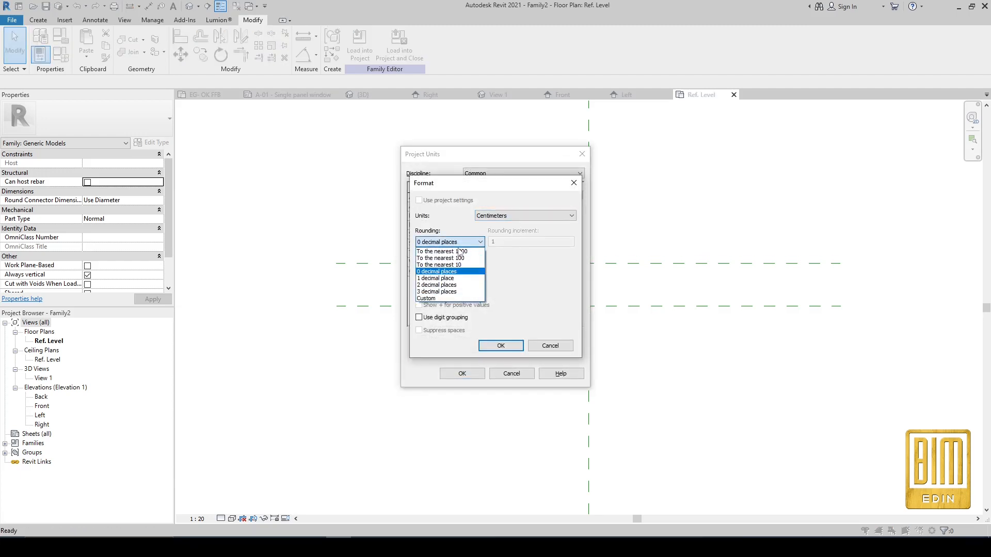
pyautogui.click(442, 285)
pyautogui.click(501, 346)
pyautogui.press('Return')
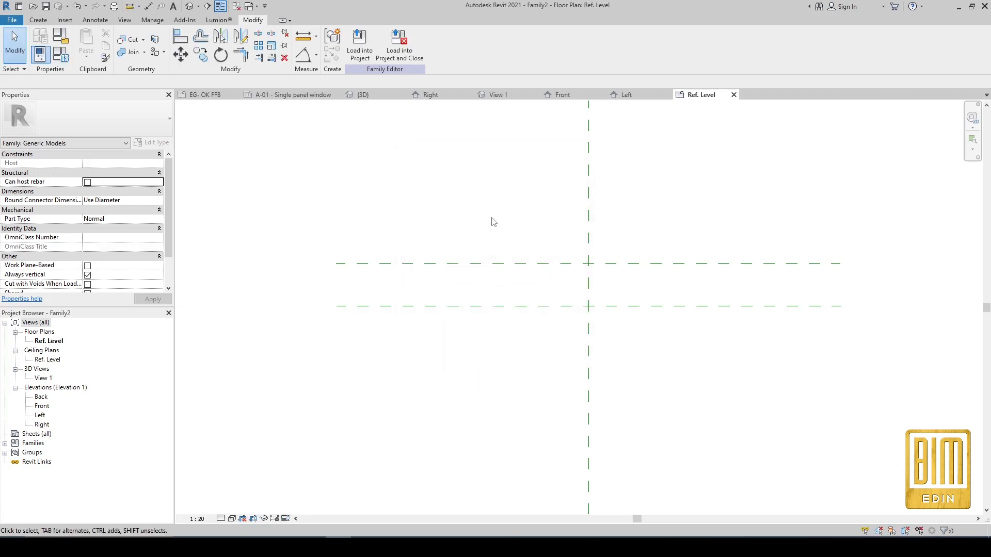
# Set the new reference plane 15 cm from the Center (Front/Back) plane and mirror it about that plane.
pyautogui.click(504, 264)
pyautogui.click(431, 285)
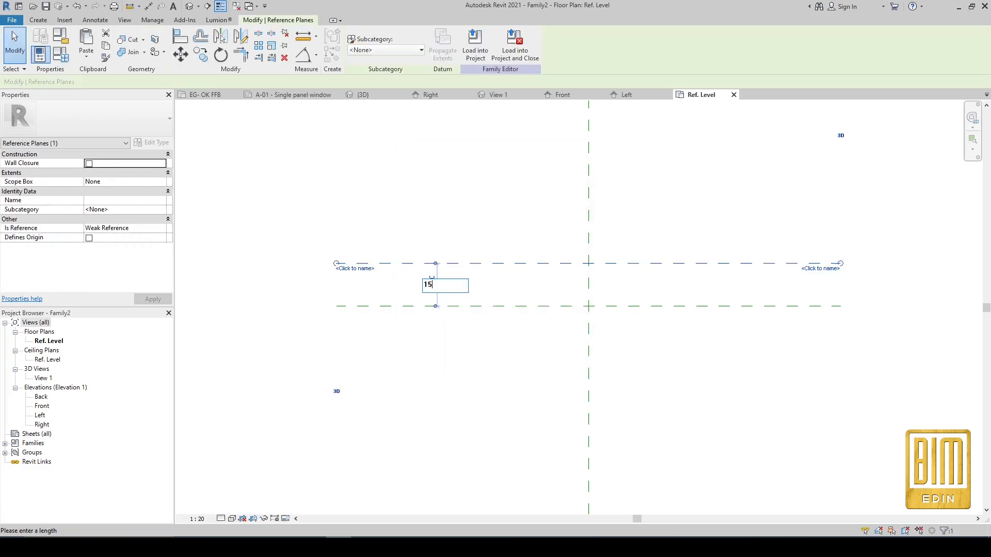
pyautogui.press('Return')
pyautogui.scroll(-2, 530, 185)
pyautogui.scroll(4, 477, 252)
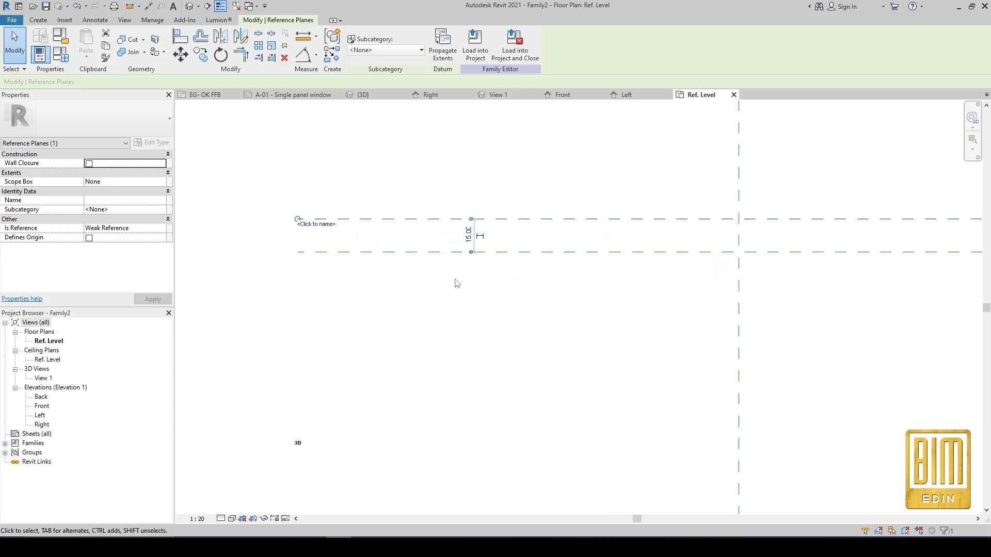
pyautogui.click(220, 36)
pyautogui.click(506, 252)
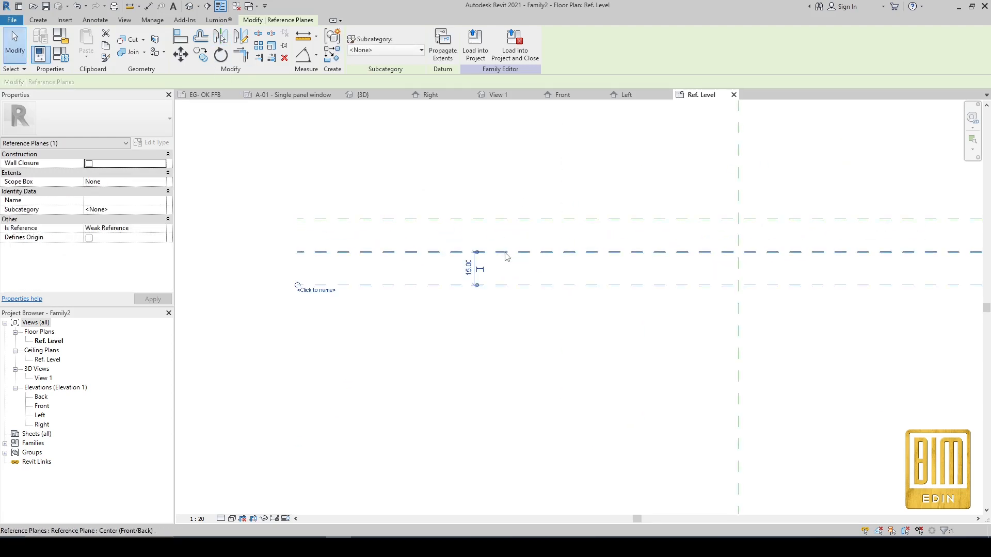
# Dimension the three horizontal reference planes in one aligned chain and make their spacing equal.
pyautogui.scroll(-2, 506, 253)
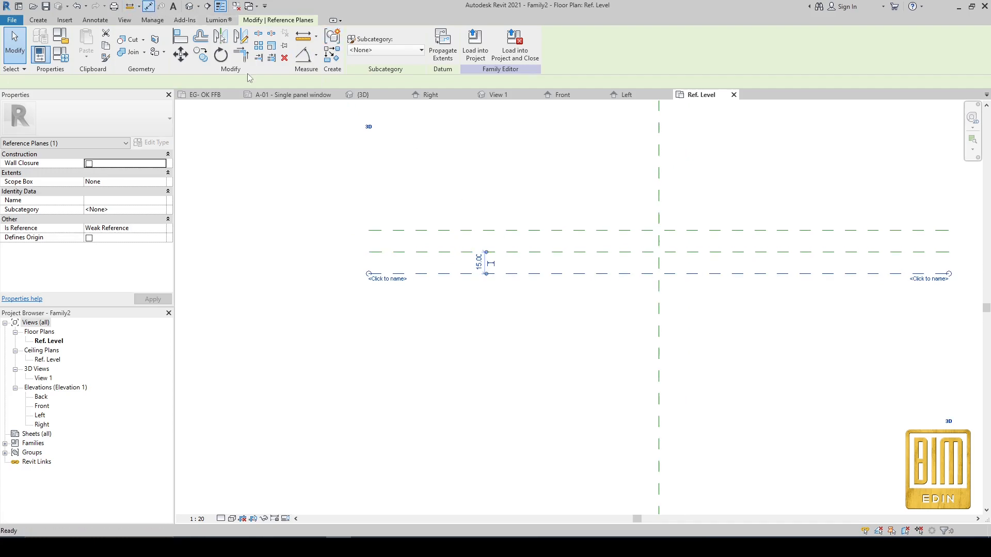
pyautogui.click(149, 6)
pyautogui.click(495, 230)
pyautogui.click(529, 252)
pyautogui.click(530, 274)
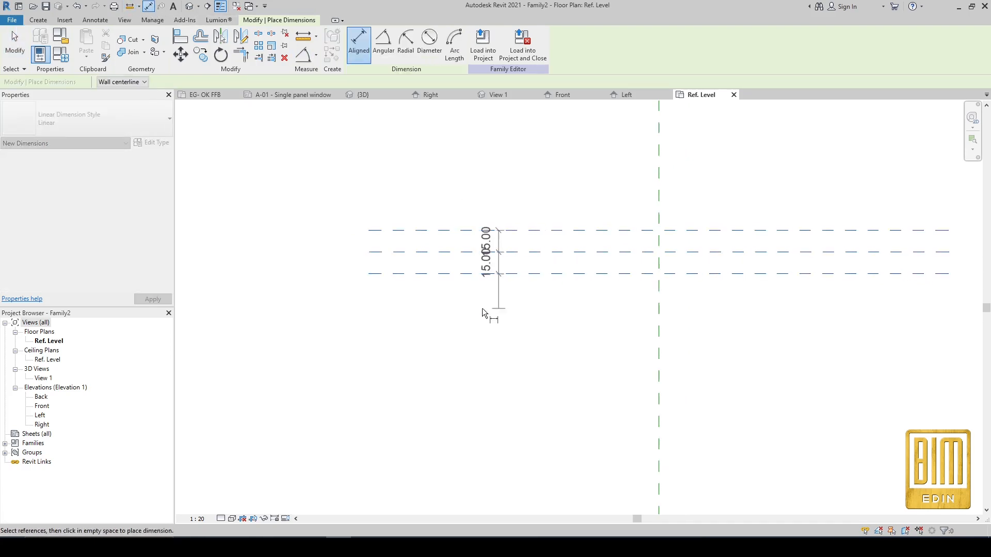
pyautogui.click(340, 312)
pyautogui.click(375, 252)
# Add an overall aligned dimension between the two outer horizontal reference planes, beyond their far ends from the equal-spacing chain.
pyautogui.scroll(-3, 371, 277)
pyautogui.scroll(3, 673, 262)
pyautogui.scroll(2, 624, 251)
pyautogui.click(621, 243)
pyautogui.click(622, 300)
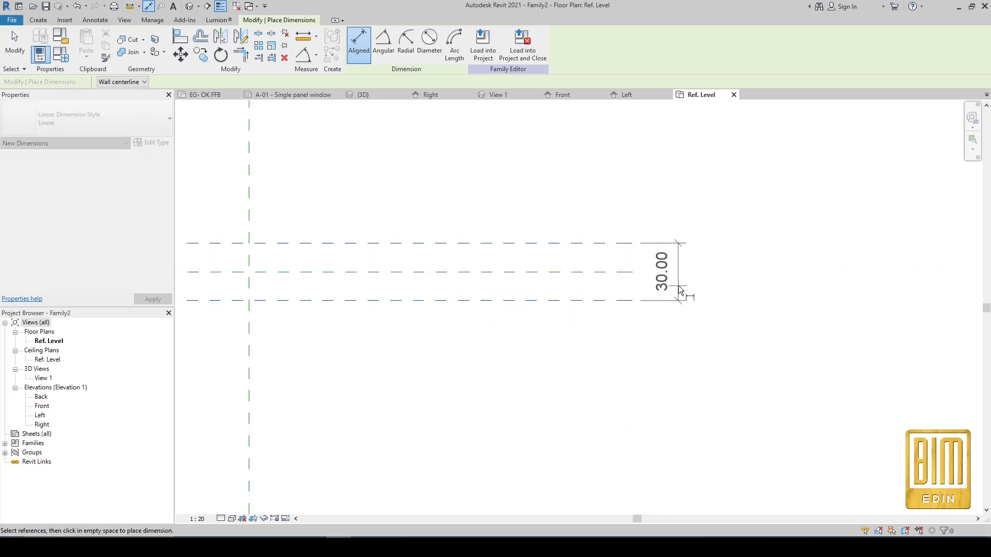
pyautogui.click(686, 290)
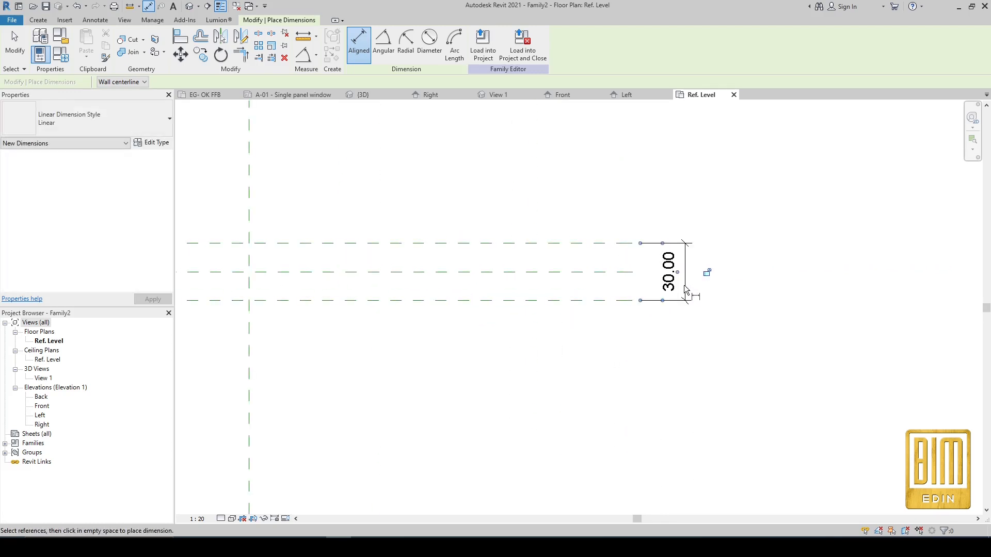
pyautogui.press('Escape')
pyautogui.press('Escape')
# Label the overall dimension of the outer horizontal reference planes with a new type parameter named ROLING SHUTTER WIDTH.
pyautogui.click(685, 266)
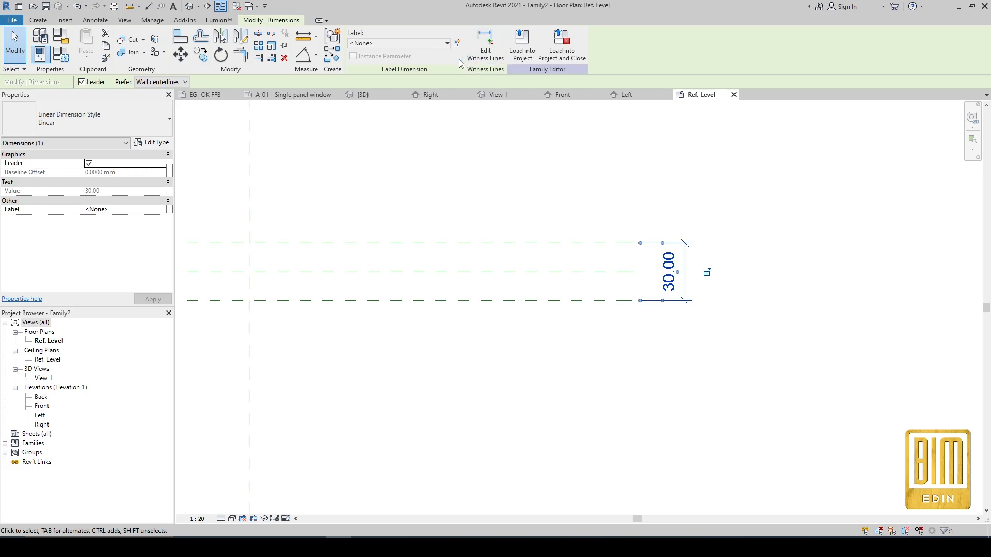
pyautogui.click(457, 43)
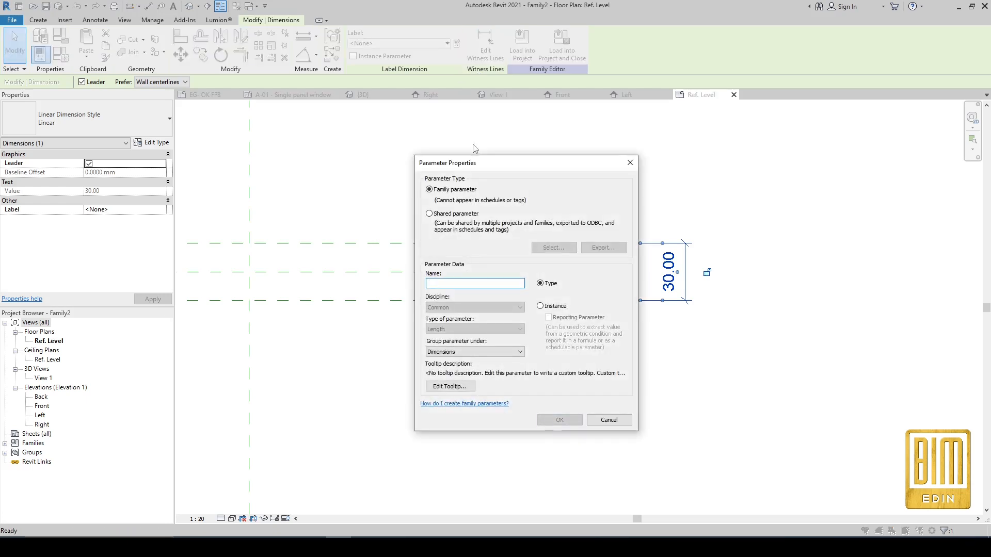
pyautogui.write('roling')
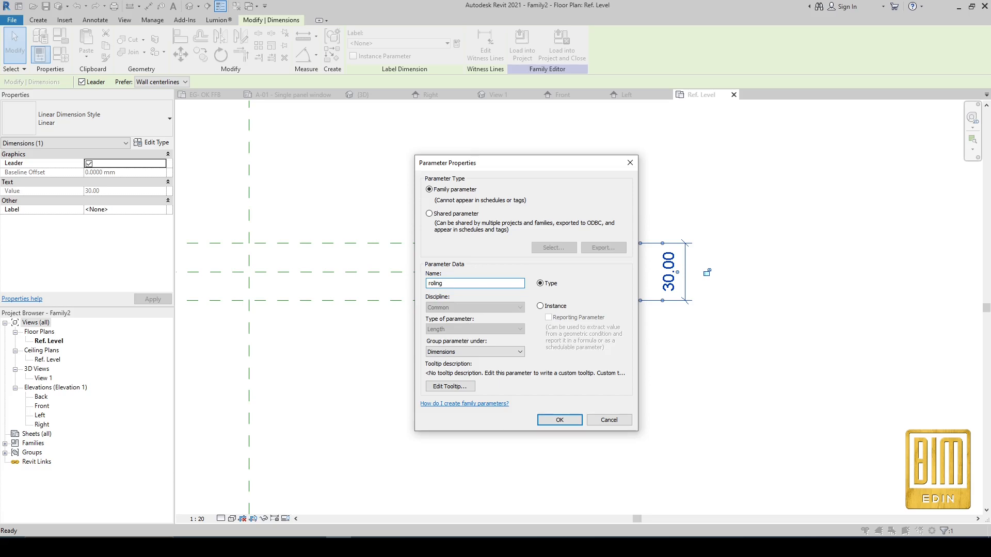
pyautogui.press('BackSpace')
pyautogui.press('BackSpace')
pyautogui.press('BackSpace')
pyautogui.press('BackSpace')
pyautogui.press('BackSpace')
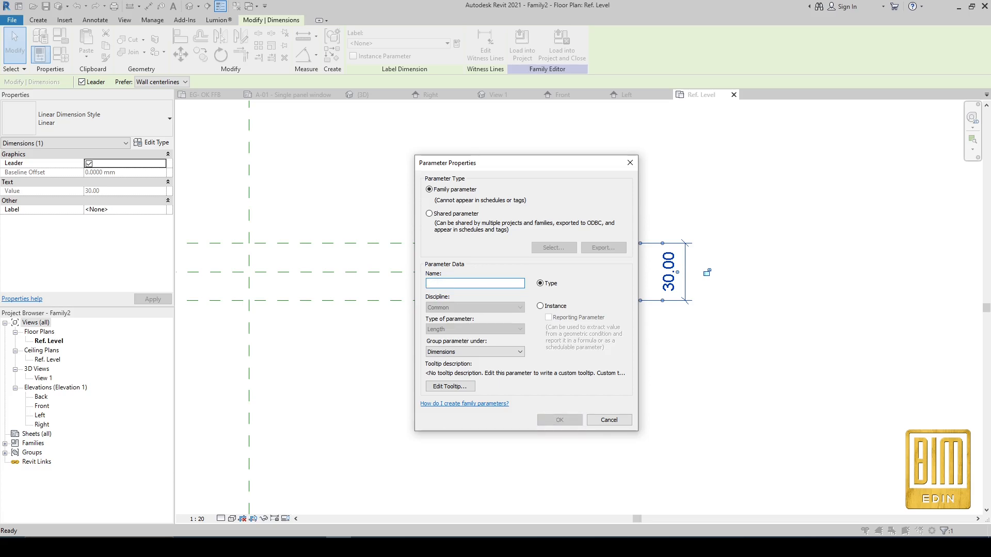
pyautogui.write('ROLING SHUTTER WIDTH')
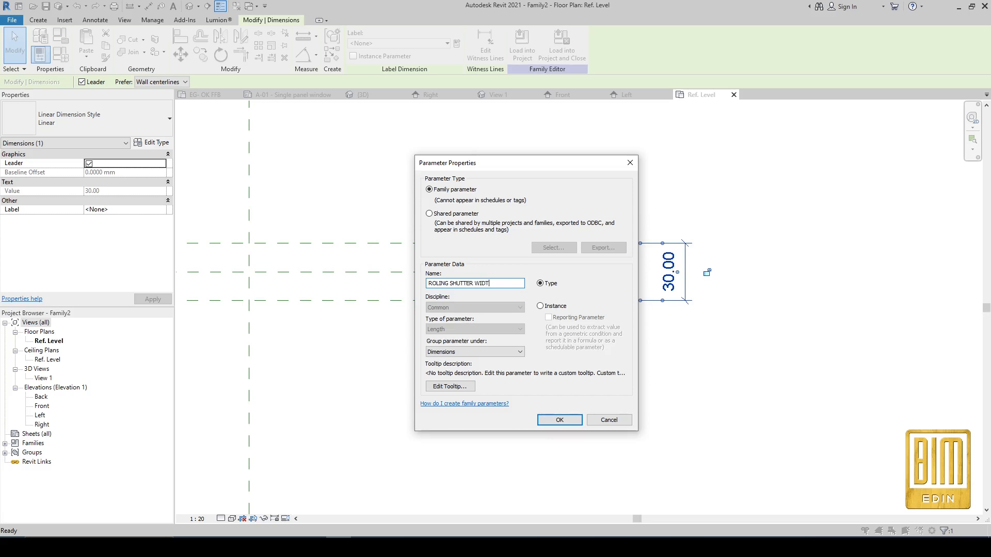
pyautogui.click(571, 419)
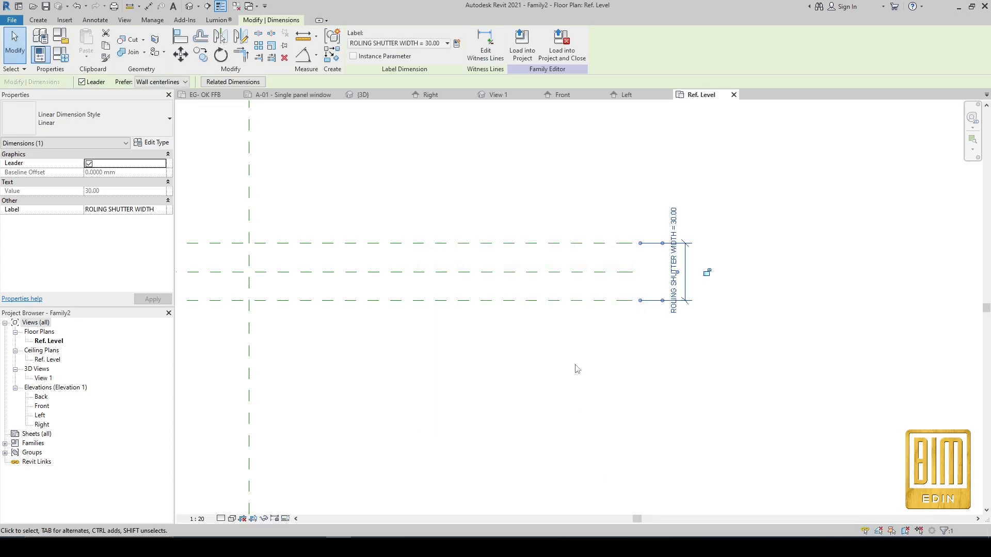
pyautogui.scroll(-4, 578, 369)
pyautogui.scroll(3, 308, 325)
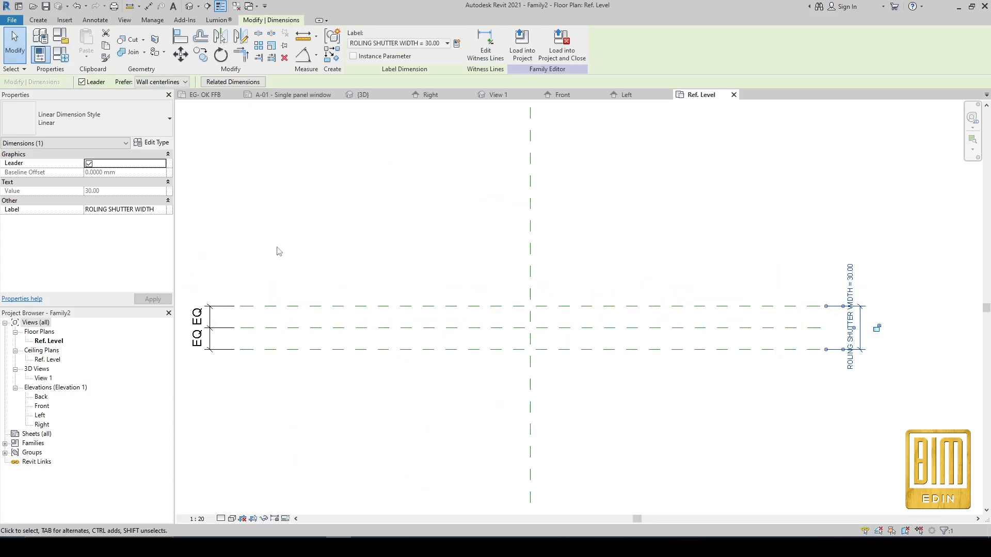
pyautogui.click(344, 214)
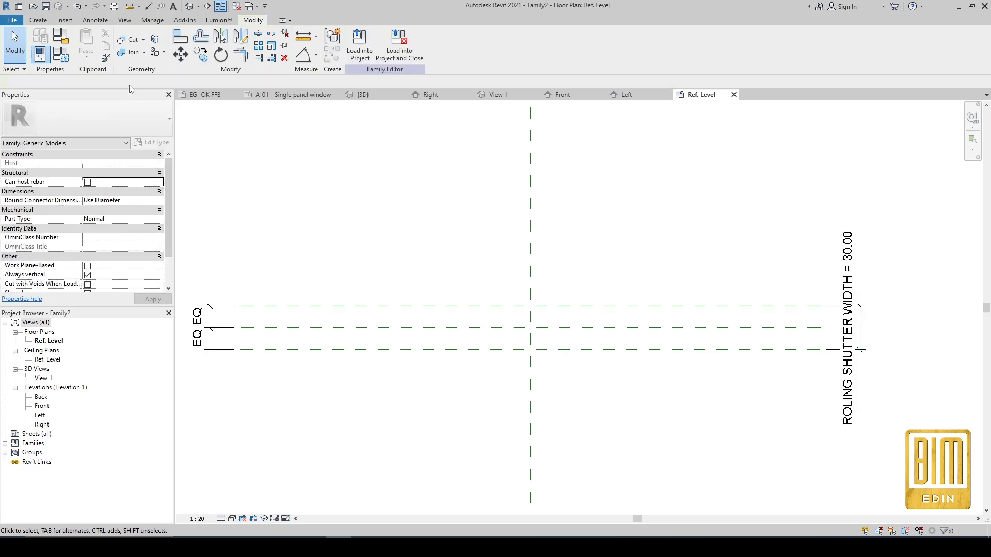
# Add a vertical reference plane 100 cm left of the central vertical plane and mirror it about that central plane.
pyautogui.click(44, 22)
pyautogui.click(586, 45)
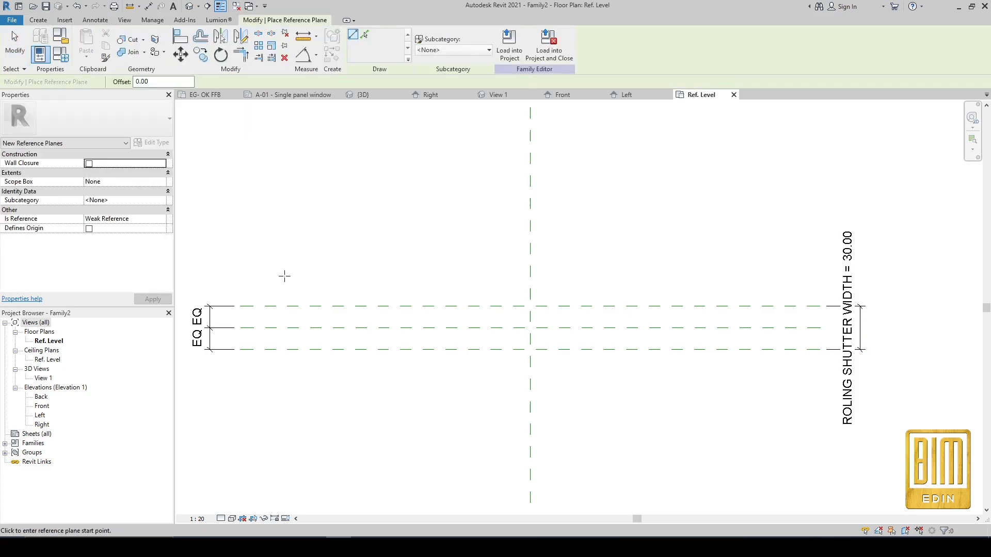
pyautogui.click(345, 250)
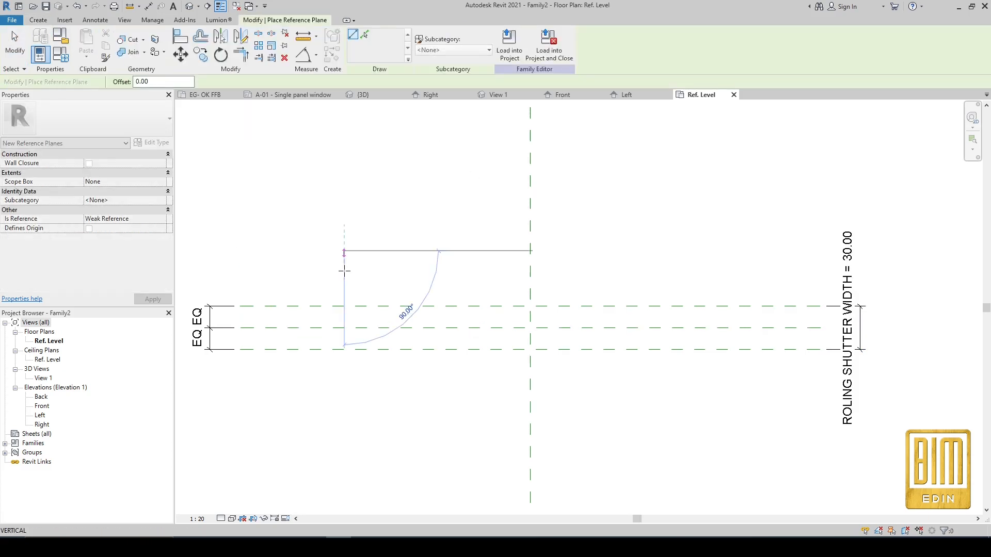
pyautogui.click(344, 409)
pyautogui.click(437, 275)
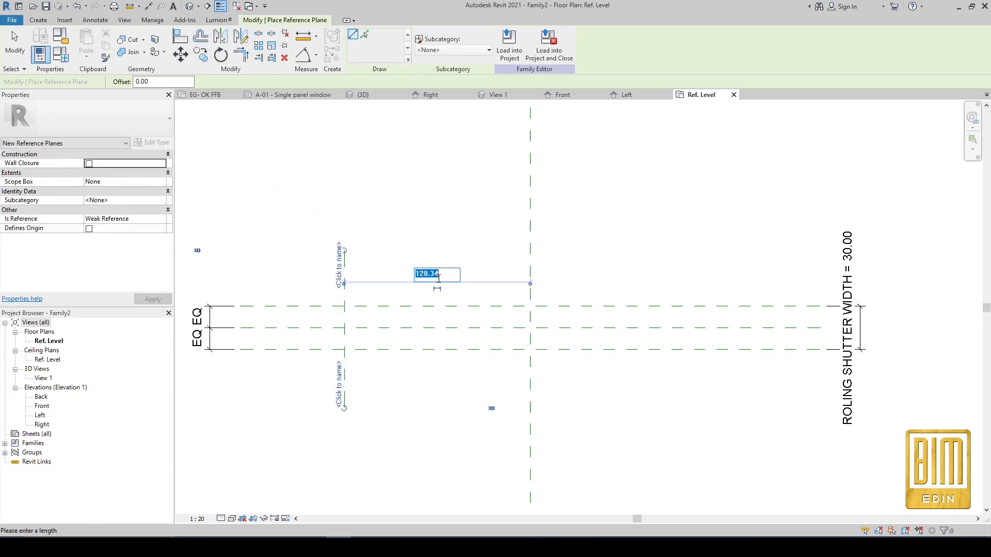
pyautogui.write('100')
pyautogui.press('Return')
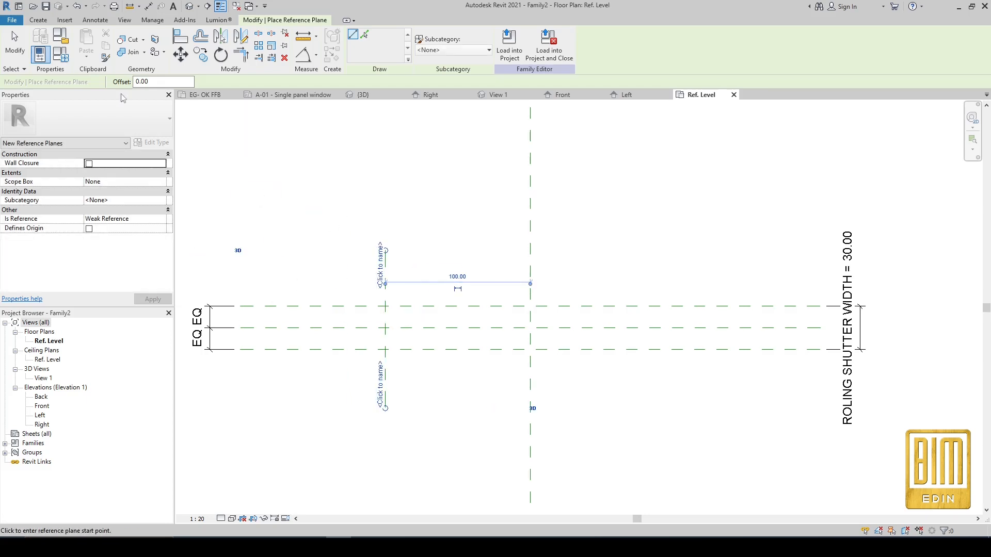
pyautogui.click(14, 47)
pyautogui.click(241, 54)
pyautogui.click(532, 212)
pyautogui.click(417, 171)
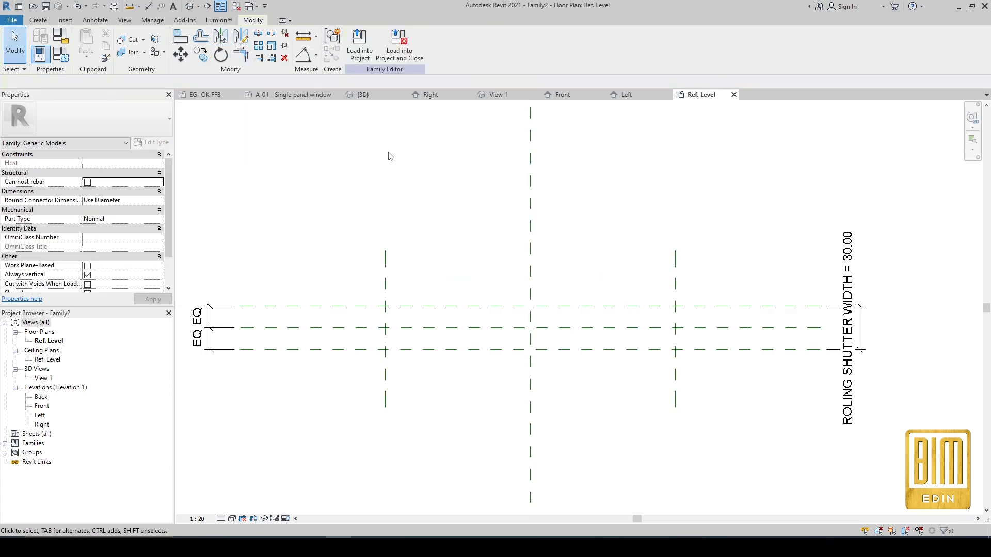
# Dimension the three vertical reference planes in one aligned chain and make their spacing equal.
pyautogui.click(149, 6)
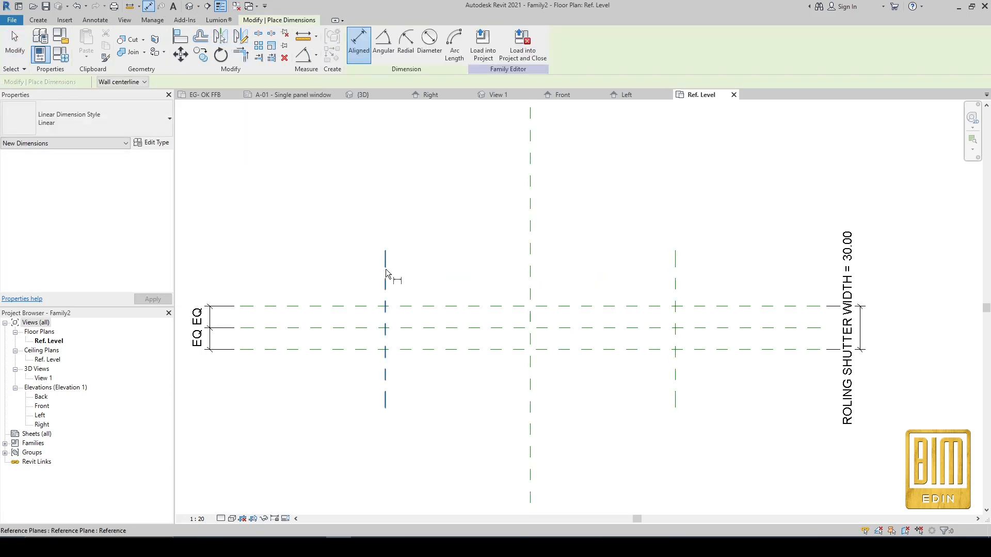
pyautogui.click(385, 266)
pyautogui.click(674, 287)
pyautogui.click(531, 278)
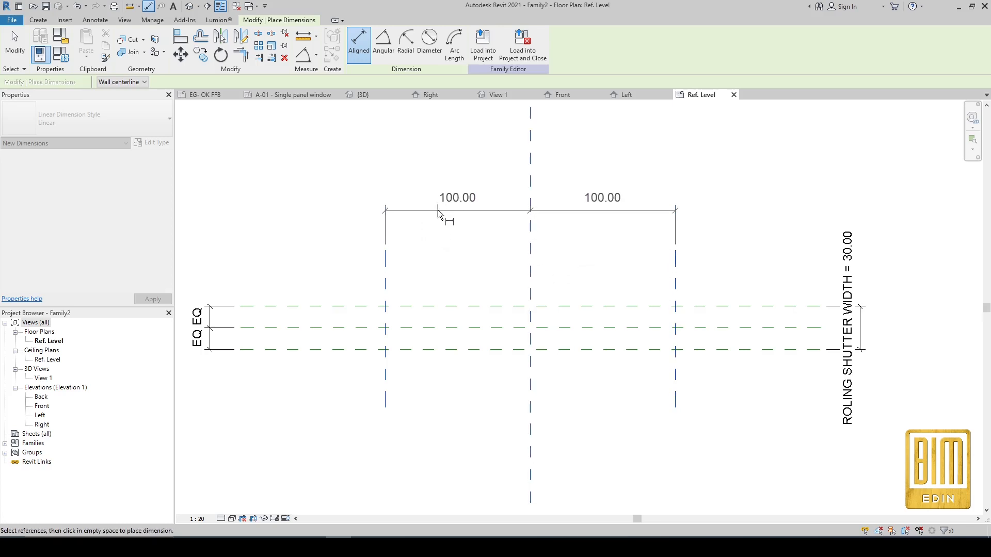
pyautogui.click(443, 213)
pyautogui.click(530, 174)
# Add an overall dimension between the outer vertical reference planes and label it with a new type parameter named ROLING SHUTTER LENGTH.
pyautogui.click(386, 272)
pyautogui.click(675, 276)
pyautogui.click(564, 175)
pyautogui.press('Escape')
pyautogui.press('Escape')
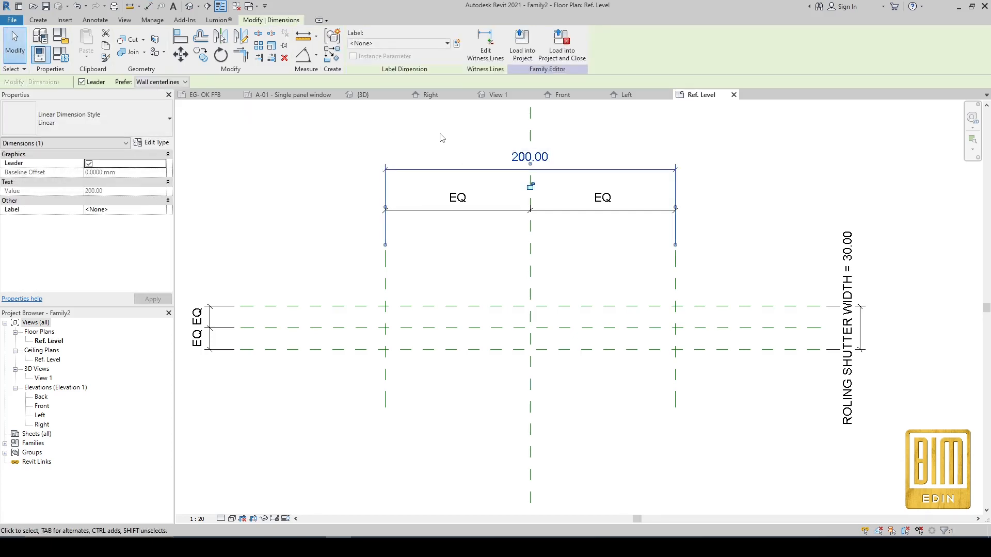
pyautogui.click(456, 43)
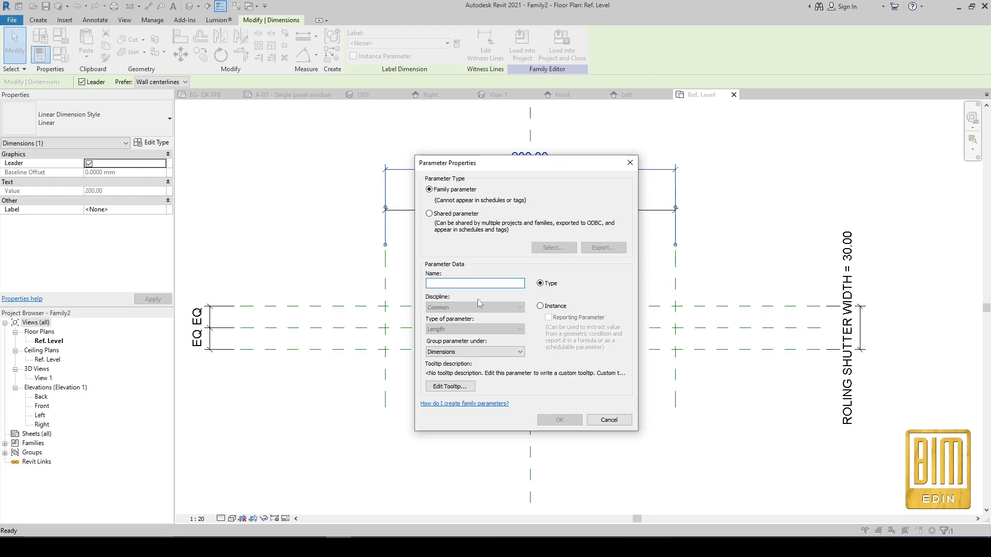
pyautogui.write('ROLING SHUTTER LENGTH')
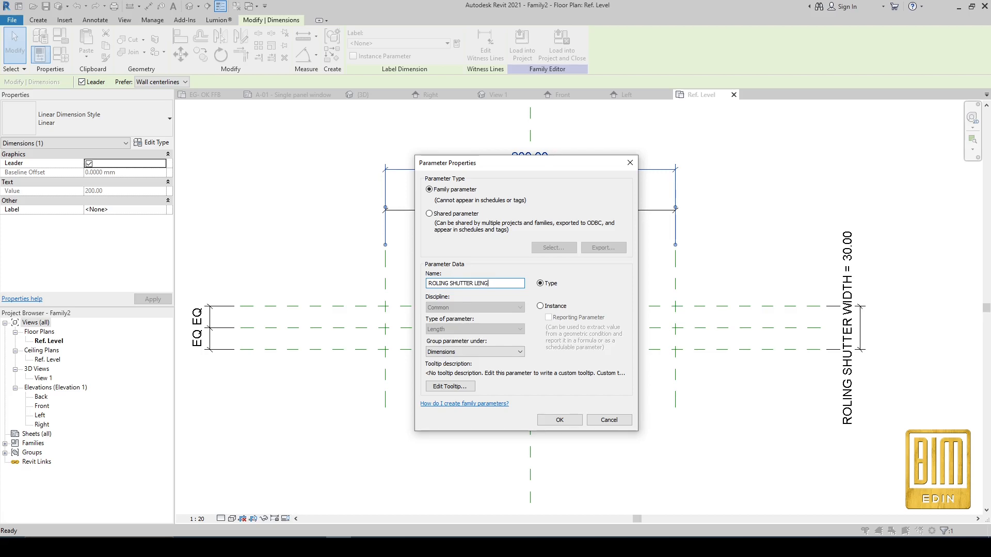
pyautogui.click(567, 422)
pyautogui.click(463, 281)
# Flex the ROLING SHUTTER LENGTH dimension to 150 cm and restore it to 200 cm.
pyautogui.click(495, 160)
pyautogui.click(495, 160)
pyautogui.write('150')
pyautogui.press('Return')
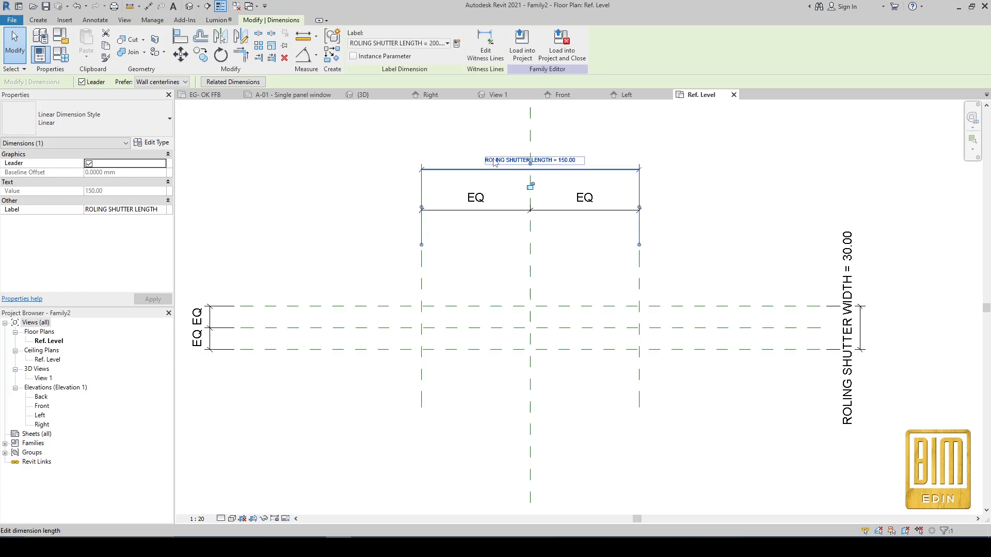
pyautogui.click(495, 160)
pyautogui.write('200')
pyautogui.press('Return')
# Flex the ROLING SHUTTER WIDTH dimension to 100, 10 and 15 cm, and restore it to 30 cm.
pyautogui.click(856, 285)
pyautogui.click(856, 285)
pyautogui.click(855, 284)
pyautogui.click(854, 284)
pyautogui.write('100')
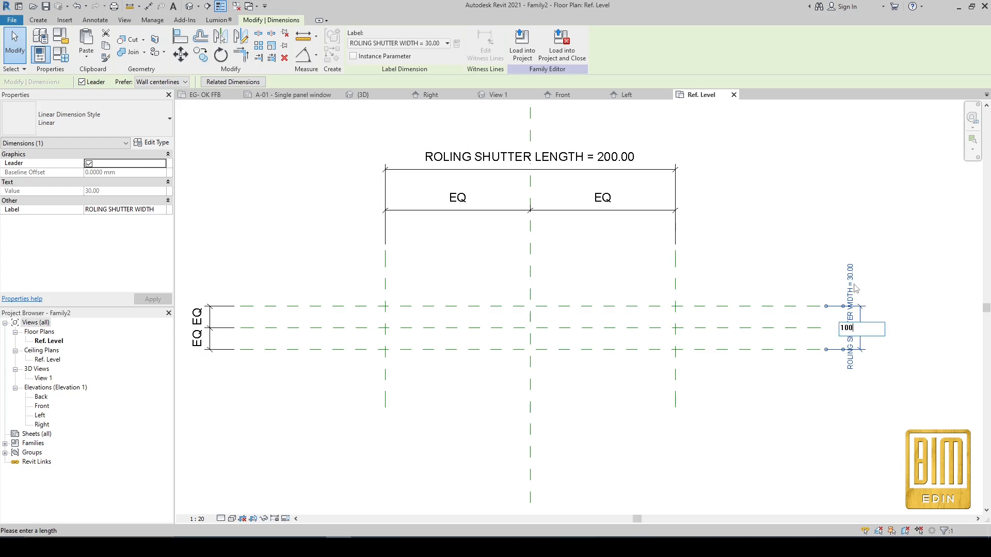
pyautogui.press('Return')
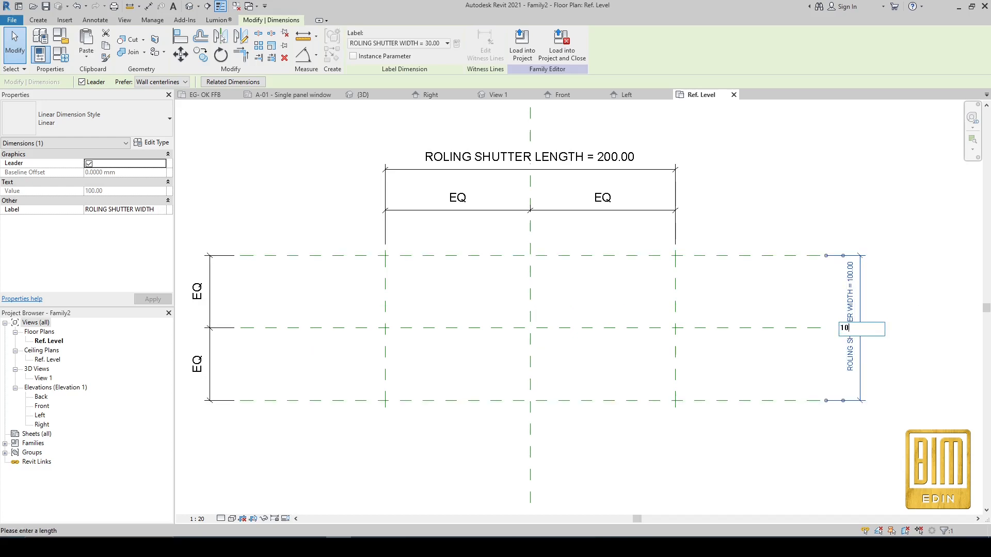
pyautogui.press('Return')
pyautogui.write('15')
pyautogui.press('Return')
pyautogui.write('30')
pyautogui.press('Return')
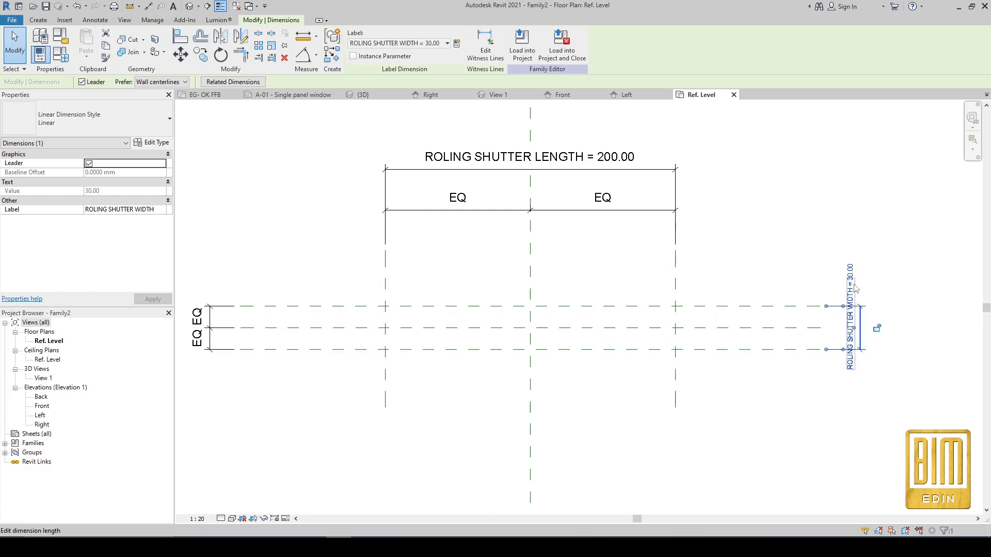
pyautogui.click(362, 278)
# Copy the upper horizontal reference plane 0.5 cm inward, toward the central horizontal plane.
pyautogui.scroll(2, 387, 328)
pyautogui.scroll(2, 389, 331)
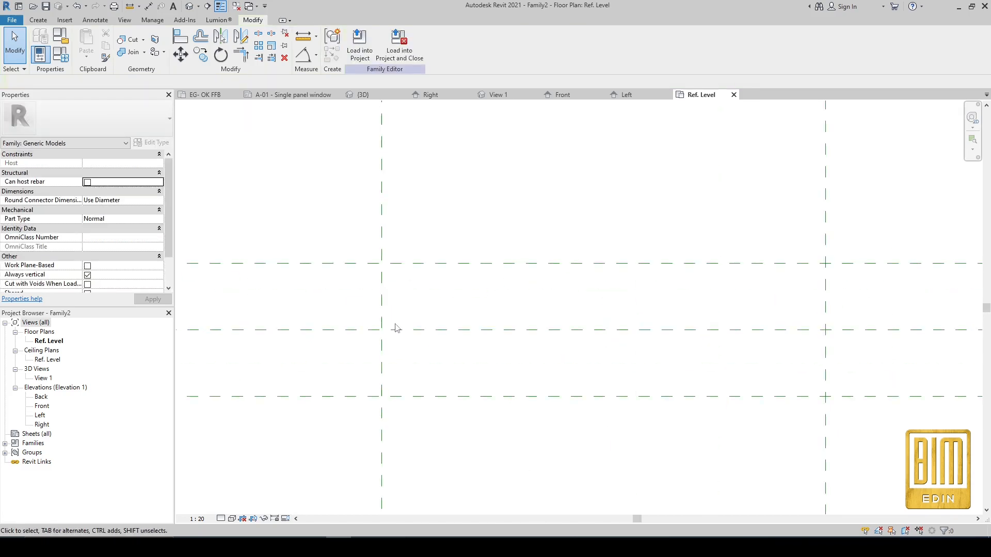
pyautogui.scroll(2, 400, 273)
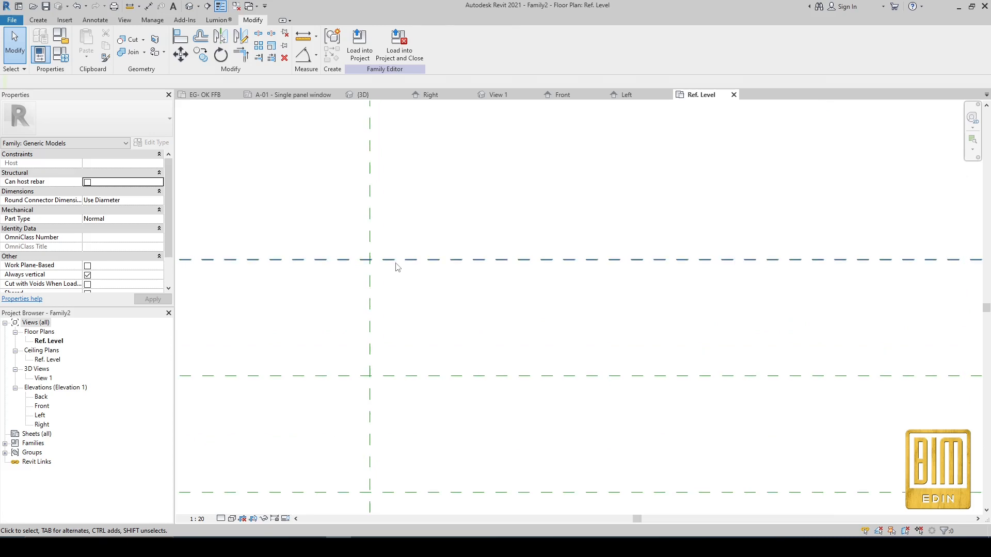
pyautogui.click(384, 259)
pyautogui.press('c')
pyautogui.press('o')
pyautogui.click(396, 260)
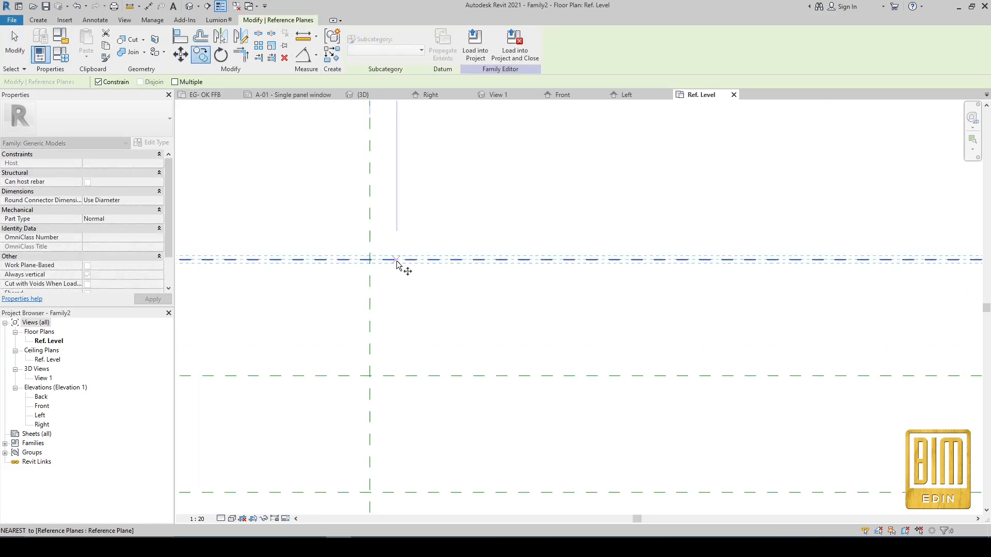
pyautogui.click(396, 266)
pyautogui.scroll(-2, 394, 247)
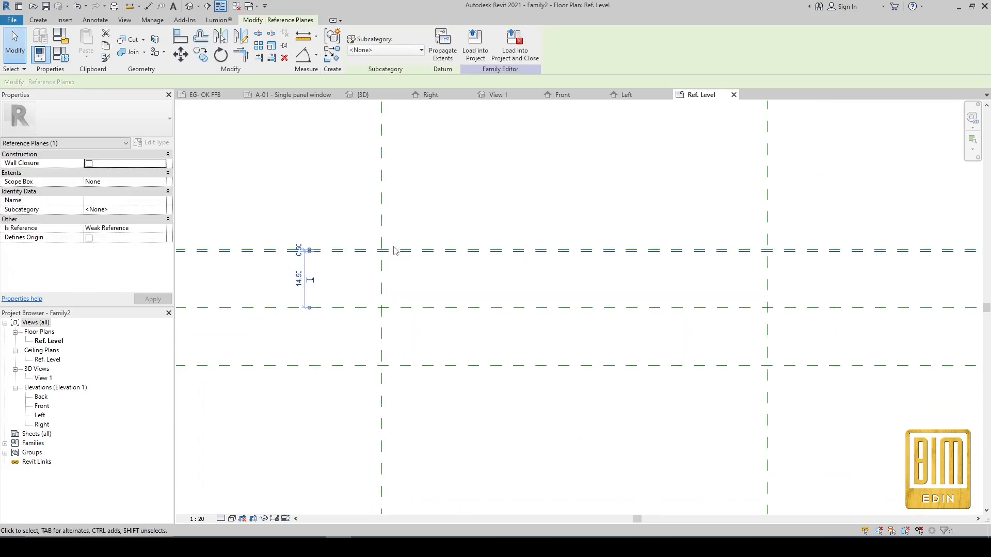
# Copy the lower horizontal reference plane 0.5 cm inward, toward the central horizontal plane.
pyautogui.click(411, 366)
pyautogui.click(201, 54)
pyautogui.scroll(2, 402, 368)
pyautogui.scroll(2, 403, 366)
pyautogui.click(403, 365)
pyautogui.click(403, 362)
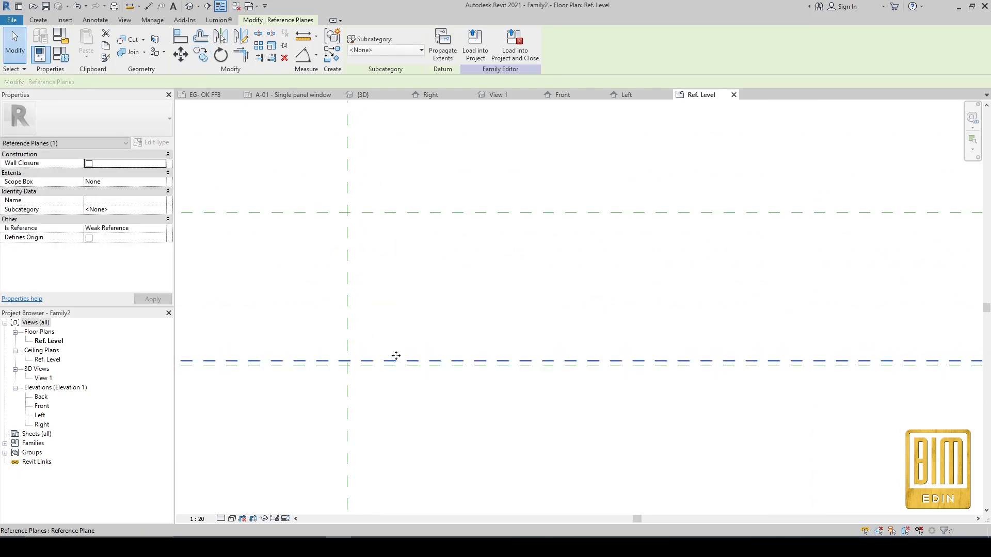
# Copy the left vertical reference plane 0.5 cm inward, toward the central vertical plane.
pyautogui.click(348, 313)
pyautogui.click(201, 55)
pyautogui.click(347, 289)
pyautogui.click(352, 288)
pyautogui.scroll(-6, 317, 299)
pyautogui.scroll(-2, 580, 285)
# Copy the right vertical reference plane 0.5 cm inward, toward the central vertical plane.
pyautogui.scroll(5, 622, 284)
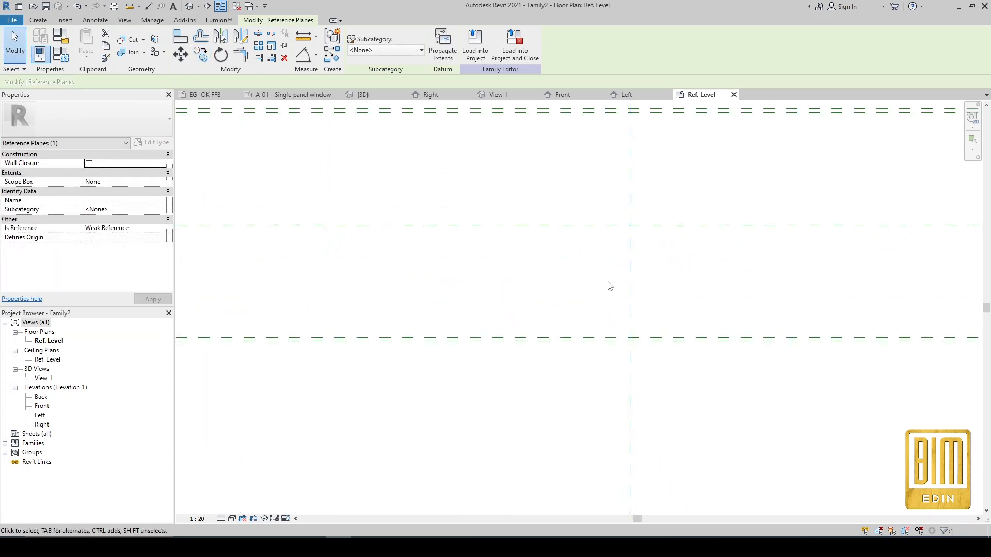
pyautogui.click(197, 61)
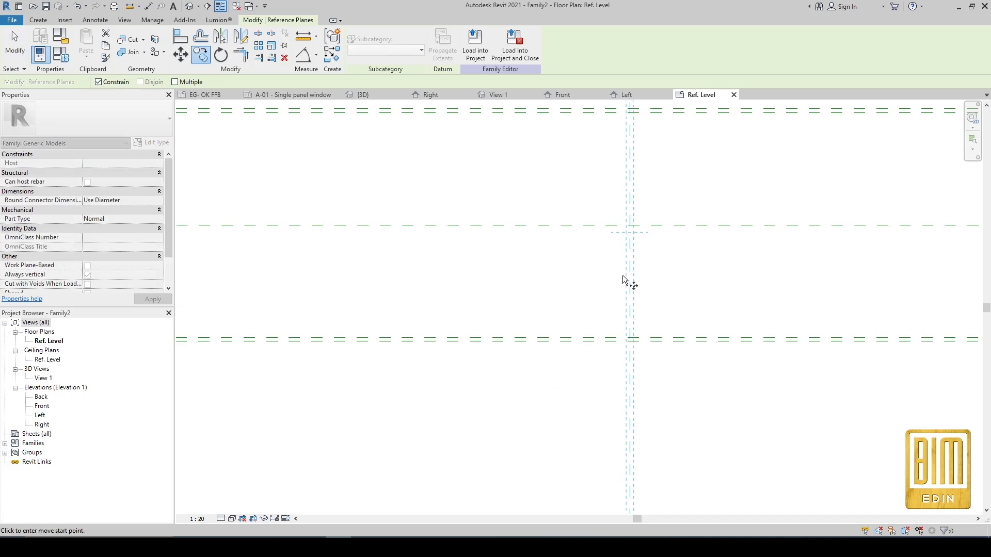
pyautogui.click(630, 285)
pyautogui.click(613, 286)
pyautogui.scroll(-4, 580, 287)
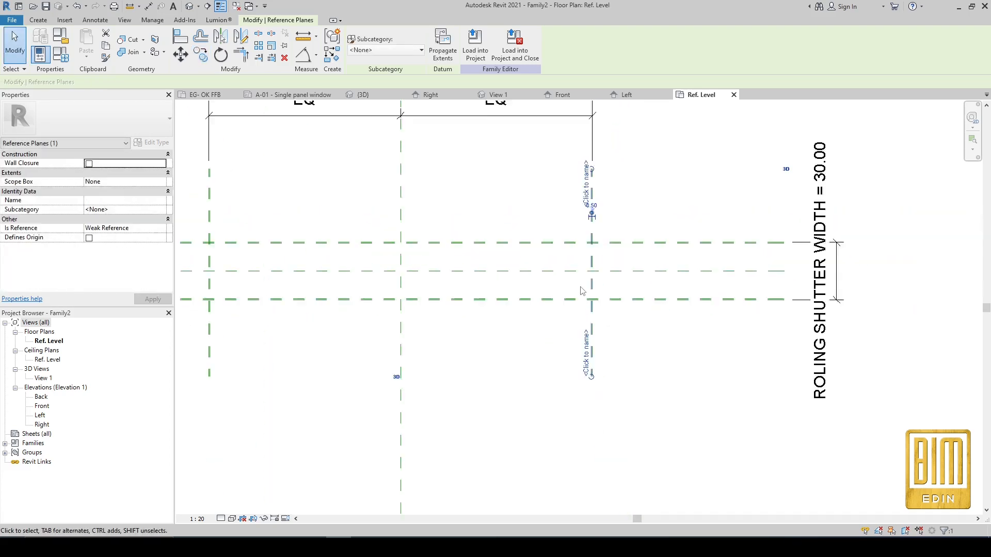
# Dimension the gap between the two left vertical reference planes and lock that dimension.
pyautogui.scroll(5, 506, 279)
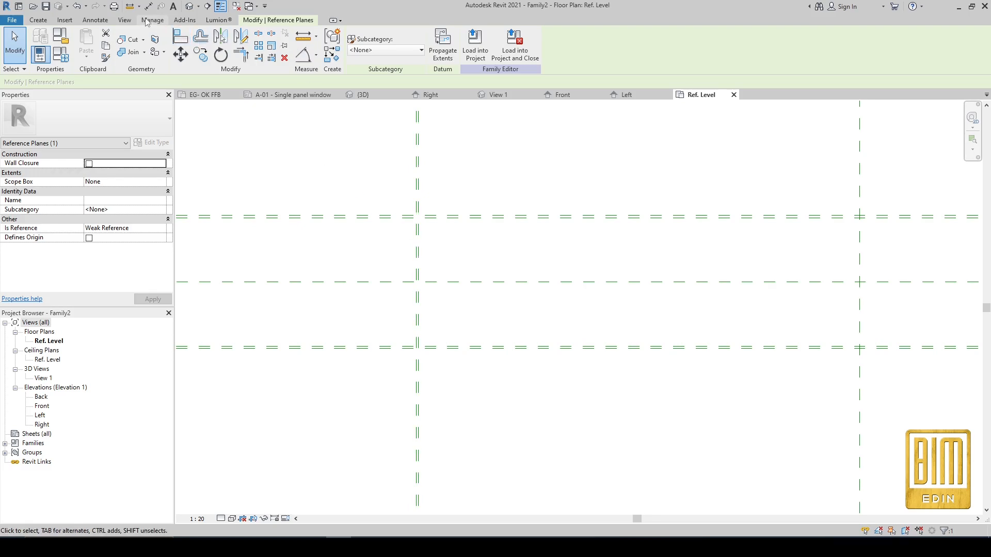
pyautogui.press('d')
pyautogui.press('i')
pyautogui.scroll(3, 414, 198)
pyautogui.click(418, 194)
pyautogui.click(423, 197)
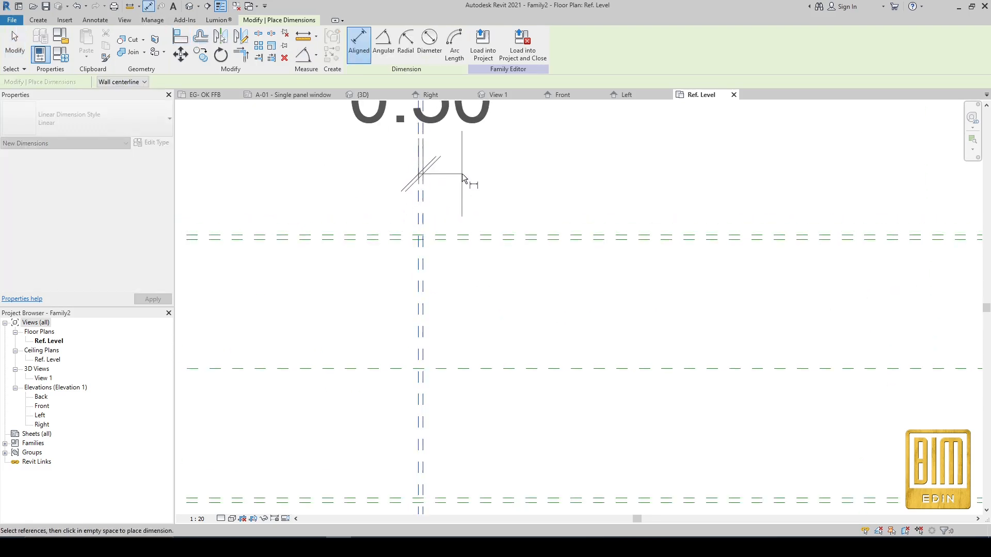
pyautogui.click(462, 174)
pyautogui.scroll(-4, 429, 280)
pyautogui.scroll(-3, 430, 279)
pyautogui.scroll(4, 354, 278)
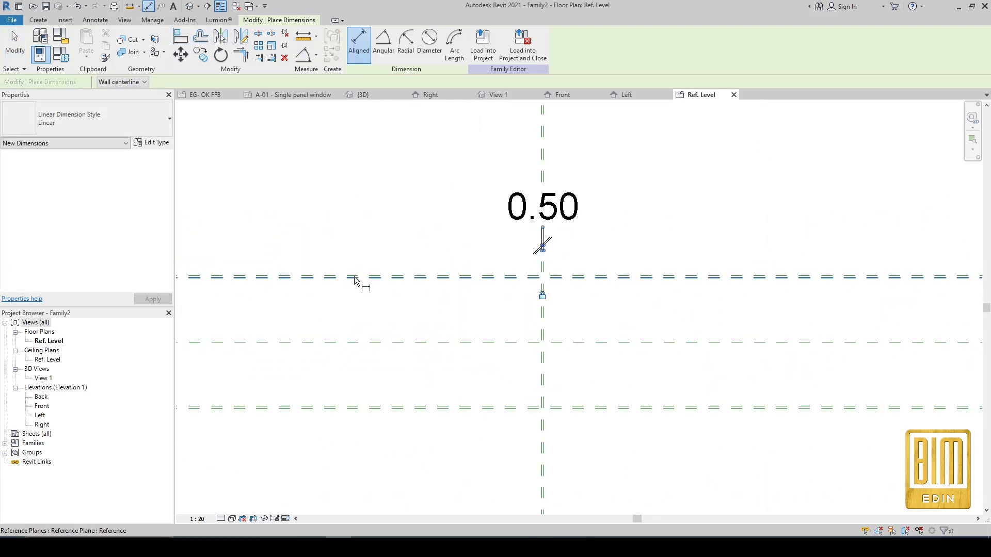
# Dimension the gap between the two upper horizontal reference planes and lock that dimension.
pyautogui.click(355, 275)
pyautogui.click(356, 278)
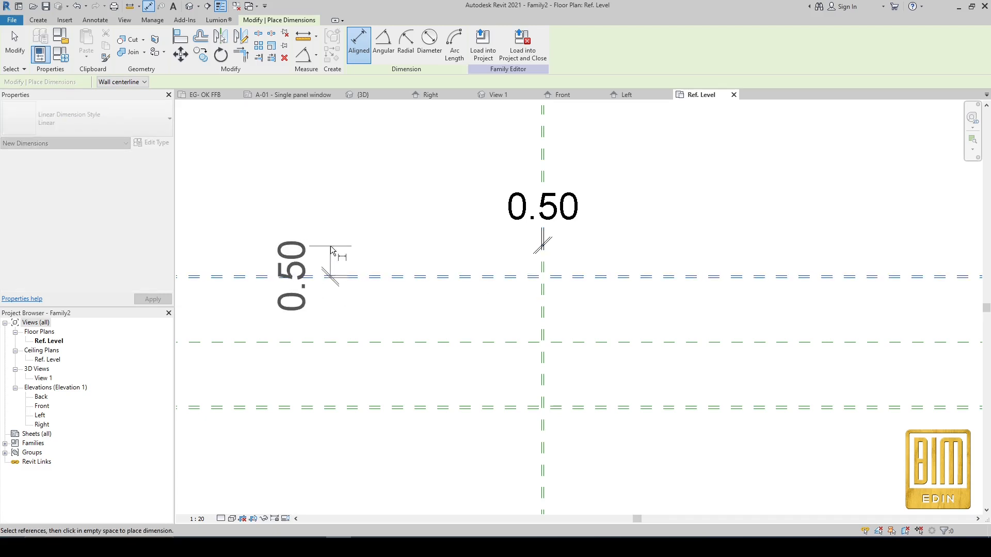
pyautogui.click(331, 253)
pyautogui.click(381, 276)
# Dimension the gap between the two lower horizontal reference planes and lock that dimension.
pyautogui.click(356, 409)
pyautogui.click(353, 406)
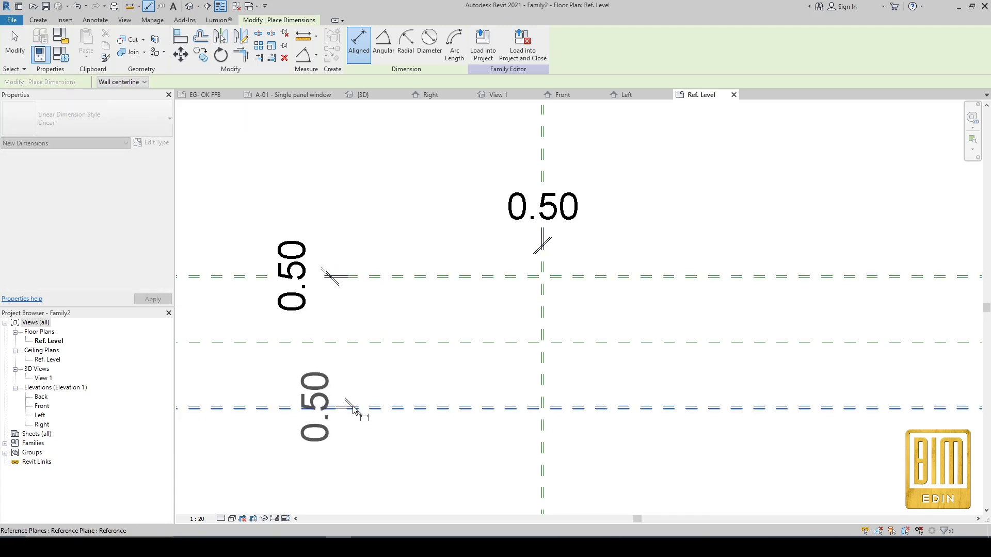
pyautogui.click(336, 383)
pyautogui.scroll(-3, 377, 376)
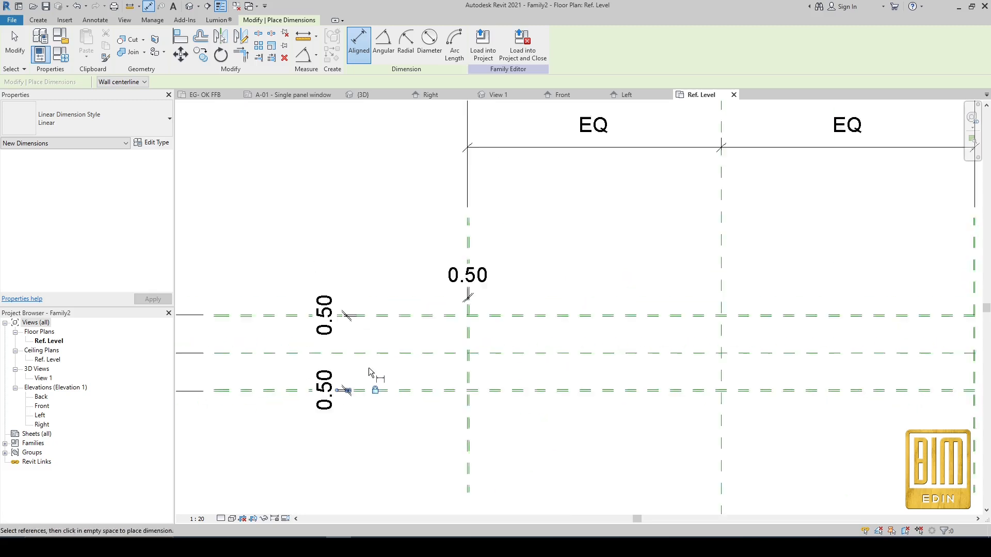
# Dimension the gap between the two right vertical reference planes and lock that dimension.
pyautogui.scroll(5, 677, 335)
pyautogui.click(664, 336)
pyautogui.click(666, 336)
pyautogui.scroll(-5, 689, 341)
pyautogui.click(673, 338)
pyautogui.scroll(5, 678, 362)
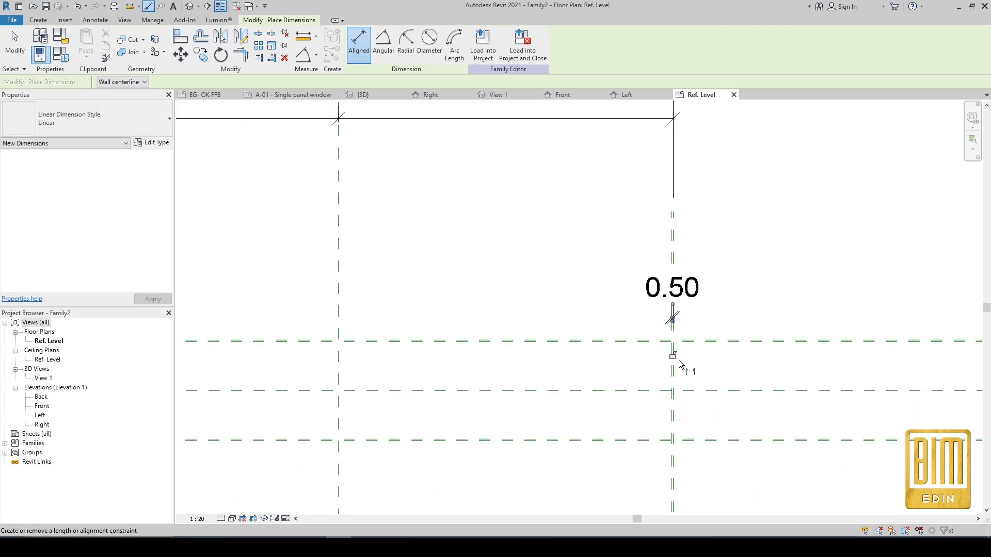
pyautogui.scroll(-5, 585, 324)
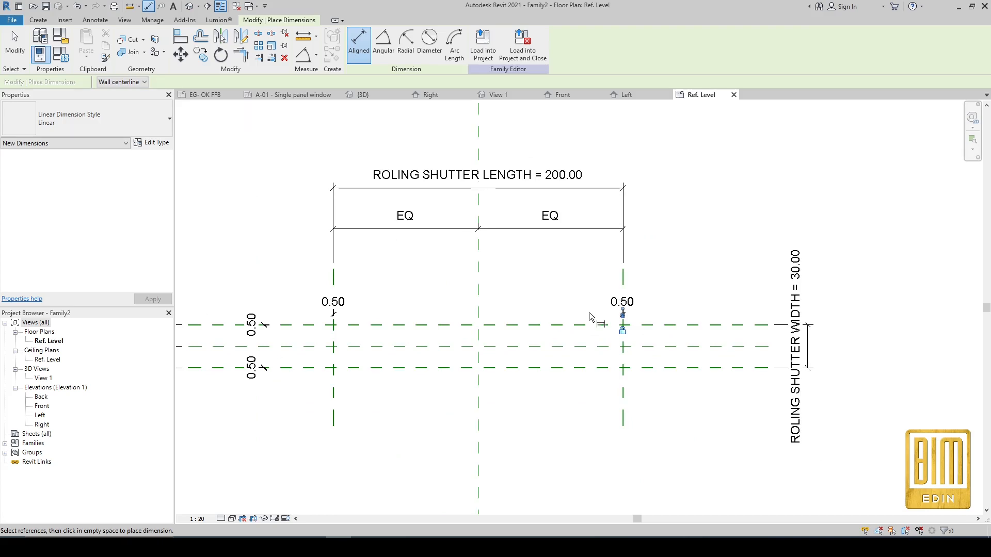
pyautogui.scroll(4, 338, 385)
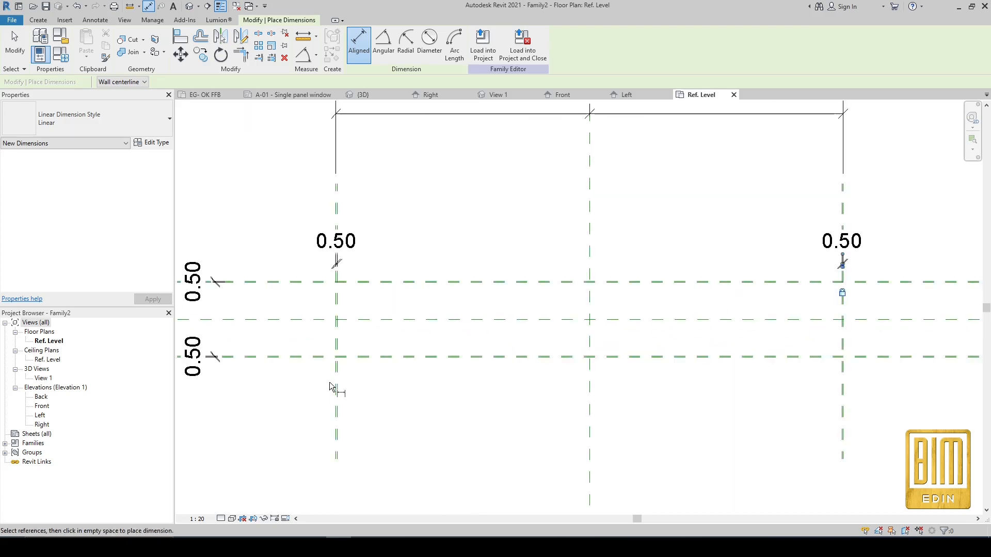
pyautogui.click(26, 45)
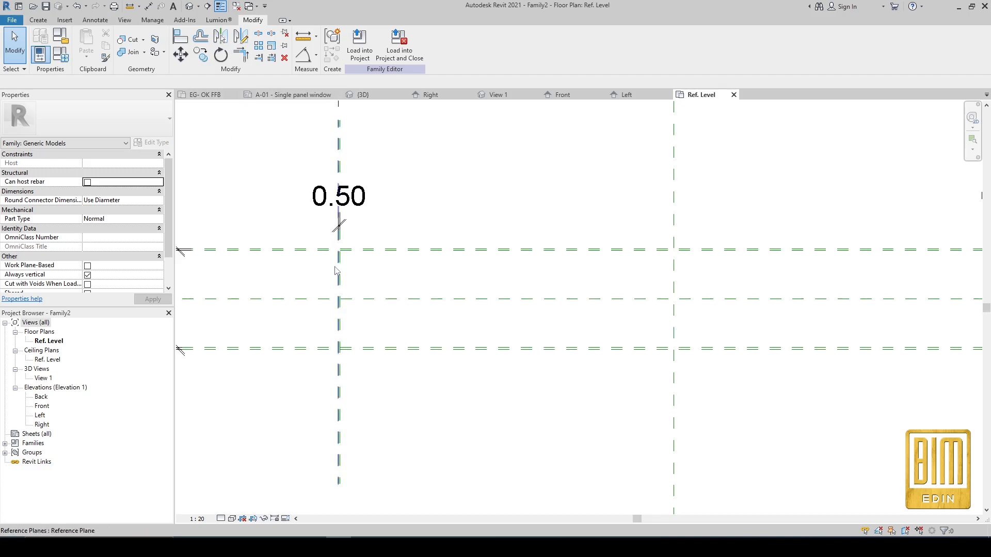
# Place a vertical section line across the horizontal reference planes, between the centre and right planes, and open its section view.
pyautogui.scroll(-2, 336, 274)
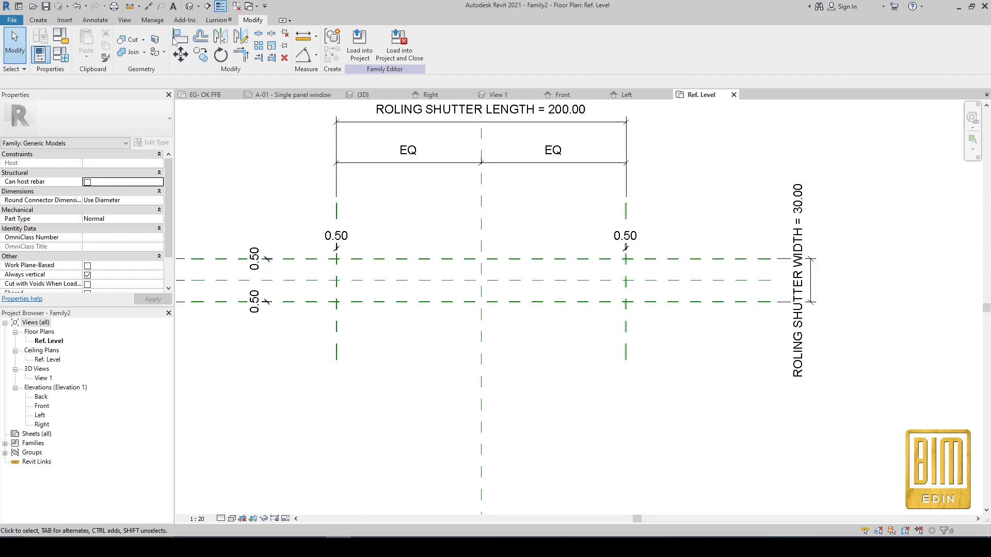
pyautogui.click(207, 6)
pyautogui.click(539, 333)
pyautogui.click(539, 227)
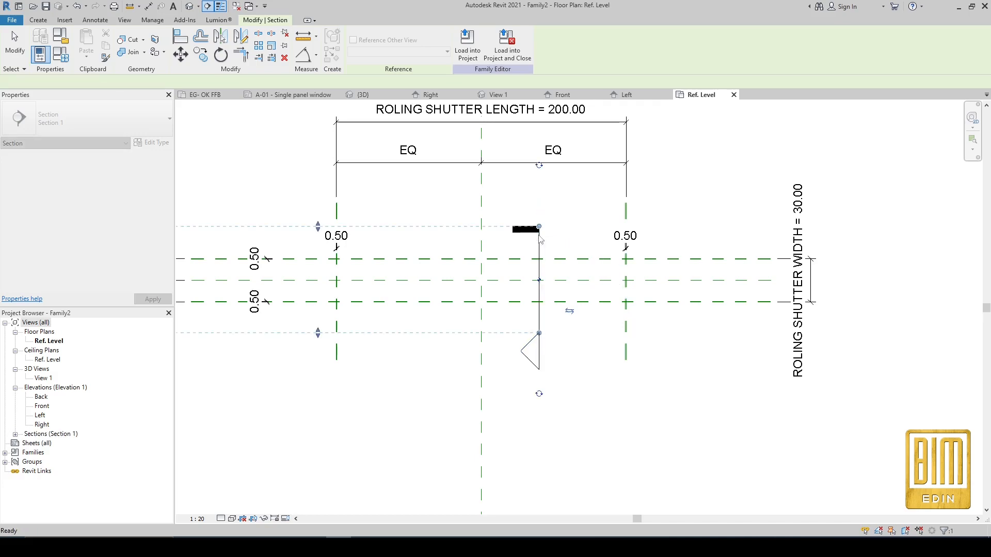
pyautogui.rightClick(539, 247)
pyautogui.click(563, 309)
# Draw a horizontal reference plane about 23 cm above Ref. Level, crossing all the vertical reference planes in the section.
pyautogui.scroll(4, 578, 346)
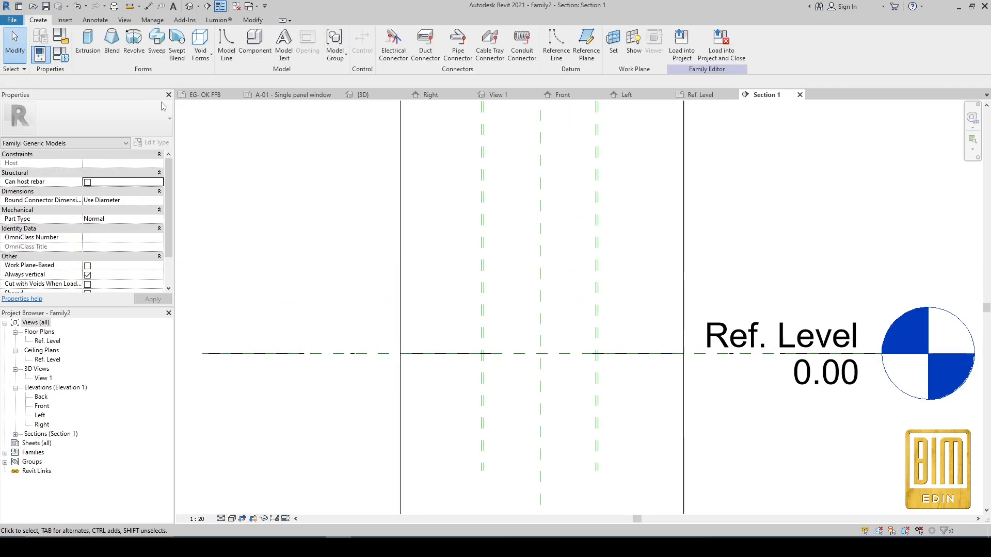
pyautogui.click(587, 44)
pyautogui.click(418, 266)
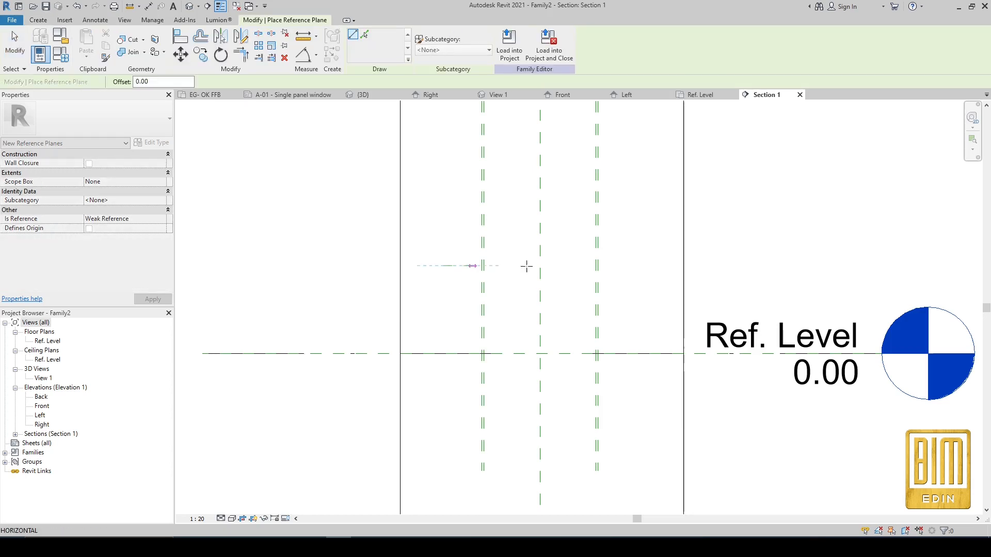
pyautogui.click(666, 266)
pyautogui.press('Escape')
pyautogui.press('Escape')
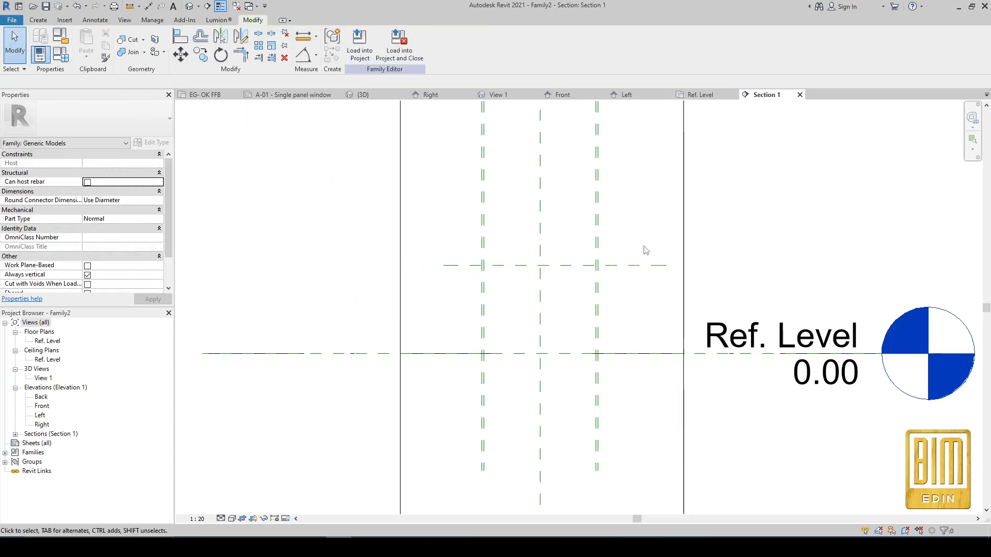
# Dimension the height from Ref. Level to the new horizontal plane, placing the dimension beside the left section boundary.
pyautogui.click(631, 270)
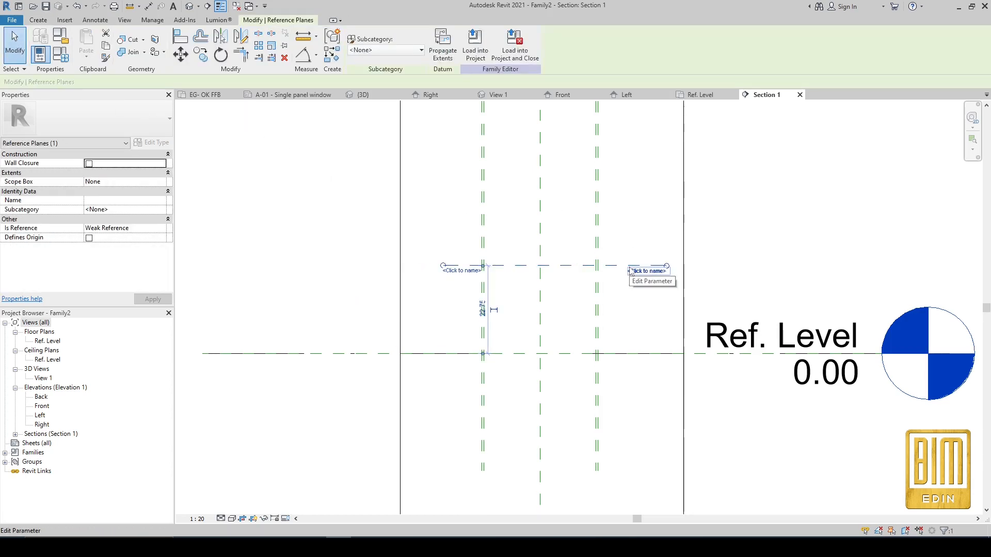
pyautogui.scroll(2, 504, 315)
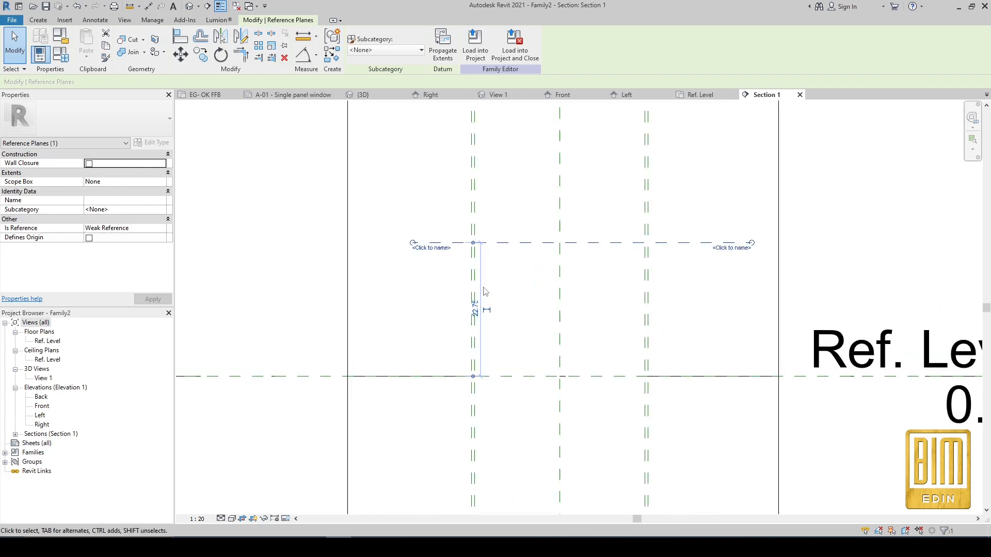
pyautogui.click(148, 6)
pyautogui.click(675, 243)
pyautogui.click(709, 377)
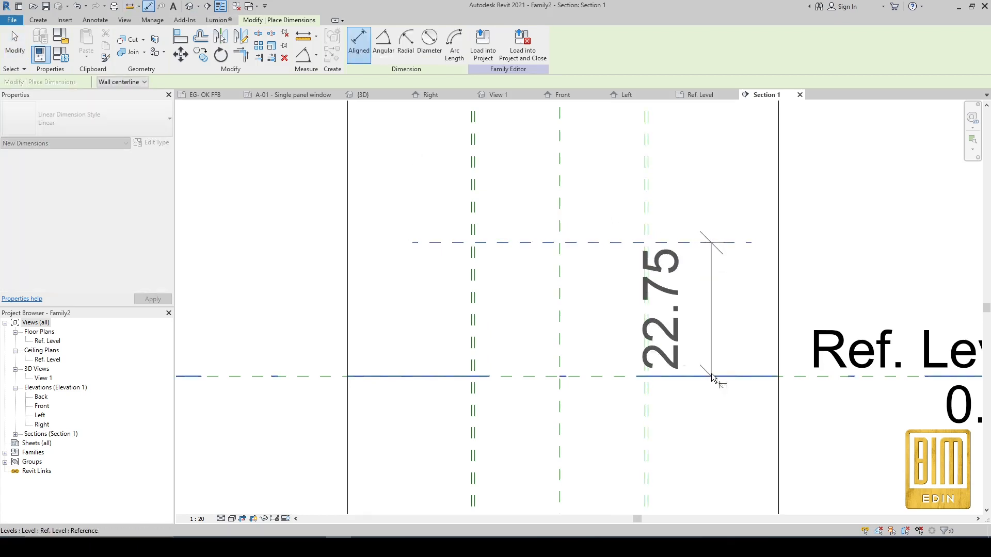
pyautogui.scroll(-2, 728, 367)
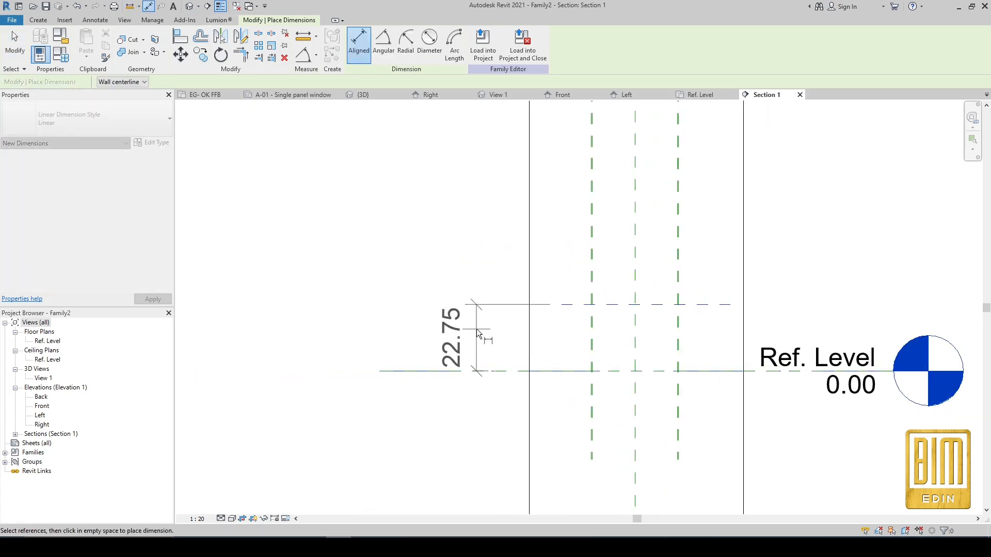
pyautogui.click(479, 337)
pyautogui.click(15, 44)
# Set the horizontal reference plane's height above Ref. Level to 30 cm.
pyautogui.scroll(2, 477, 325)
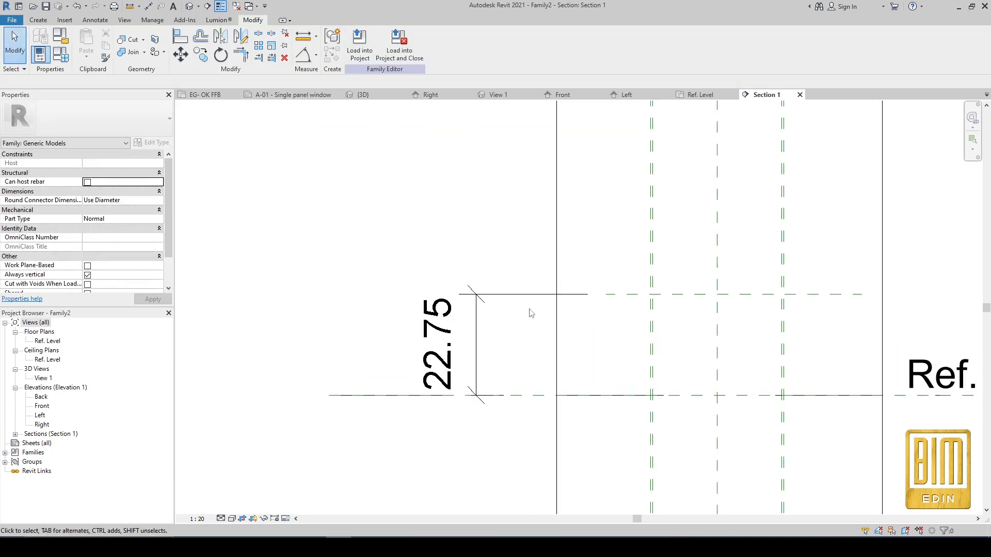
pyautogui.click(480, 333)
pyautogui.click(455, 344)
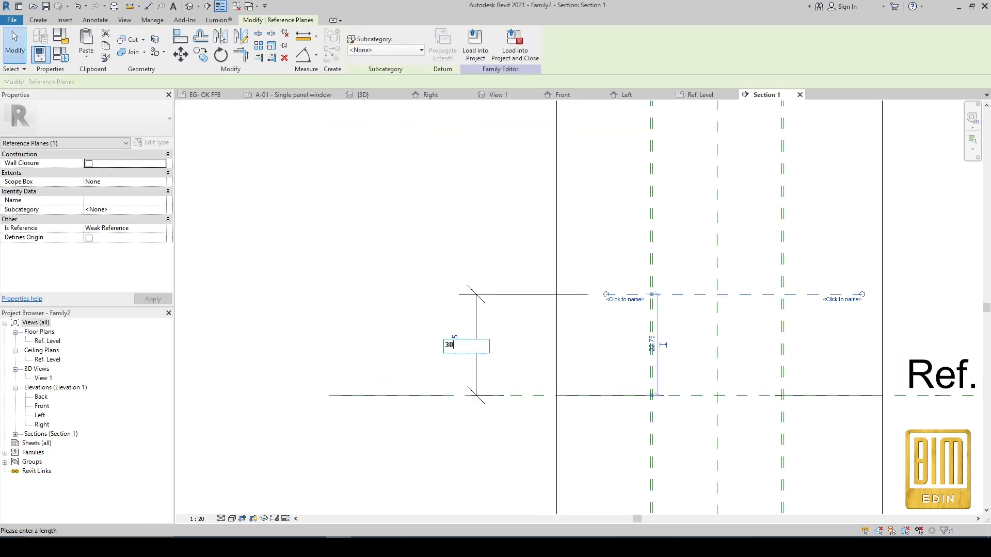
pyautogui.write('30')
pyautogui.press('Return')
pyautogui.click(593, 342)
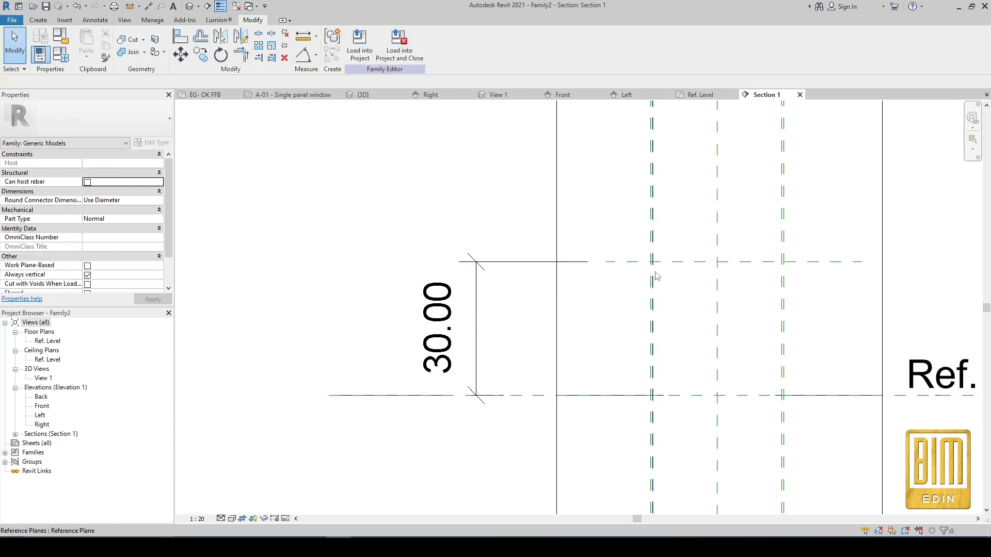
# Label the height dimension with a new type parameter named ROLING SHUTTER HIGHT.
pyautogui.click(485, 293)
pyautogui.click(457, 44)
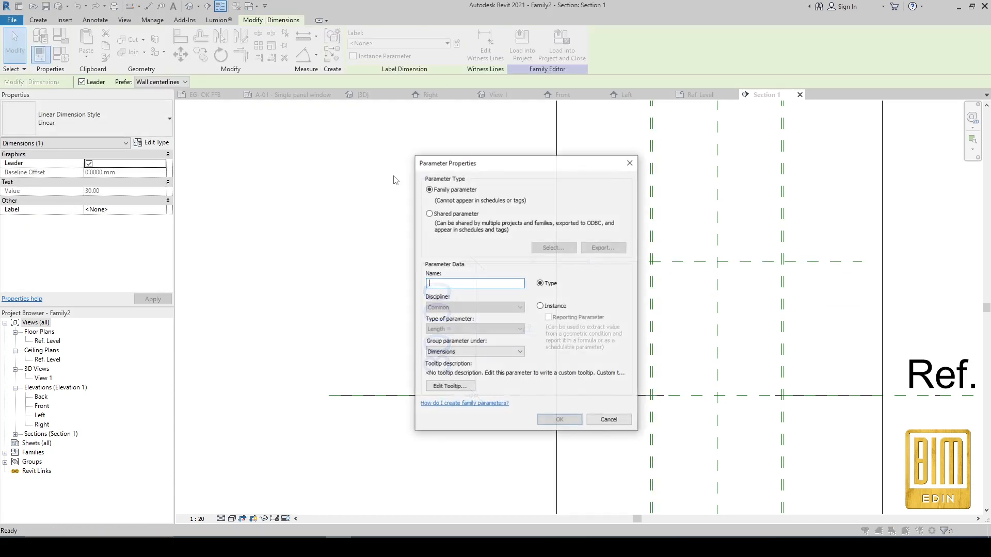
pyautogui.write('ROLIN')
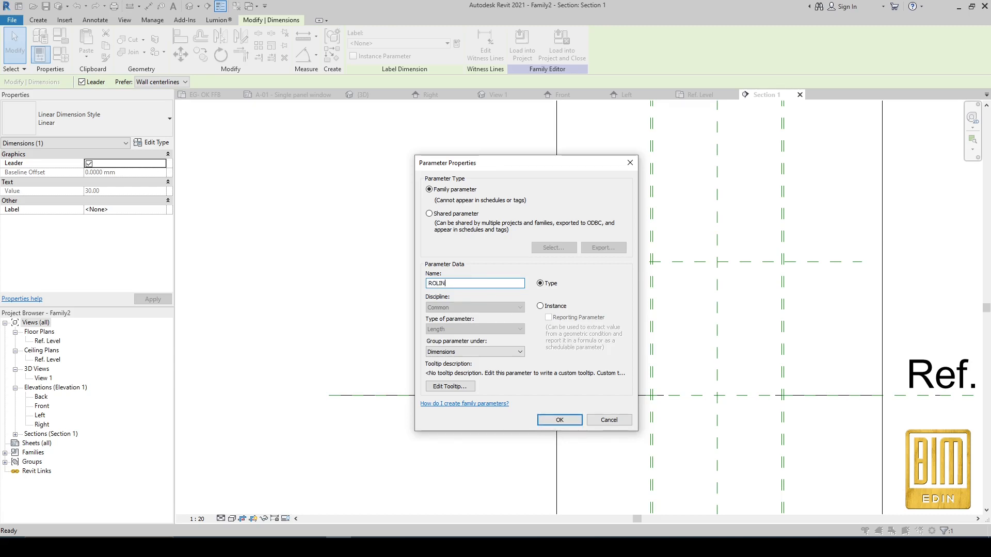
pyautogui.write('G SHUTTER')
pyautogui.click(553, 419)
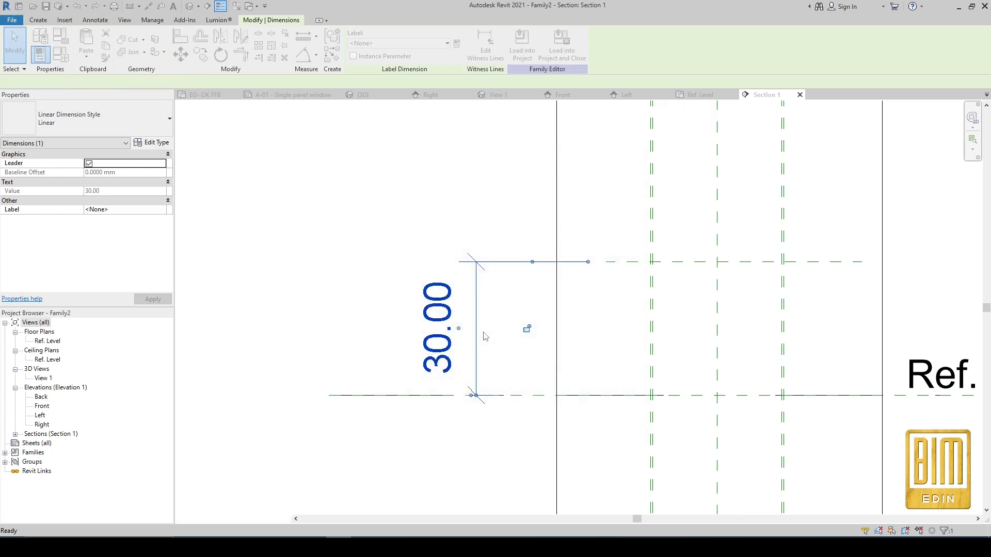
pyautogui.click(493, 216)
pyautogui.scroll(5, 491, 215)
pyautogui.scroll(-3, 491, 222)
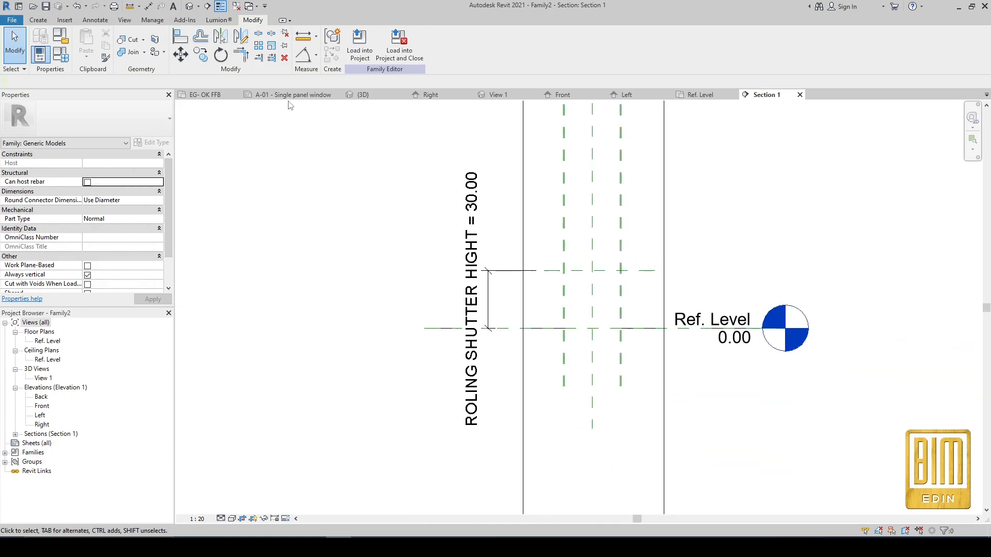
# Examine the balcony door's type parameters on sheet A-01 - Single panel window and return to the family's Section 1 view.
pyautogui.click(291, 95)
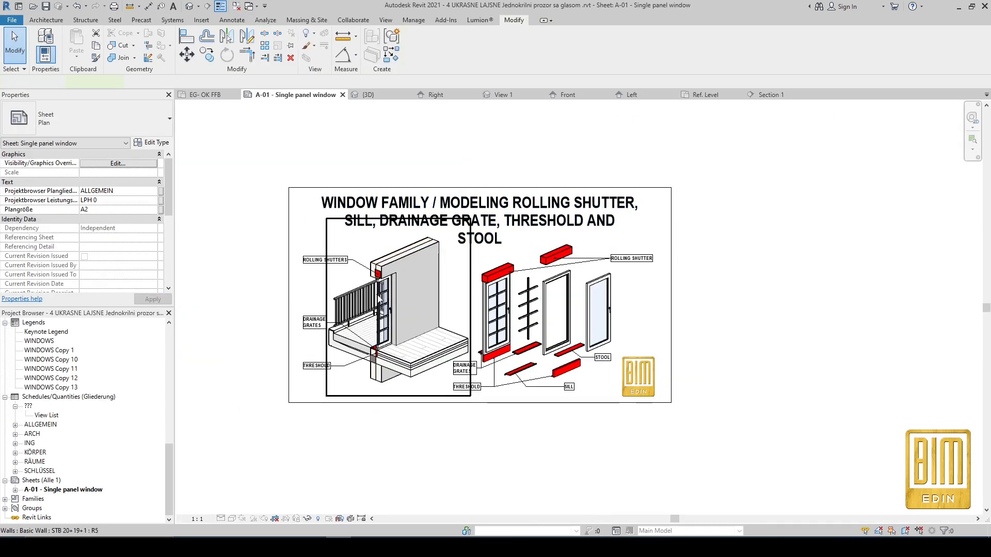
pyautogui.doubleClick(379, 296)
pyautogui.scroll(3, 378, 296)
pyautogui.click(383, 310)
pyautogui.click(151, 142)
pyautogui.scroll(-7, 190, 315)
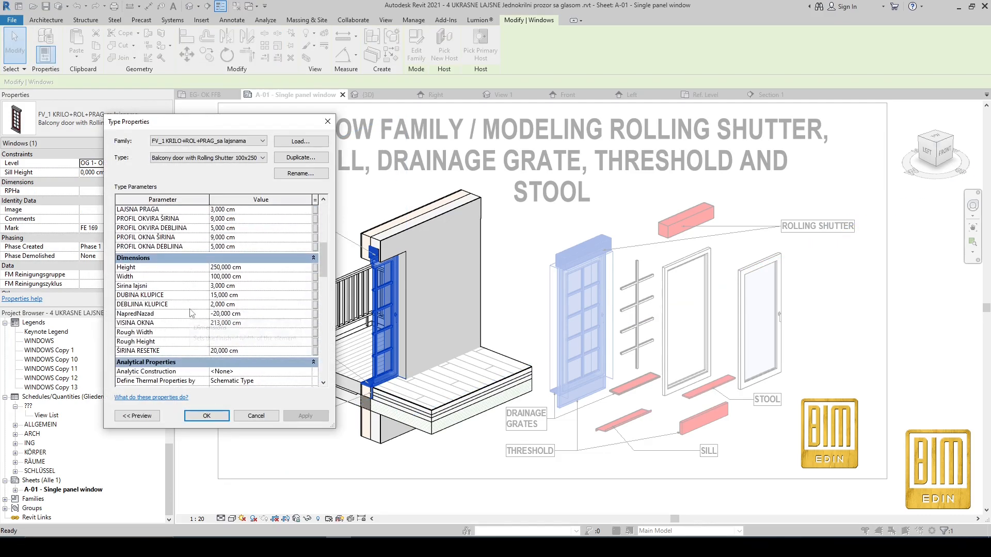
pyautogui.click(327, 121)
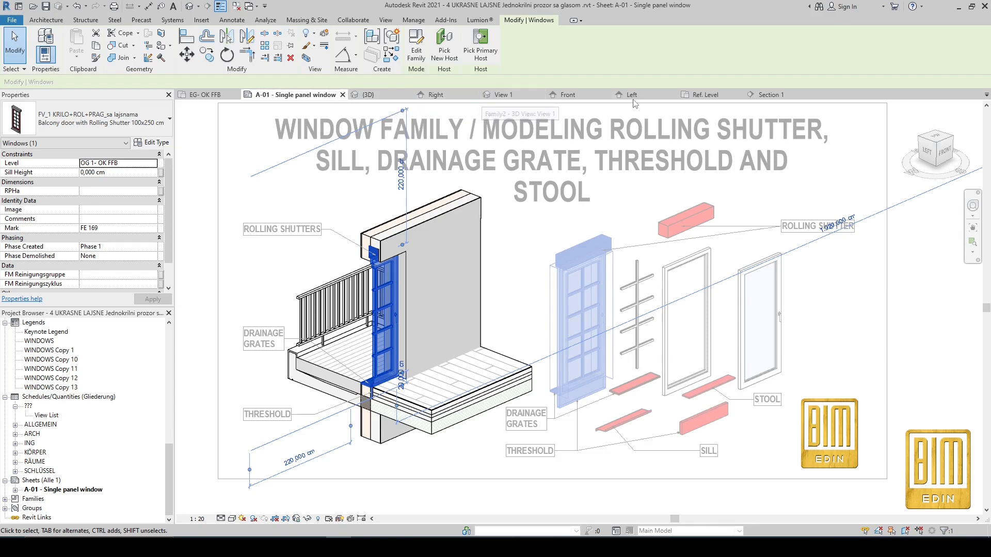
pyautogui.click(773, 96)
# Undo the ROLING SHUTTER HIGHT parameter label on the height dimension.
pyautogui.scroll(3, 480, 281)
pyautogui.click(482, 284)
pyautogui.press('Escape')
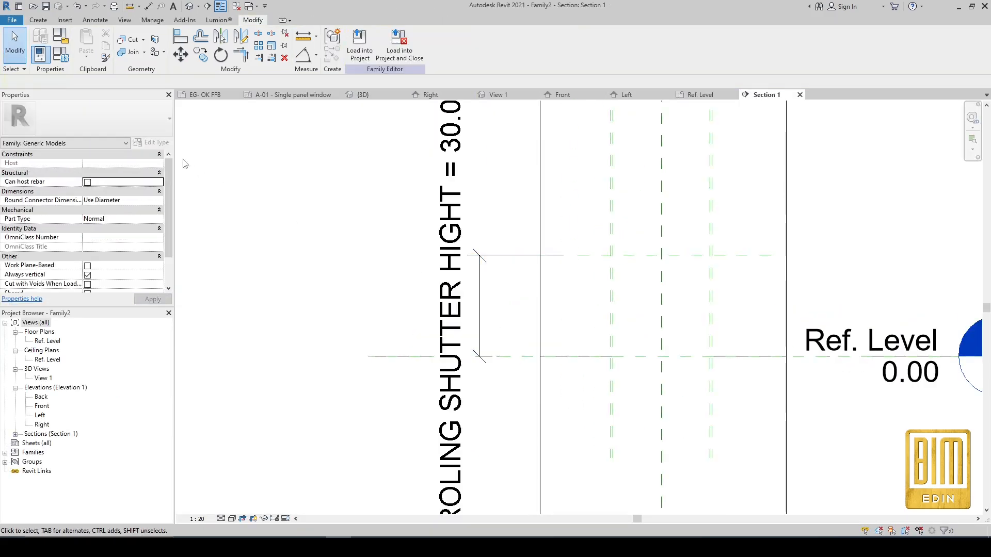
pyautogui.click(455, 284)
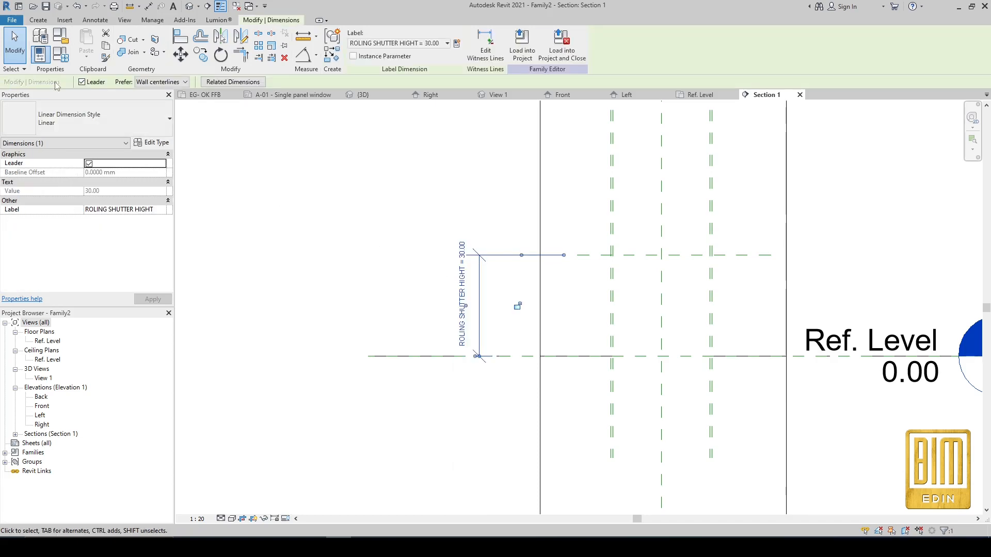
pyautogui.click(61, 54)
pyautogui.click(318, 138)
pyautogui.hotkey('ctrl', 'z')
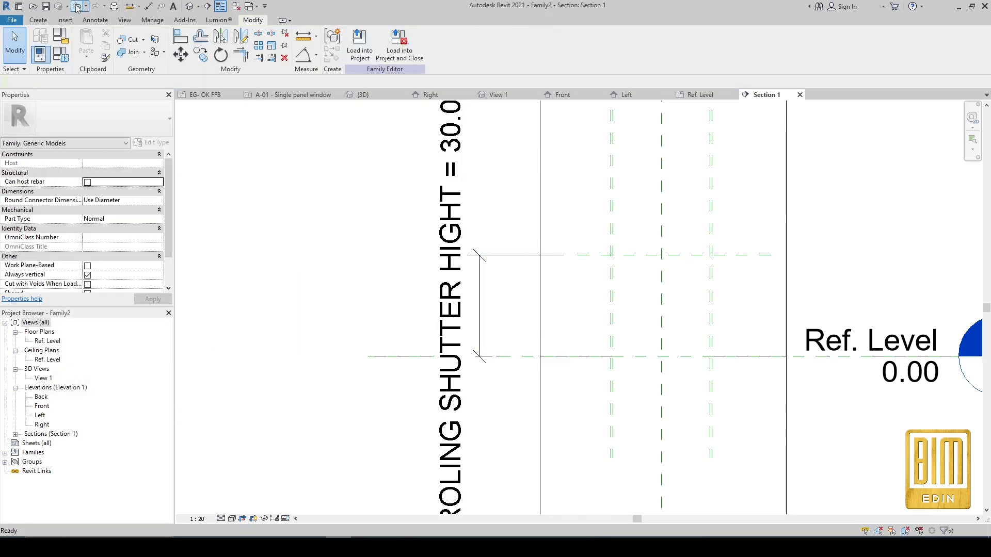
# Label the 30 cm height dimension with a new type parameter named ROLING SHUTTER HEIGHT.
pyautogui.scroll(1, 489, 234)
pyautogui.click(476, 281)
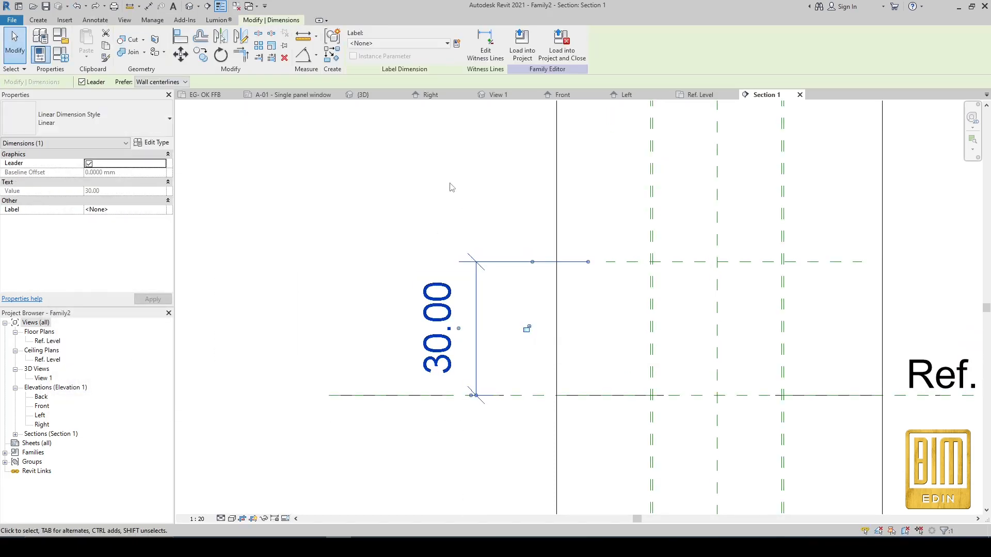
pyautogui.click(457, 45)
pyautogui.write('ROLING SHUTTER HEIGHT')
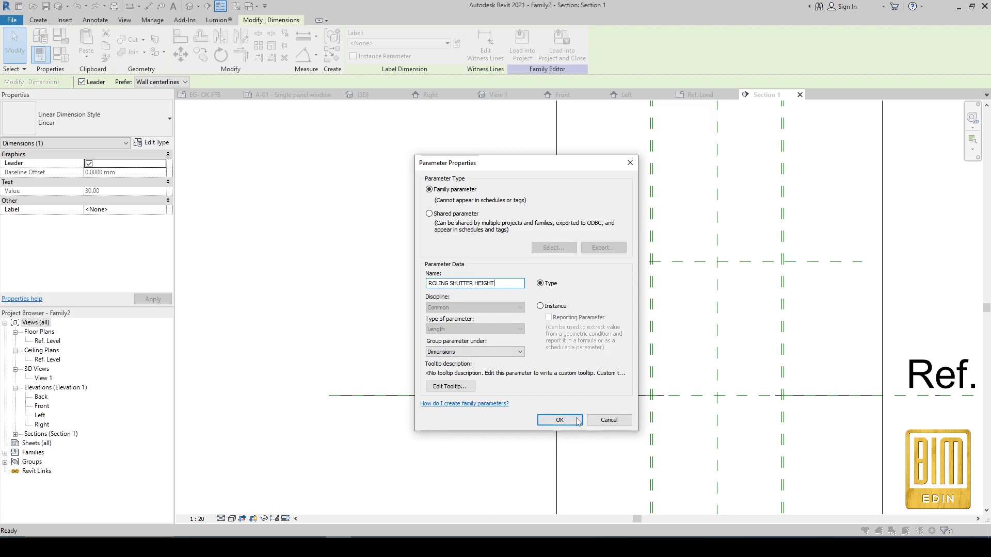
pyautogui.click(559, 420)
# Copy the upper horizontal reference plane 0.5 cm downward, toward Ref. Level.
pyautogui.scroll(-2, 516, 315)
pyautogui.scroll(4, 643, 282)
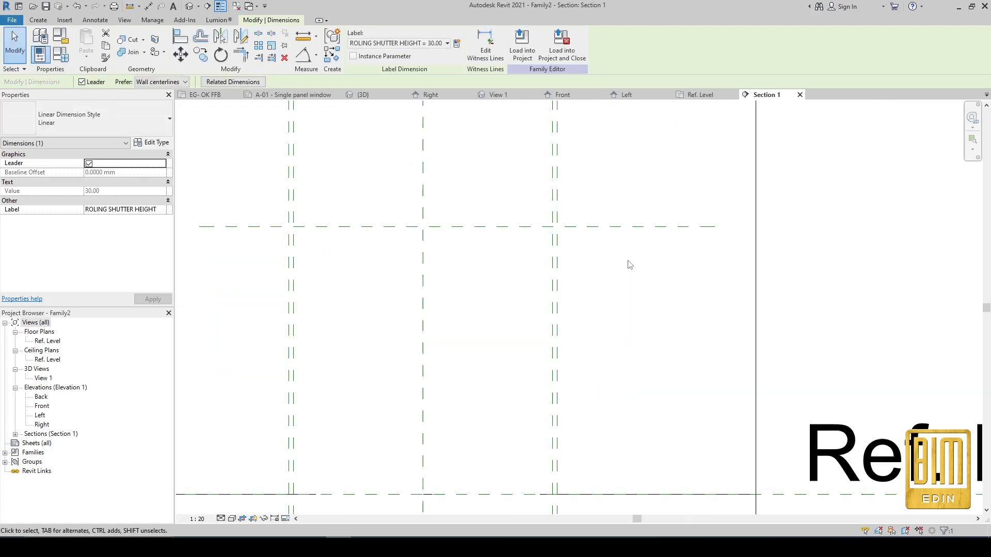
pyautogui.click(605, 227)
pyautogui.click(200, 54)
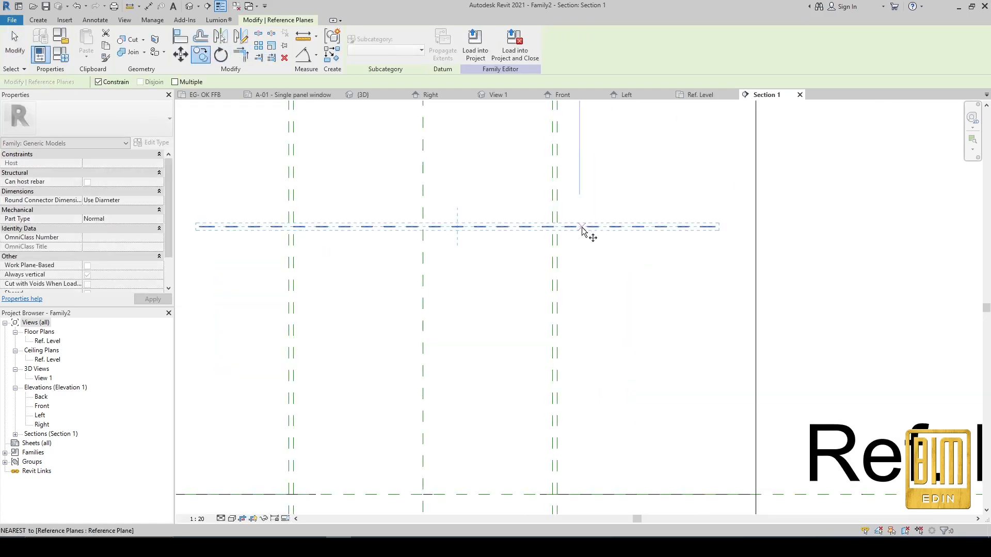
pyautogui.click(579, 227)
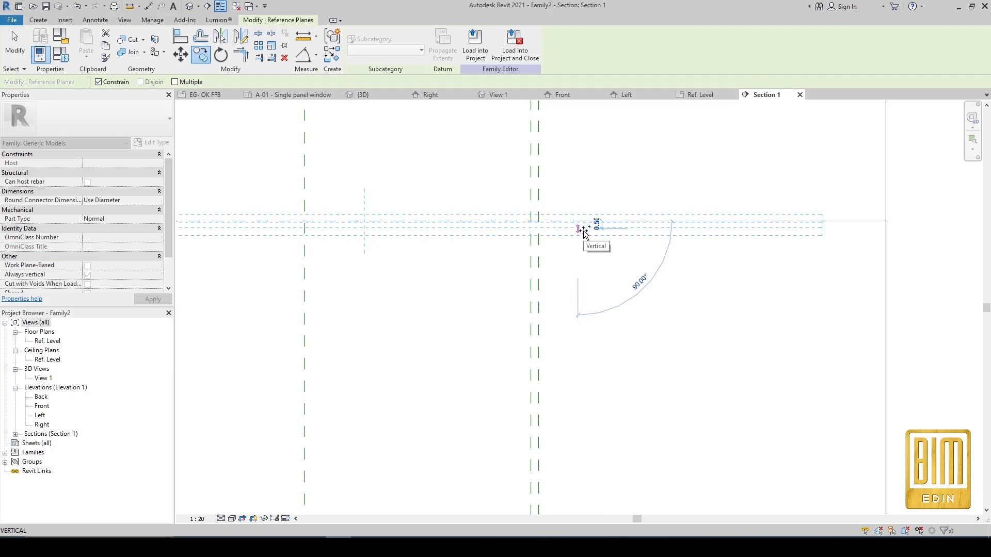
pyautogui.click(582, 227)
pyautogui.scroll(-2, 552, 208)
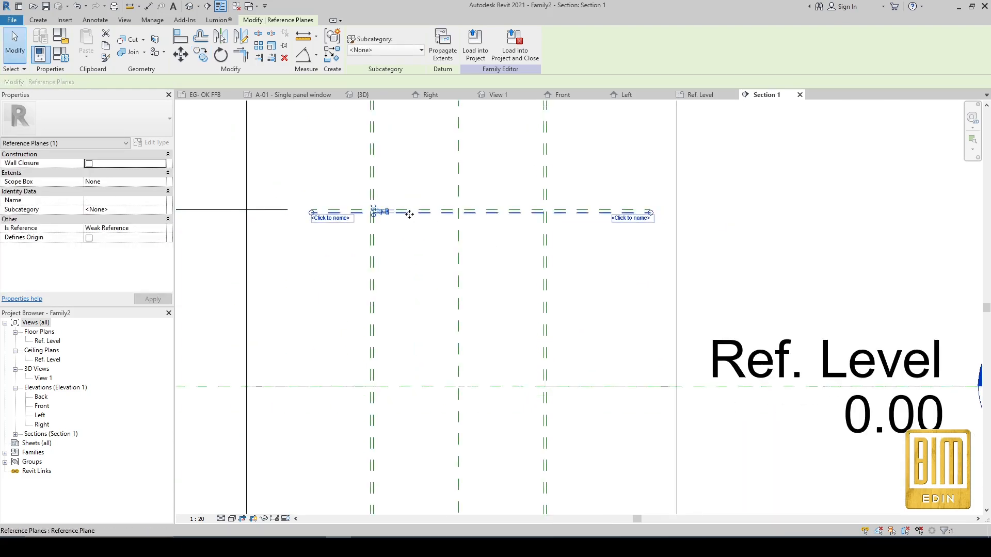
# Copy the inner upper horizontal reference plane 29 cm downward, placing it 0.5 cm above Ref. Level.
pyautogui.press('c')
pyautogui.press('o')
pyautogui.click(486, 212)
pyautogui.click(480, 383)
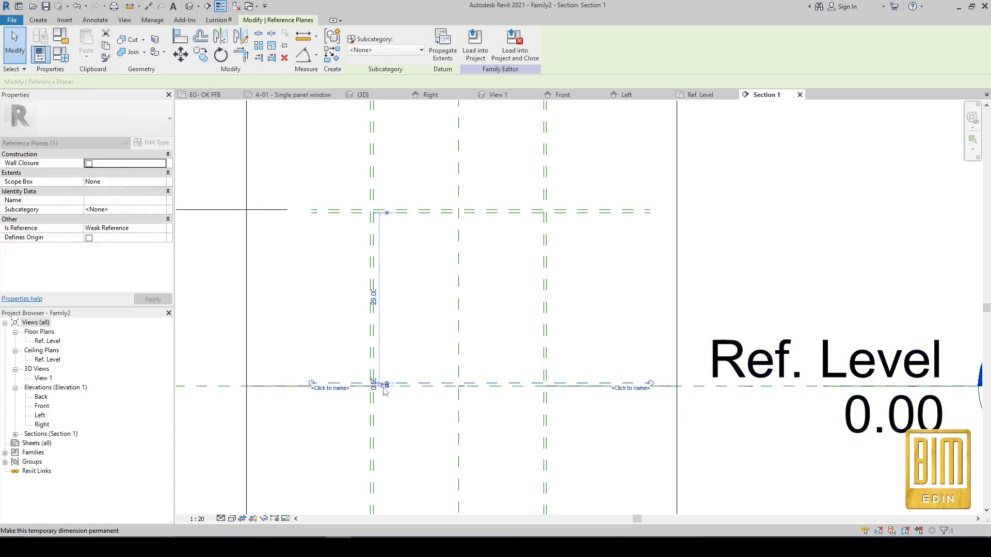
pyautogui.scroll(3, 383, 386)
pyautogui.press('Escape')
pyautogui.scroll(-3, 425, 352)
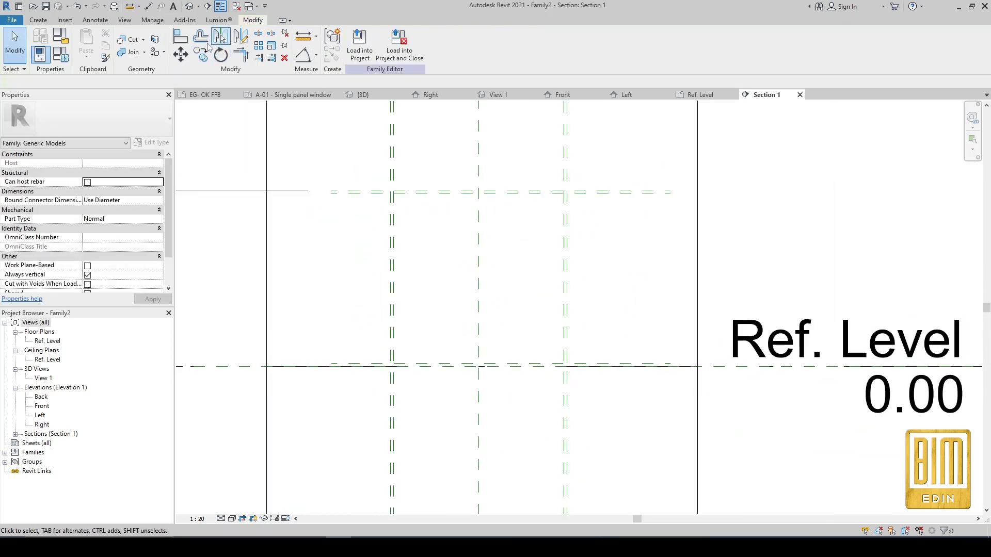
# Dimension the small offsets between the two upper horizontal reference planes and between Ref. Level and the plane just above it.
pyautogui.press('d')
pyautogui.press('i')
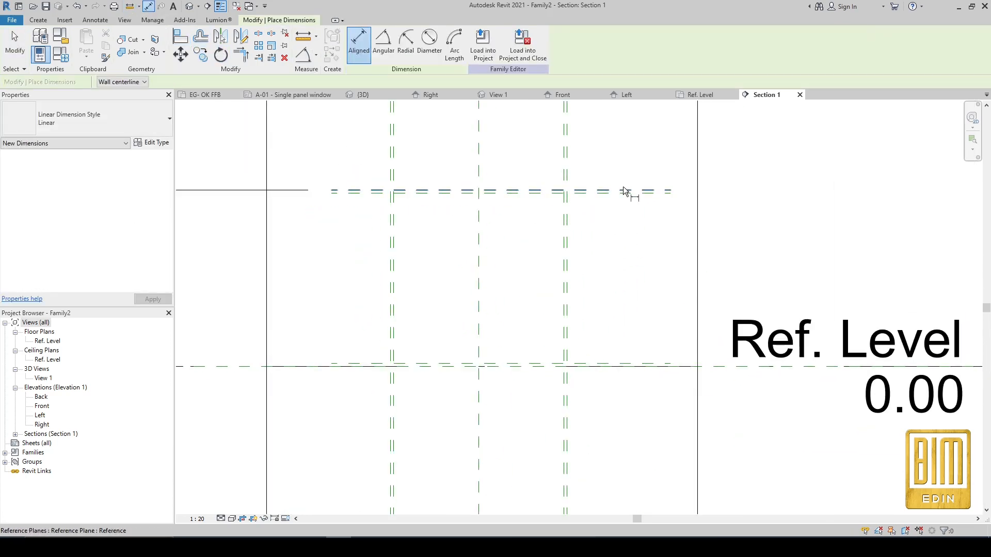
pyautogui.click(640, 192)
pyautogui.press('Escape')
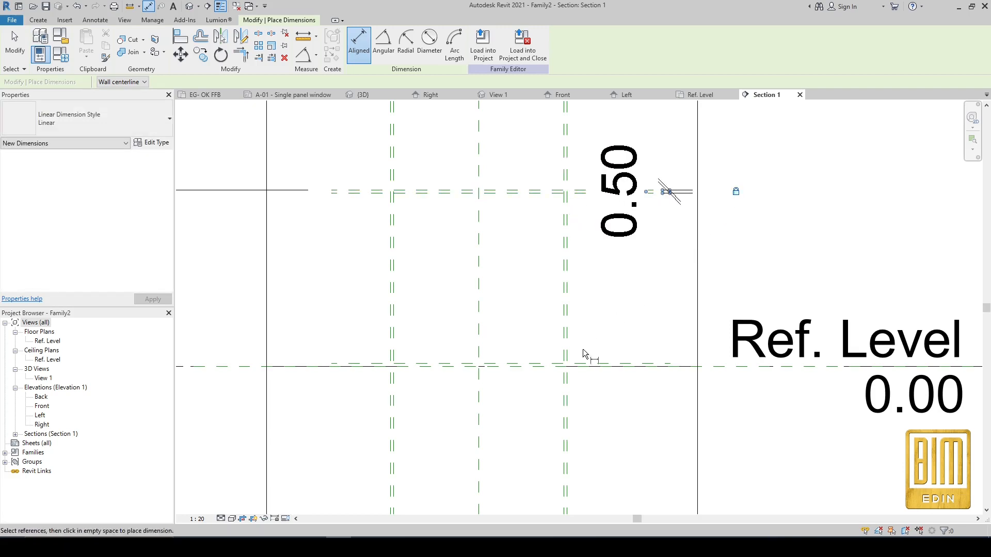
pyautogui.click(645, 368)
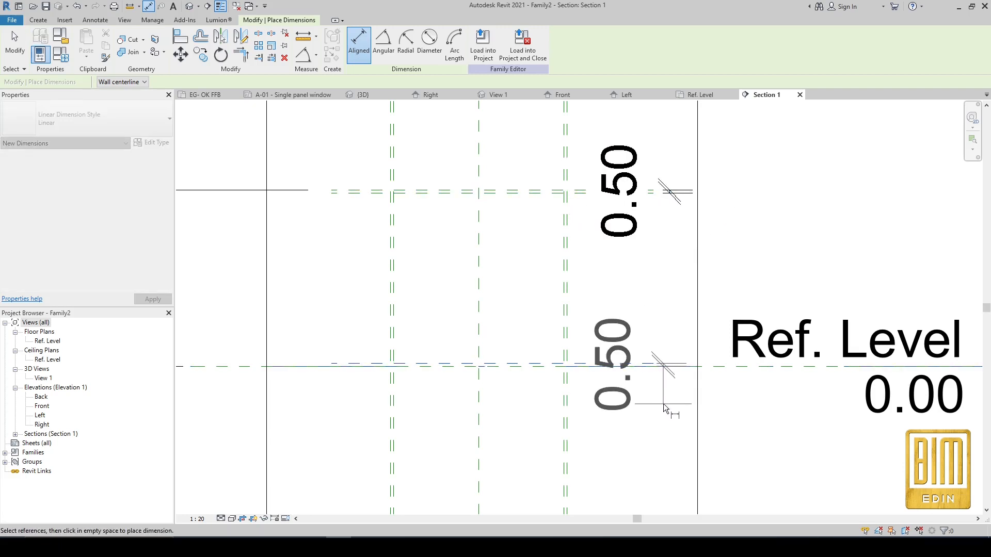
pyautogui.click(665, 363)
pyautogui.scroll(-3, 532, 261)
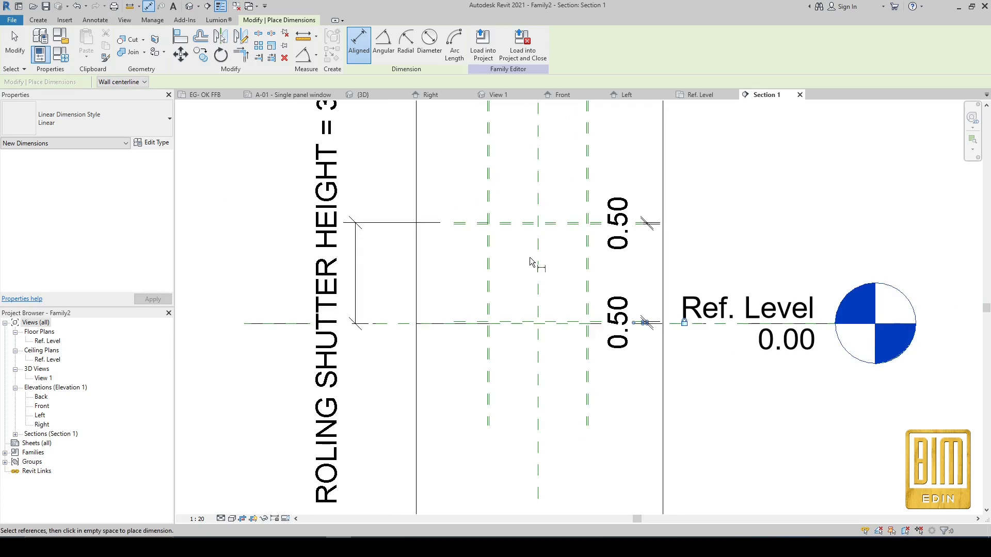
pyautogui.scroll(2, 532, 262)
# Check the reference planes on the Ref. Level floor plan and return to Section 1 from its section mark.
pyautogui.doubleClick(45, 341)
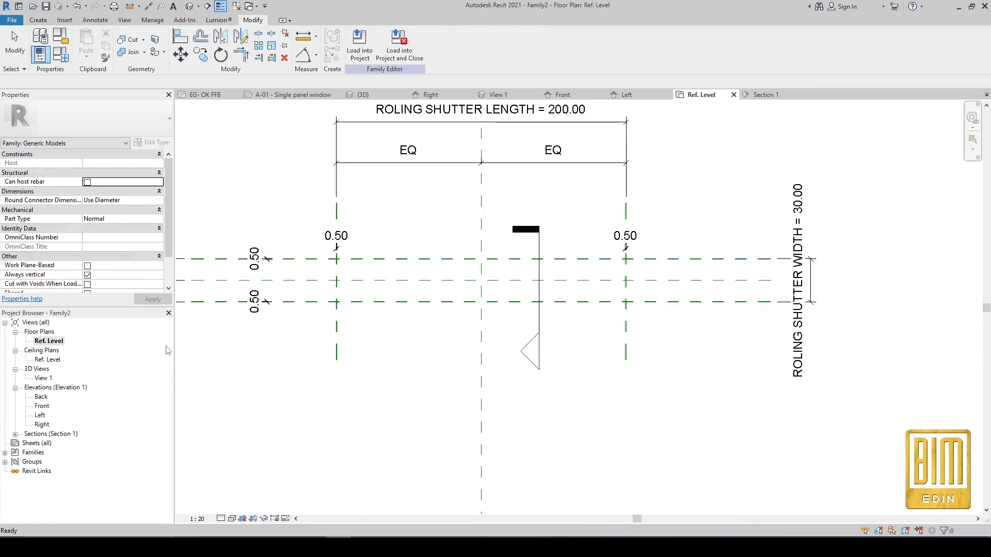
pyautogui.scroll(4, 341, 241)
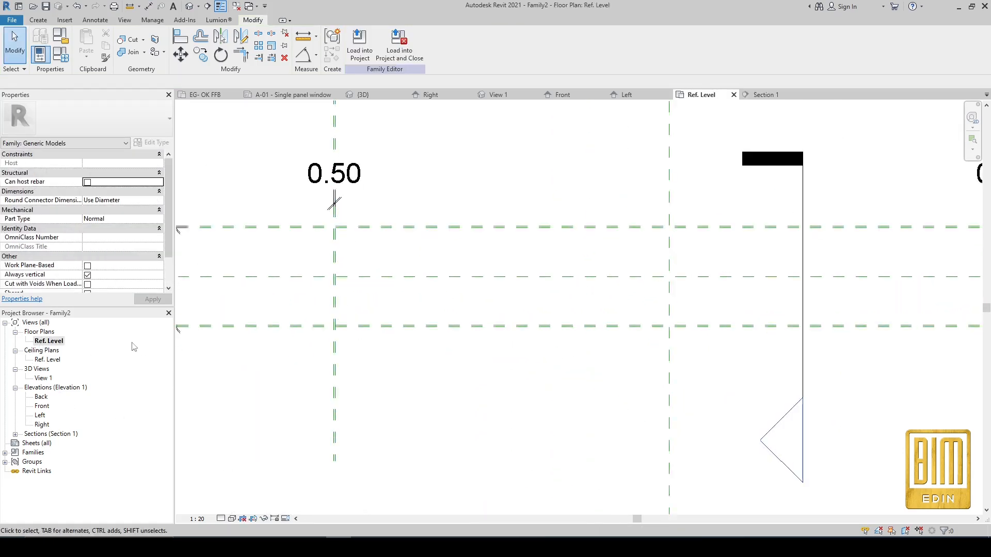
pyautogui.scroll(-4, 412, 283)
pyautogui.click(609, 240)
pyautogui.rightClick(609, 240)
pyautogui.click(642, 301)
# Start an extrusion in Section 1 and choose to specify its work plane by name.
pyautogui.click(39, 20)
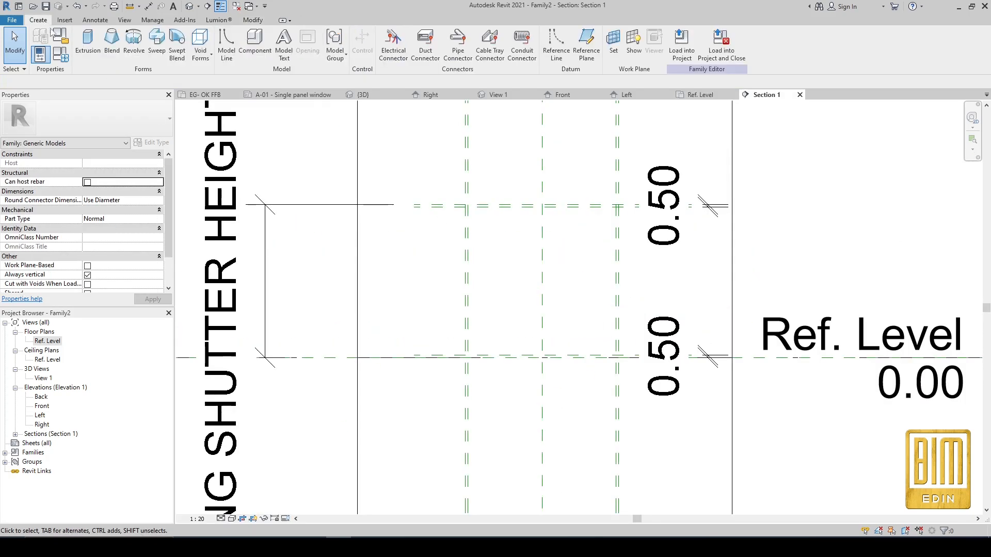
pyautogui.click(88, 45)
pyautogui.click(479, 276)
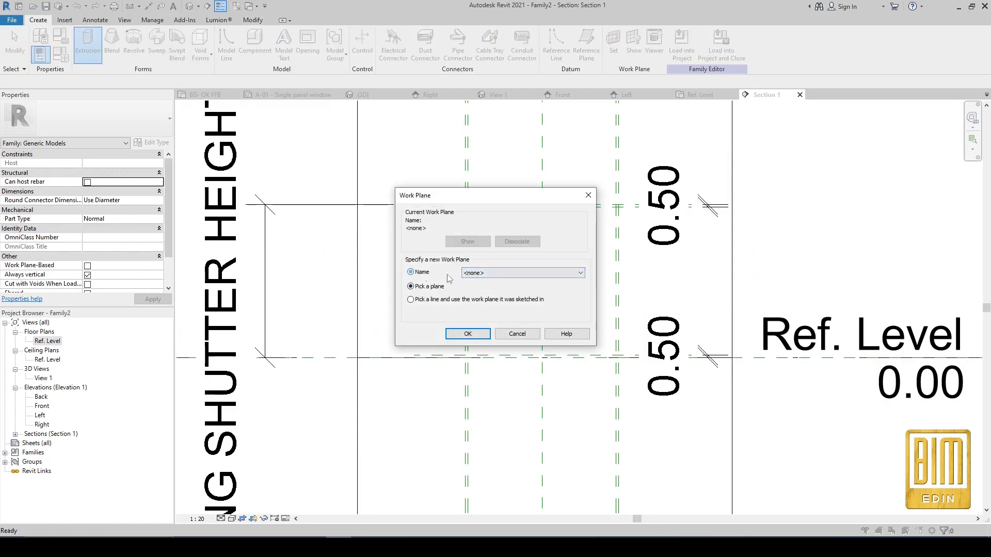
# On the Center (Left/Right) work plane, sketch a 30 by 30 rectangle along the outer reference planes and lock its four sides.
pyautogui.click(514, 302)
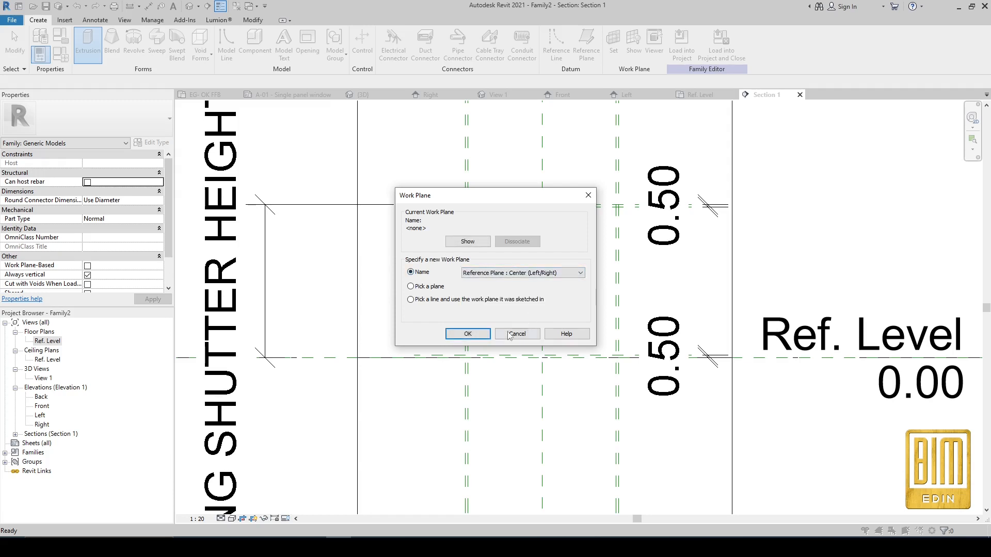
pyautogui.click(467, 334)
pyautogui.scroll(3, 464, 206)
pyautogui.click(387, 34)
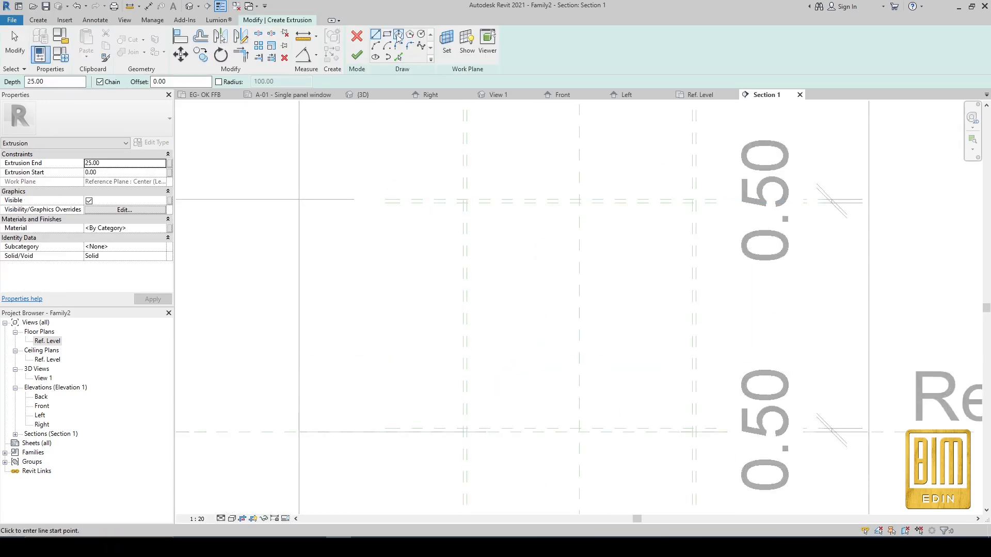
pyautogui.click(463, 200)
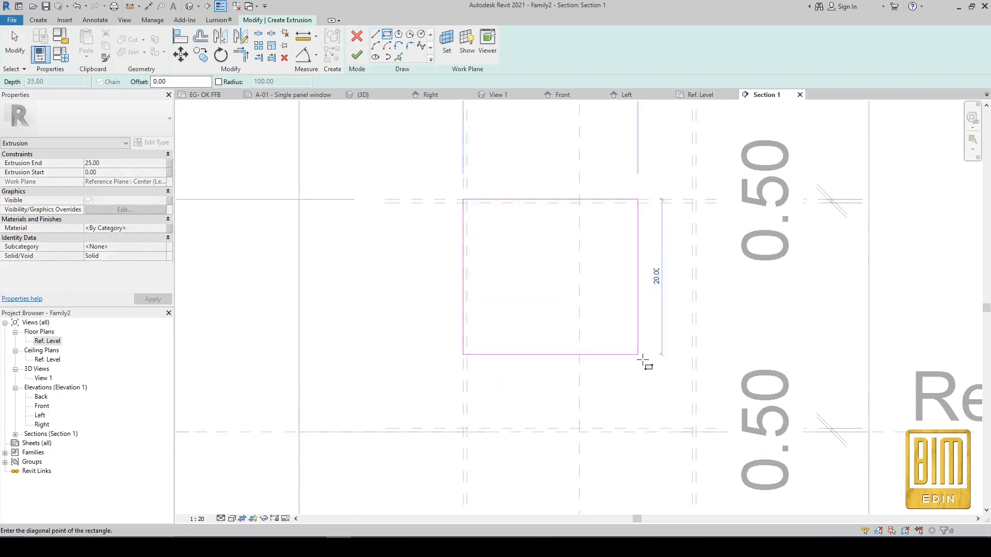
pyautogui.click(697, 432)
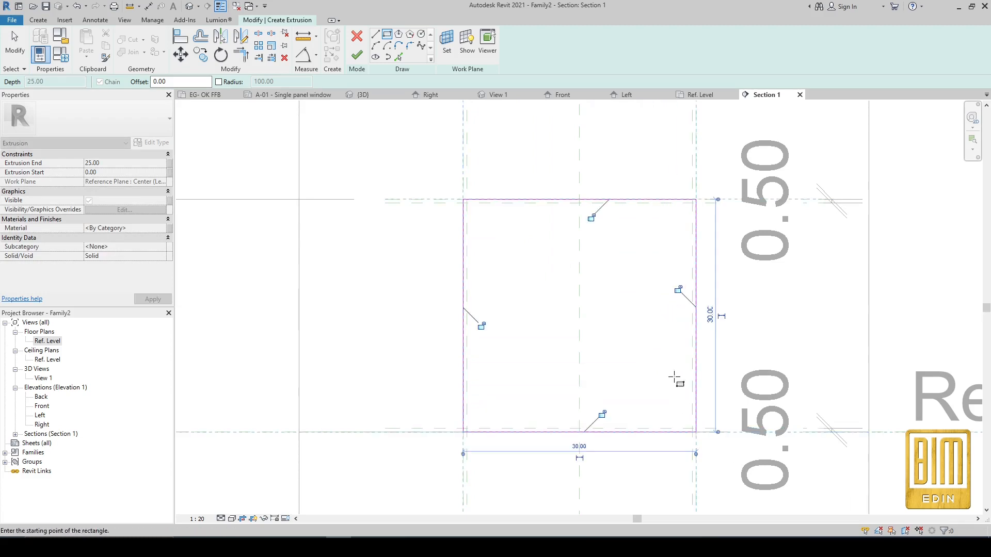
pyautogui.click(592, 218)
pyautogui.click(602, 415)
pyautogui.click(481, 327)
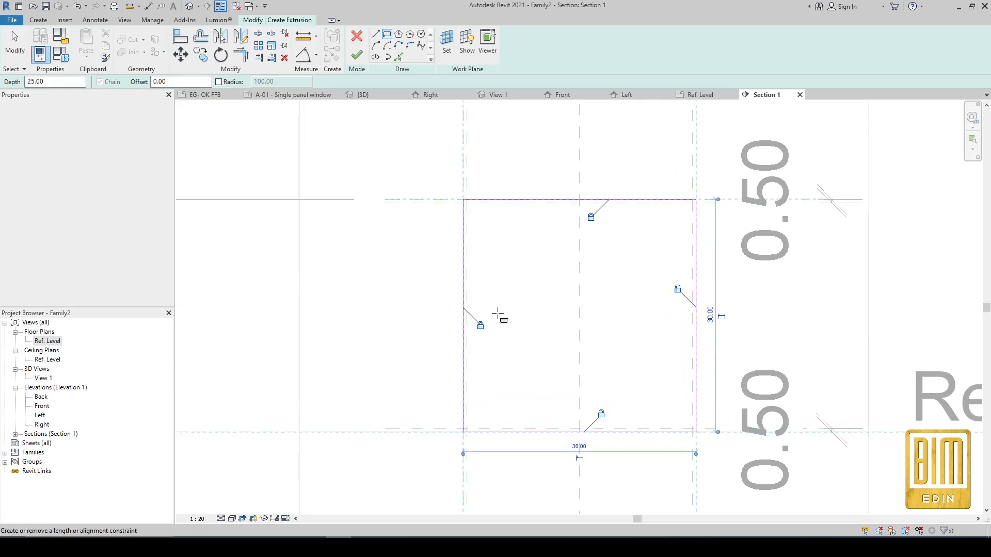
# Sketch a 29 by 29 rectangle along the inner reference planes, lock its sides to them, and finish the extrusion.
pyautogui.click(467, 203)
pyautogui.click(693, 428)
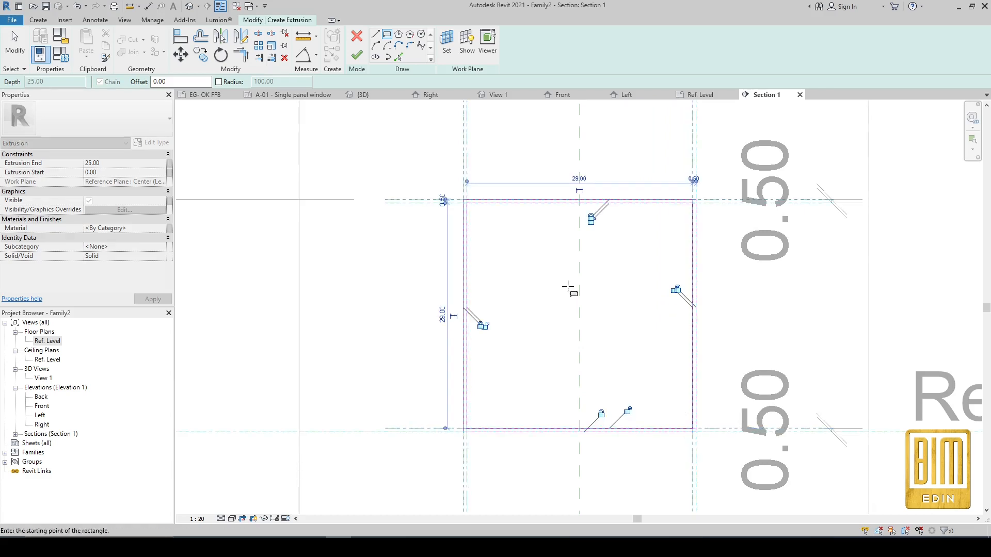
pyautogui.click(676, 289)
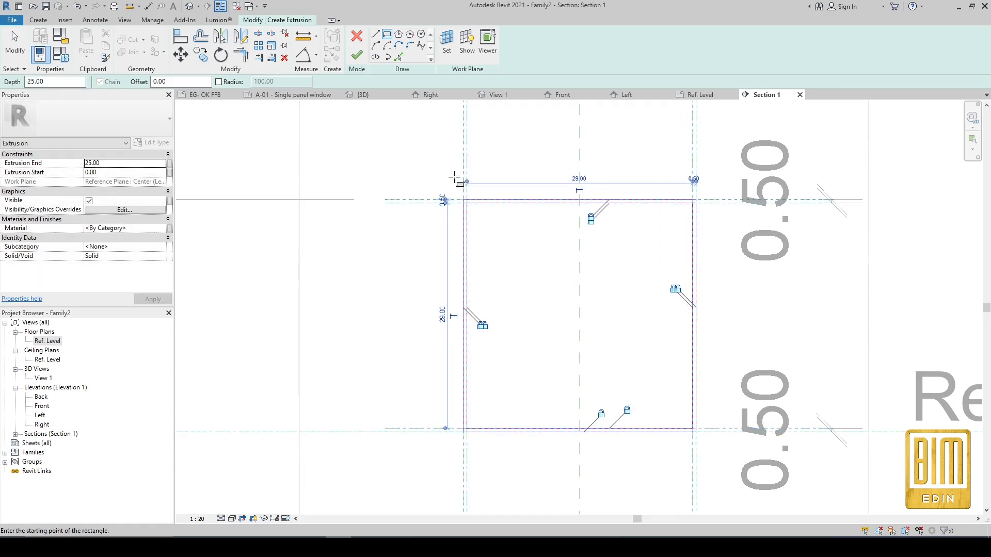
pyautogui.click(357, 55)
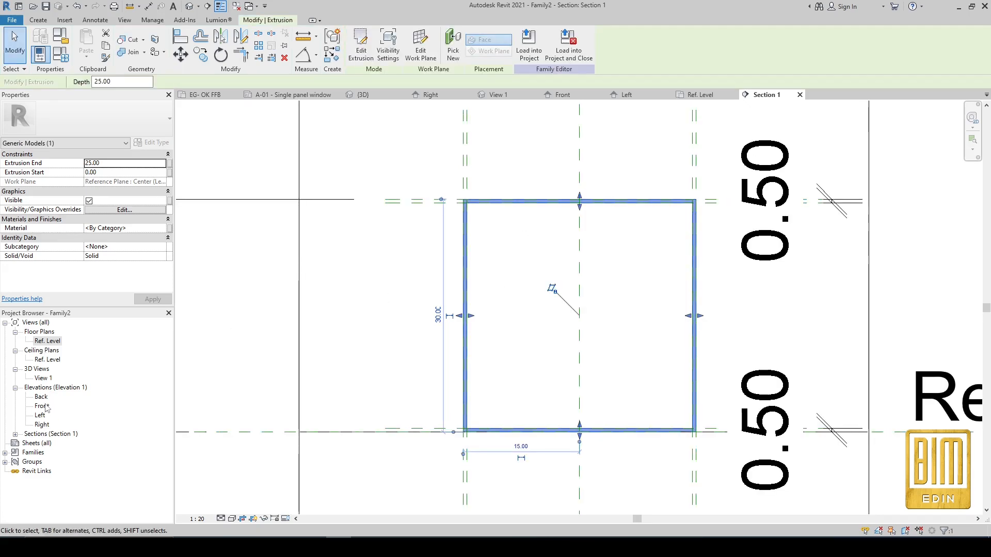
# In the Ref. Level plan, stretch the hollow extrusion leftward, then align and lock its left end to the inner left reference plane.
pyautogui.doubleClick(45, 341)
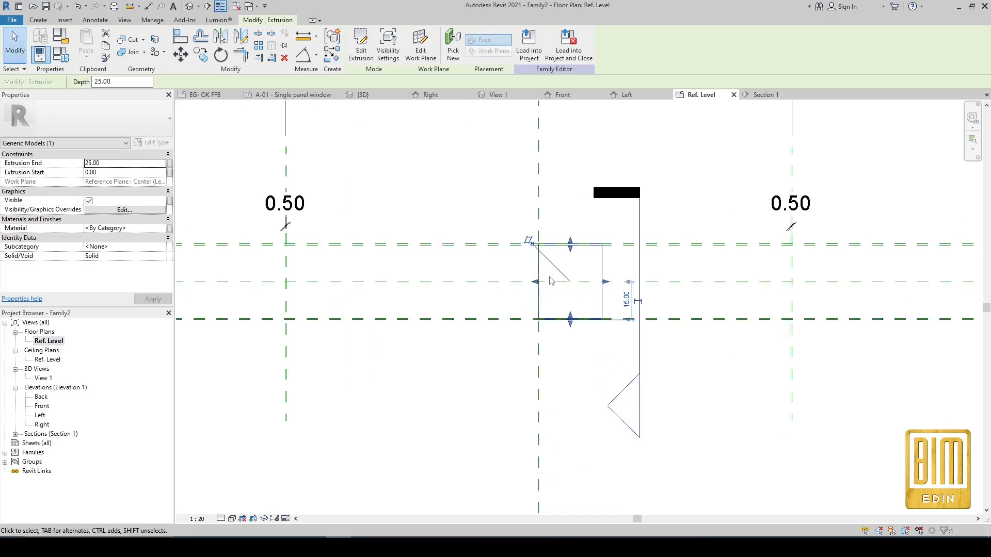
pyautogui.press('a')
pyautogui.press('l')
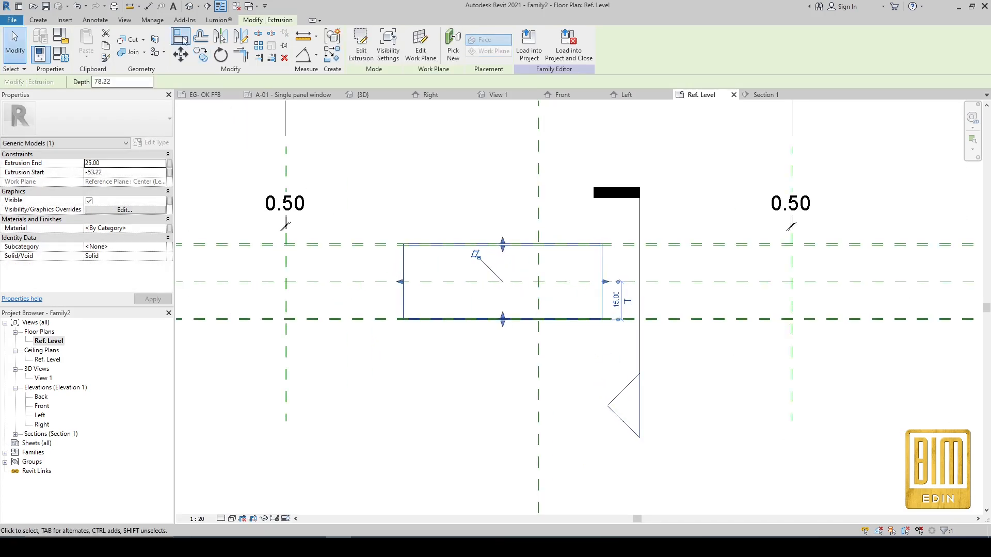
pyautogui.scroll(3, 285, 268)
pyautogui.click(294, 269)
pyautogui.scroll(-3, 296, 270)
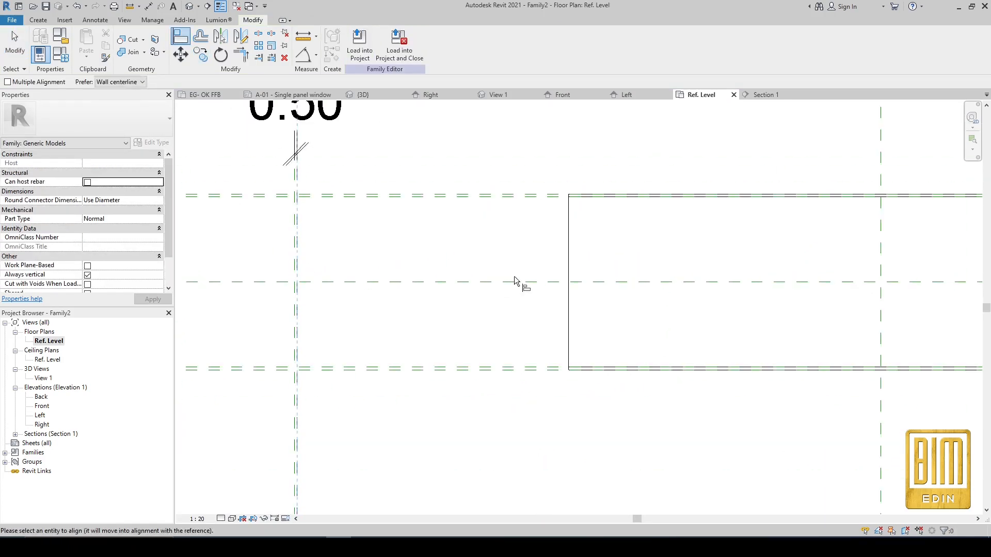
pyautogui.click(571, 278)
pyautogui.scroll(-3, 278, 288)
pyautogui.scroll(2, 588, 276)
pyautogui.click(303, 282)
# Align and lock the hollow extrusion's right end to the inner right reference plane, and end the Align command.
pyautogui.scroll(-4, 534, 267)
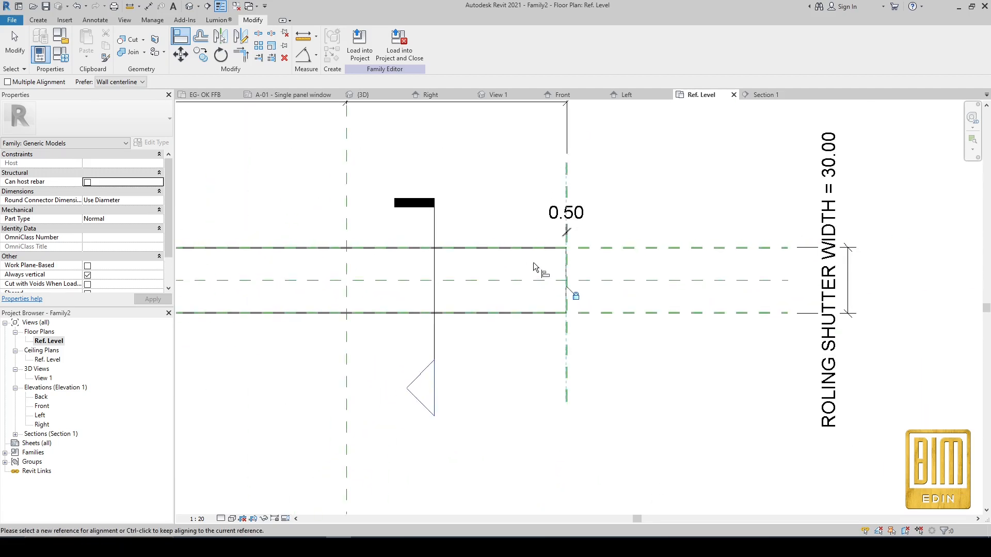
pyautogui.scroll(4, 326, 267)
pyautogui.scroll(2, 324, 266)
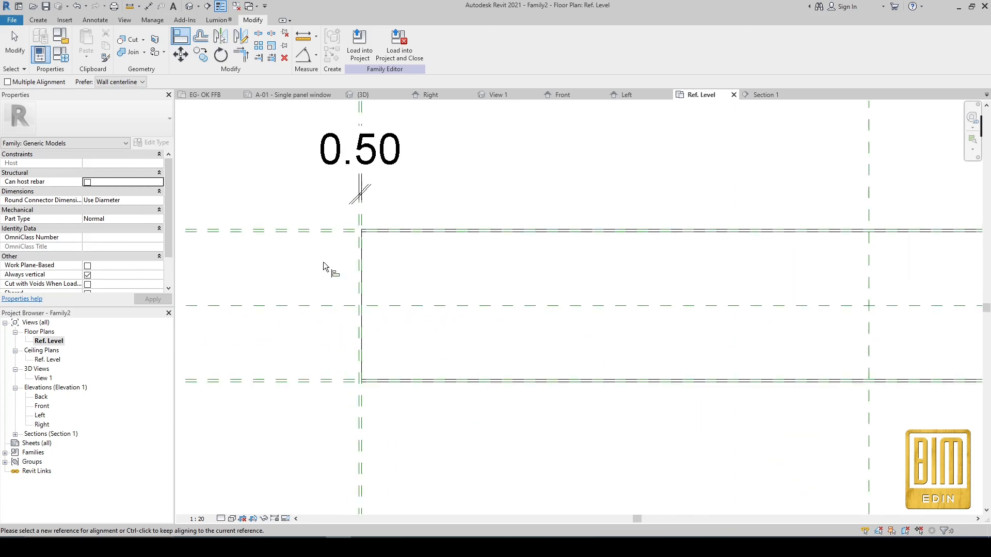
pyautogui.scroll(-5, 324, 266)
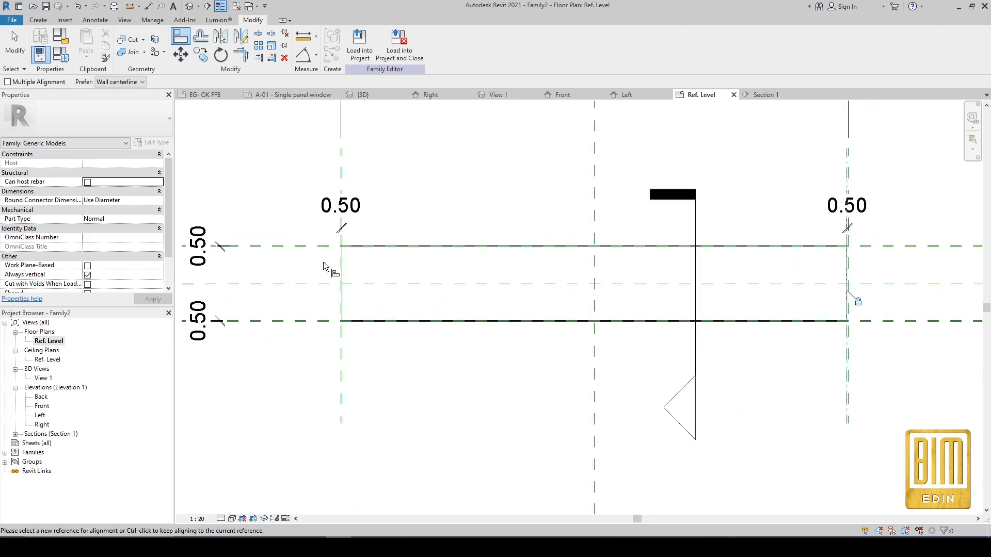
pyautogui.click(27, 53)
# Open the Section 1 view from its section line and start an extrusion on the Center (Left/Right) reference plane.
pyautogui.click(568, 252)
pyautogui.rightClick(564, 241)
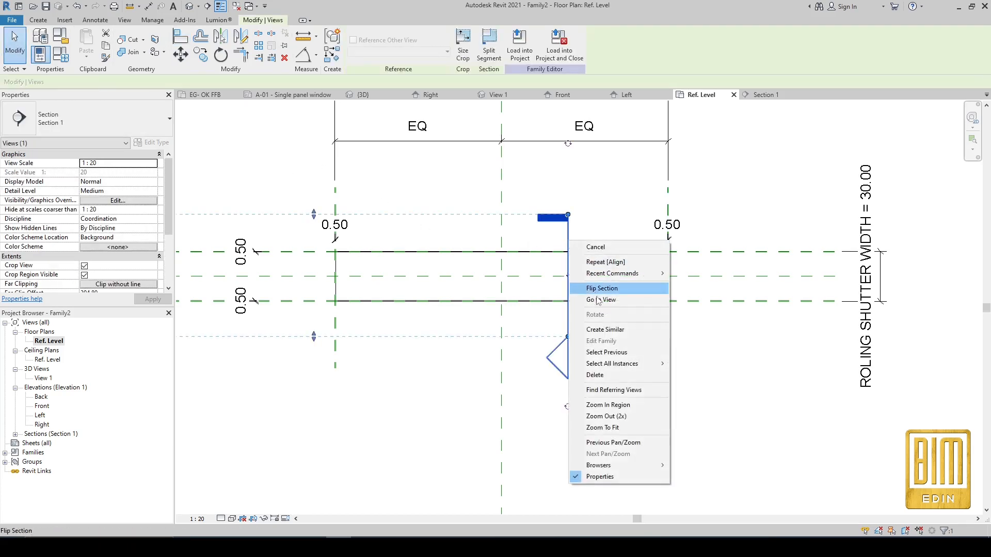
pyautogui.click(595, 303)
pyautogui.click(38, 19)
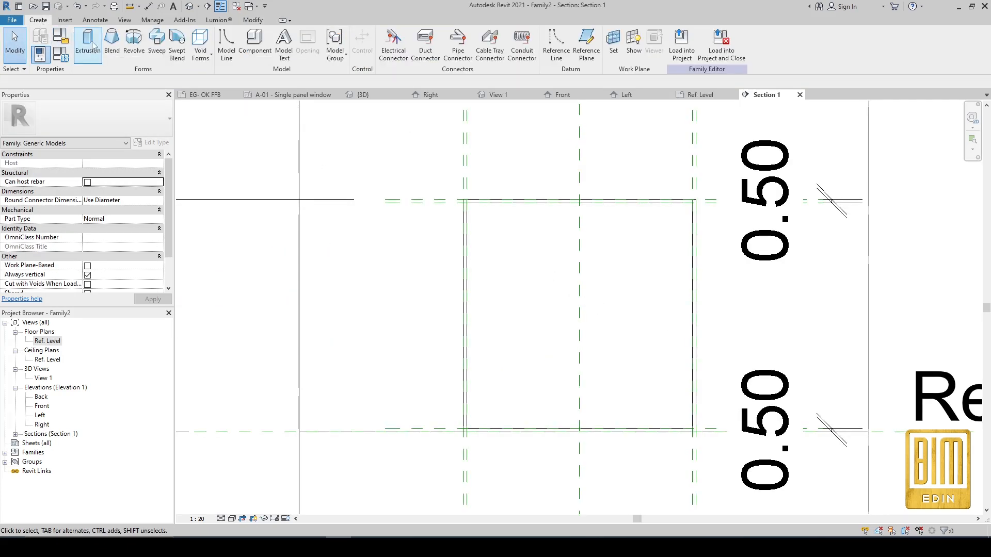
pyautogui.click(88, 44)
pyautogui.click(521, 273)
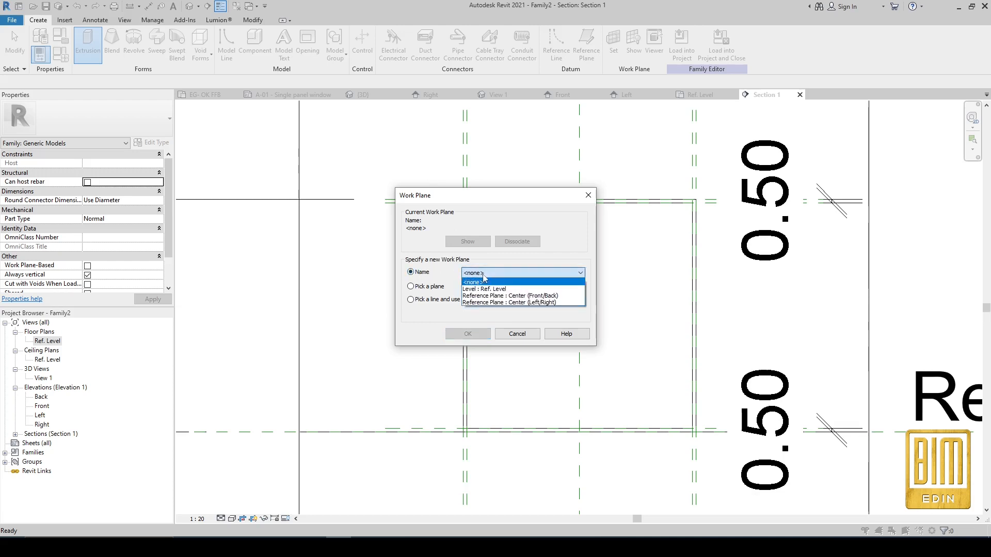
pyautogui.click(517, 304)
pyautogui.click(468, 334)
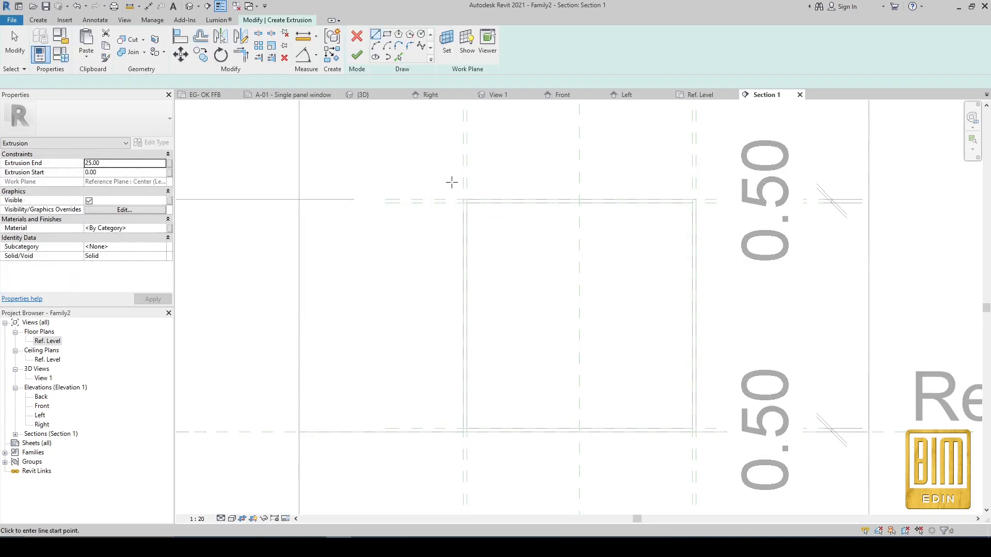
# Sketch a 30 by 30 rectangle along the outer reference planes, lock all four sides, and finish the solid extrusion.
pyautogui.click(386, 34)
pyautogui.click(462, 199)
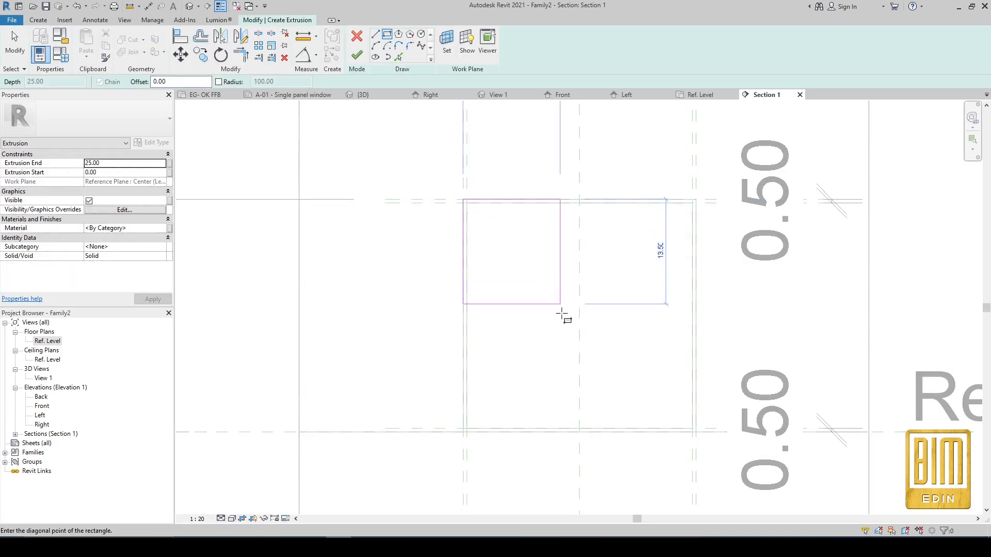
pyautogui.click(696, 431)
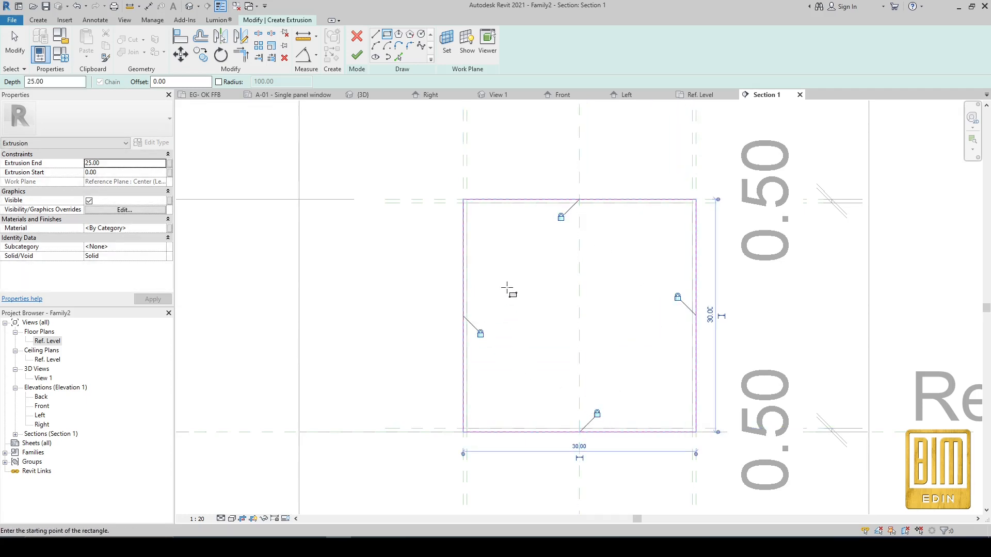
pyautogui.click(357, 54)
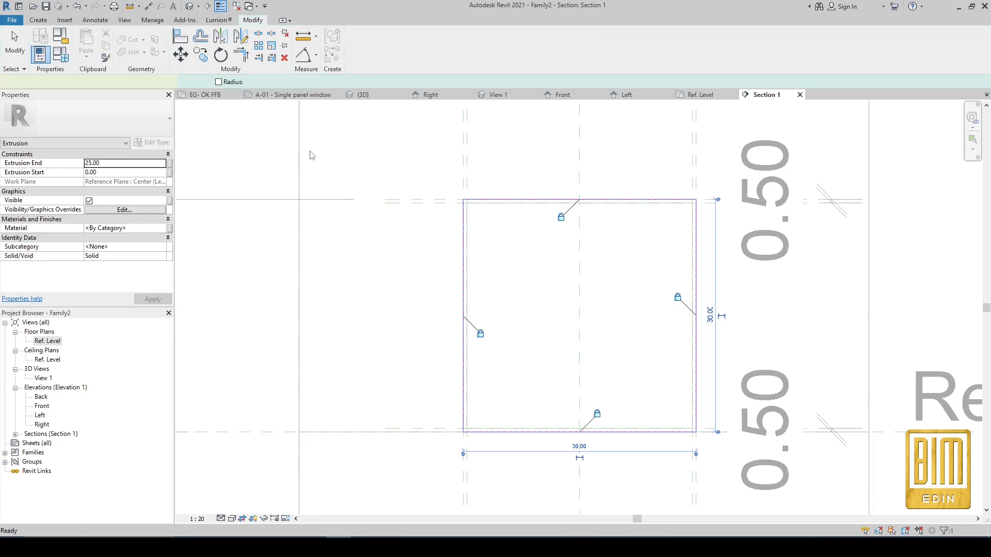
# In the Ref. Level plan, fit the solid extrusion between the outer and inner right reference planes, locking its aligned inner face.
pyautogui.doubleClick(48, 340)
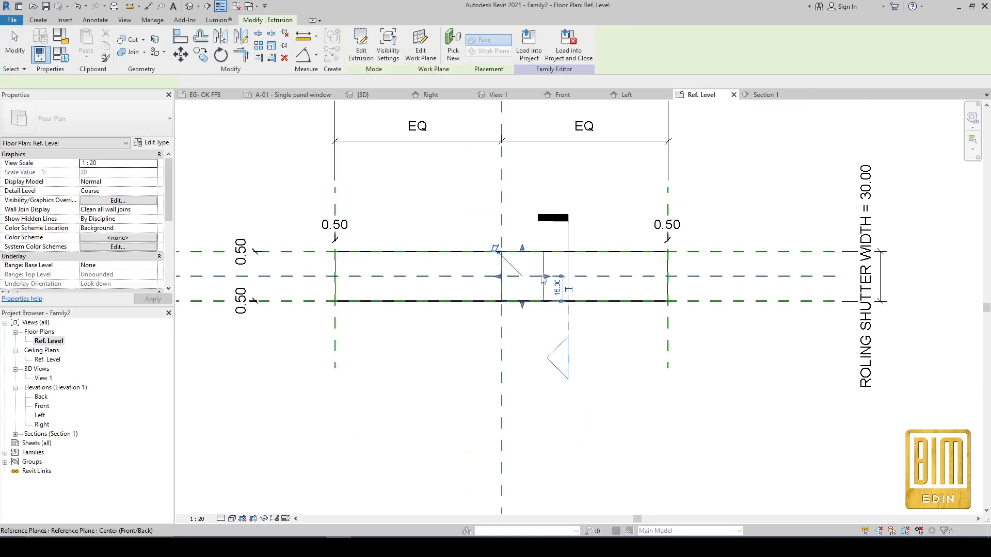
pyautogui.scroll(3, 536, 279)
pyautogui.moveTo(678, 279); pyautogui.dragTo(798, 279)
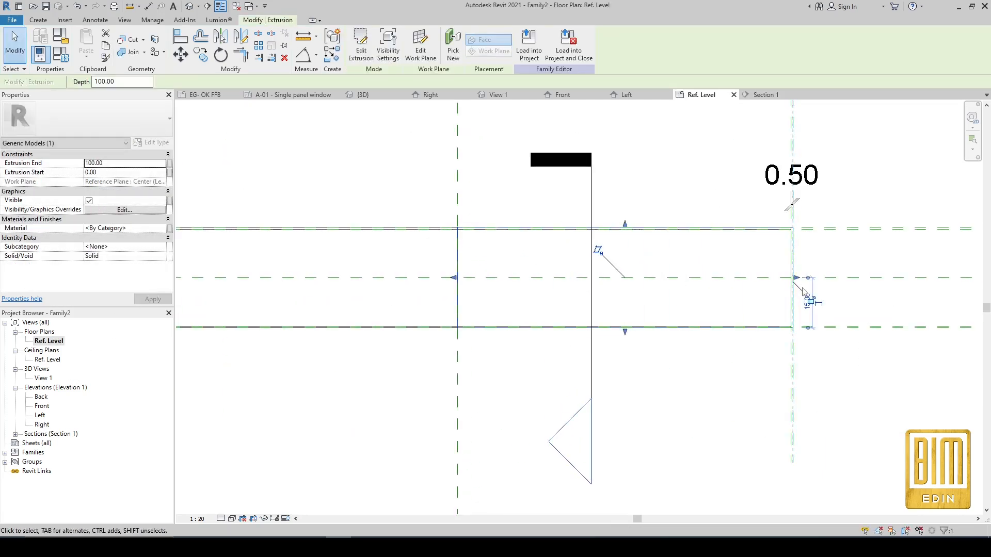
pyautogui.moveTo(455, 282); pyautogui.dragTo(756, 279)
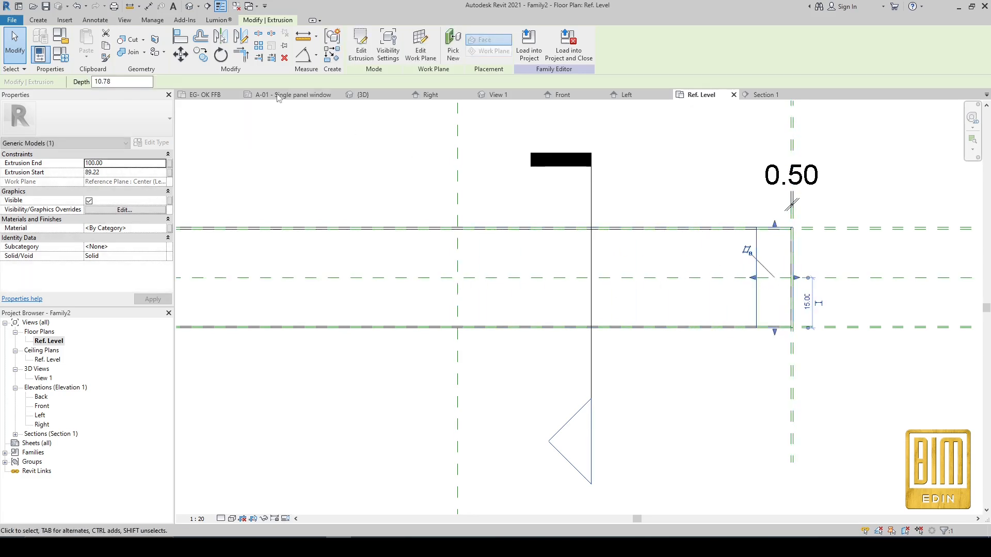
pyautogui.press('a')
pyautogui.press('l')
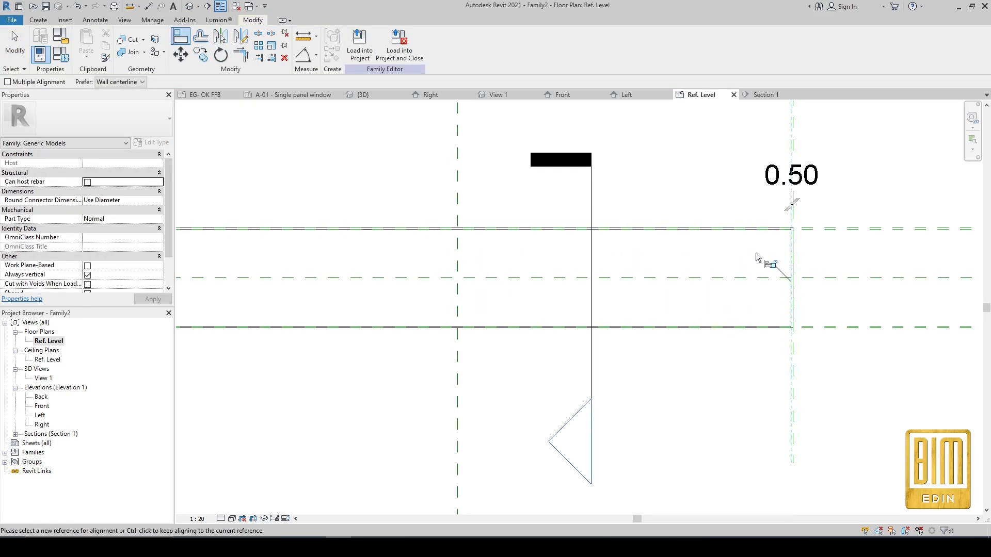
pyautogui.click(777, 268)
pyautogui.click(13, 47)
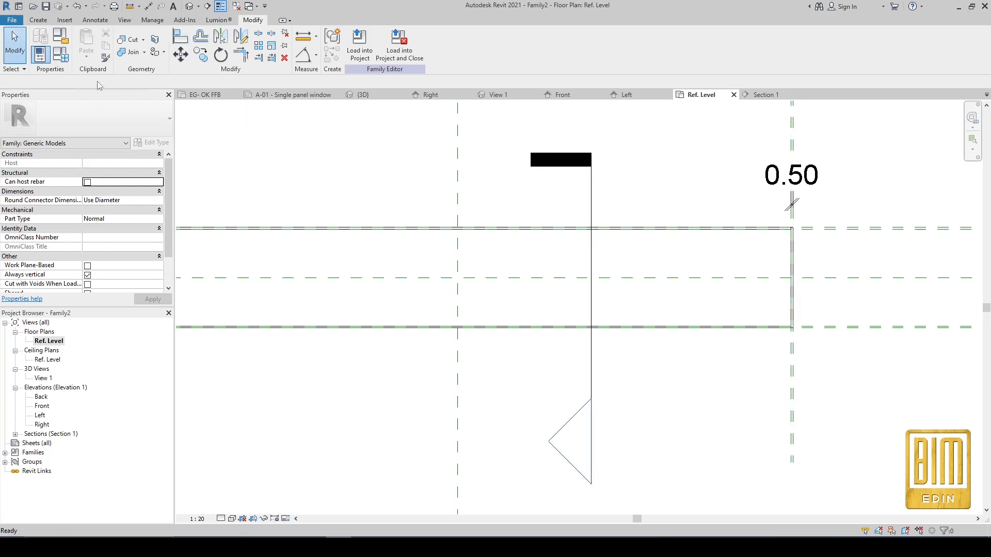
# Return to the Section 1 view and set Center (Left/Right) as the work plane for another extrusion.
pyautogui.scroll(-2, 449, 246)
pyautogui.scroll(2, 292, 251)
pyautogui.scroll(1, 293, 251)
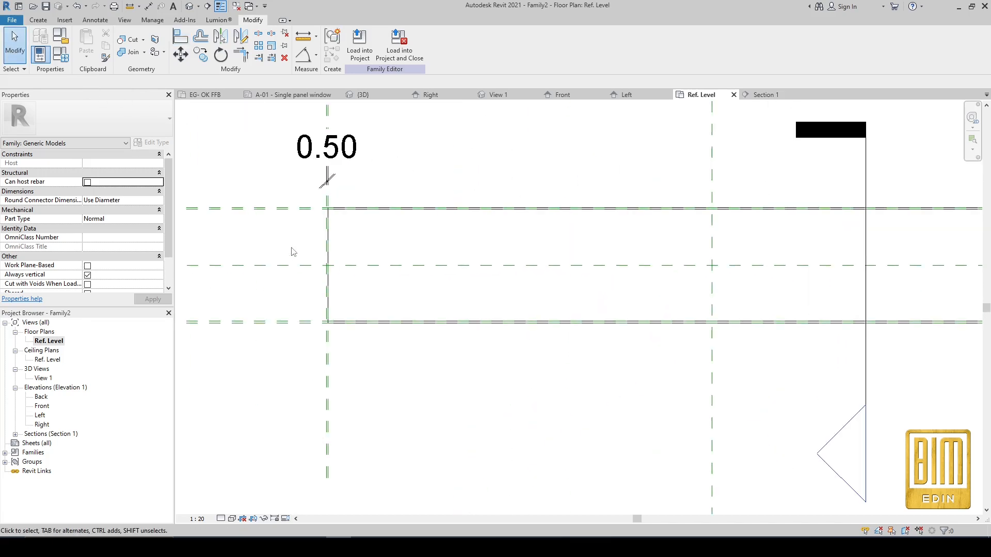
pyautogui.scroll(-2, 298, 248)
pyautogui.click(728, 186)
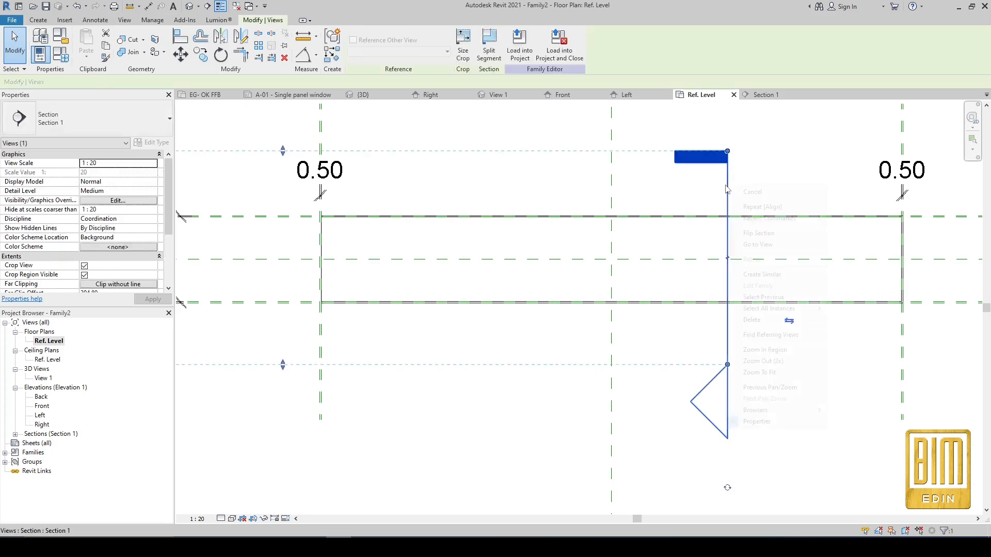
pyautogui.rightClick(726, 185)
pyautogui.click(759, 249)
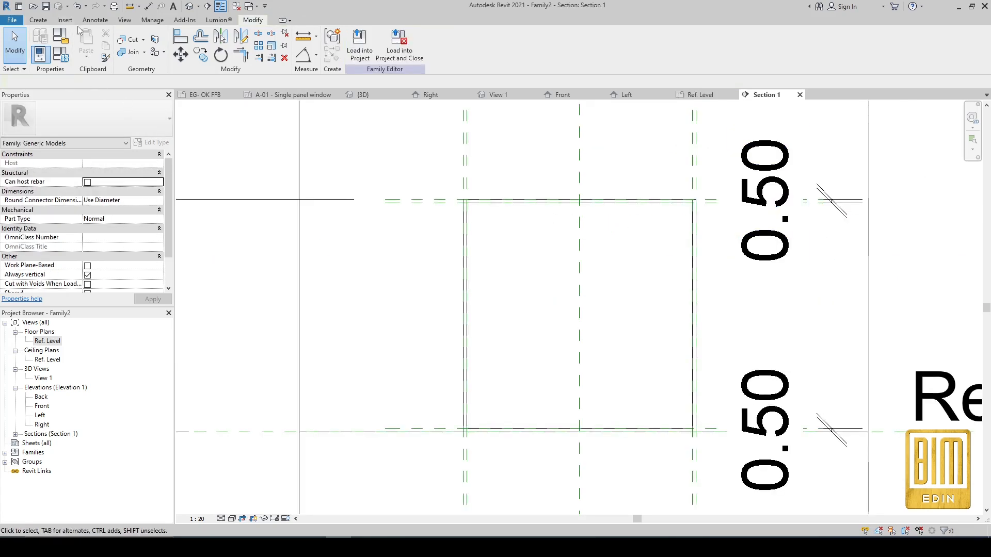
pyautogui.click(38, 19)
pyautogui.click(87, 43)
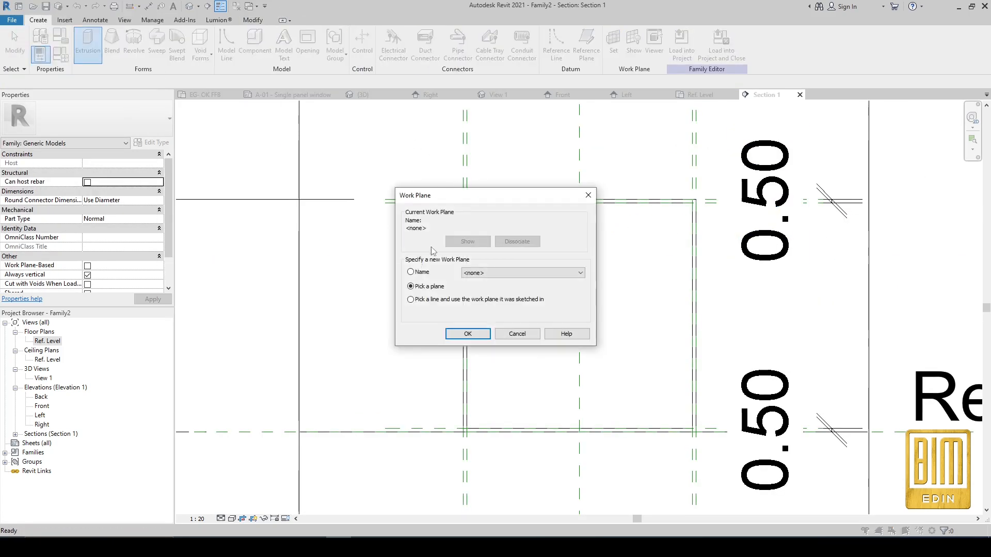
pyautogui.click(475, 273)
pyautogui.click(513, 302)
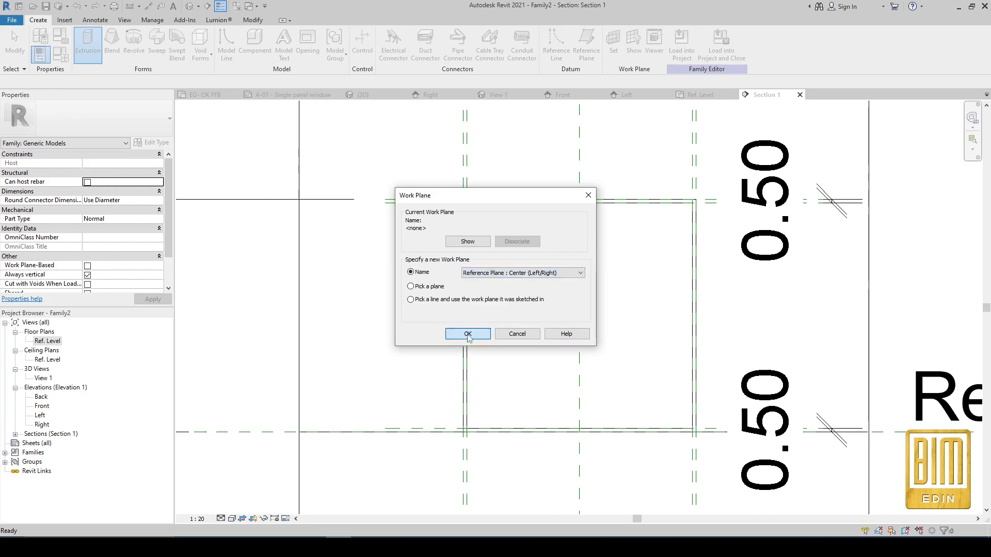
pyautogui.click(468, 334)
# Sketch a second 30 by 30 end-cap rectangle along the outer reference planes, lock its sides, and finish the extrusion.
pyautogui.click(387, 34)
pyautogui.click(463, 200)
pyautogui.click(696, 431)
pyautogui.click(696, 432)
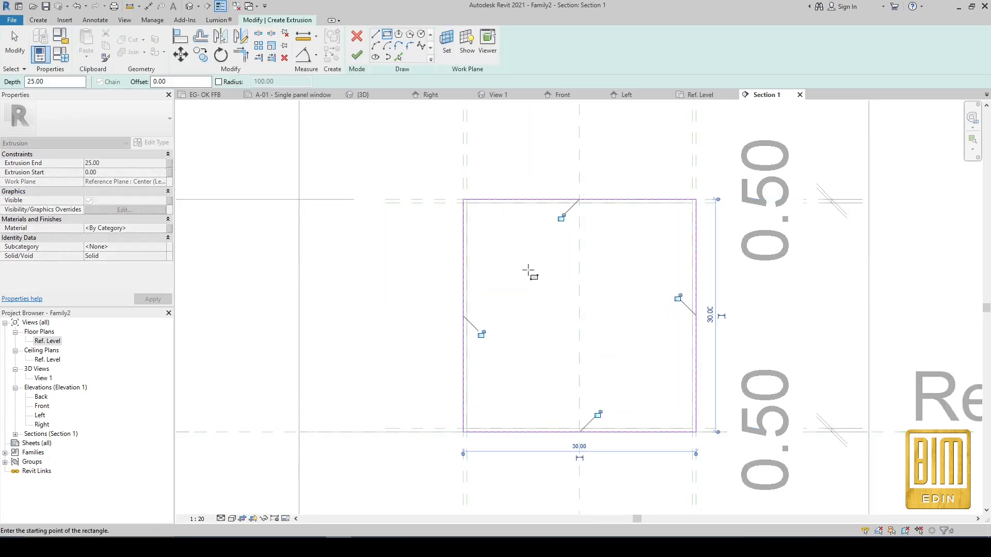
pyautogui.scroll(-3, 528, 273)
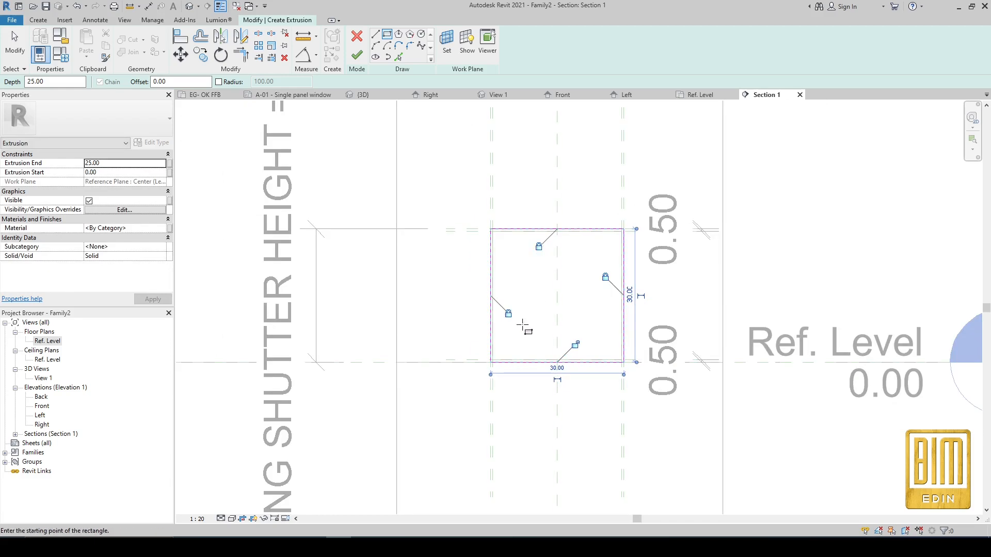
pyautogui.click(357, 56)
# In the Ref. Level plan, fit the new end-cap extrusion between the outer and inner left reference planes and lock its aligned faces.
pyautogui.doubleClick(47, 342)
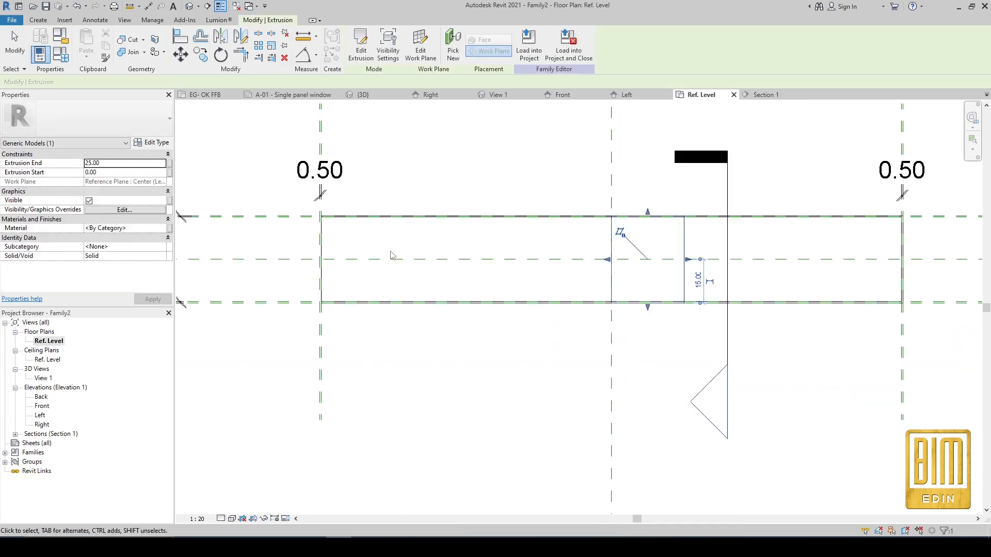
pyautogui.moveTo(607, 259); pyautogui.dragTo(354, 259)
pyautogui.moveTo(689, 259); pyautogui.dragTo(390, 259)
pyautogui.click(179, 36)
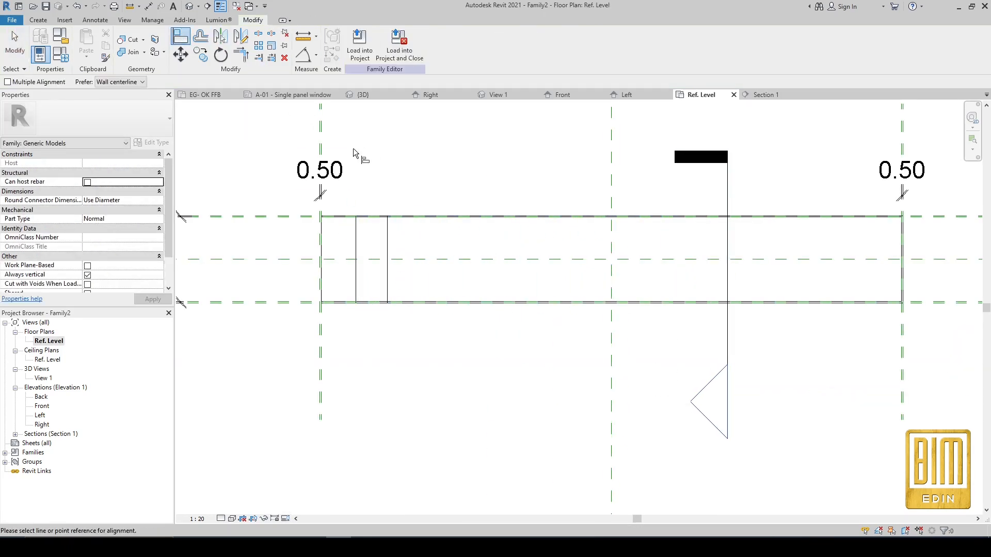
pyautogui.scroll(2, 321, 150)
pyautogui.click(321, 158)
pyautogui.click(376, 275)
pyautogui.click(302, 290)
pyautogui.click(323, 149)
pyautogui.click(424, 281)
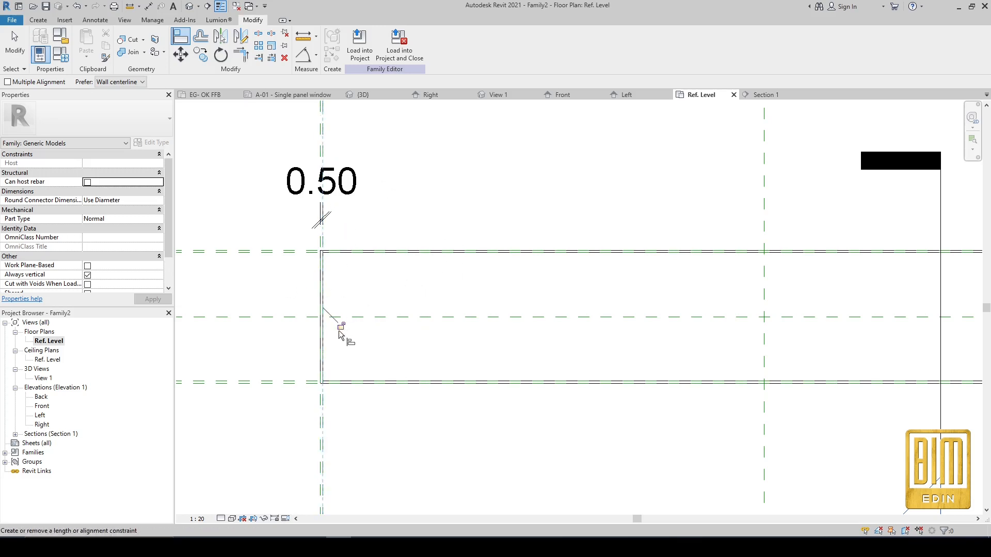
pyautogui.press('Escape')
pyautogui.scroll(-5, 321, 241)
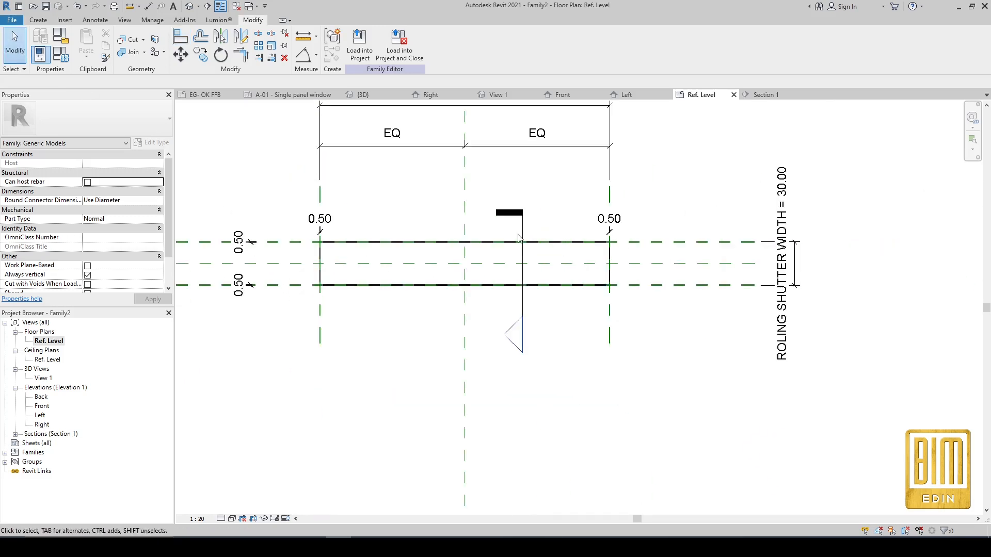
# Open the Section 1 view and start an extrusion with Center (Left/Right) as its work plane.
pyautogui.rightClick(526, 236)
pyautogui.click(577, 292)
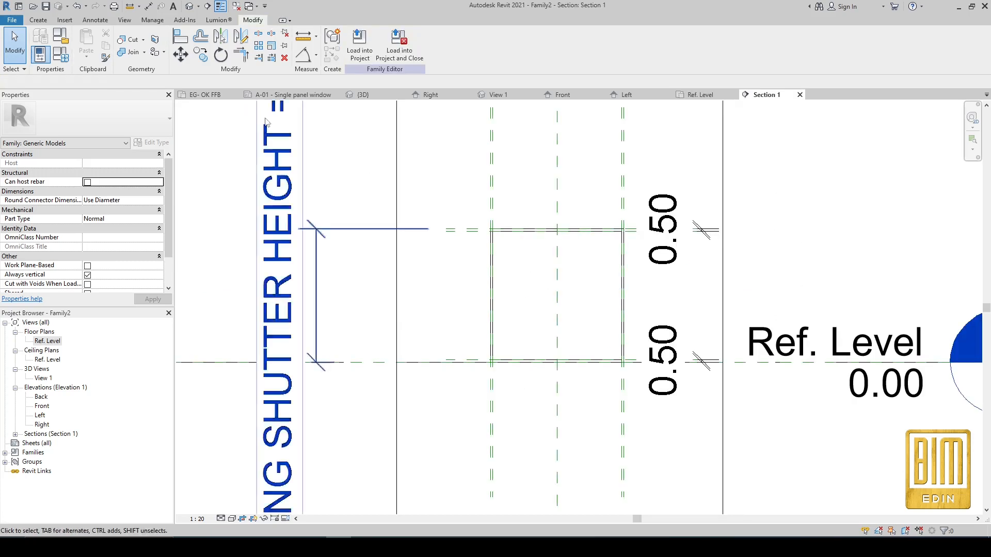
pyautogui.click(39, 19)
pyautogui.click(87, 45)
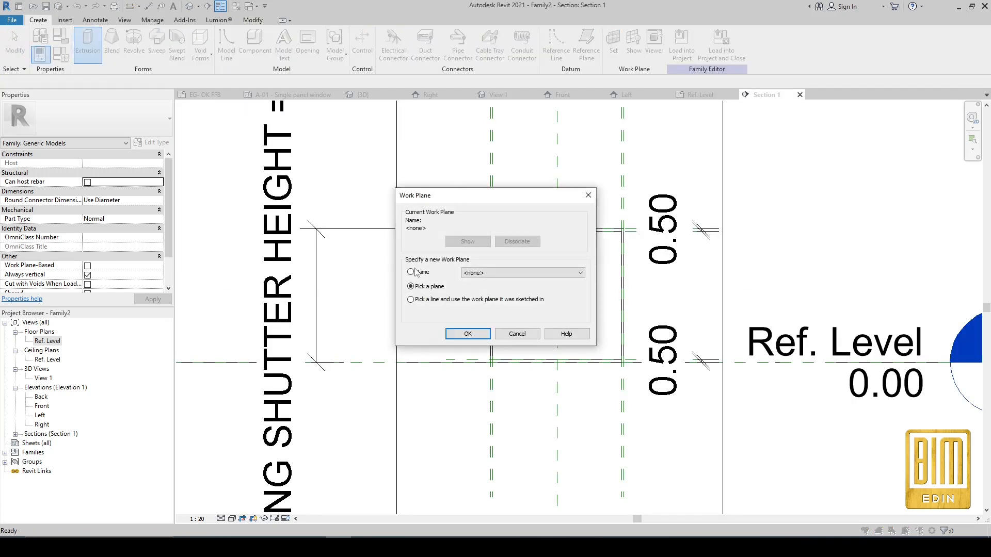
pyautogui.click(476, 274)
pyautogui.click(492, 298)
pyautogui.click(468, 334)
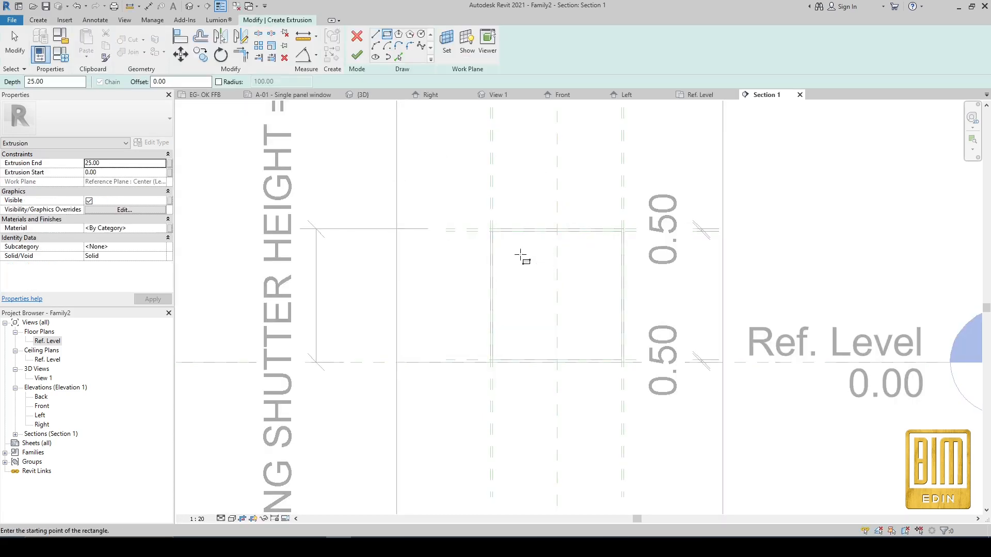
# Sketch a 29 by 29 rectangle along the inner reference planes, lock all four sides, and finish the solid extrusion.
pyautogui.scroll(3, 495, 231)
pyautogui.click(491, 226)
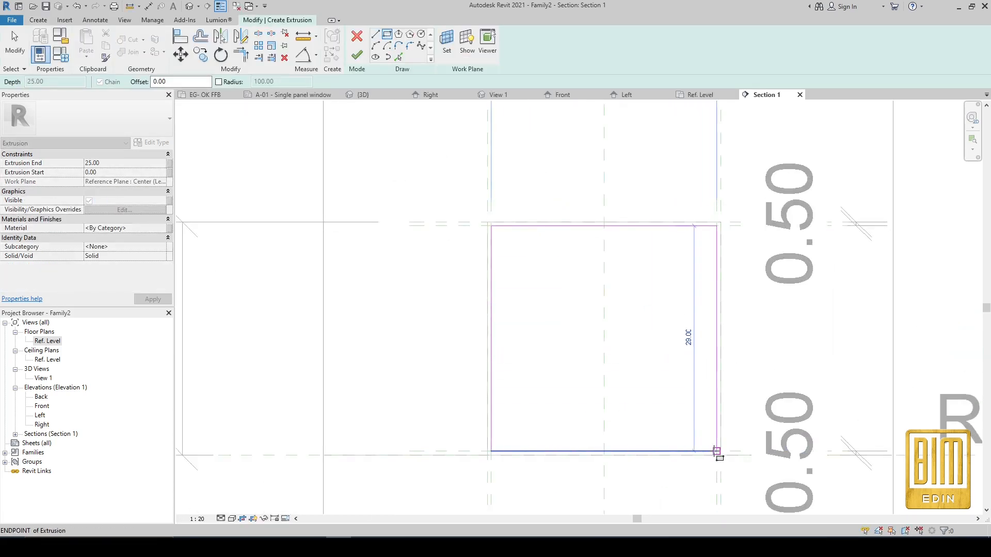
pyautogui.click(718, 451)
pyautogui.click(585, 244)
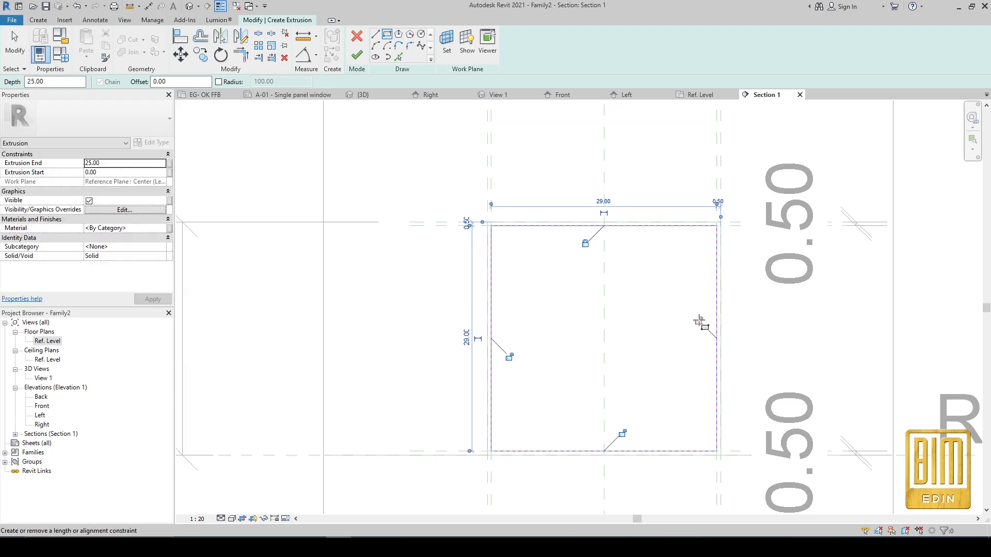
pyautogui.click(510, 358)
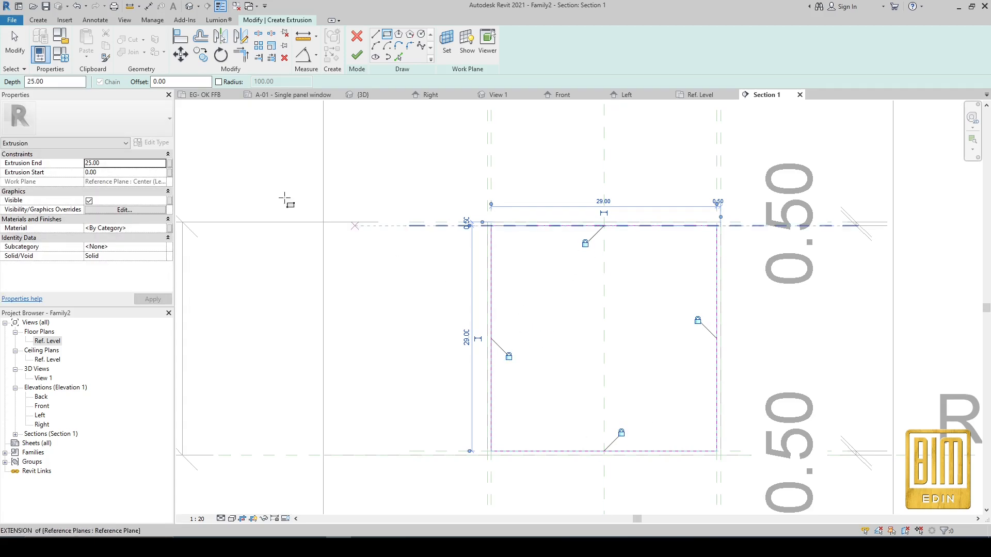
pyautogui.click(24, 53)
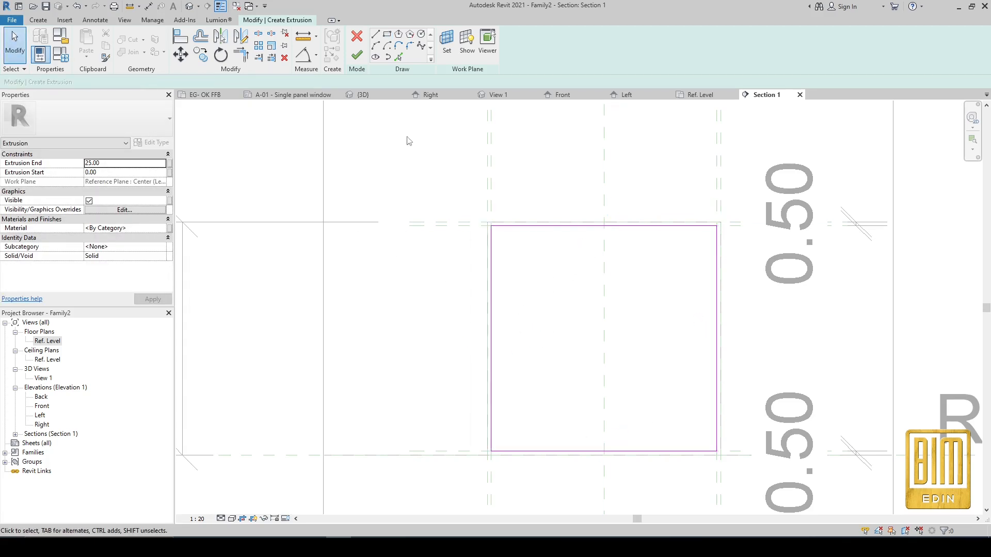
pyautogui.click(356, 56)
# In the Ref. Level plan, stretch the inner solid extrusion and align its end faces with the left and right end reference planes.
pyautogui.doubleClick(48, 341)
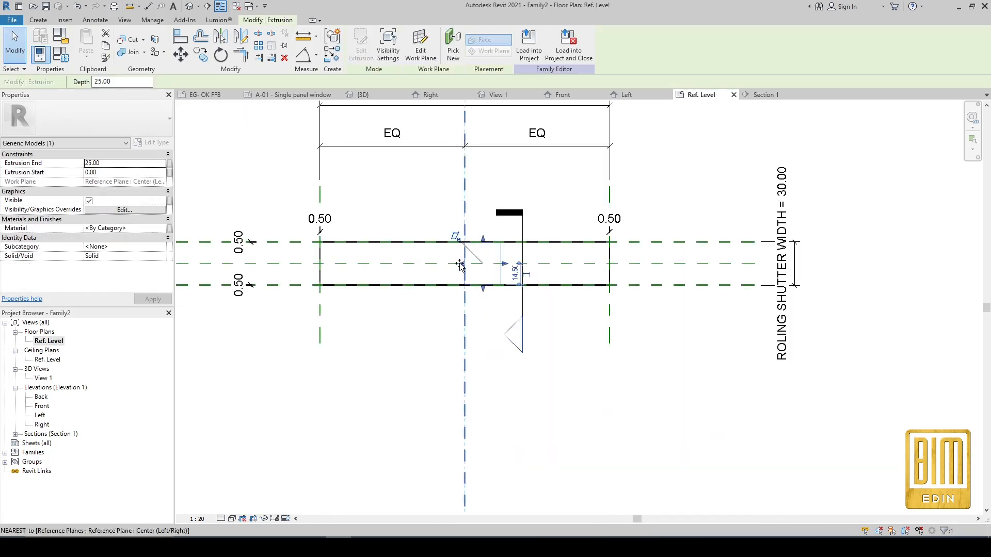
pyautogui.press('Escape')
pyautogui.scroll(2, 322, 209)
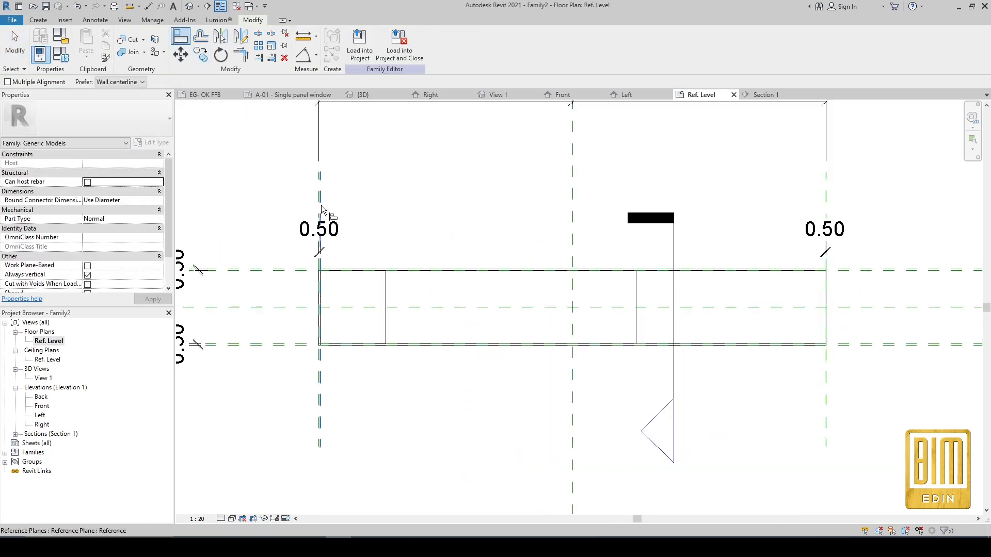
pyautogui.scroll(-2, 315, 294)
pyautogui.scroll(2, 617, 270)
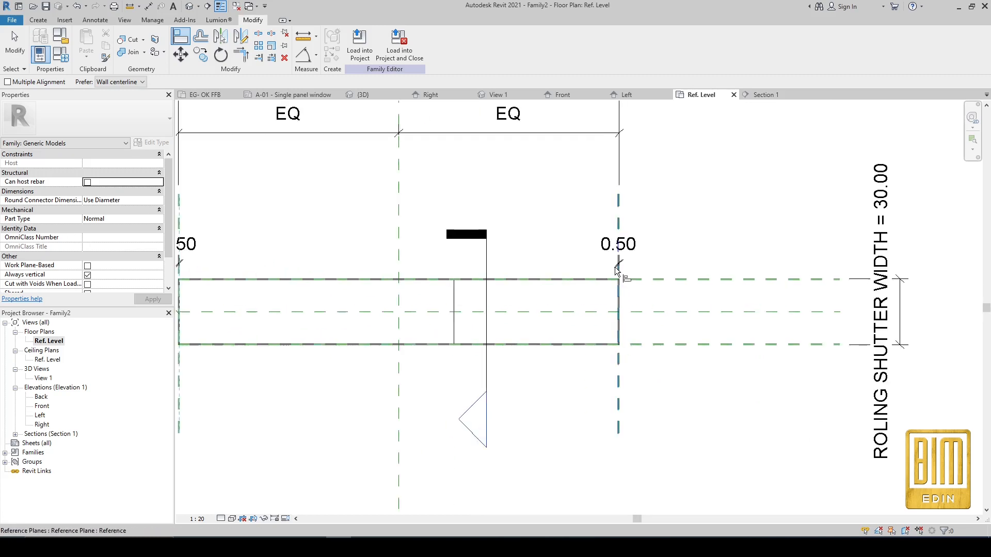
pyautogui.scroll(1, 617, 270)
pyautogui.click(619, 272)
pyautogui.click(454, 295)
pyautogui.press('Escape')
pyautogui.press('Escape')
pyautogui.scroll(-2, 519, 256)
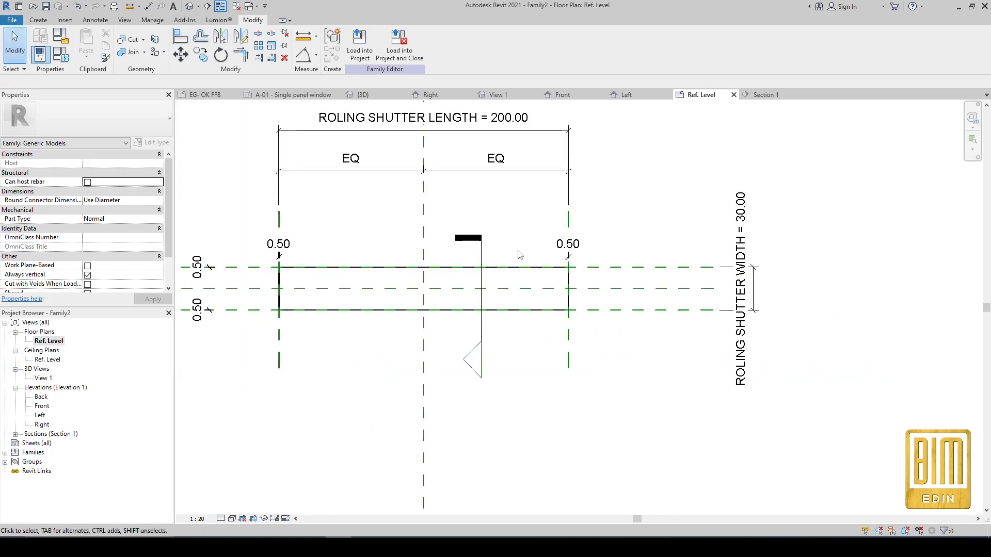
# Join the end caps with the shutter box body at both ends and inspect the box in 3D.
pyautogui.scroll(2, 287, 298)
pyautogui.scroll(5, 281, 260)
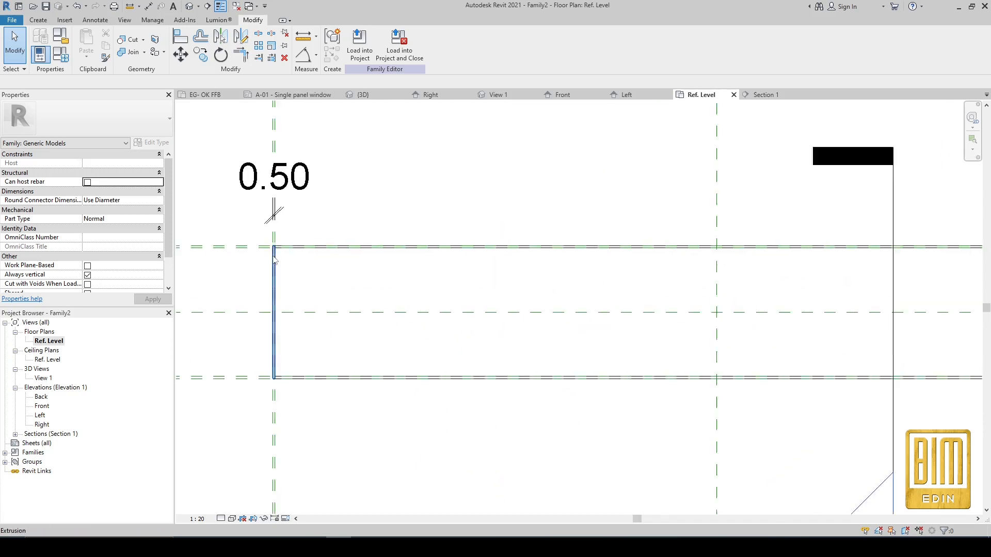
pyautogui.click(129, 52)
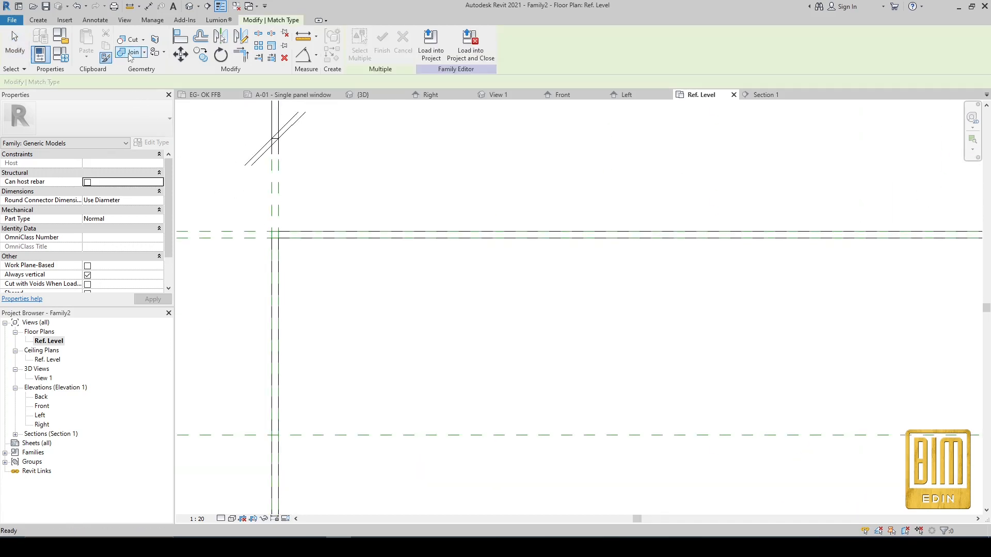
pyautogui.scroll(2, 283, 241)
pyautogui.scroll(-4, 263, 239)
pyautogui.scroll(4, 635, 252)
pyautogui.scroll(3, 635, 251)
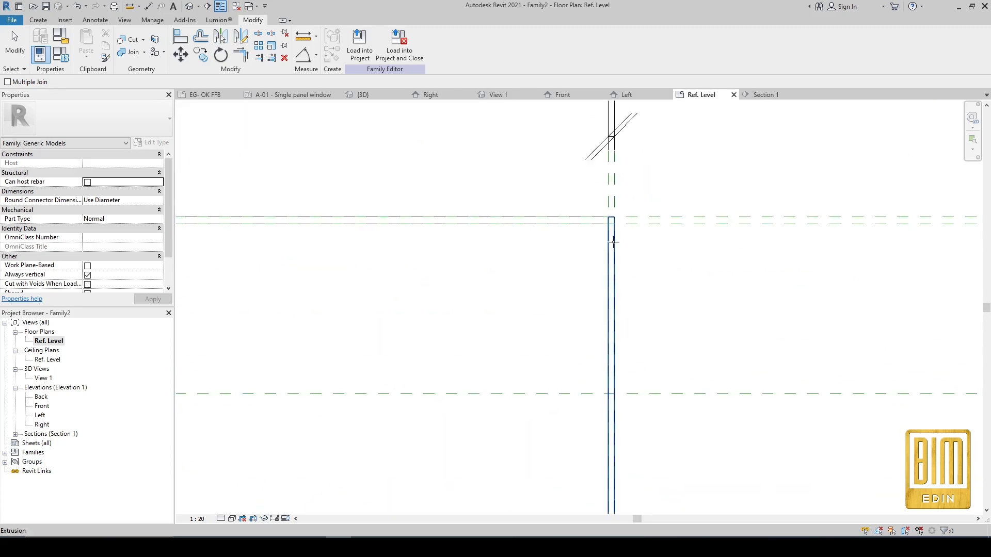
pyautogui.click(21, 47)
pyautogui.click(190, 6)
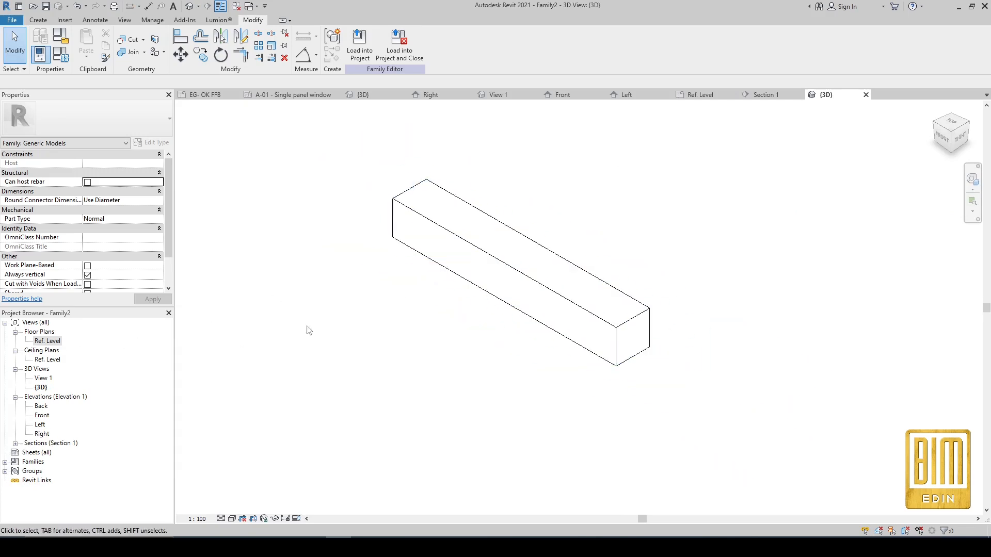
pyautogui.keyDown('shift'); pyautogui.moveTo(330, 345); pyautogui.dragTo(603, 365, button='middle'); pyautogui.keyUp('shift')
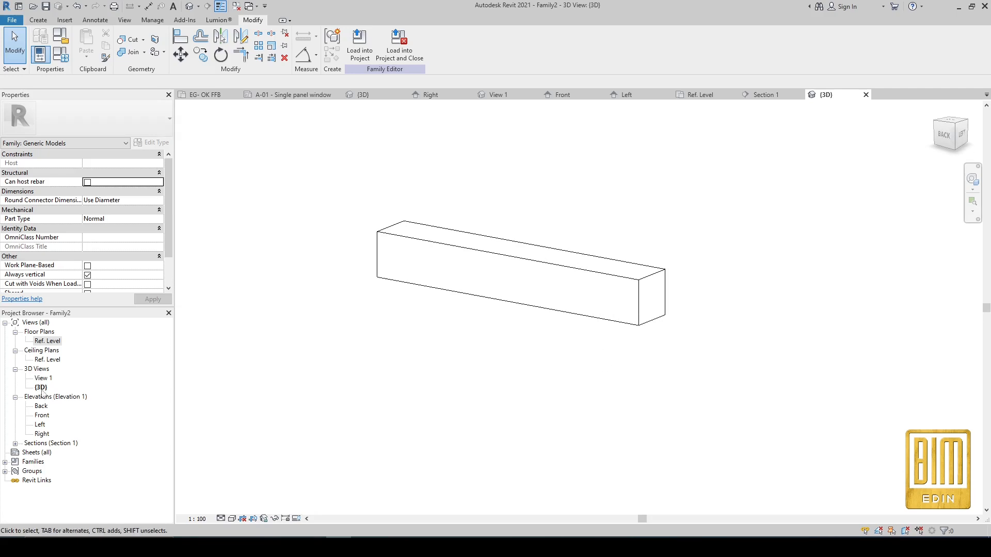
# Open the Front elevation and go to the Section 1 view from its section line.
pyautogui.doubleClick(42, 416)
pyautogui.click(585, 247)
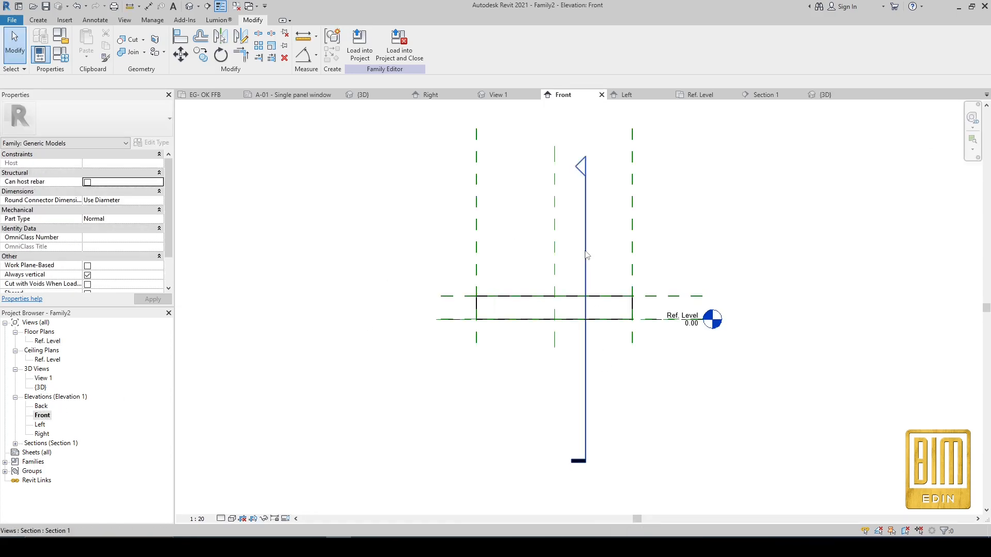
pyautogui.rightClick(587, 253)
pyautogui.click(617, 310)
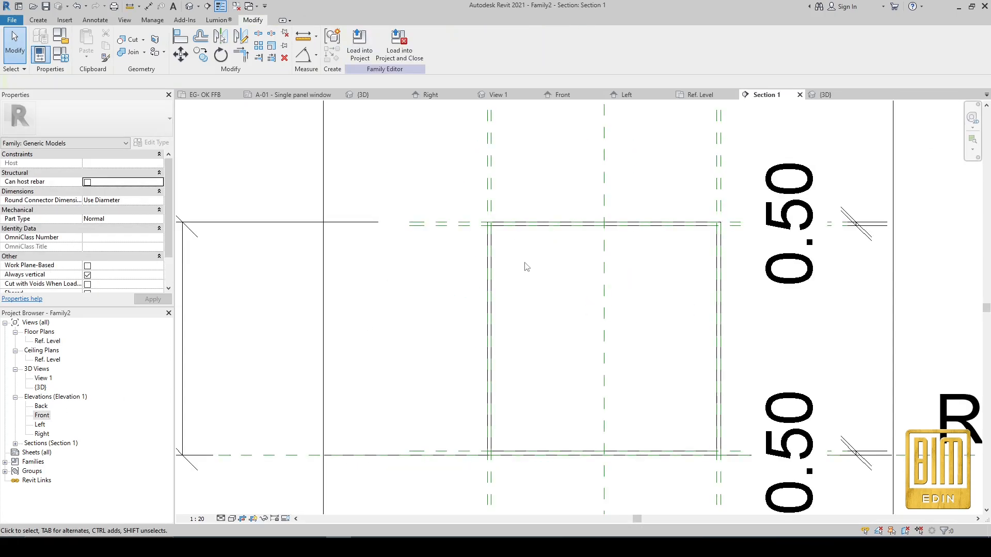
pyautogui.scroll(-5, 527, 267)
# Flex the box section by setting the ROLING SHUTTER HEIGHT dimension to 25, 20 and 50.
pyautogui.click(397, 240)
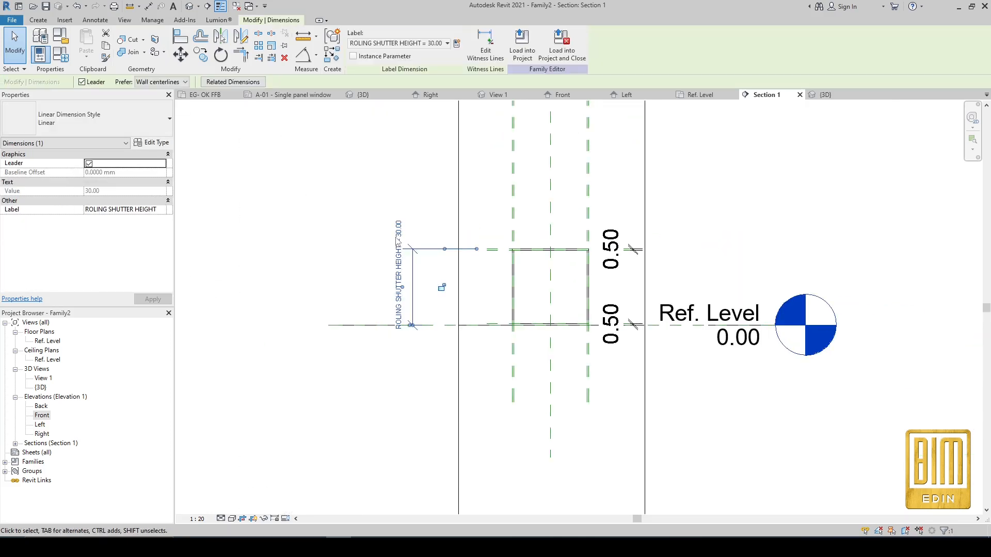
pyautogui.click(399, 276)
pyautogui.write('25')
pyautogui.press('Return')
pyautogui.click(398, 279)
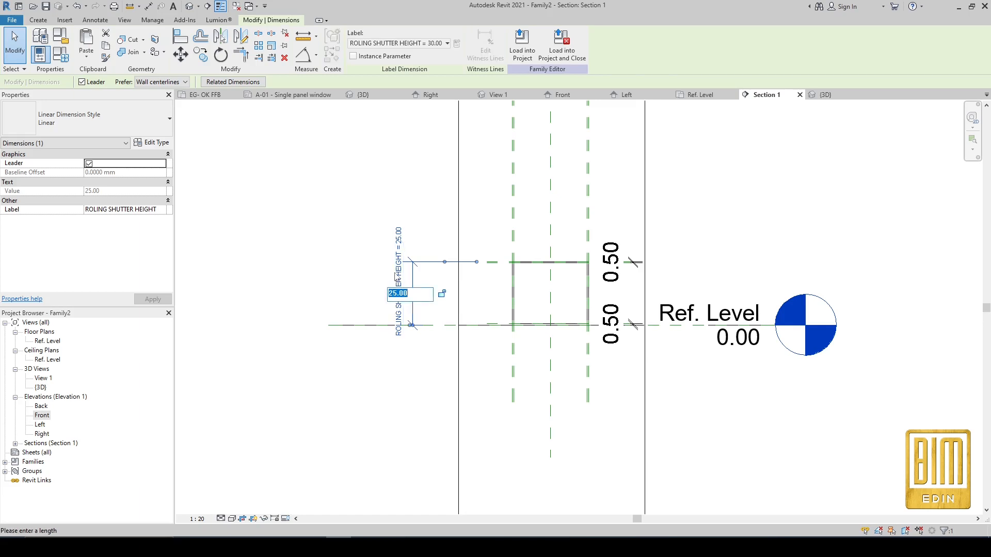
pyautogui.write('20')
pyautogui.press('Return')
pyautogui.click(398, 277)
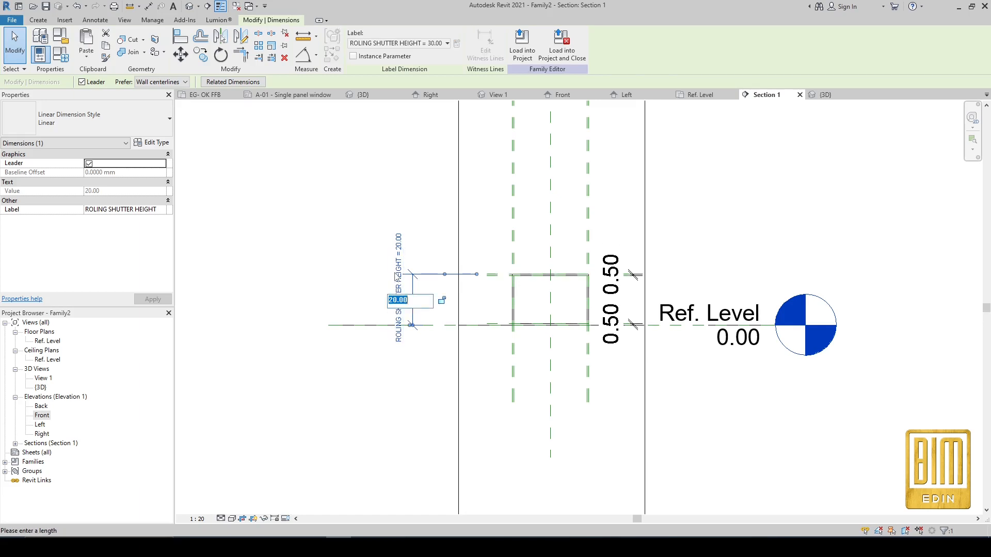
pyautogui.press('Return')
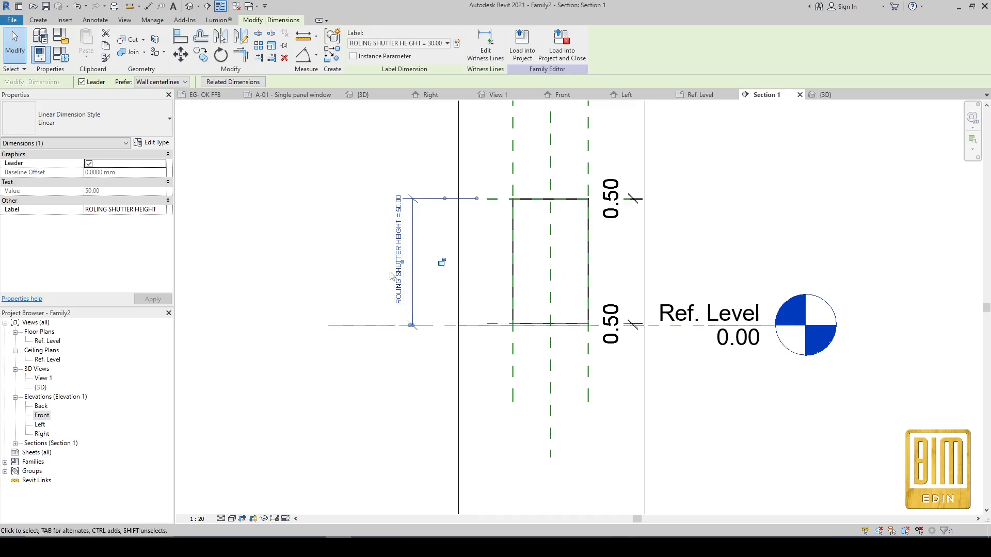
# Set the ROLING SHUTTER HEIGHT dimension in the section view to 20.
pyautogui.click(396, 247)
pyautogui.write('20')
pyautogui.press('Return')
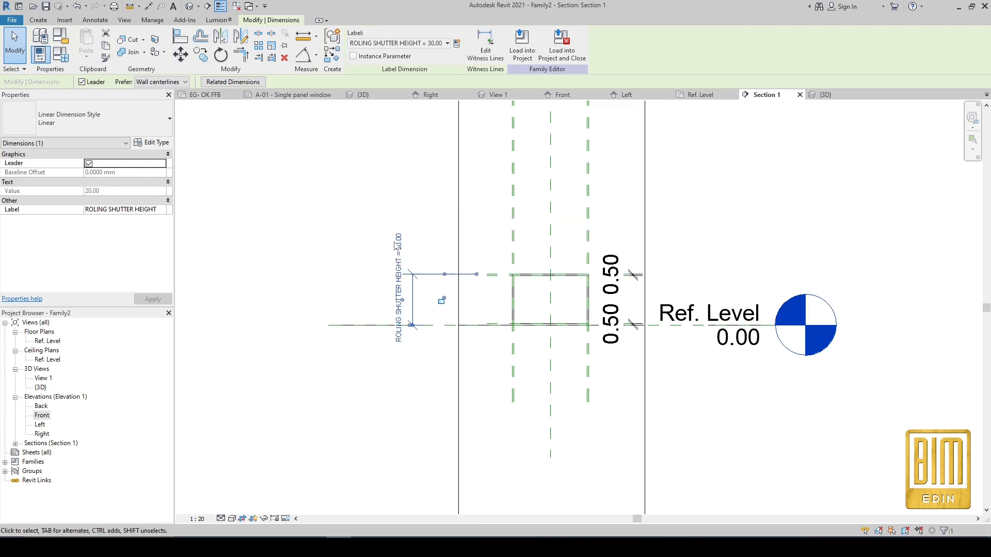
# In Family Types, set ROLING SHUTTER WIDTH to 20 and reorder the dimension parameters as length, width, height.
pyautogui.click(61, 53)
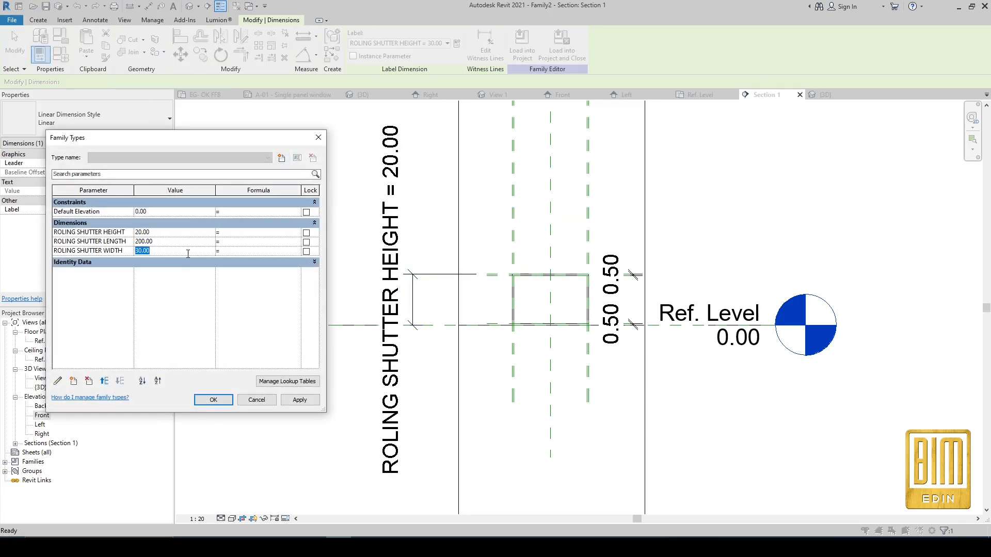
pyautogui.click(310, 401)
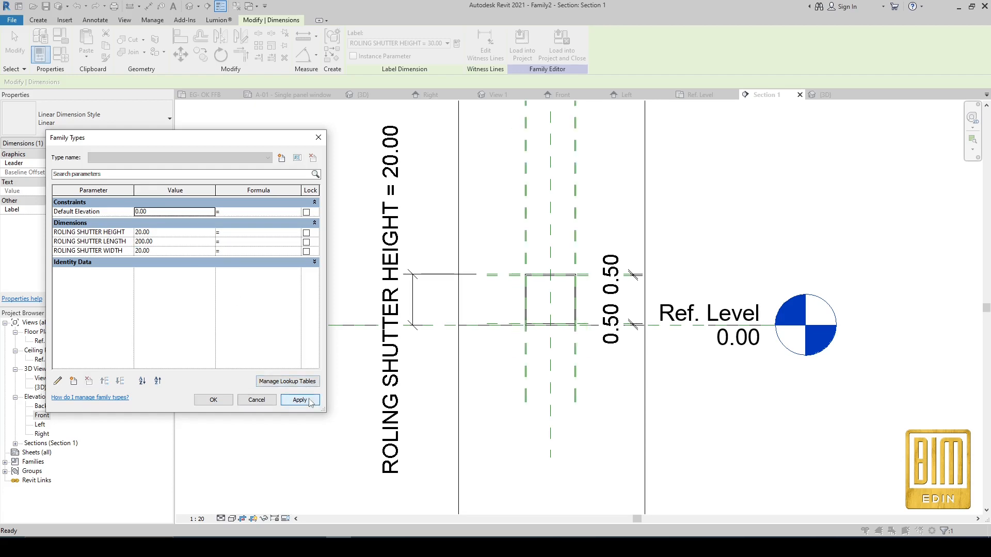
pyautogui.click(126, 243)
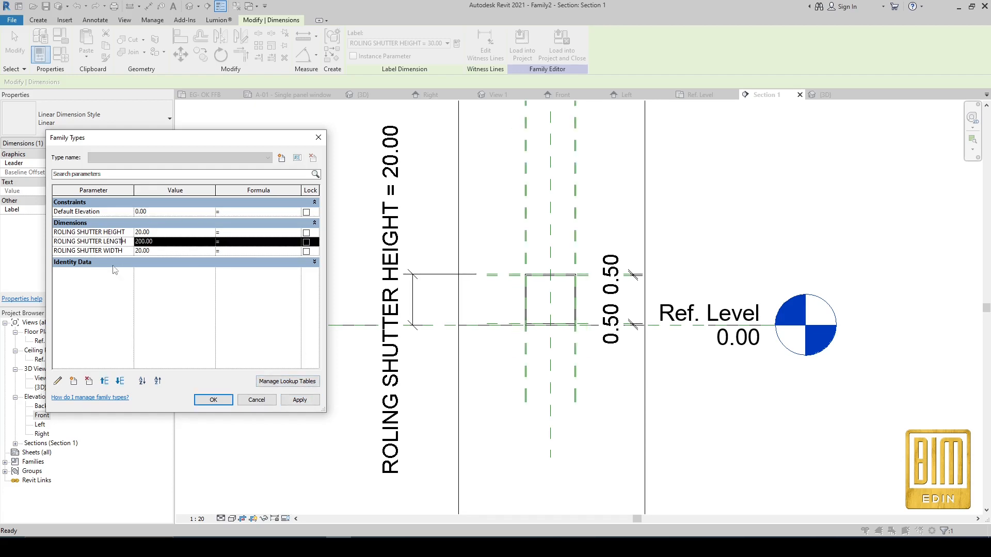
pyautogui.click(104, 381)
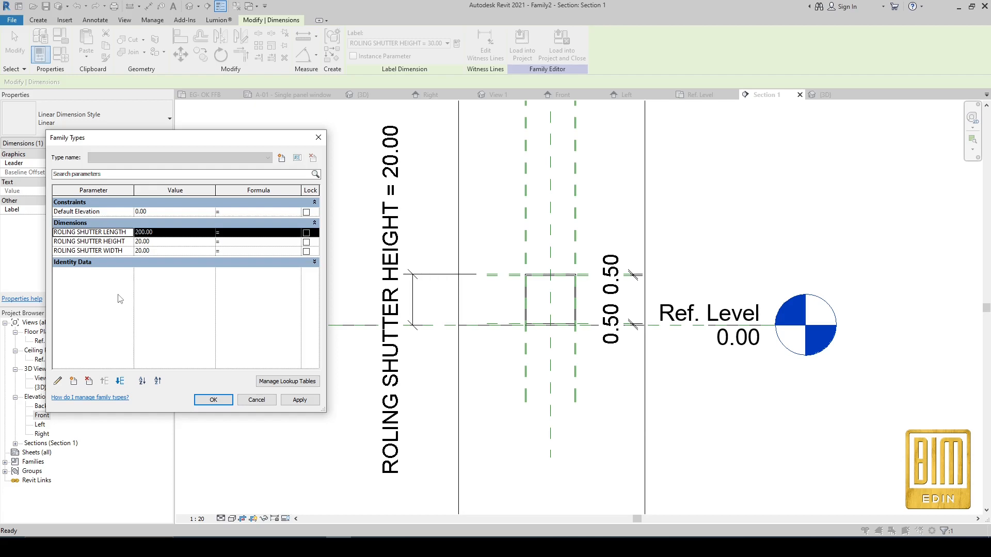
pyautogui.click(105, 252)
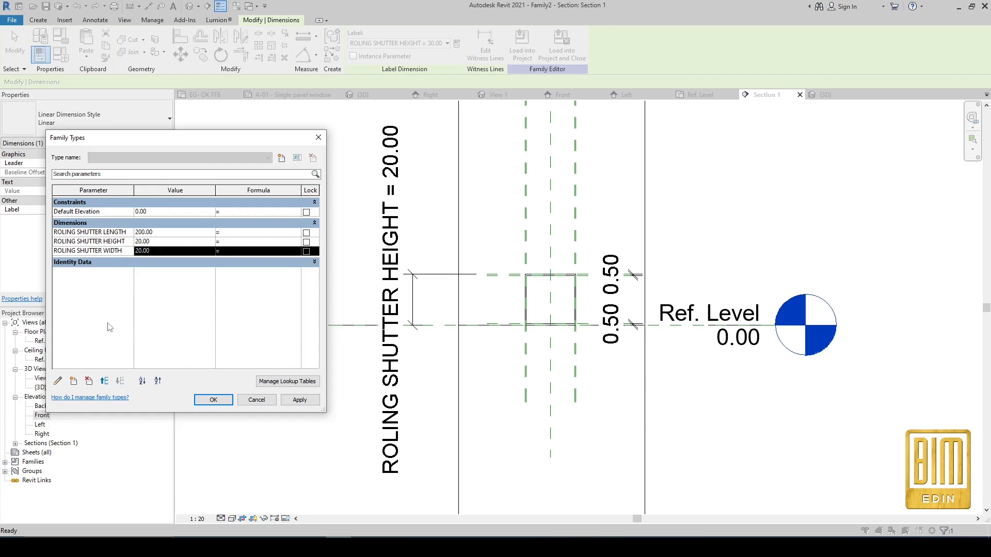
pyautogui.click(104, 381)
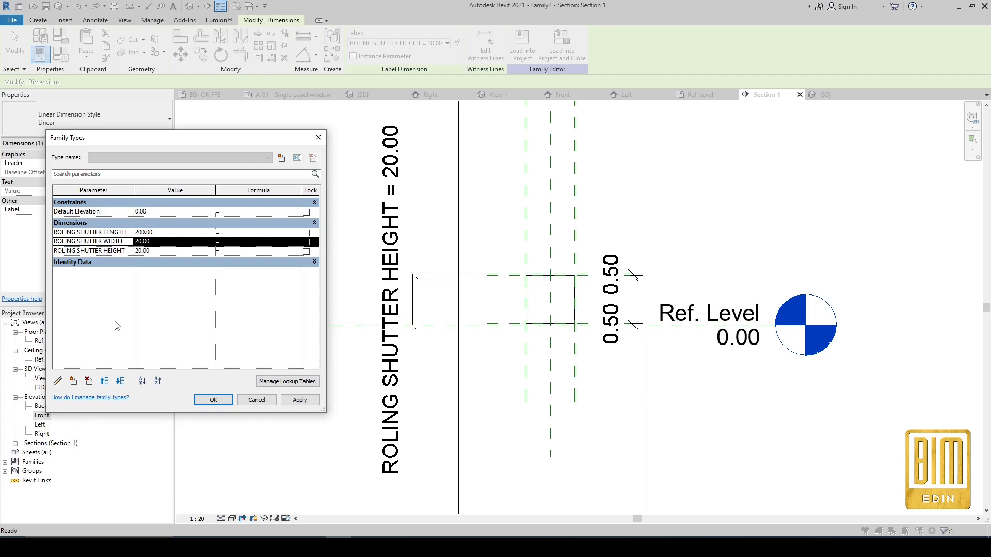
pyautogui.click(219, 400)
# In the 3D view, associate the material of the hollow body and both end caps with a new type parameter named ROLING SHUTTER MATERIAL 1.
pyautogui.click(190, 6)
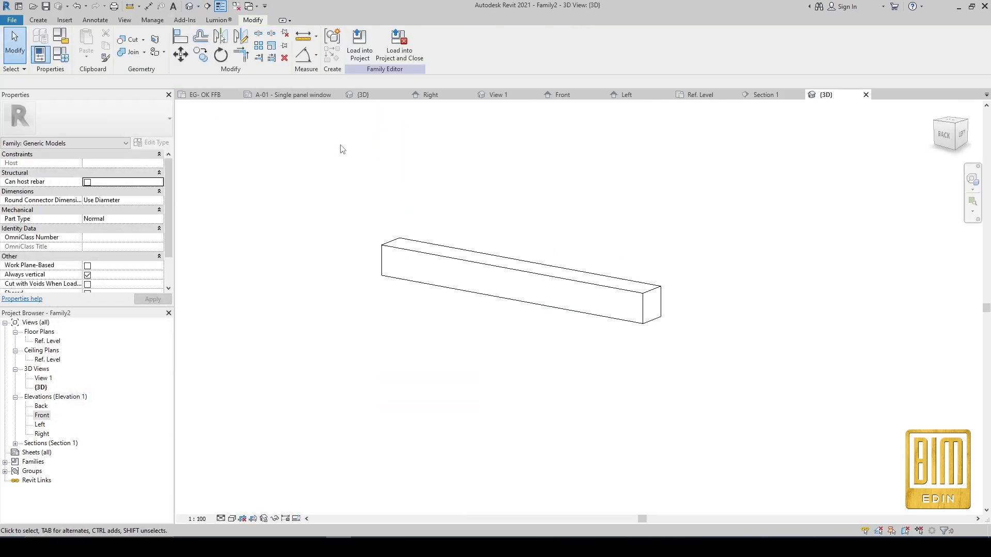
pyautogui.click(459, 261)
pyautogui.scroll(3, 660, 299)
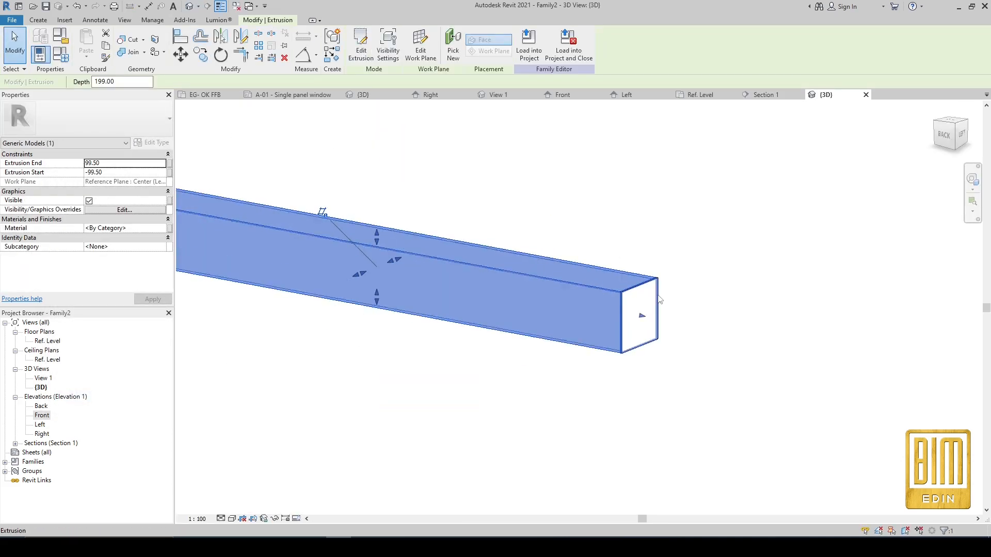
pyautogui.keyDown('ctrl'); pyautogui.click(658, 296); pyautogui.keyUp('ctrl')
pyautogui.scroll(-3, 660, 296)
pyautogui.keyDown('shift'); pyautogui.moveTo(381, 349); pyautogui.dragTo(589, 349, button='middle'); pyautogui.keyUp('shift')
pyautogui.scroll(2, 415, 324)
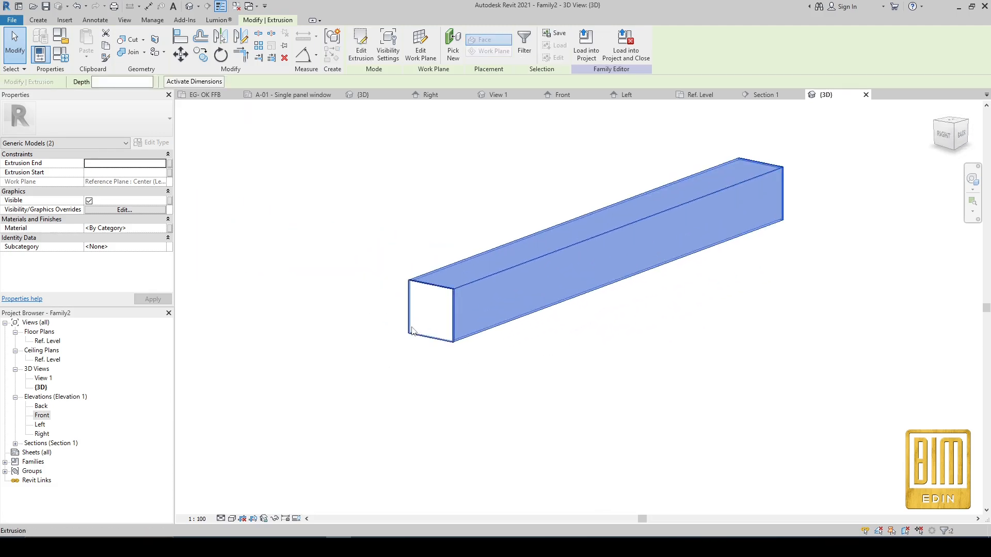
pyautogui.keyDown('ctrl'); pyautogui.click(413, 327); pyautogui.keyUp('ctrl')
pyautogui.click(170, 229)
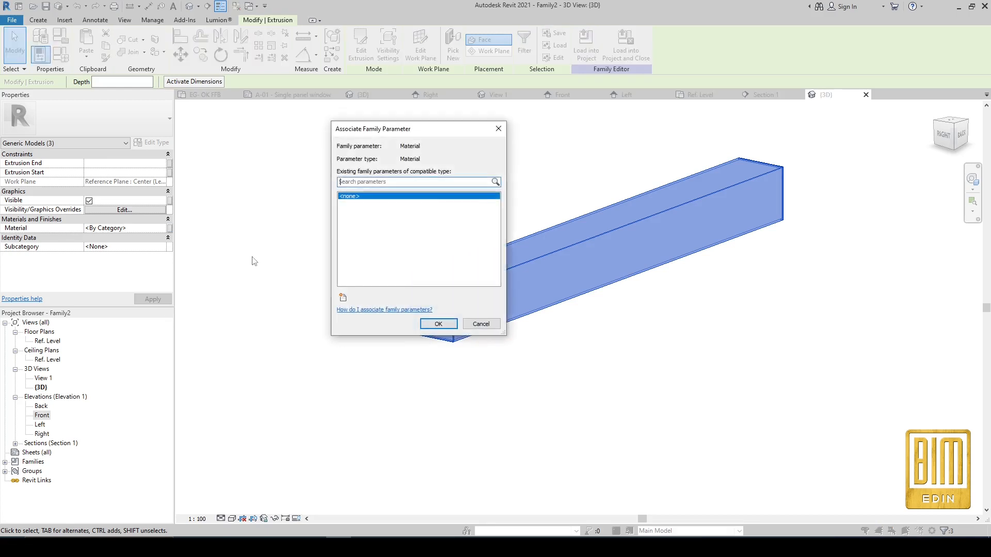
pyautogui.click(343, 298)
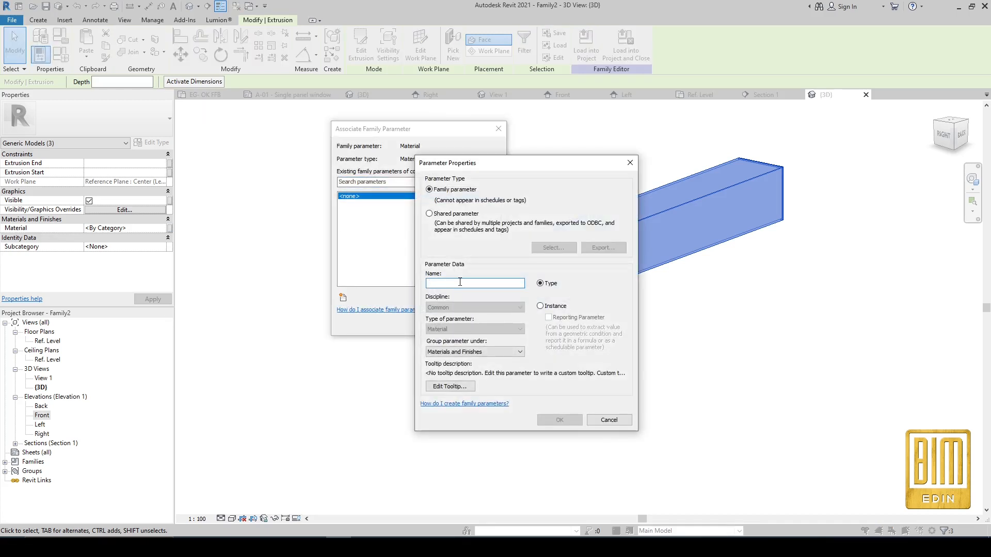
pyautogui.write('ROL')
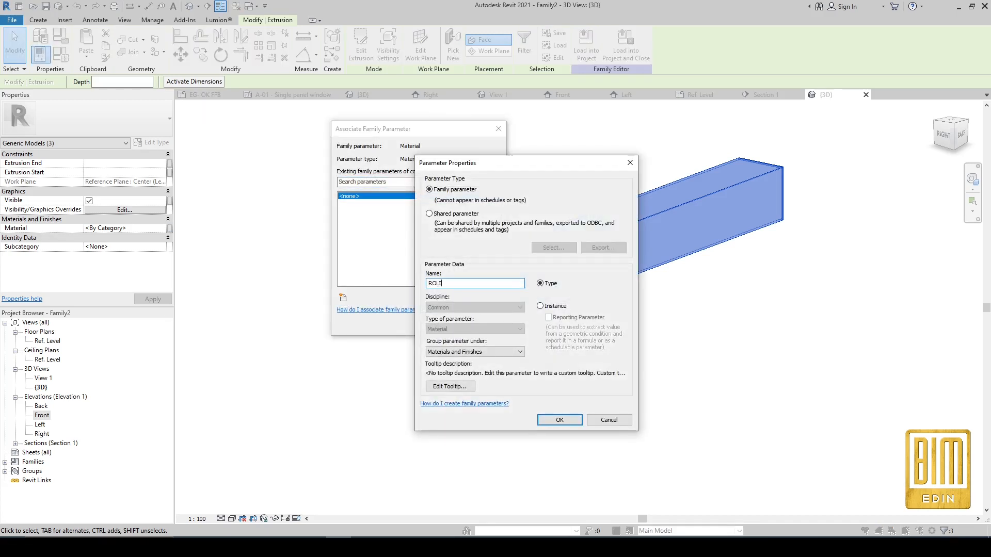
pyautogui.write('ING SHUTTER')
pyautogui.write('MATERIAL 1')
pyautogui.moveTo(507, 283); pyautogui.dragTo(423, 287)
pyautogui.hotkey('ctrl', 'c')
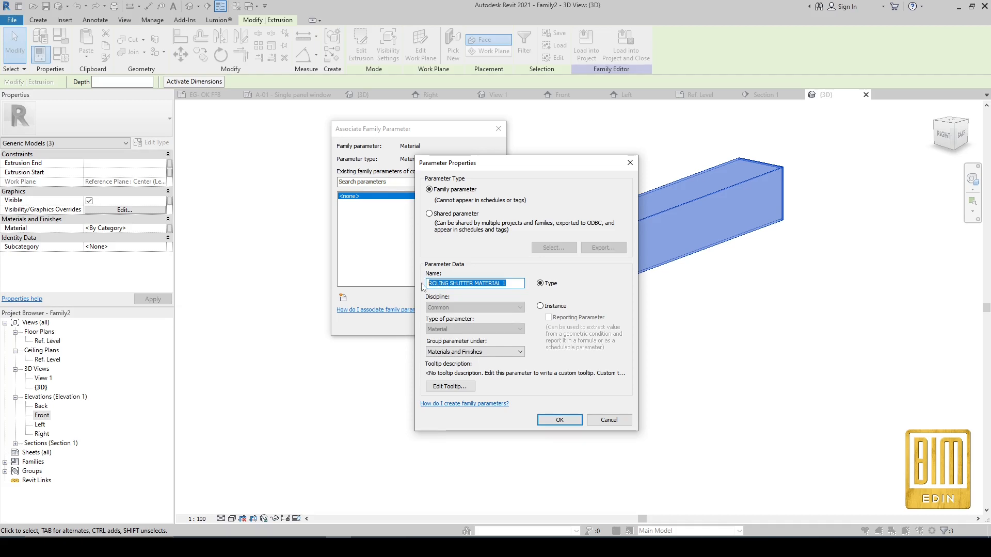
pyautogui.click(560, 419)
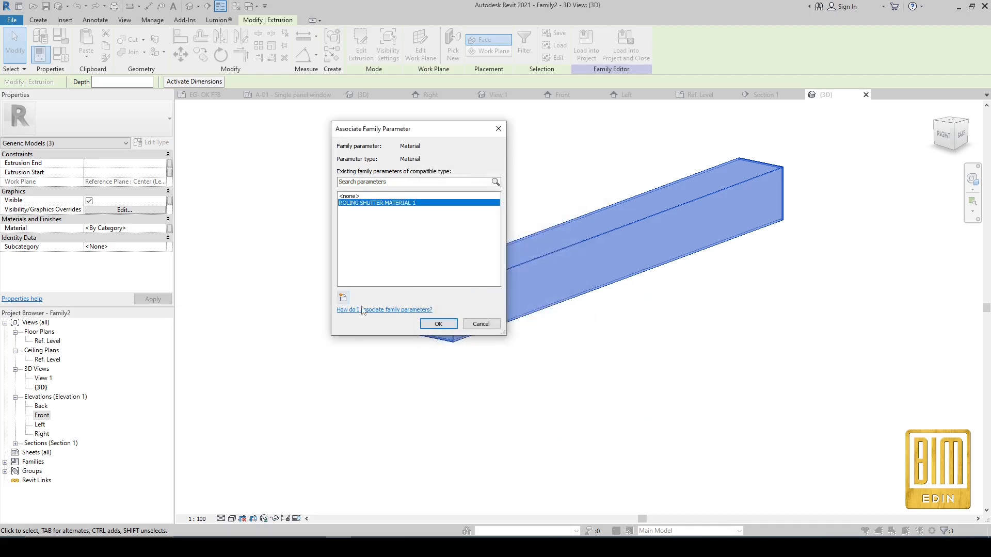
pyautogui.click(439, 326)
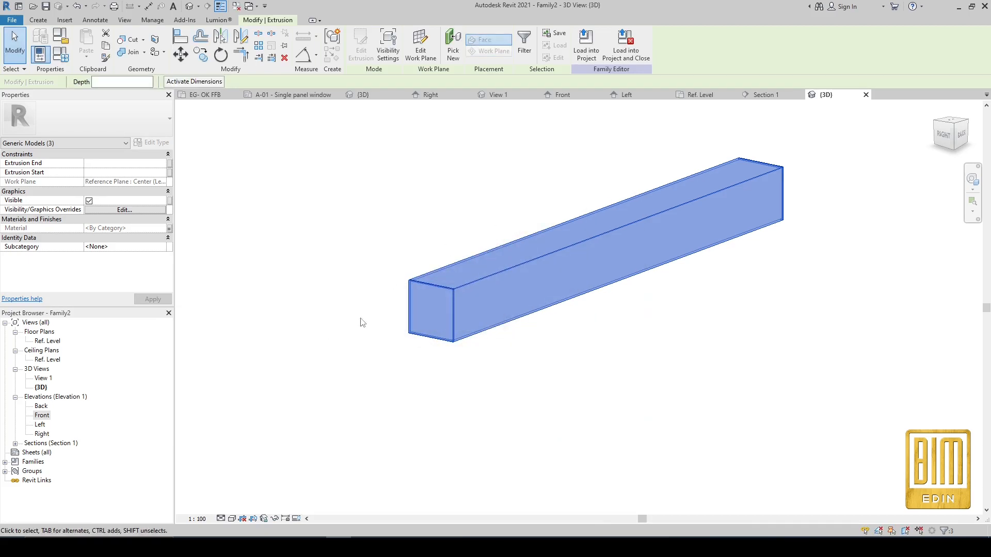
# In the Front elevation, associate the inner solid's material with a second new ROLING SHUTTER MATERIAL type parameter, reusing the copied name with its final number removed.
pyautogui.doubleClick(41, 416)
pyautogui.scroll(5, 471, 309)
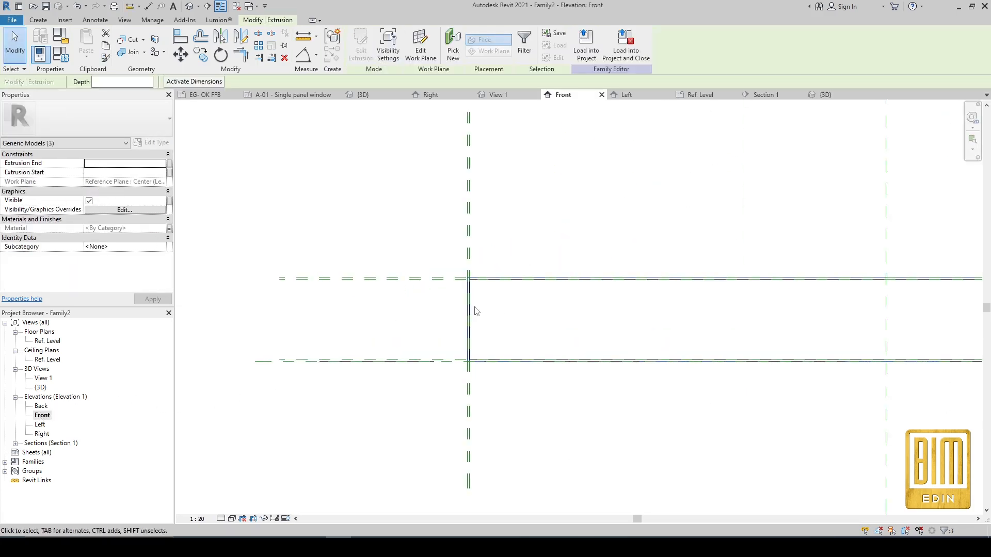
pyautogui.click(472, 307)
pyautogui.click(472, 307)
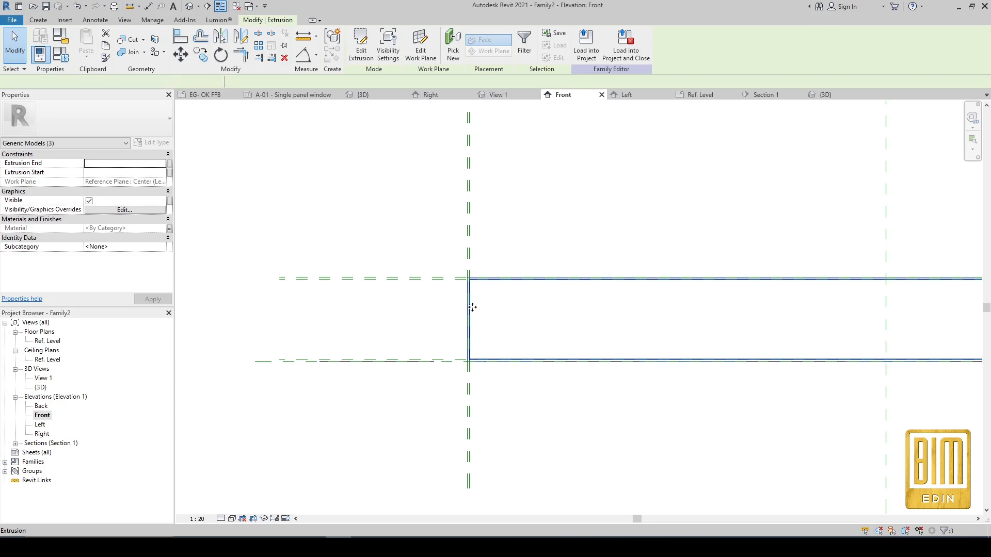
pyautogui.click(170, 229)
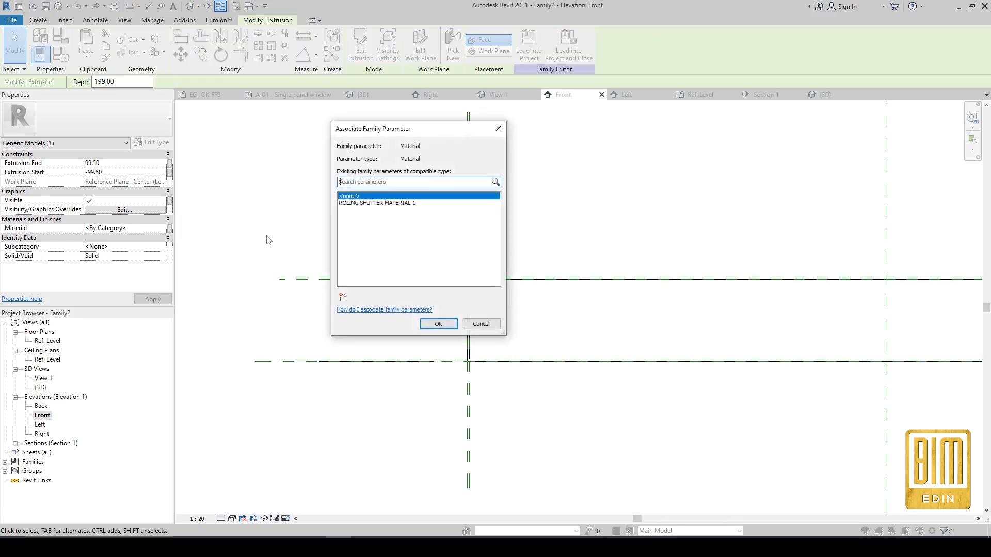
pyautogui.click(342, 298)
pyautogui.hotkey('ctrl', 'v')
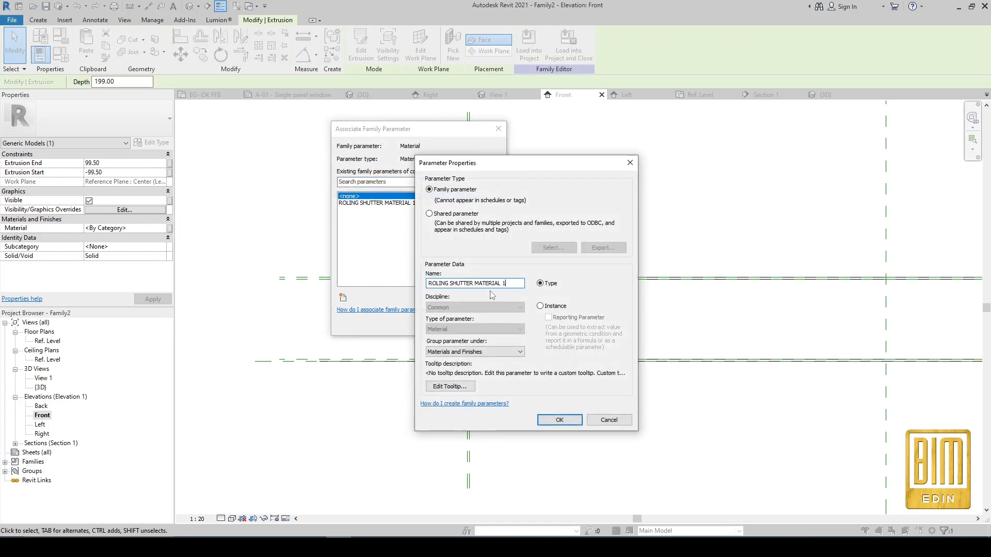
pyautogui.press('BackSpace')
pyautogui.click(560, 420)
pyautogui.click(438, 323)
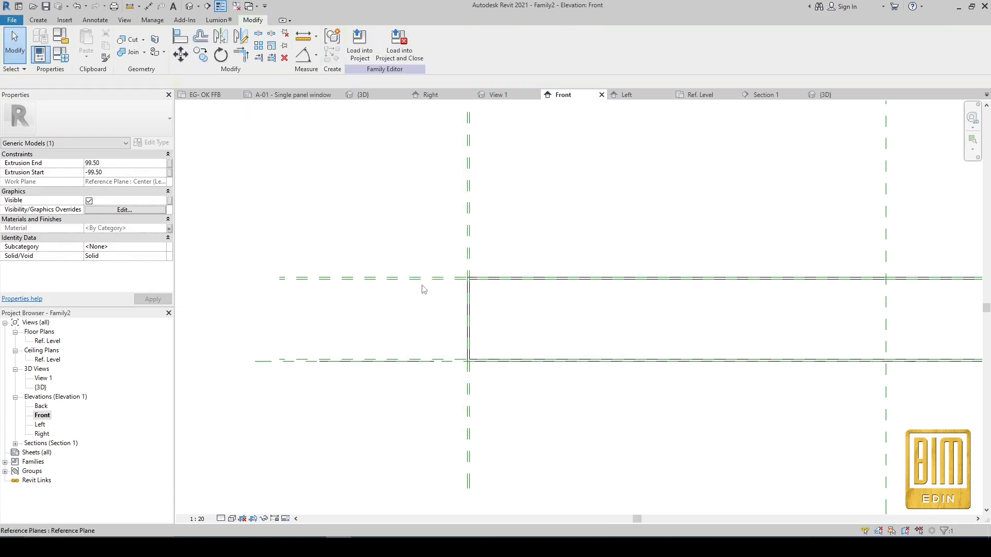
# Return to the 3D view and flex the box by setting ROLING SHUTTER LENGTH to 250 in Family Types.
pyautogui.scroll(-3, 417, 281)
pyautogui.click(189, 6)
pyautogui.scroll(-2, 542, 285)
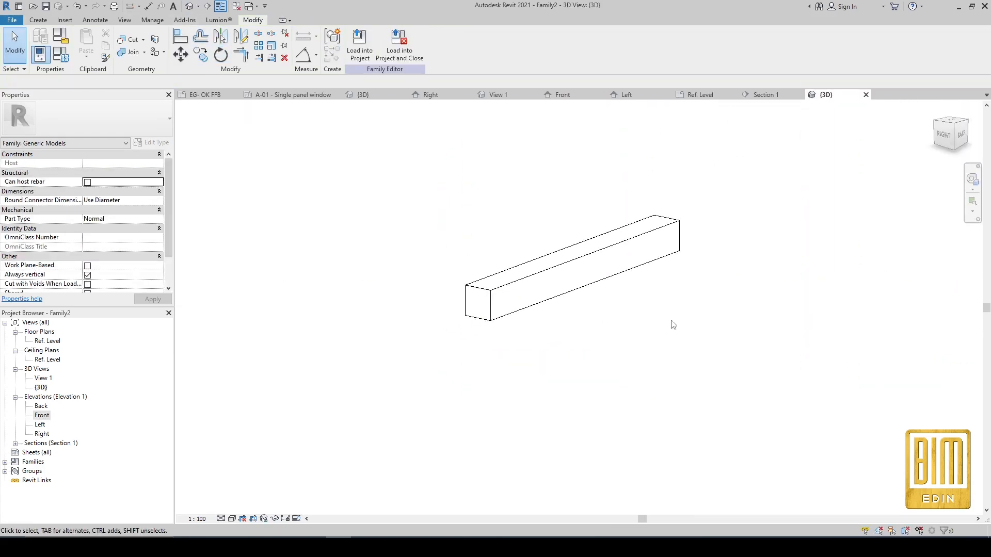
pyautogui.keyDown('shift'); pyautogui.moveTo(681, 322); pyautogui.dragTo(456, 280, button='middle'); pyautogui.keyUp('shift')
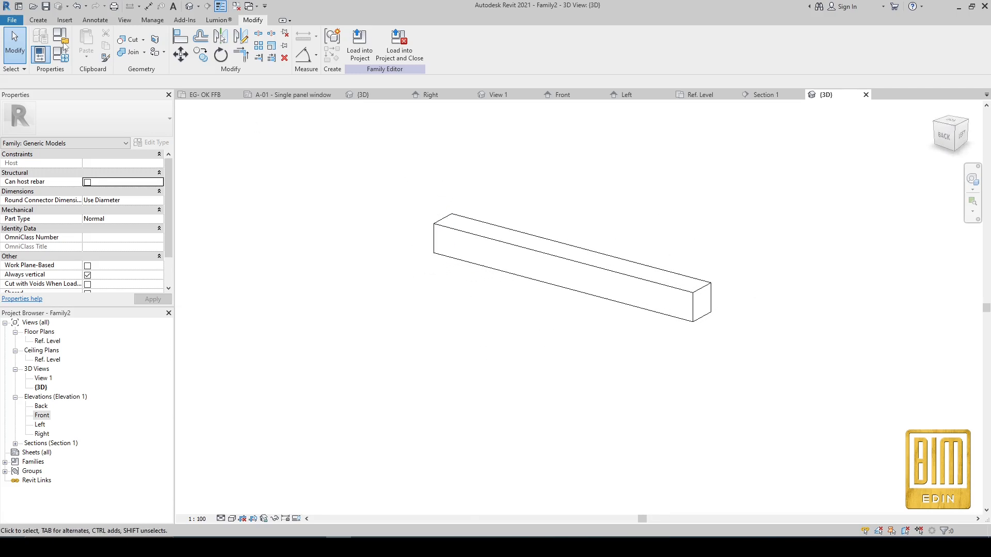
pyautogui.click(12, 19)
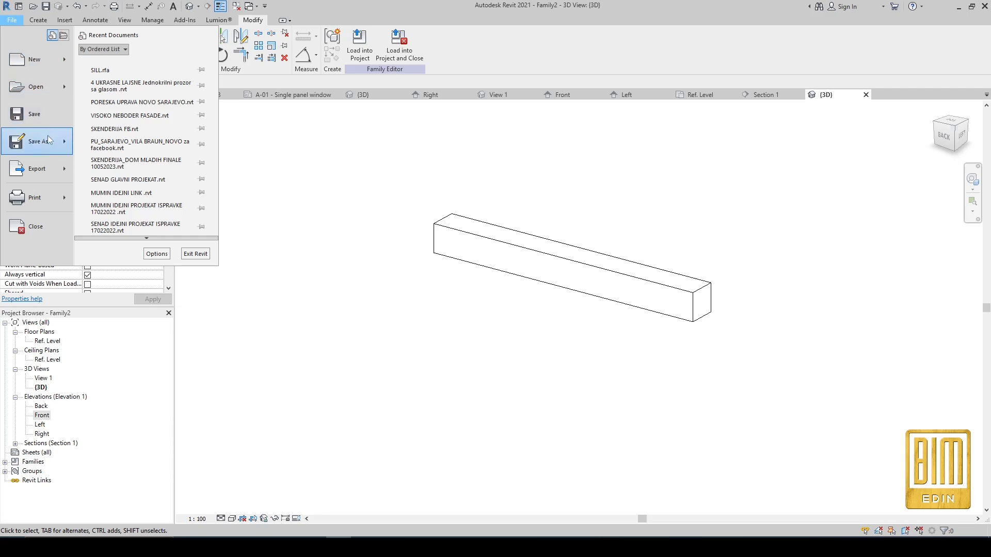
pyautogui.click(309, 160)
pyautogui.click(60, 53)
pyautogui.click(186, 263)
pyautogui.write('250')
pyautogui.click(300, 400)
# Flex the box further by setting ROLING SHUTTER WIDTH and ROLING SHUTTER HEIGHT to 30 each.
pyautogui.click(174, 272)
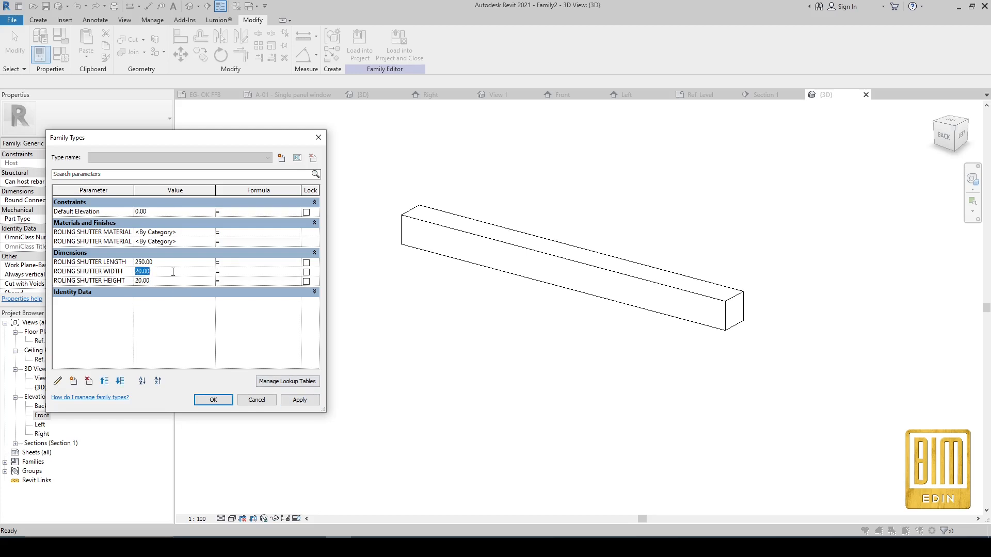
pyautogui.write('30')
pyautogui.click(301, 401)
pyautogui.click(177, 280)
pyautogui.click(300, 400)
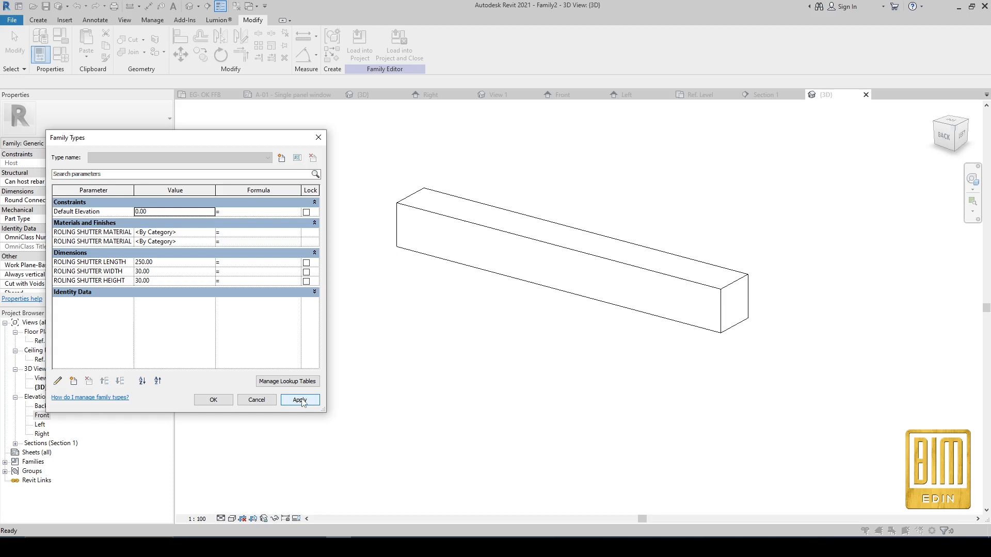
# Set ROLING SHUTTER WIDTH and HEIGHT to 20 and LENGTH to 200, and accept the family types.
pyautogui.click(171, 272)
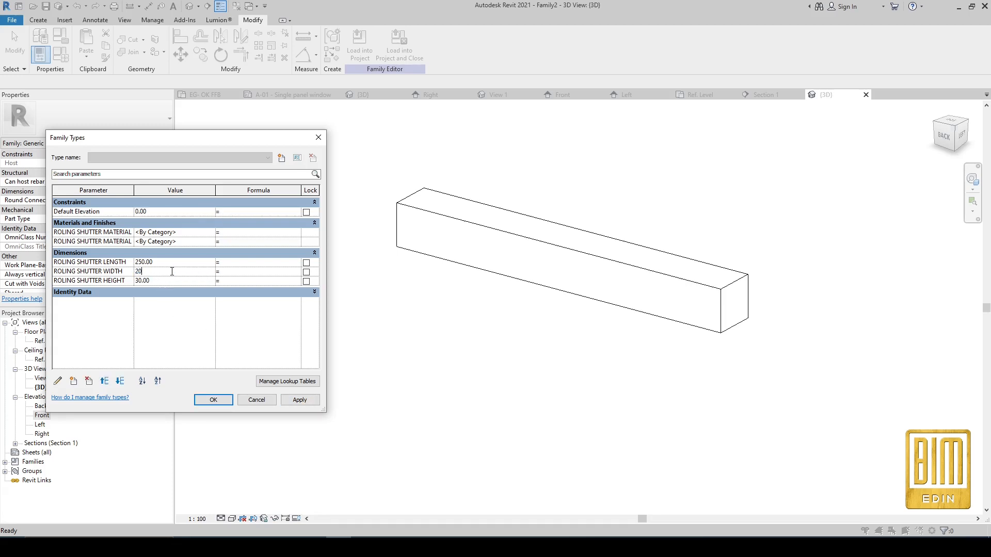
pyautogui.click(176, 281)
pyautogui.click(175, 262)
pyautogui.write('200')
pyautogui.click(300, 400)
pyautogui.click(213, 400)
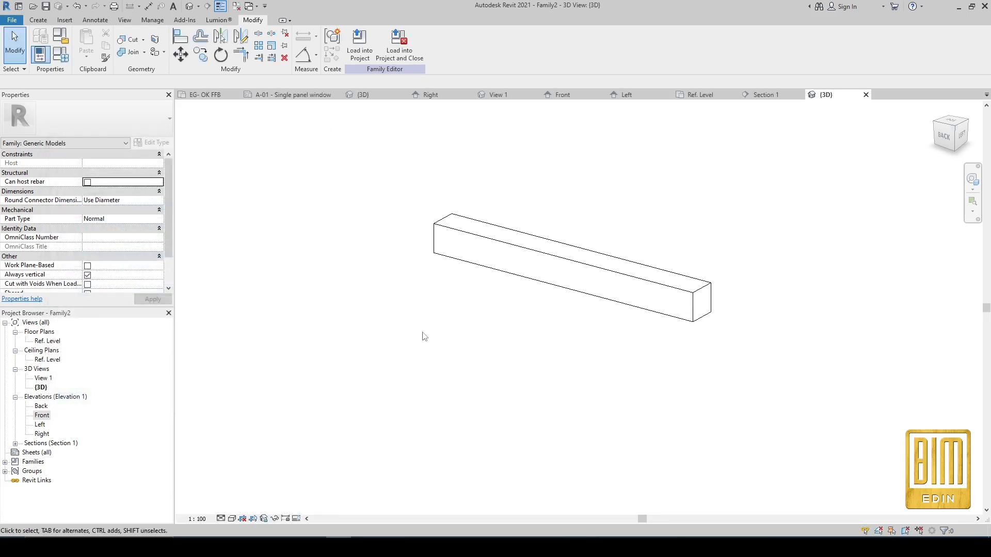
# Save the family as ROLING SUTTER.rfa in the Prezentacija prozora sa glasom folder.
pyautogui.click(17, 23)
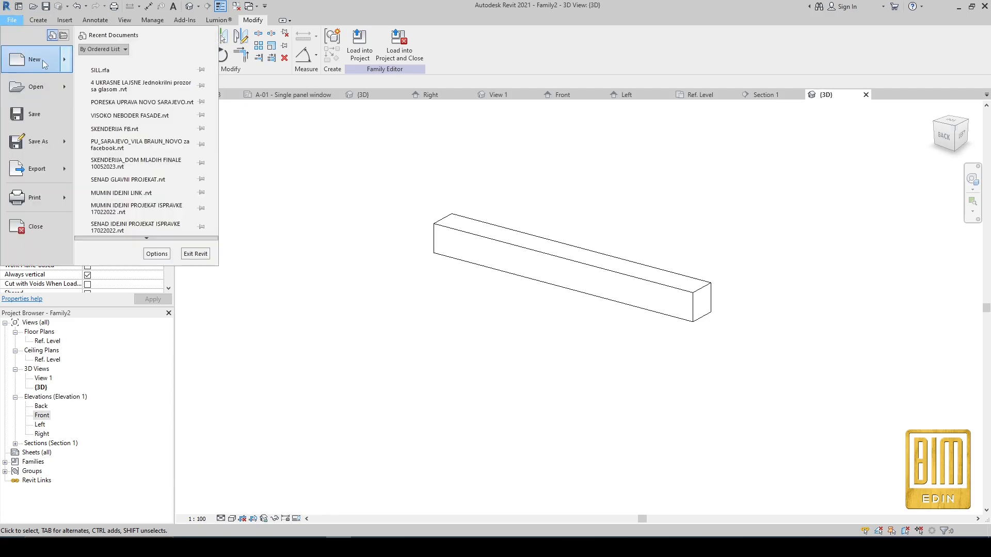
pyautogui.moveTo(42, 145)
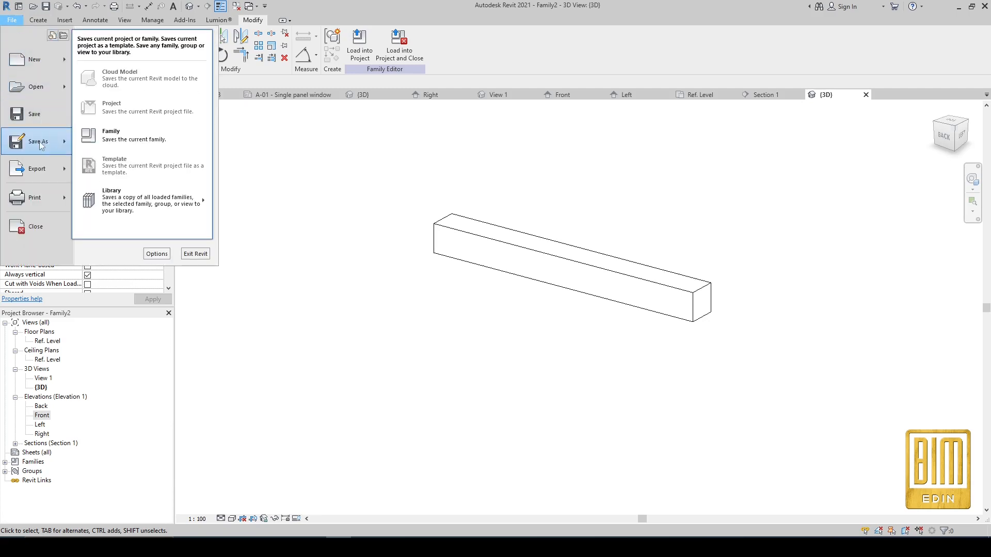
pyautogui.click(125, 141)
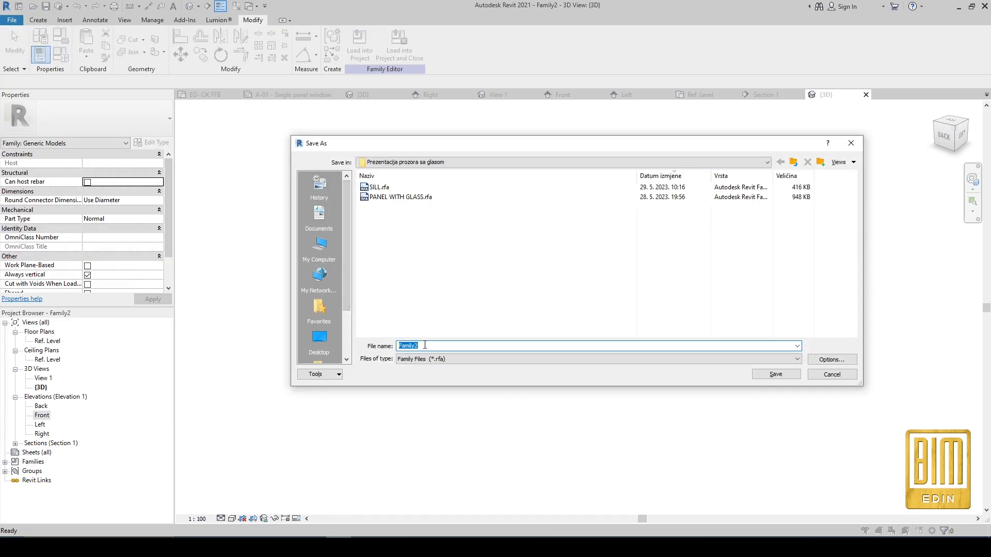
pyautogui.write('RA')
pyautogui.click(775, 374)
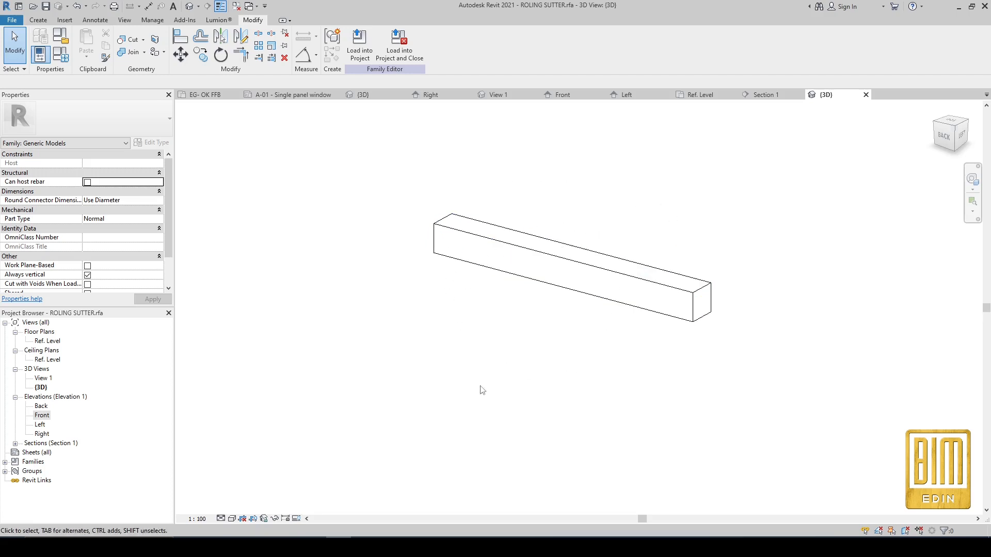
# Switch to sheet A-01 - Single panel window and examine the rolling shutter, drainage grates and threshold in the exploded window view.
pyautogui.click(293, 94)
pyautogui.click(579, 183)
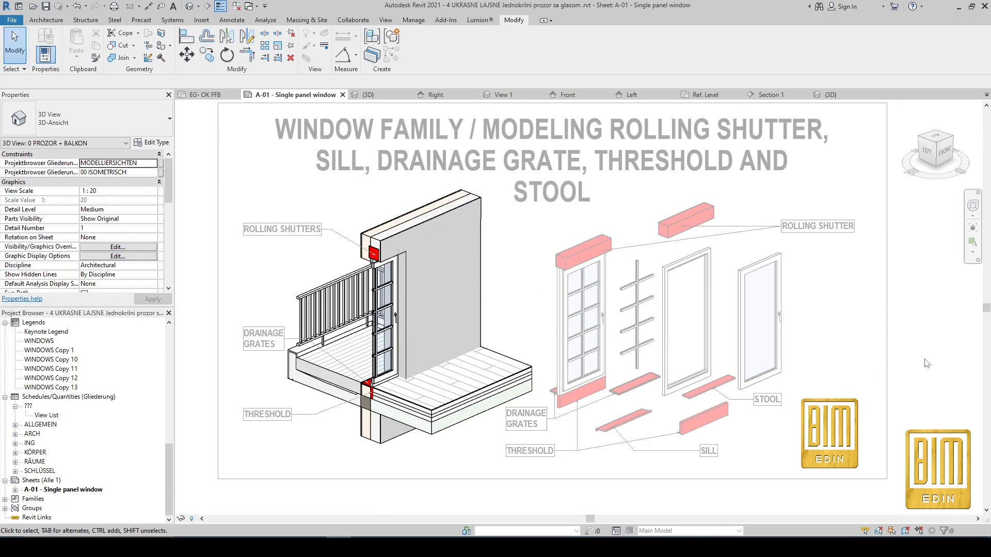
pyautogui.doubleClick(926, 364)
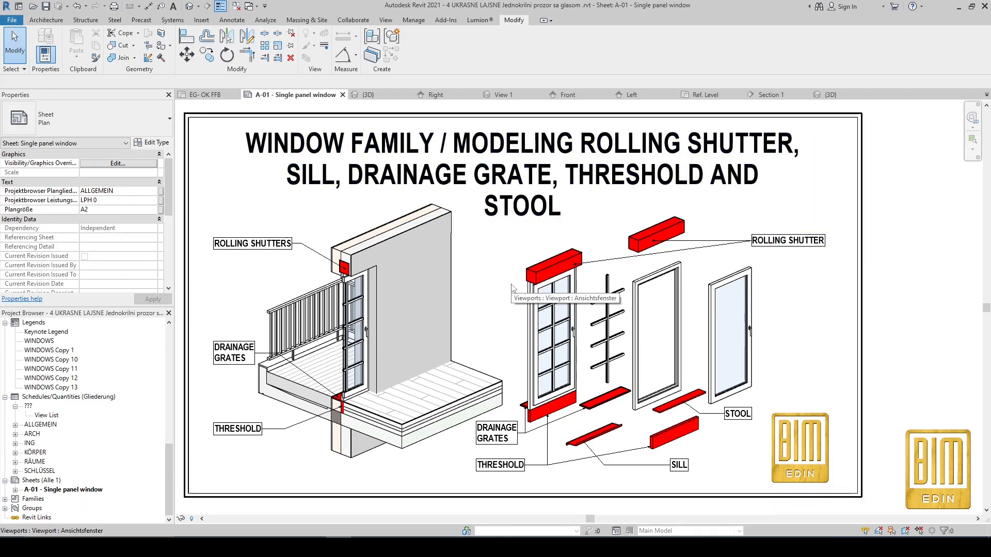
pyautogui.scroll(1, 610, 458)
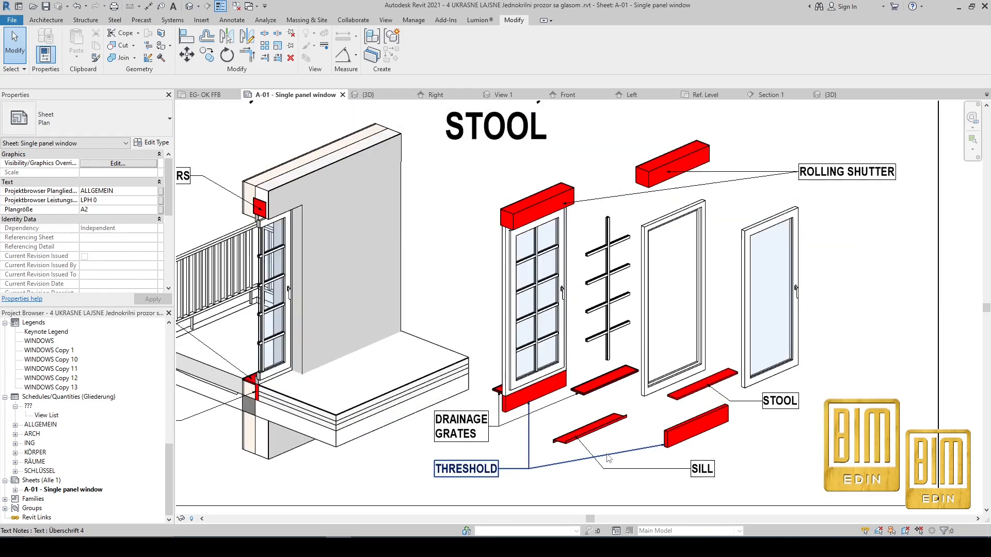
pyautogui.scroll(1, 609, 459)
pyautogui.scroll(-2, 609, 458)
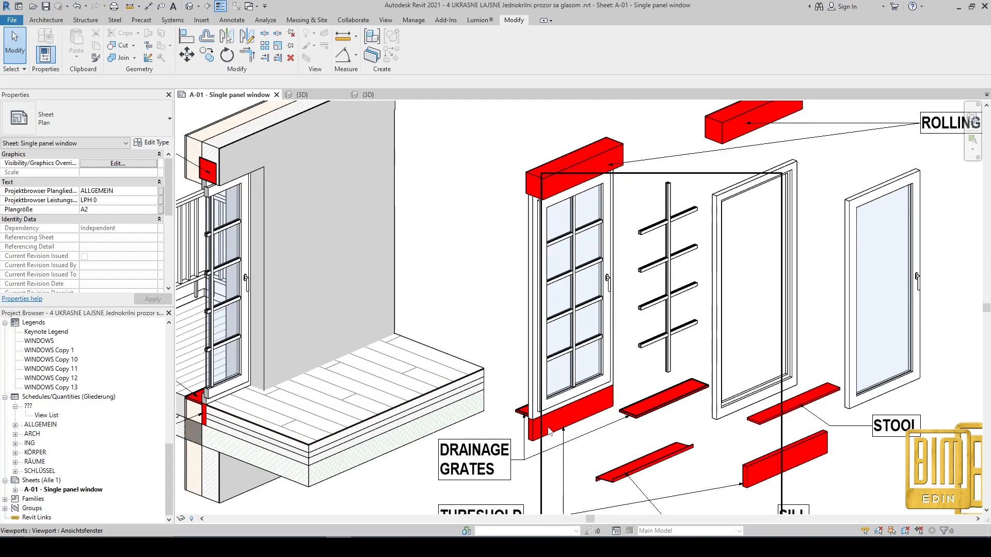
pyautogui.scroll(5, 600, 431)
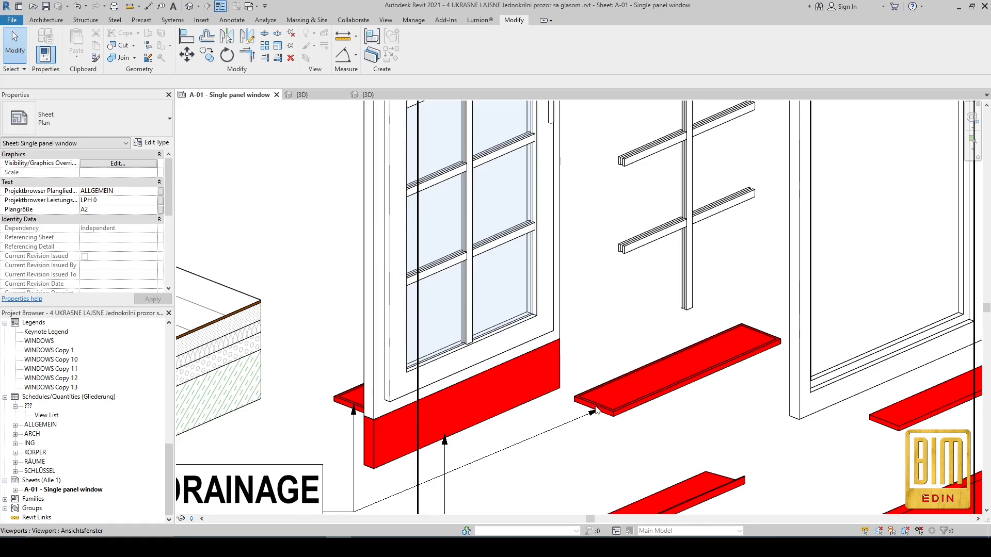
pyautogui.scroll(-2, 733, 336)
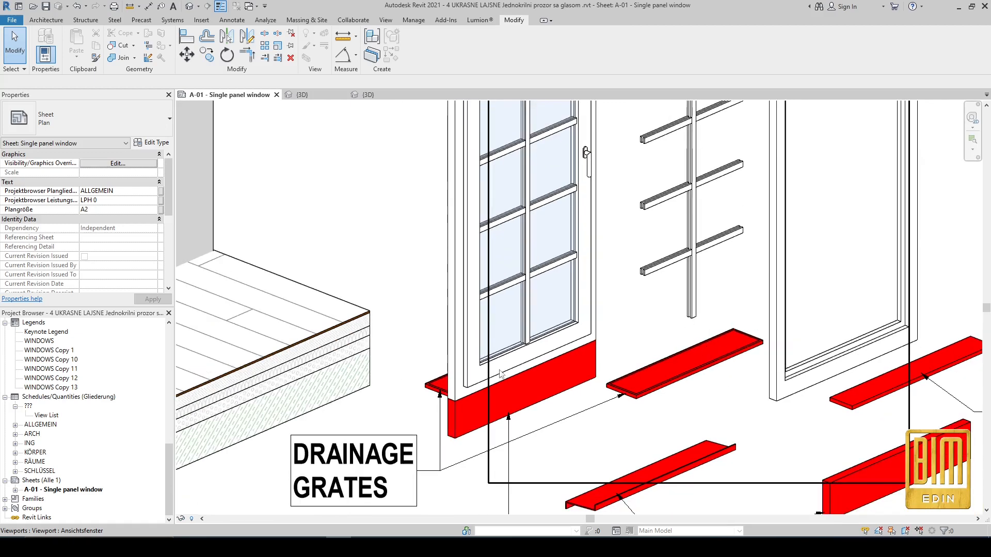
pyautogui.scroll(-5, 435, 387)
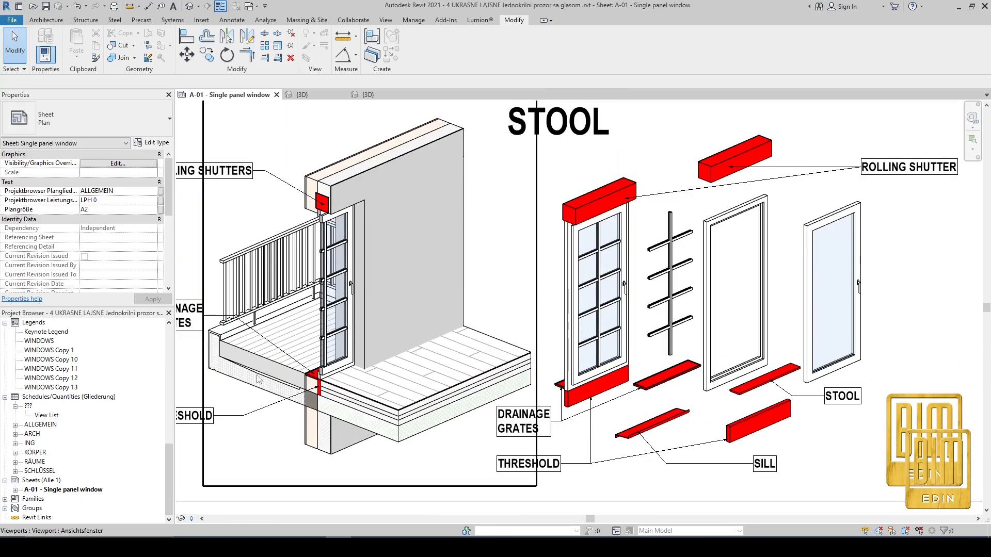
# Examine how the drainage grate and threshold sit beneath the balcony door in the sectioned isometric view.
pyautogui.scroll(6, 257, 368)
pyautogui.scroll(3, 256, 367)
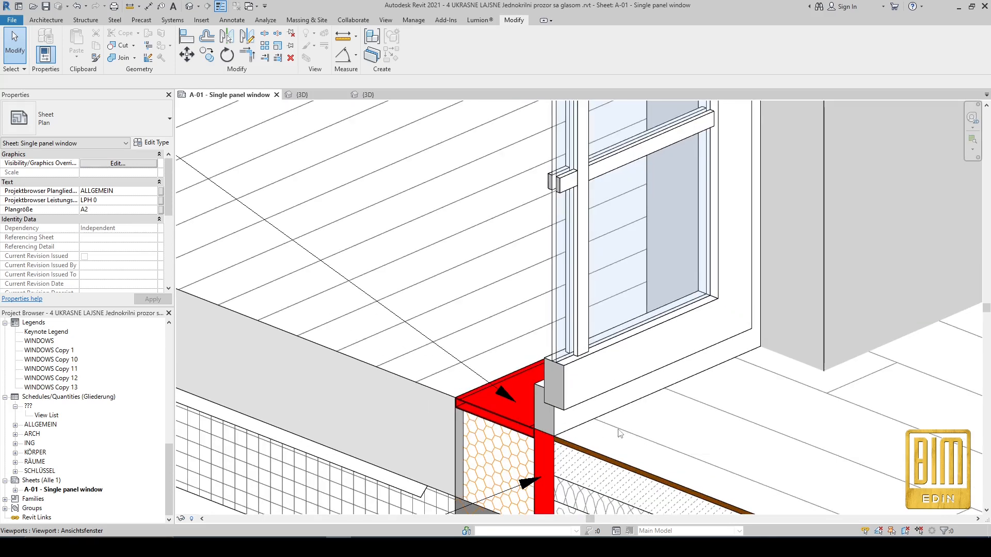
pyautogui.scroll(-2, 511, 356)
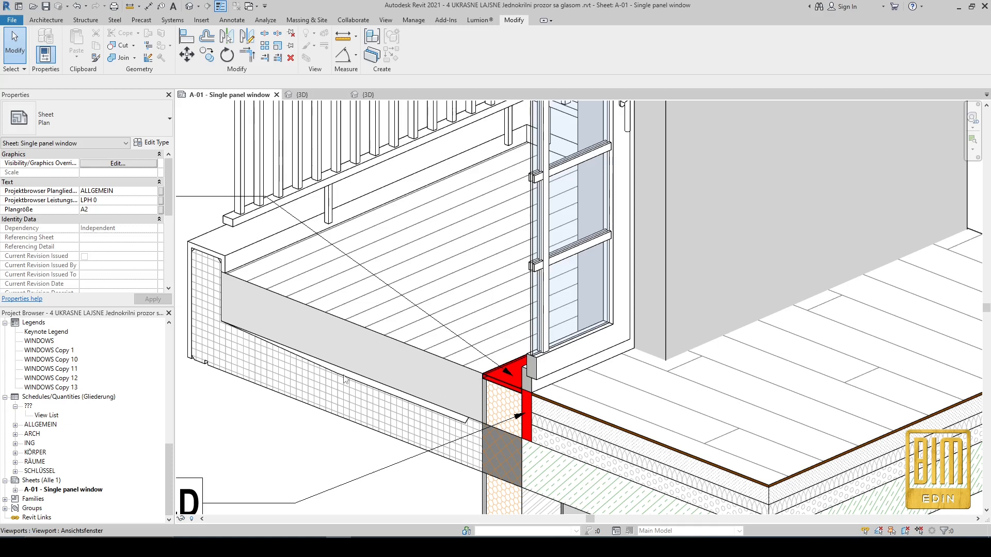
pyautogui.scroll(3, 497, 383)
pyautogui.scroll(-4, 493, 382)
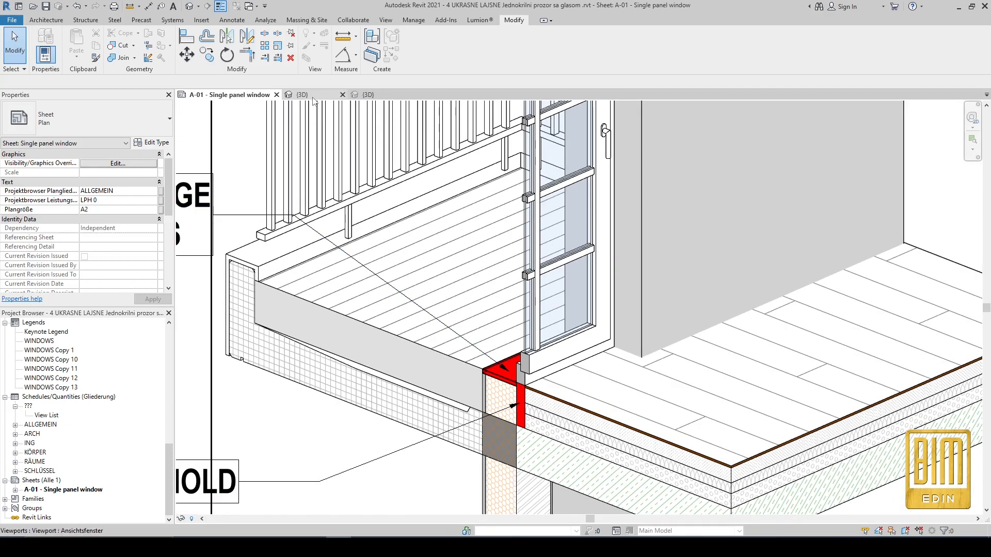
# Create a new family from the Metric Generic Model.rft template in the English template folder.
pyautogui.click(301, 95)
pyautogui.click(372, 95)
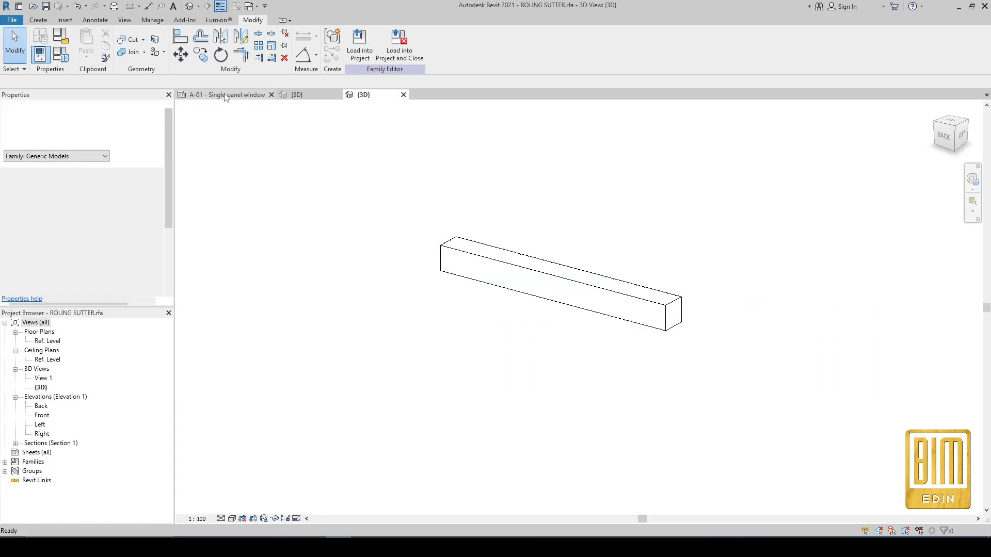
pyautogui.click(227, 95)
pyautogui.click(12, 20)
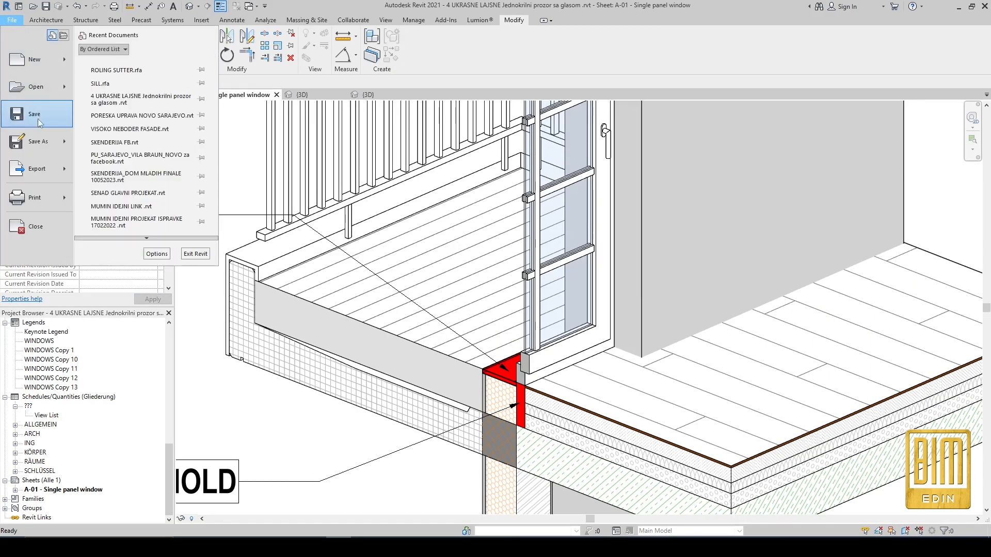
pyautogui.moveTo(42, 63)
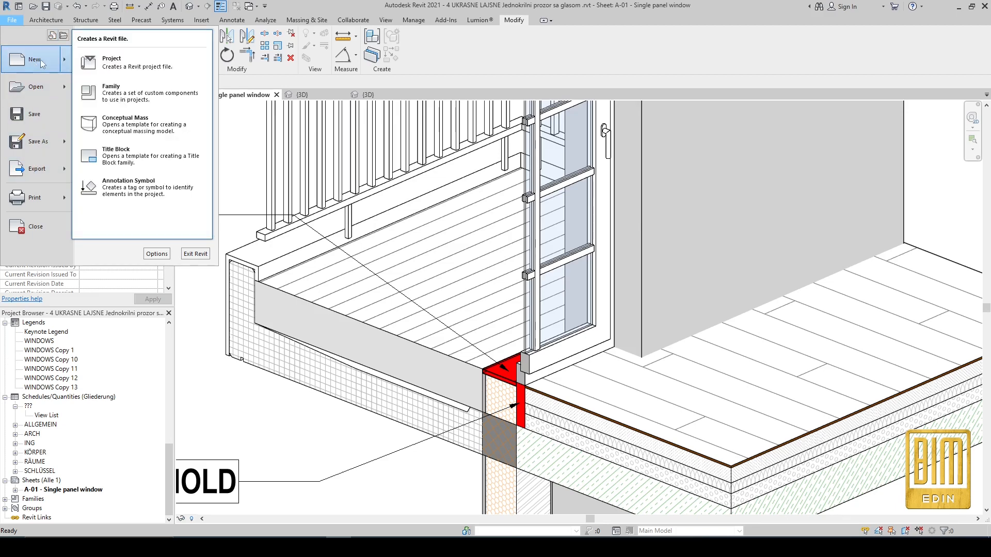
pyautogui.click(111, 90)
pyautogui.doubleClick(570, 152)
pyautogui.scroll(-1, 659, 257)
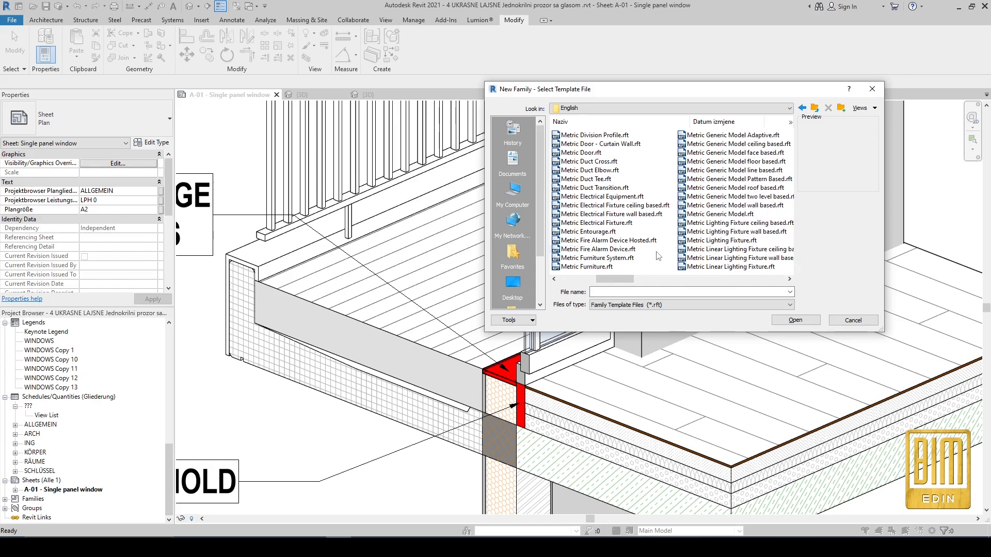
pyautogui.click(720, 213)
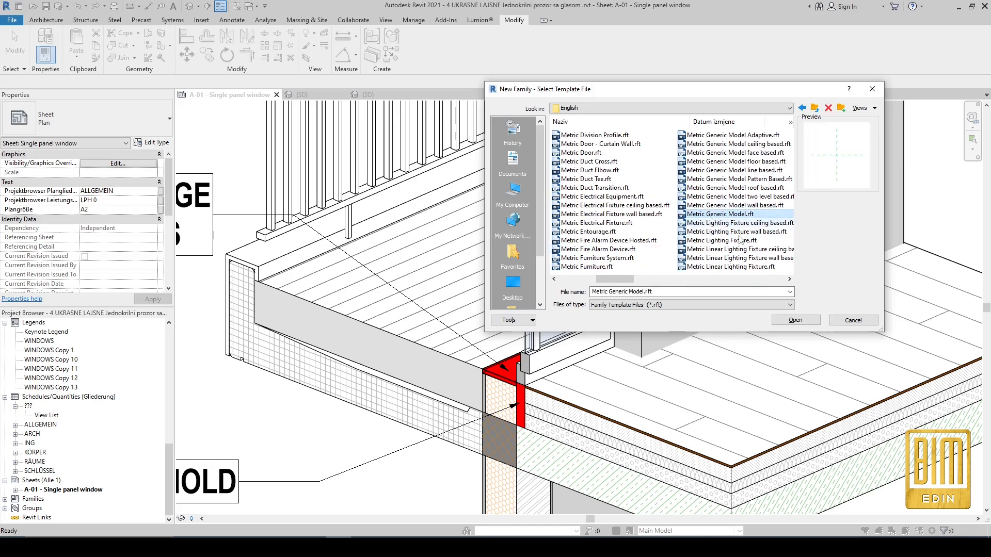
pyautogui.click(795, 320)
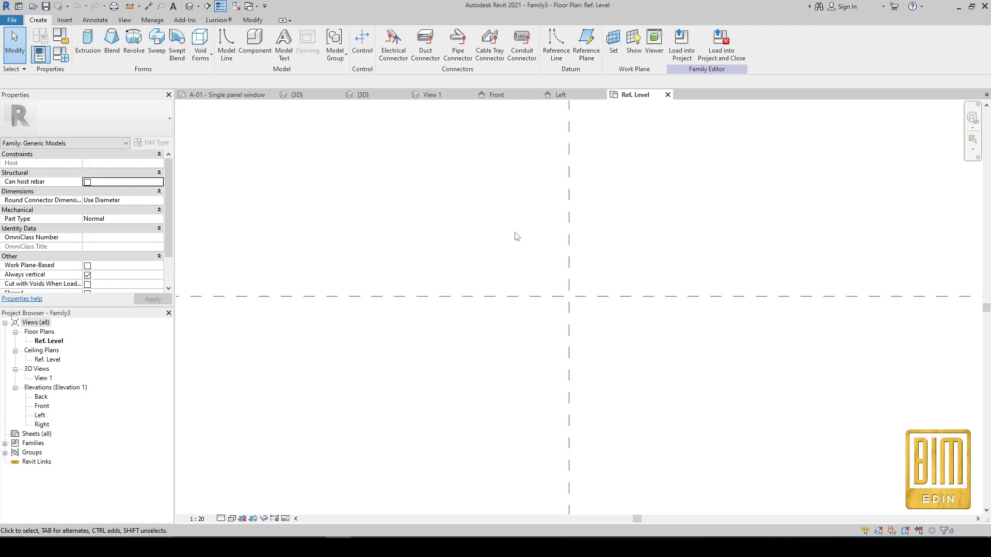
# Draw a vertical reference plane about 150 cm left of the vertical center reference plane in the Ref. Level plan.
pyautogui.click(586, 42)
pyautogui.scroll(-3, 496, 223)
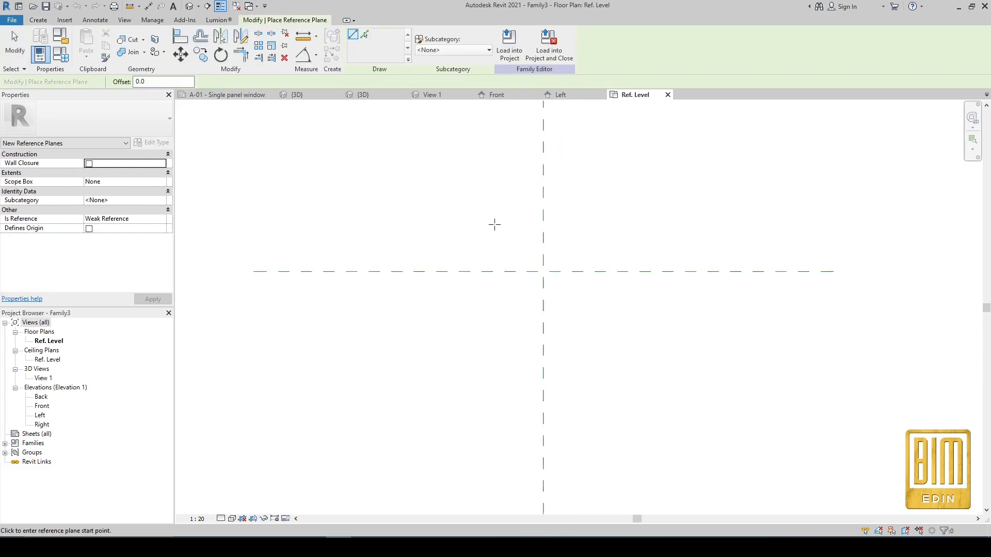
pyautogui.click(366, 209)
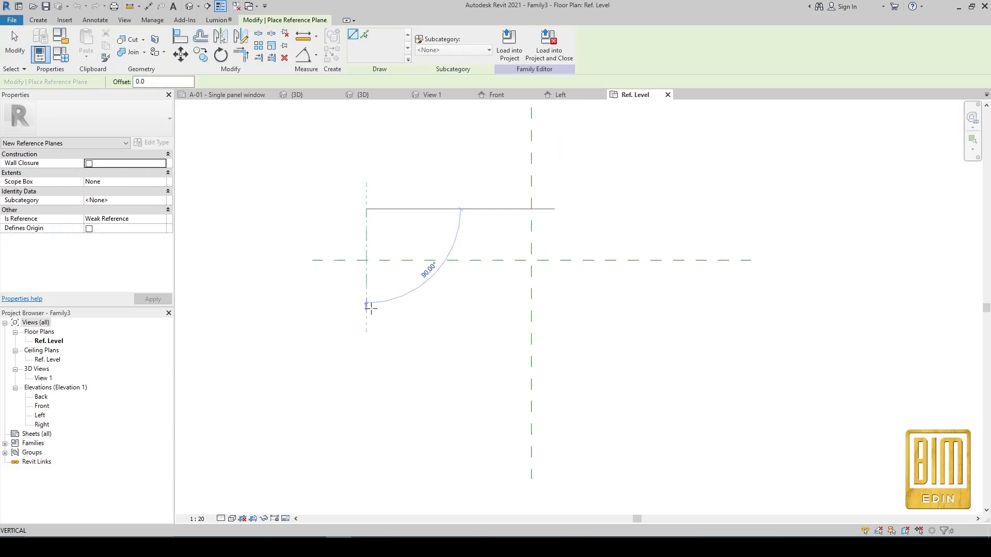
pyautogui.click(366, 324)
pyautogui.press('Escape')
pyautogui.press('Escape')
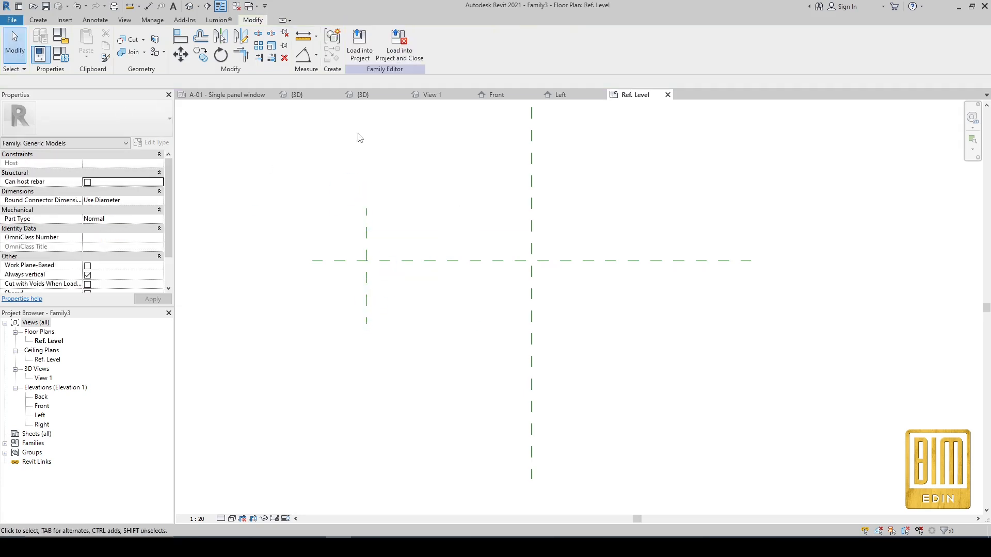
# Set the family's length units to centimeters with 2 decimal places.
pyautogui.press('u')
pyautogui.press('n')
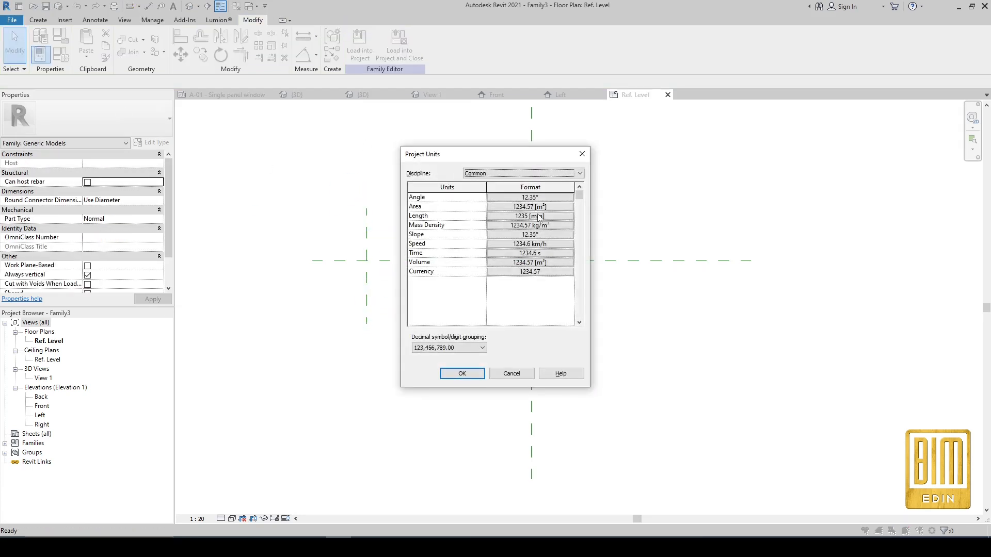
pyautogui.click(540, 218)
pyautogui.click(522, 215)
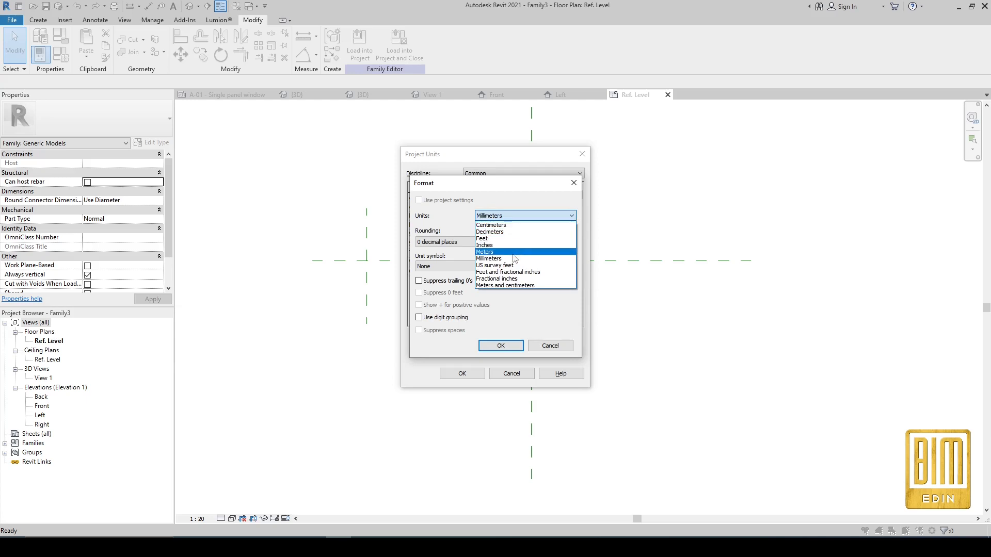
pyautogui.click(491, 225)
pyautogui.click(454, 243)
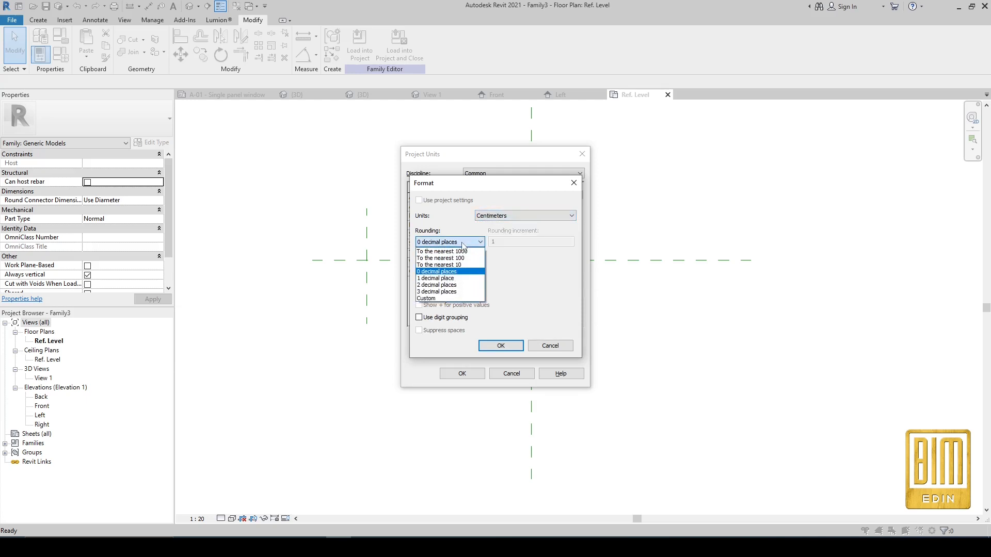
pyautogui.click(456, 284)
pyautogui.click(500, 346)
pyautogui.click(462, 373)
# Set the new reference plane 100 cm from the vertical center plane and mirror a copy of it about that center plane.
pyautogui.click(367, 233)
pyautogui.click(449, 225)
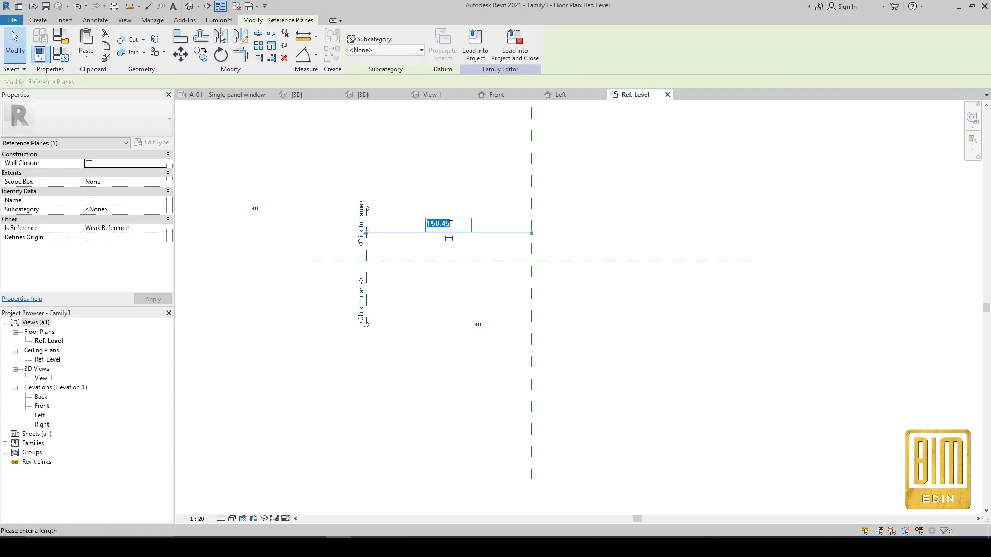
pyautogui.write('100')
pyautogui.press('Return')
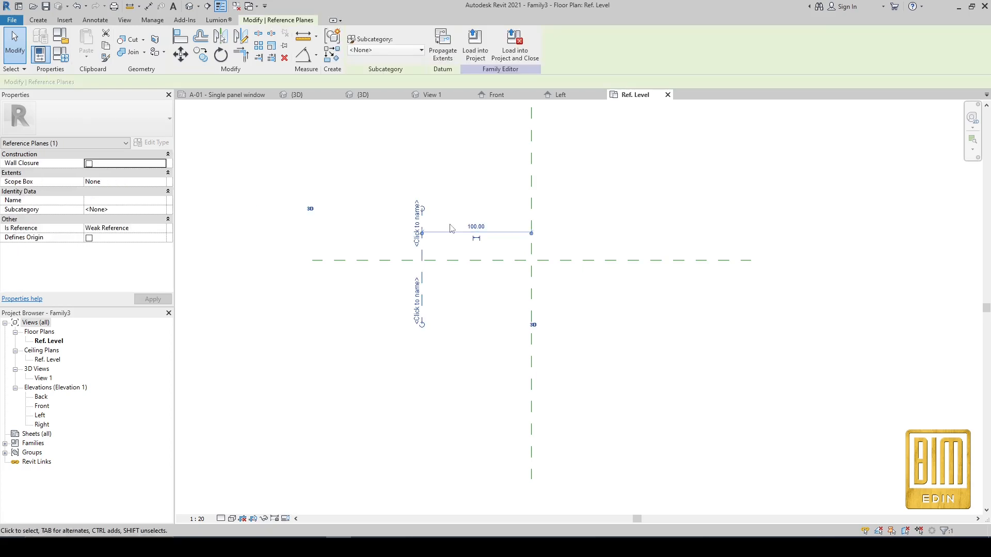
pyautogui.click(221, 35)
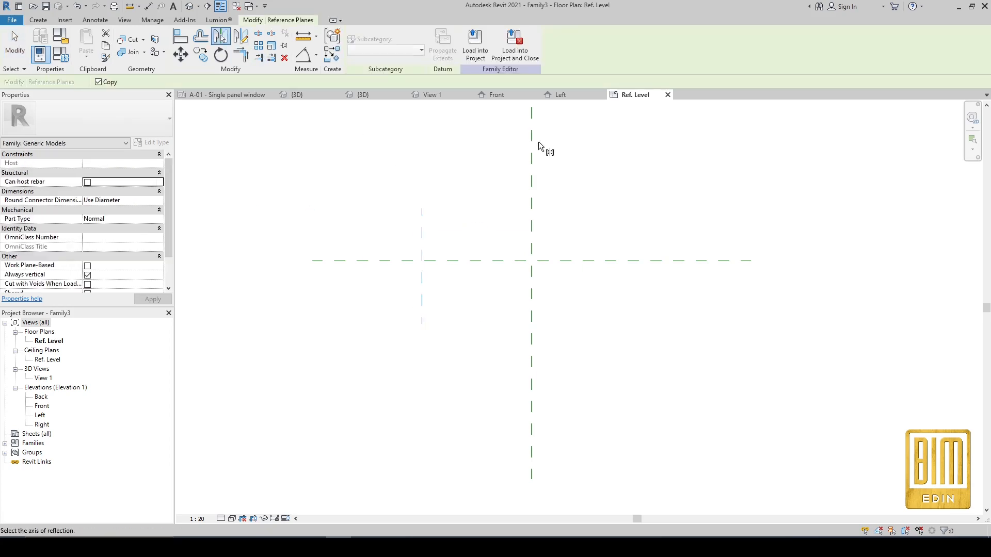
pyautogui.click(534, 181)
pyautogui.click(435, 193)
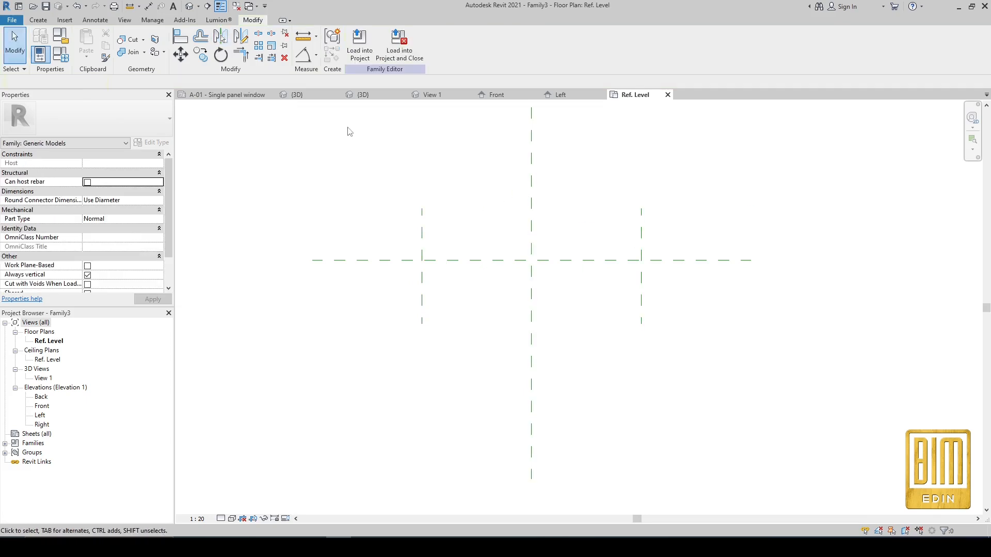
# Add an aligned dimension across the left, center and right reference planes and constrain its segments to be equal.
pyautogui.click(316, 57)
pyautogui.click(330, 71)
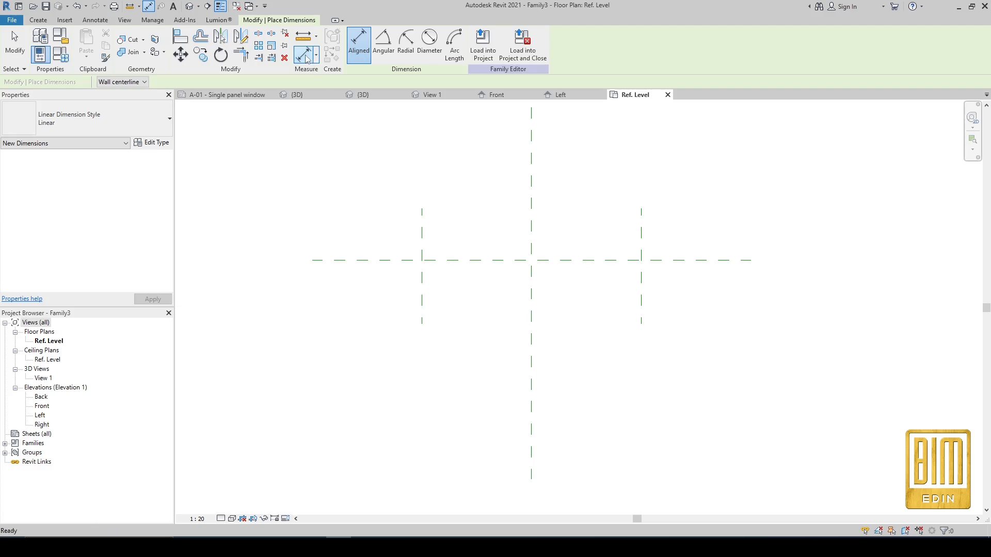
pyautogui.click(422, 230)
pyautogui.click(531, 233)
pyautogui.click(641, 236)
pyautogui.click(586, 176)
pyautogui.scroll(2, 565, 164)
pyautogui.click(513, 143)
# Add an overall aligned dimension between the two outer reference planes above the equality dimension.
pyautogui.click(346, 265)
pyautogui.click(680, 265)
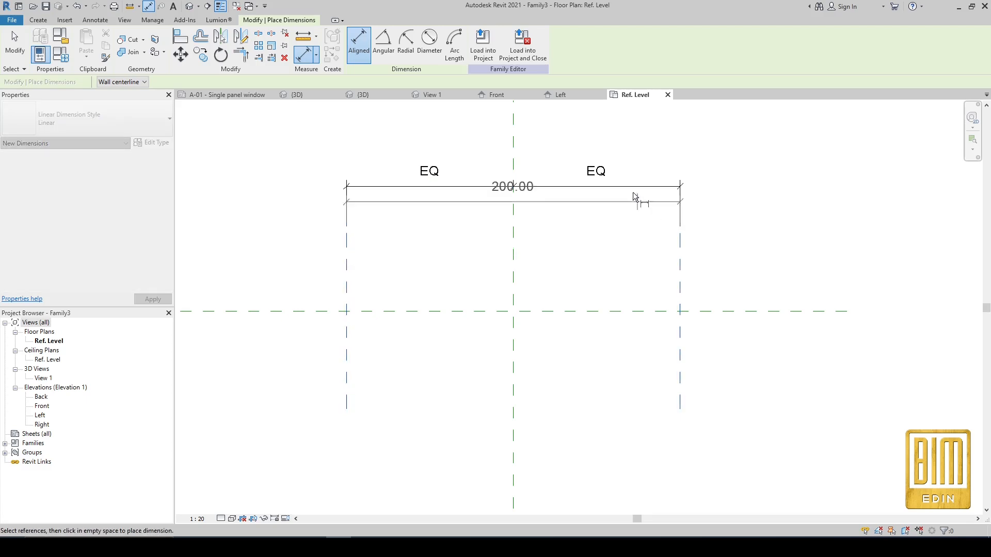
pyautogui.click(617, 140)
pyautogui.click(23, 51)
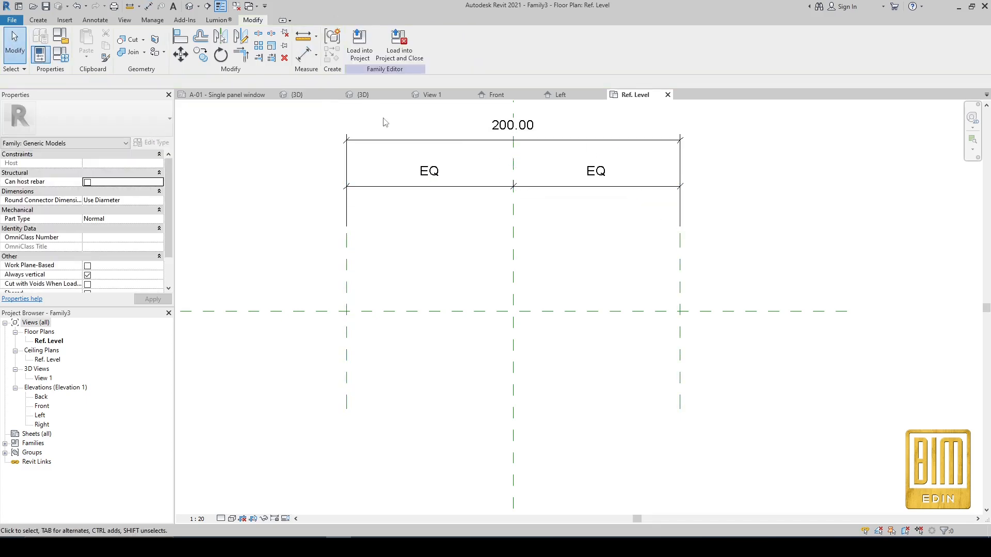
pyautogui.click(410, 144)
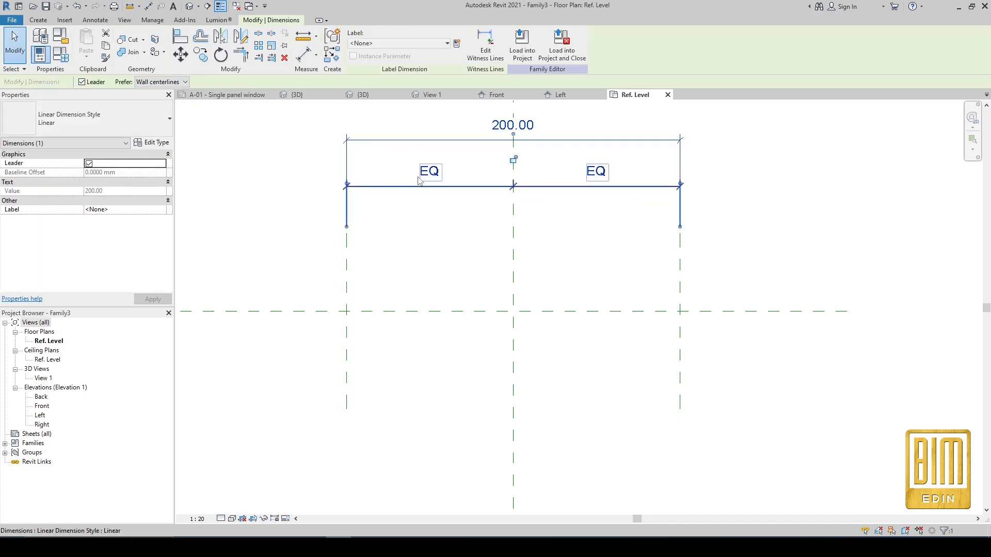
pyautogui.click(456, 45)
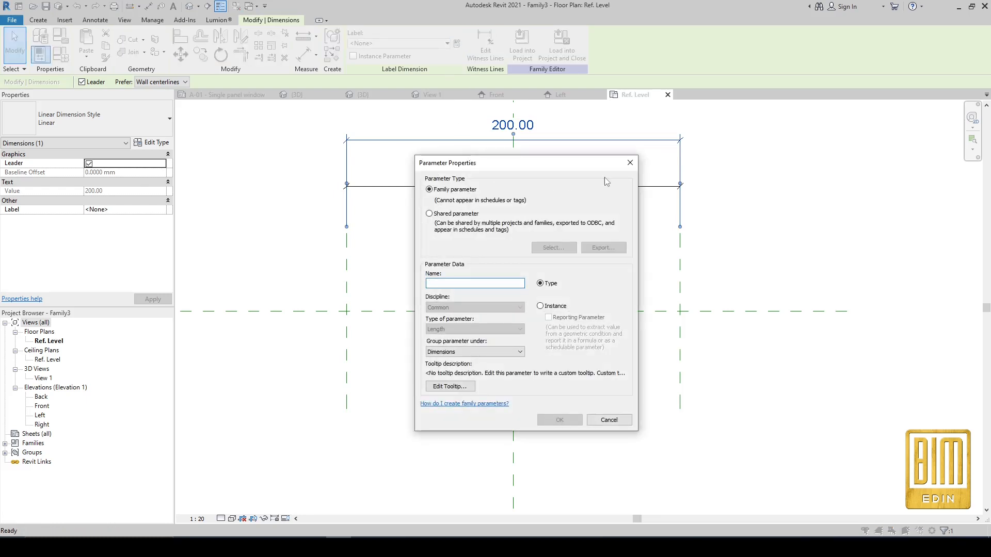
pyautogui.click(630, 163)
# On sheet A-01 - Single panel window, change the DRAINAGE GRATES label beside the balcony section view to DRAINAGE GRATE.
pyautogui.click(227, 95)
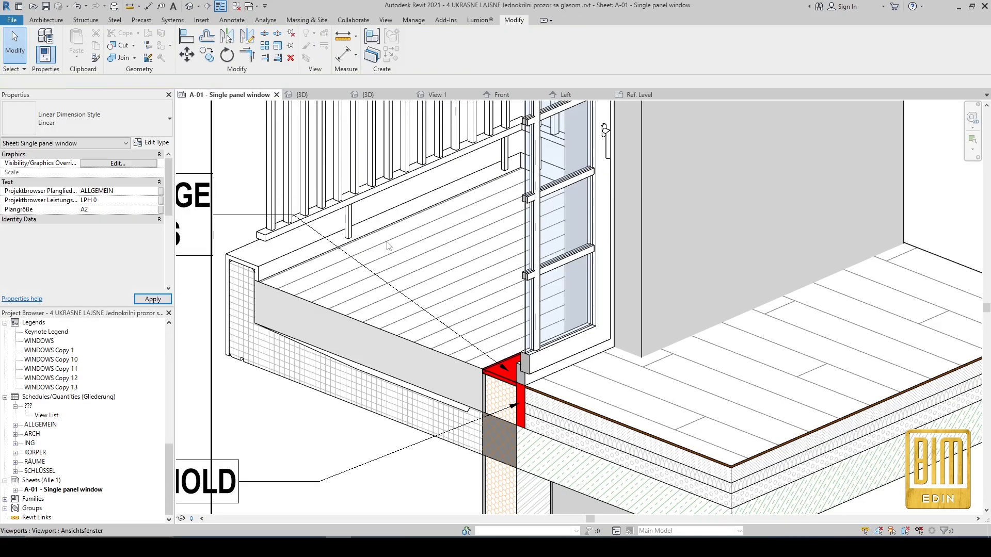
pyautogui.scroll(-4, 455, 322)
pyautogui.scroll(5, 316, 268)
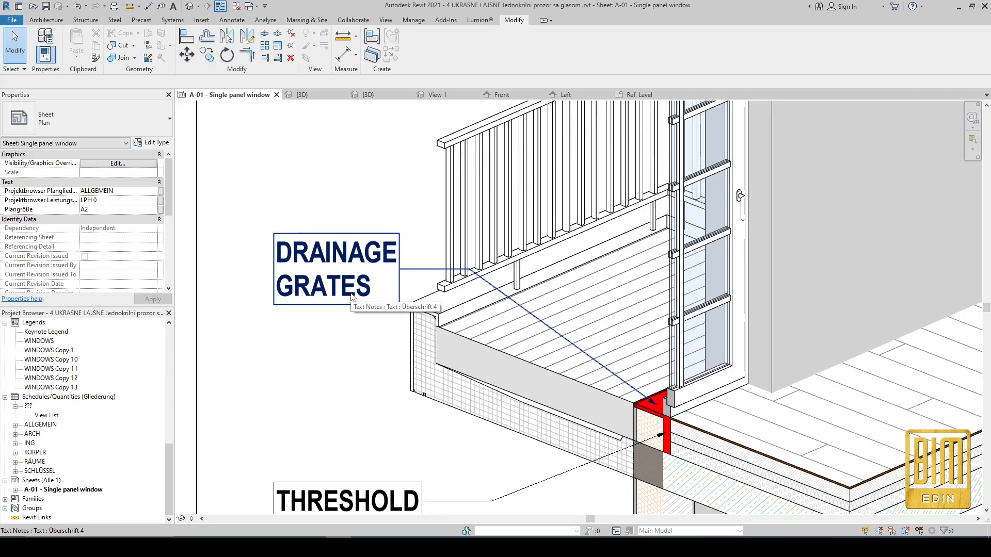
pyautogui.scroll(-2, 355, 293)
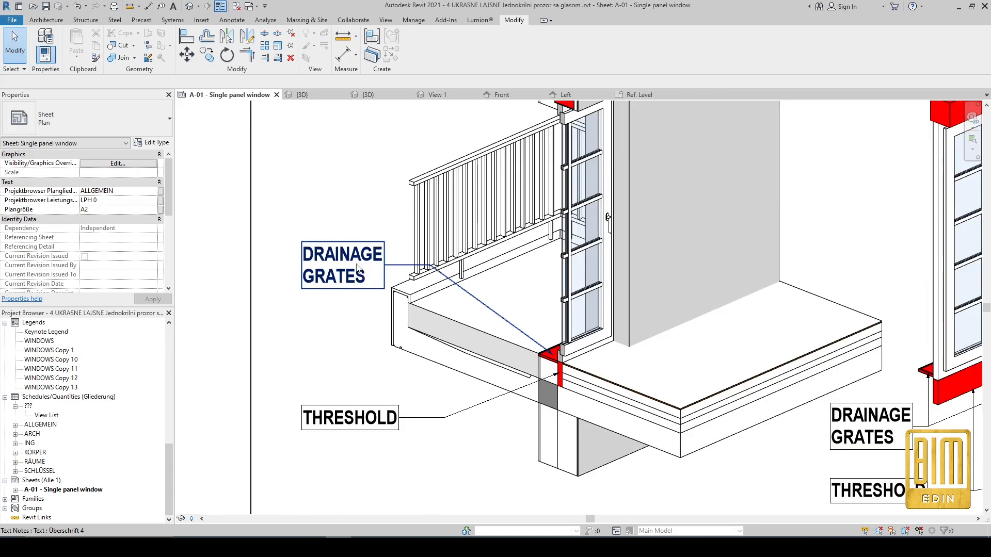
pyautogui.scroll(2, 359, 290)
pyautogui.doubleClick(359, 283)
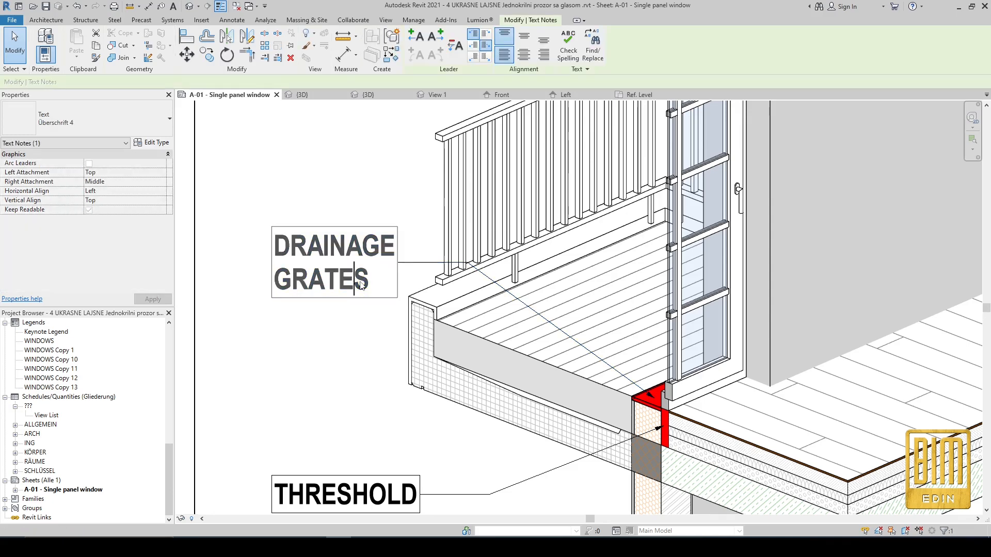
pyautogui.moveTo(368, 284); pyautogui.dragTo(354, 282)
pyautogui.press('BackSpace')
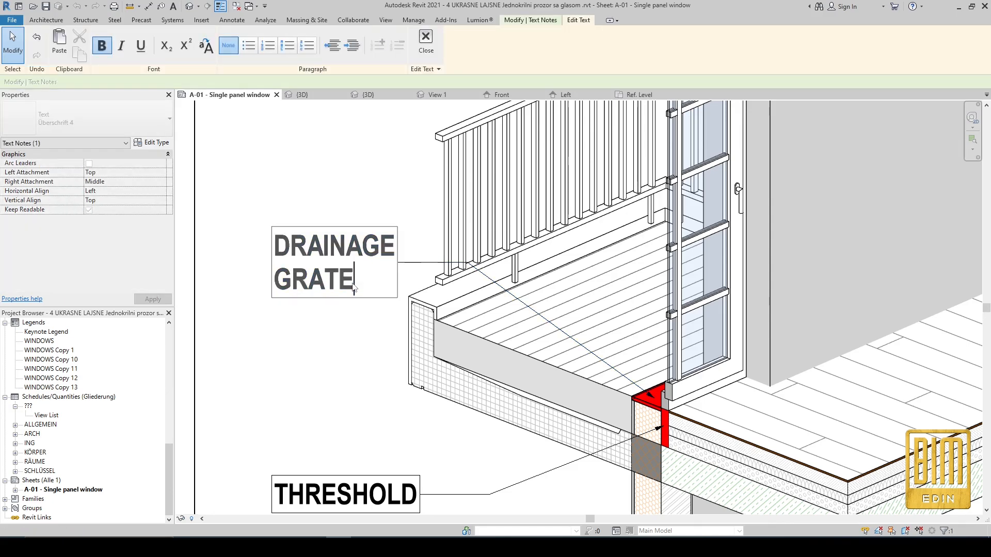
pyautogui.click(349, 358)
# Change the DRAINAGE GRATES label beneath the exploded window view to DRAINAGE GRATE.
pyautogui.scroll(-5, 348, 351)
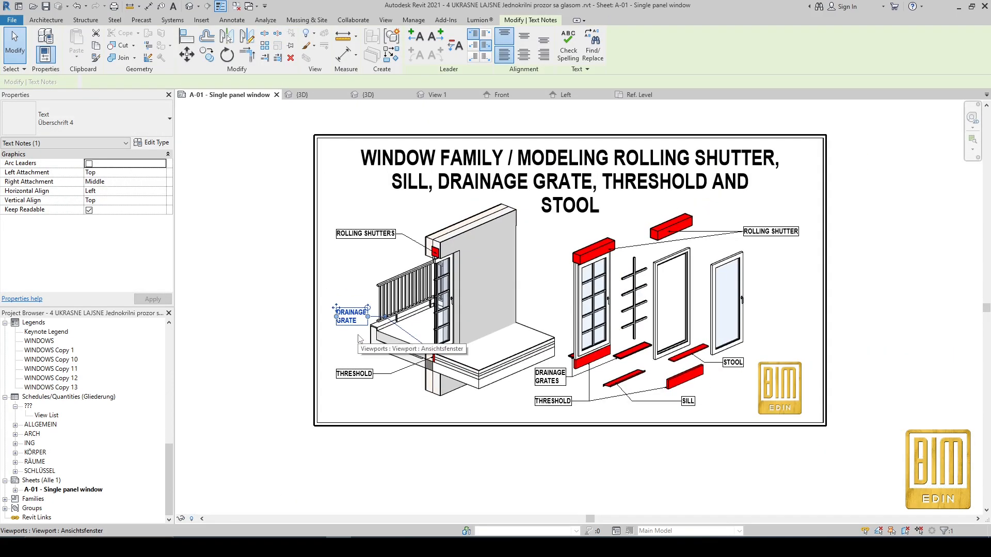
pyautogui.click(555, 380)
pyautogui.scroll(5, 554, 382)
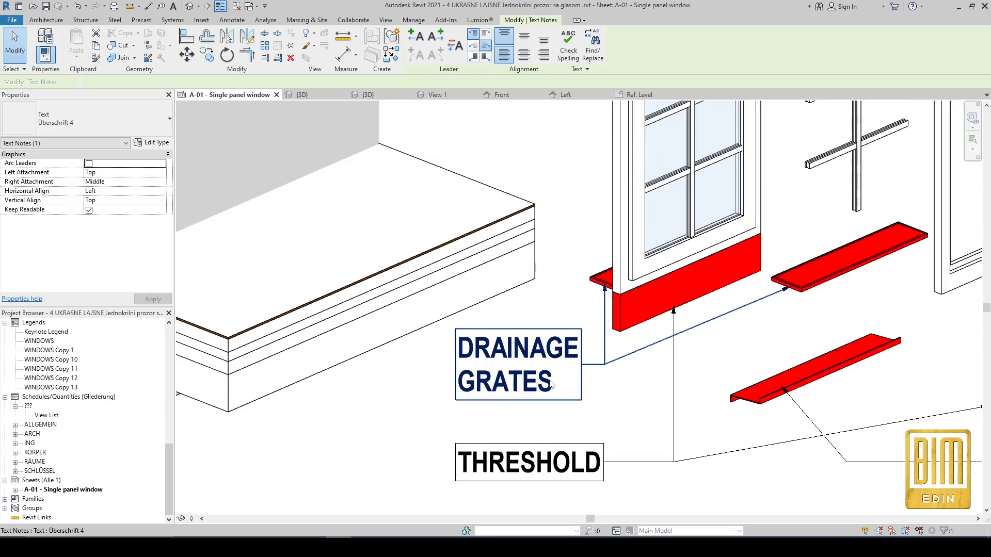
pyautogui.click(551, 388)
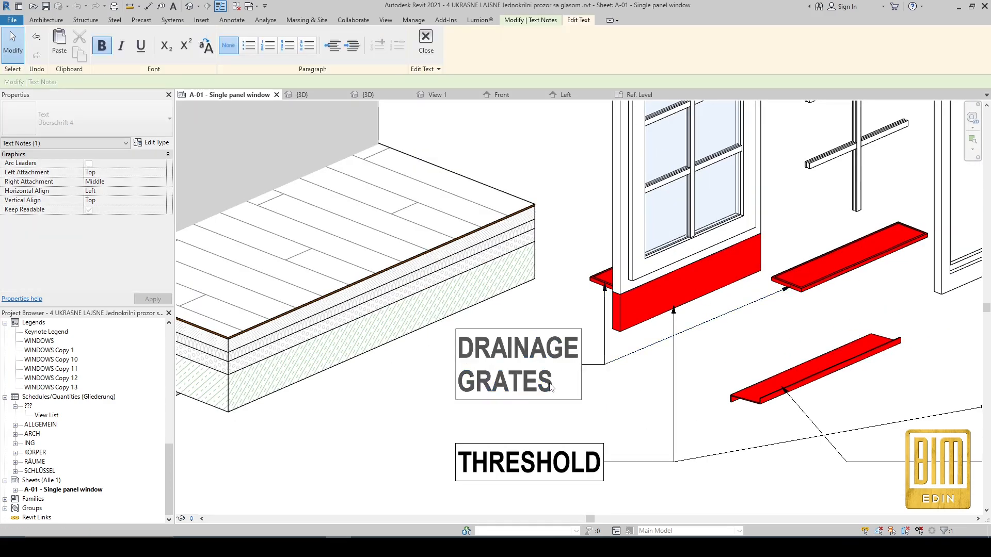
pyautogui.click(456, 423)
pyautogui.scroll(-3, 475, 361)
pyautogui.scroll(-2, 564, 432)
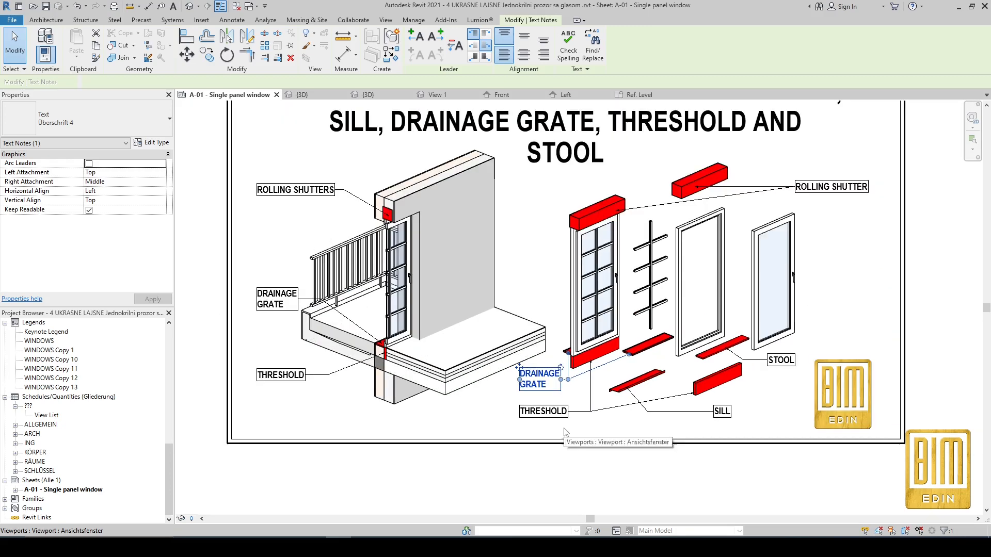
pyautogui.scroll(-2, 557, 385)
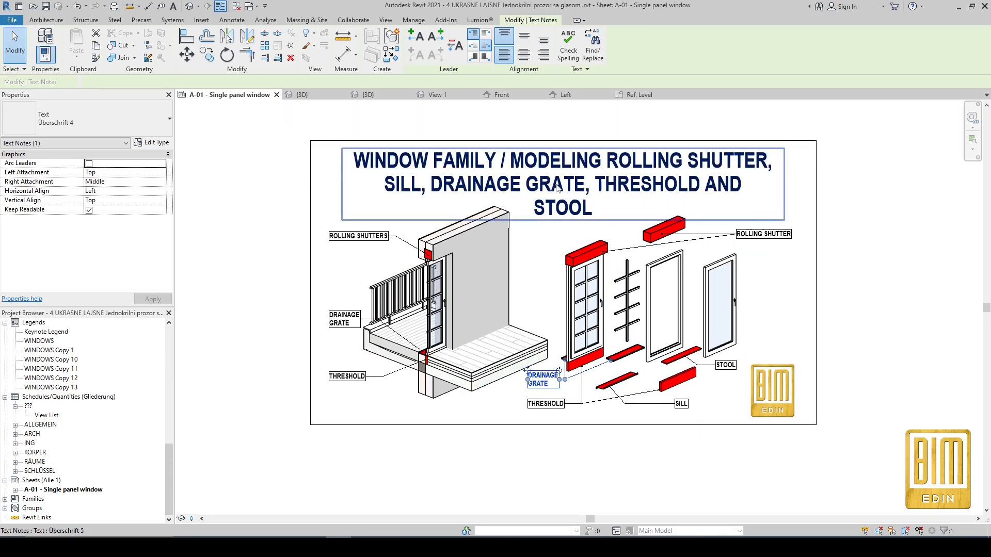
# In the new family's Ref. Level plan, label the overall dimension with a new type parameter named GRATE LENGTH.
pyautogui.click(636, 95)
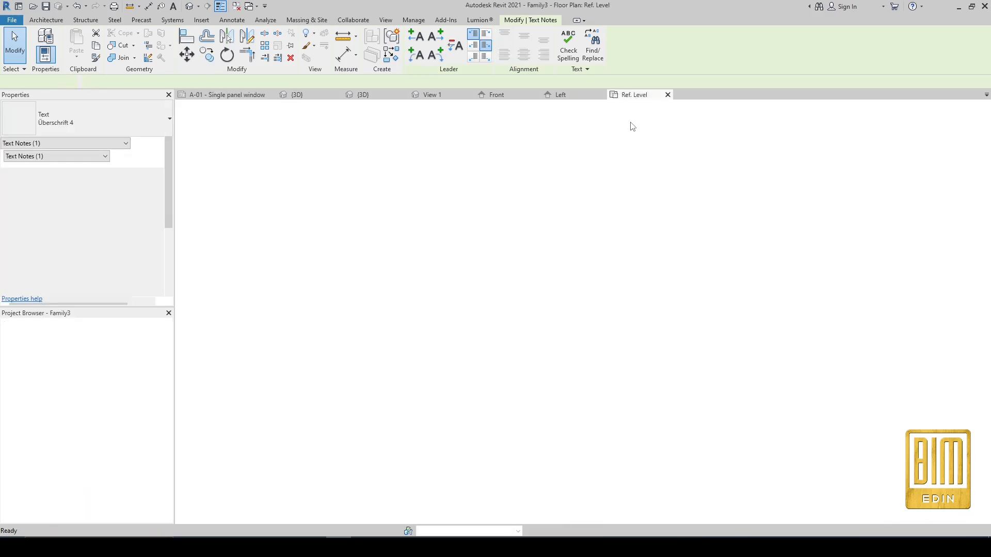
pyautogui.click(542, 142)
pyautogui.click(457, 44)
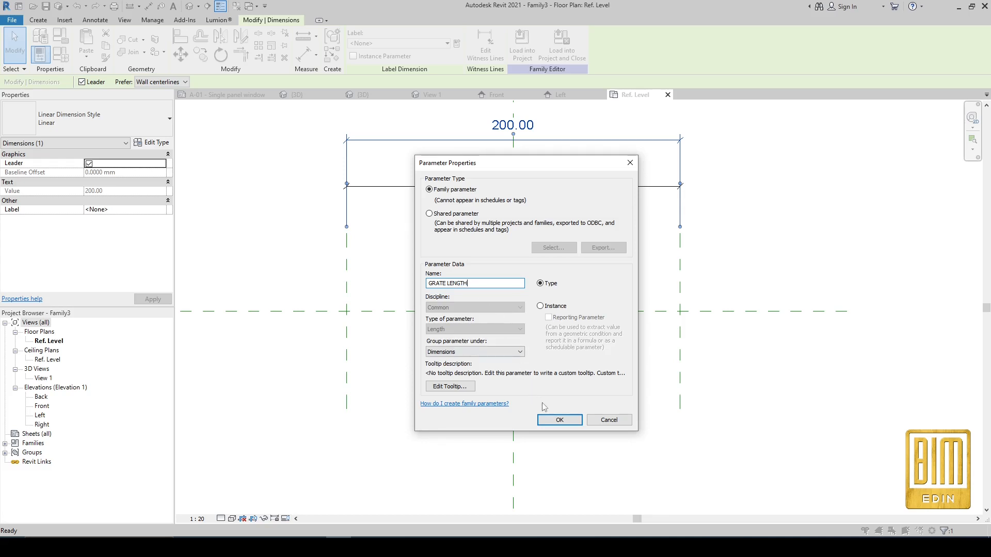
pyautogui.click(560, 419)
pyautogui.click(538, 296)
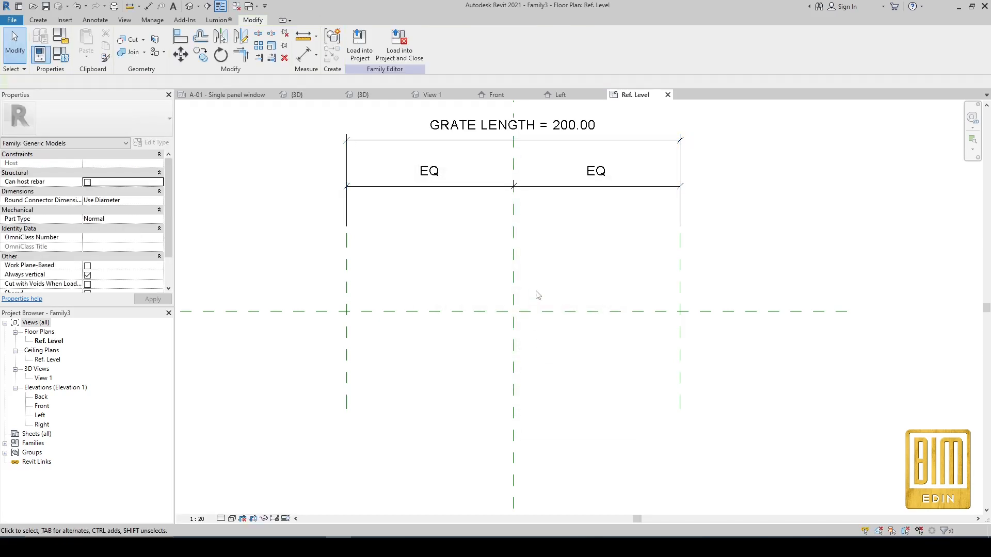
pyautogui.click(39, 23)
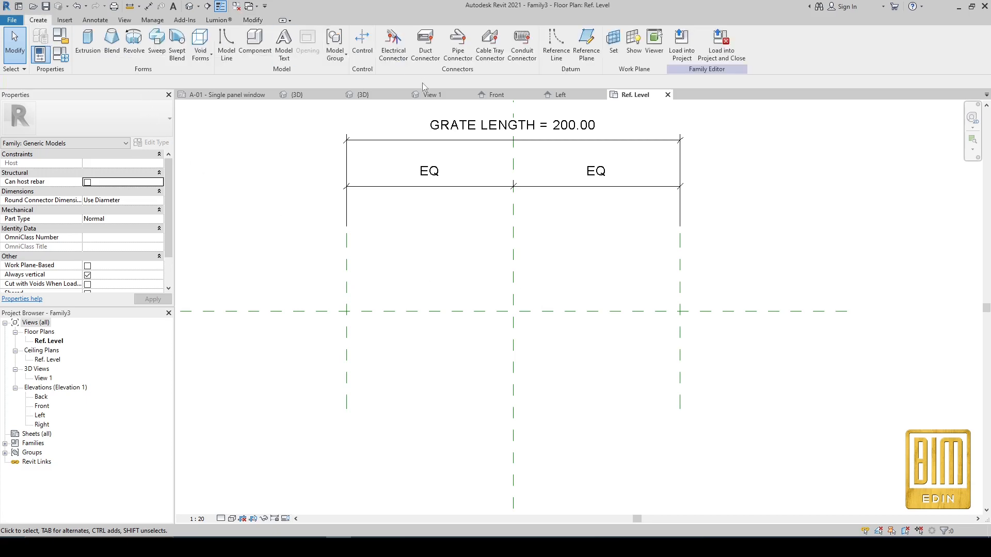
# Draw a horizontal reference plane across both outer vertical planes, about 24.6 above the Center (Front/Back) plane.
pyautogui.click(582, 50)
pyautogui.click(309, 270)
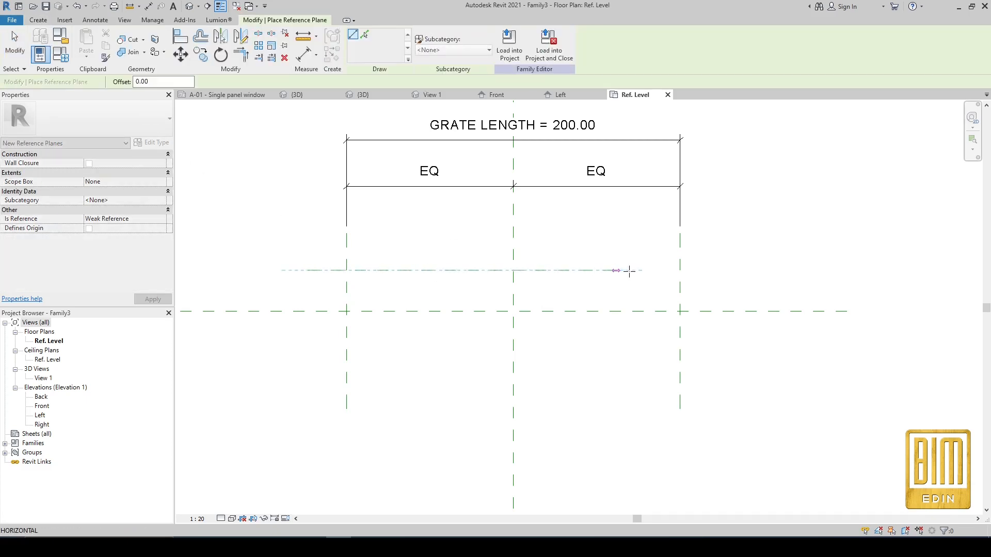
pyautogui.click(718, 270)
pyautogui.click(14, 44)
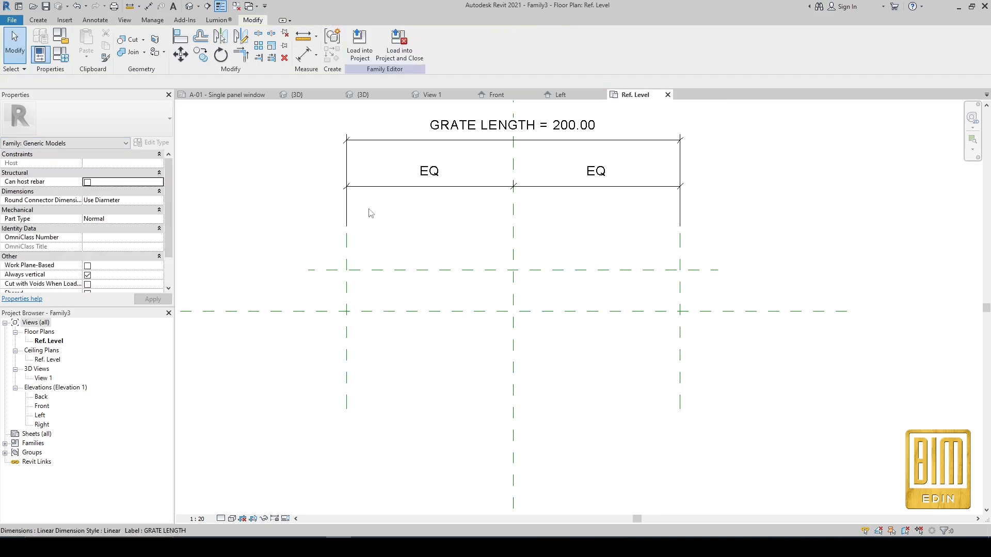
# Set the new horizontal reference plane's distance from the Center (Front/Back) plane to 30.
pyautogui.click(409, 271)
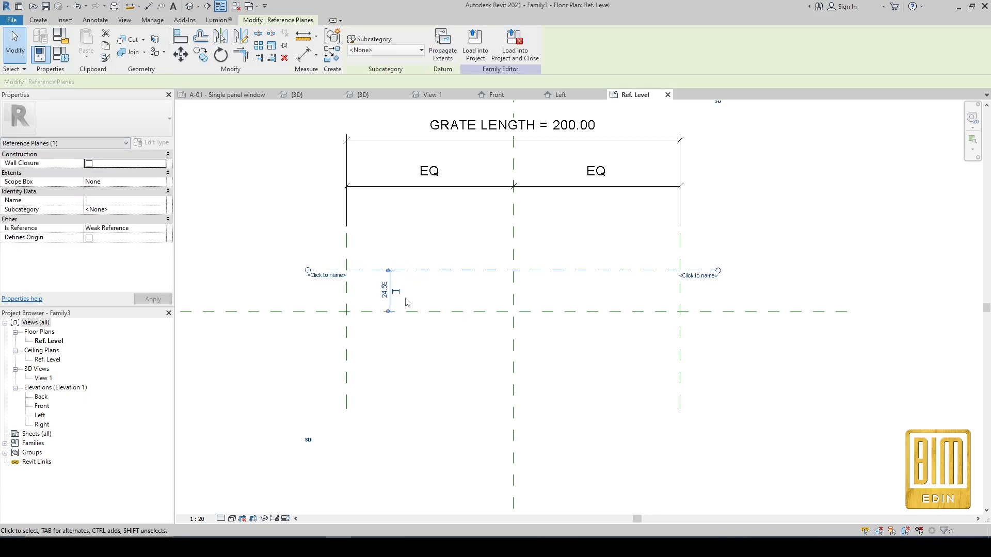
pyautogui.scroll(2, 374, 293)
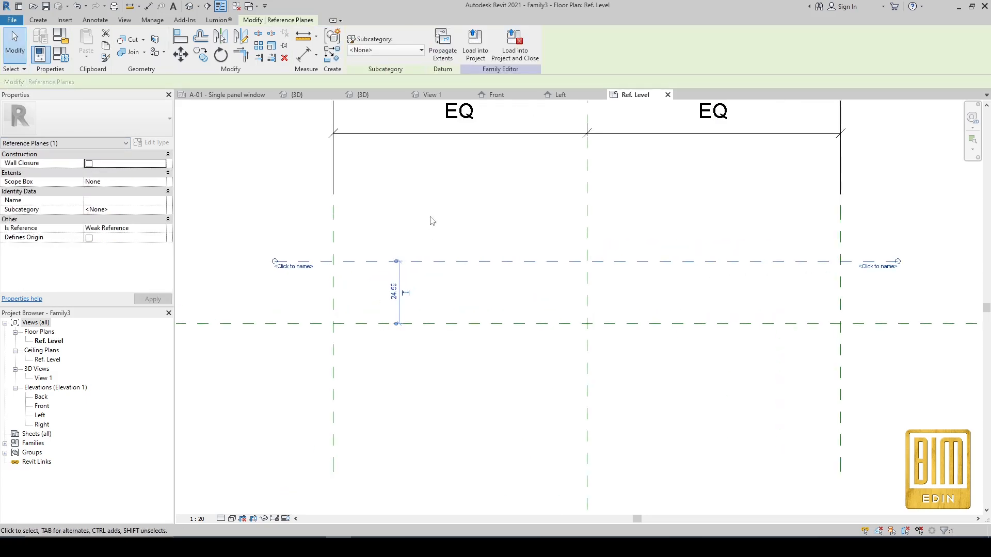
pyautogui.scroll(1, 391, 297)
pyautogui.click(397, 293)
pyautogui.write('3')
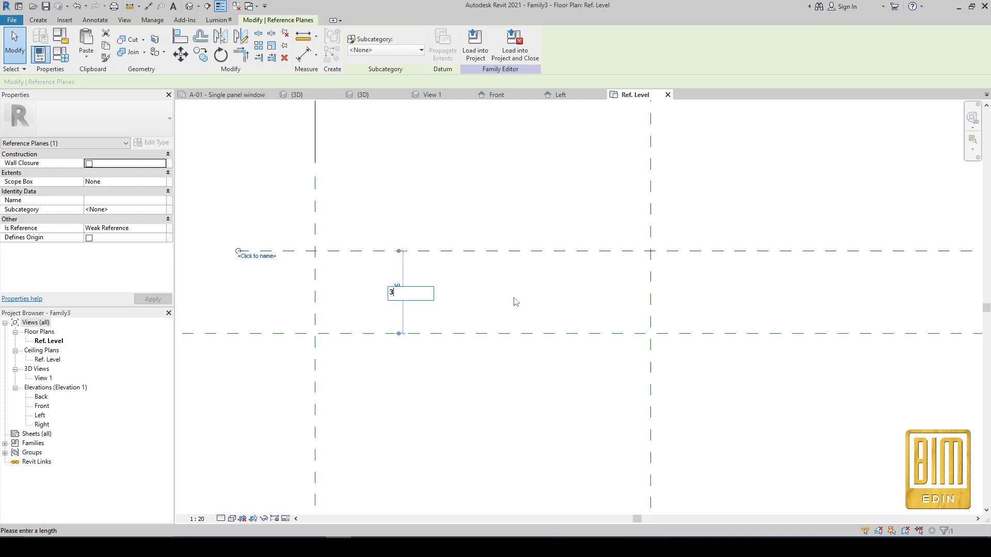
pyautogui.write('0')
pyautogui.press('Return')
pyautogui.press('Escape')
pyautogui.scroll(-2, 448, 304)
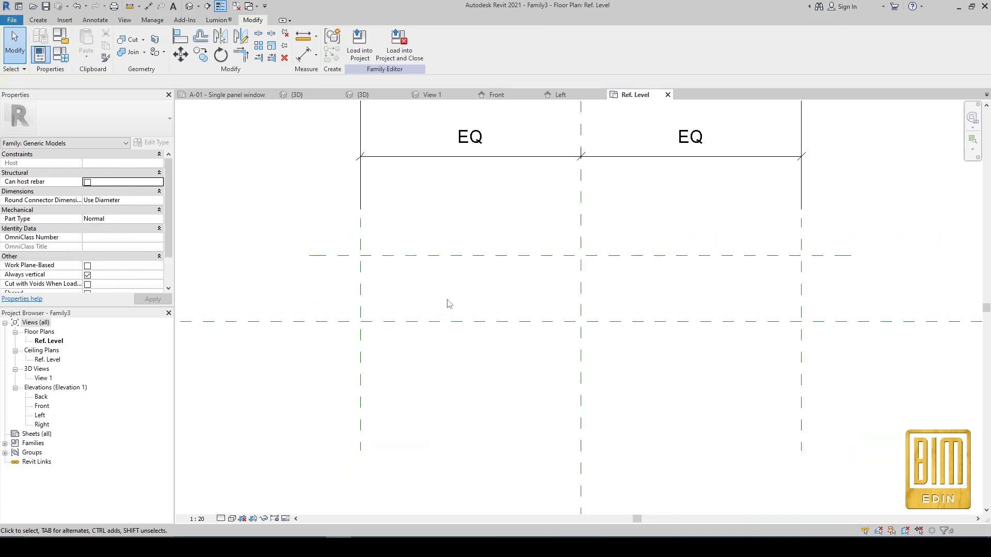
# Add an aligned dimension between the upper horizontal reference plane and the Center (Front/Back) plane, beyond the right outer plane.
pyautogui.click(305, 55)
pyautogui.click(835, 256)
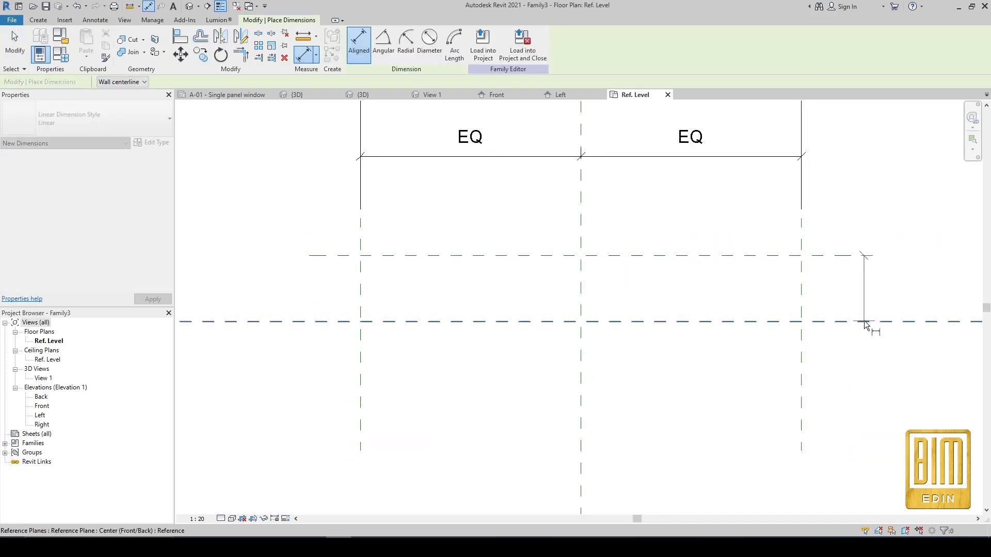
pyautogui.click(865, 321)
pyautogui.click(901, 312)
pyautogui.press('Escape')
pyautogui.press('Escape')
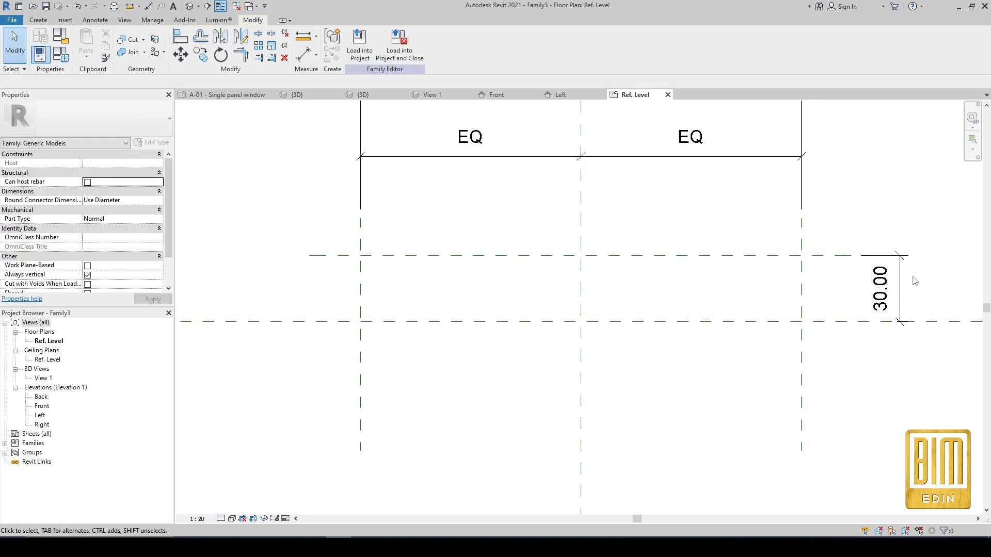
# Label the dimension between the two horizontal reference planes with a new type parameter named GRATE WIDTH.
pyautogui.scroll(2, 910, 279)
pyautogui.click(894, 281)
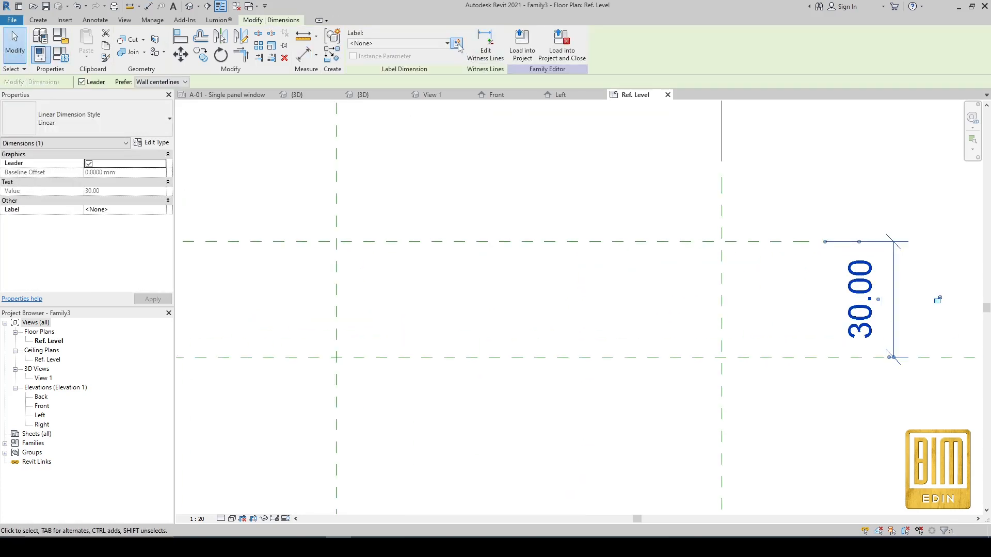
pyautogui.click(938, 300)
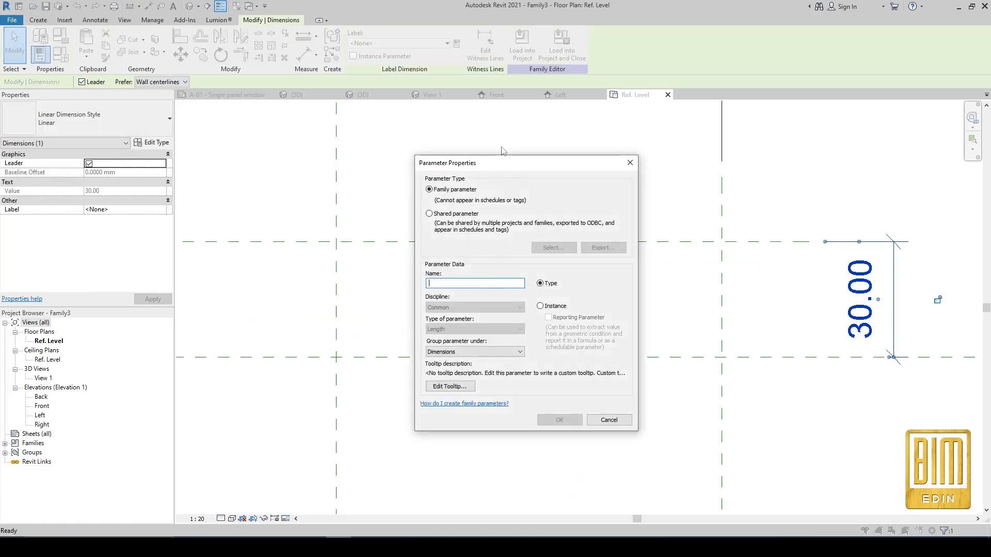
pyautogui.click(627, 167)
pyautogui.scroll(-2, 640, 309)
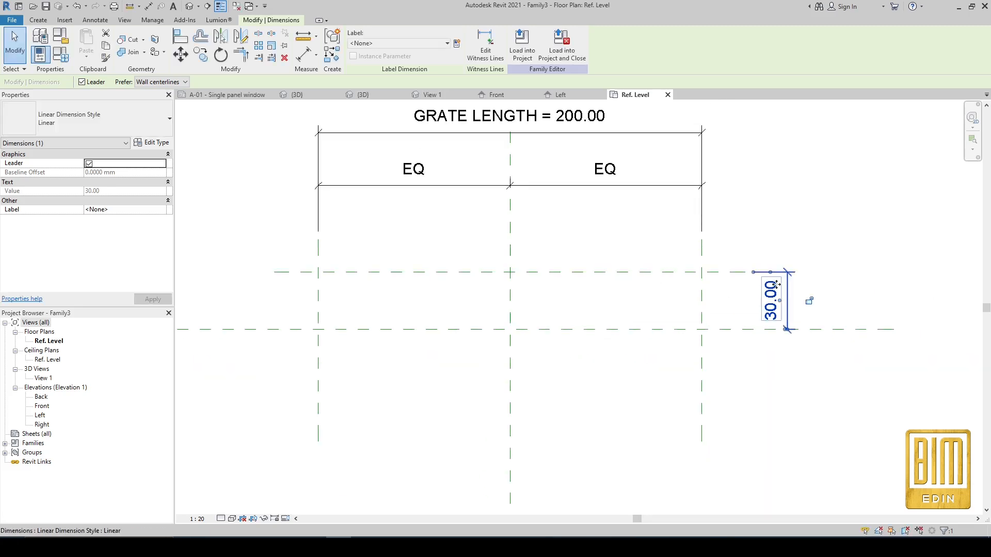
pyautogui.click(808, 301)
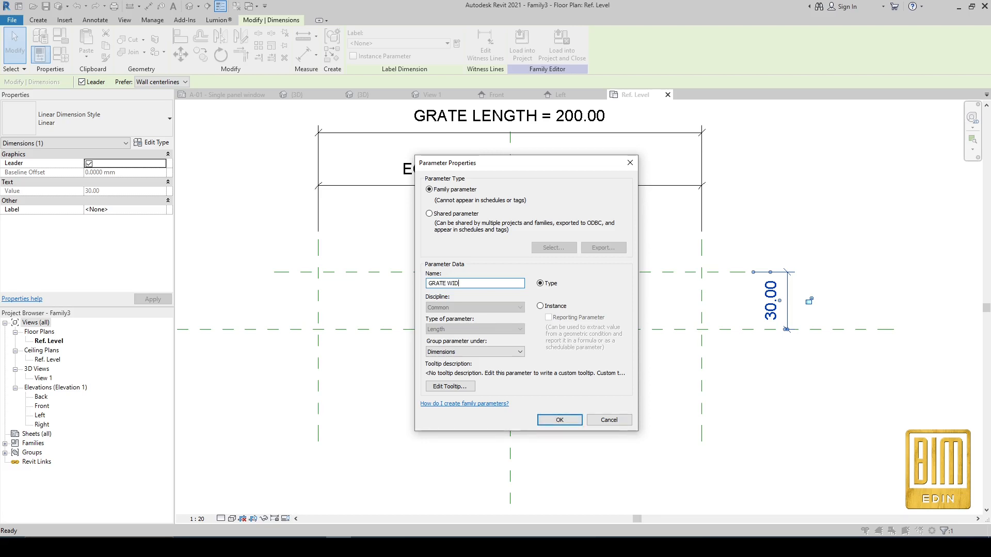
pyautogui.click(568, 423)
pyautogui.click(761, 241)
pyautogui.scroll(-2, 627, 397)
# Copy the left outer reference plane 0.2 inward and mirror the copy about the central vertical plane.
pyautogui.scroll(4, 414, 318)
pyautogui.click(431, 326)
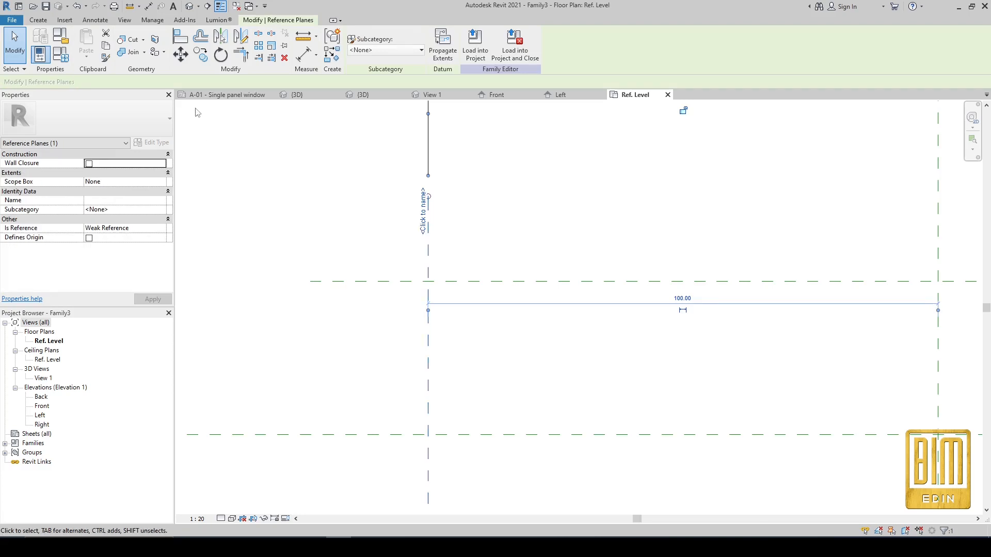
pyautogui.click(201, 55)
pyautogui.scroll(5, 436, 292)
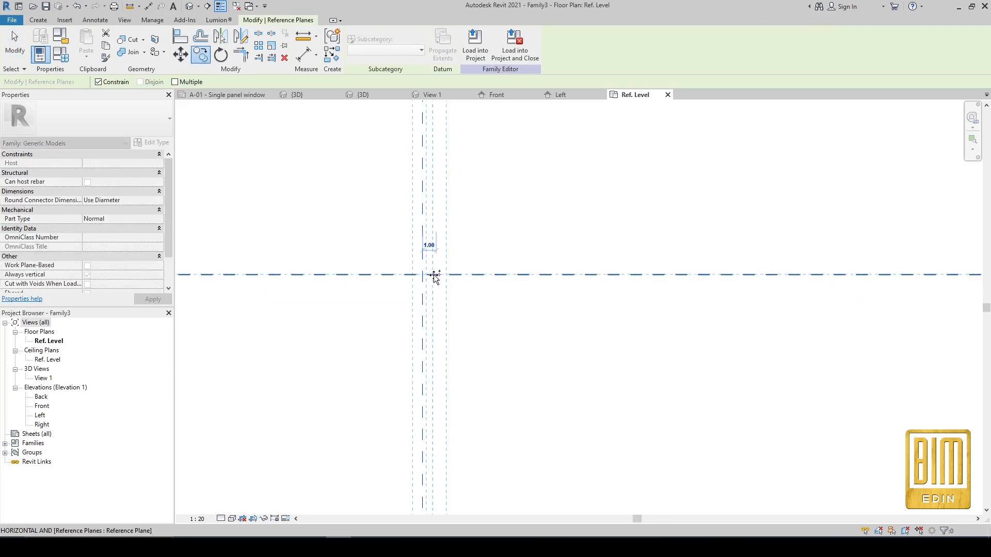
pyautogui.click(435, 276)
pyautogui.write('0.2')
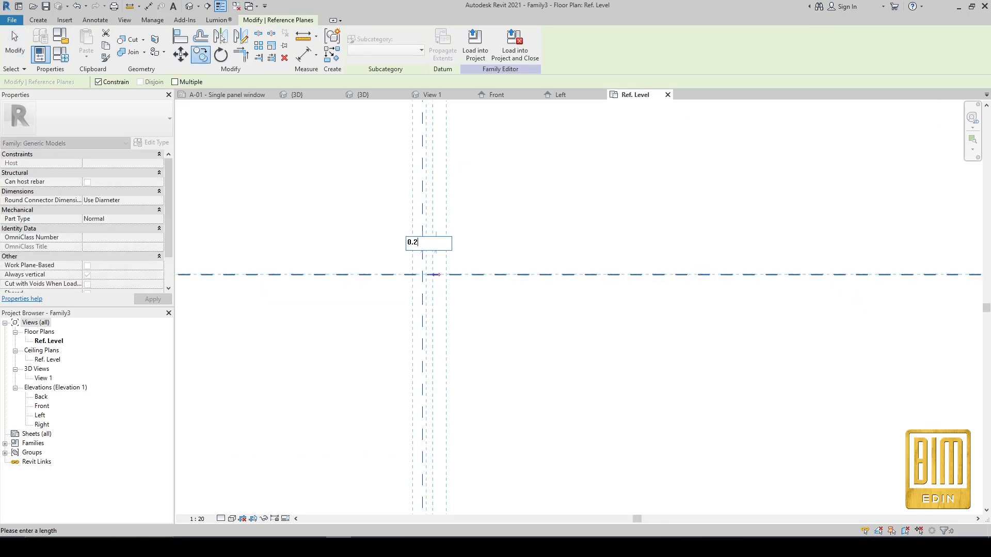
pyautogui.press('Return')
pyautogui.scroll(-5, 328, 269)
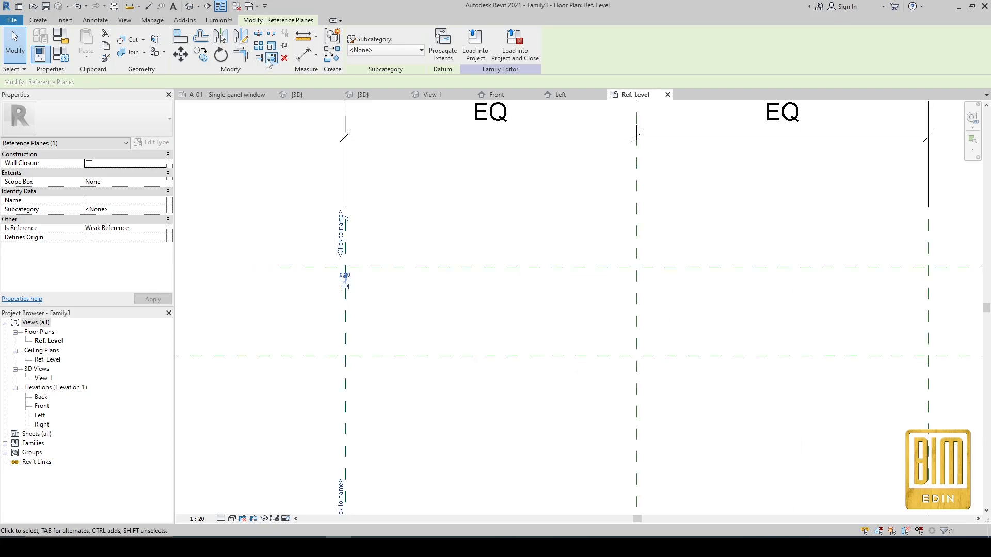
pyautogui.click(224, 39)
pyautogui.press('Escape')
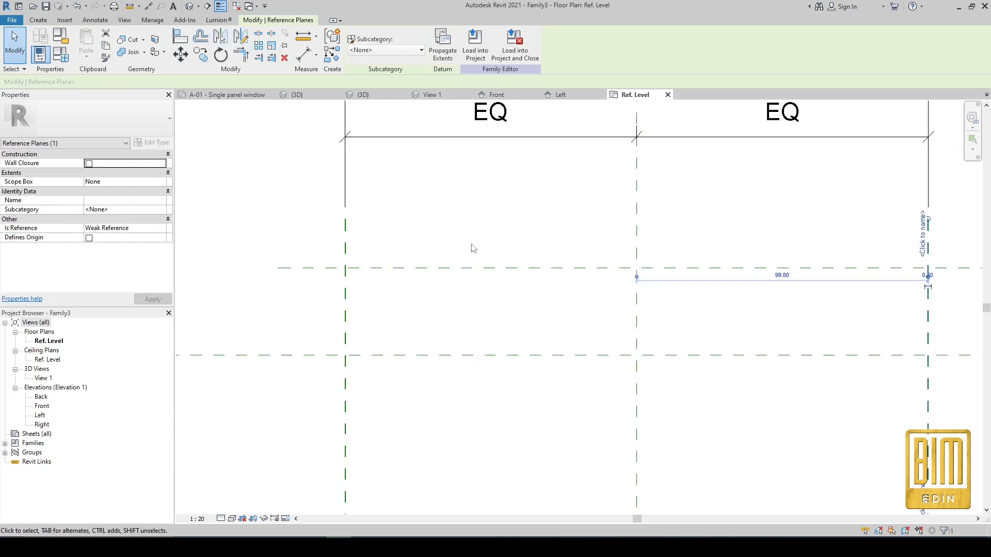
# Copy the upper horizontal reference plane 0.2 downward.
pyautogui.scroll(2, 311, 278)
pyautogui.scroll(2, 336, 267)
pyautogui.click(338, 268)
pyautogui.click(201, 55)
pyautogui.click(359, 266)
pyautogui.write('0')
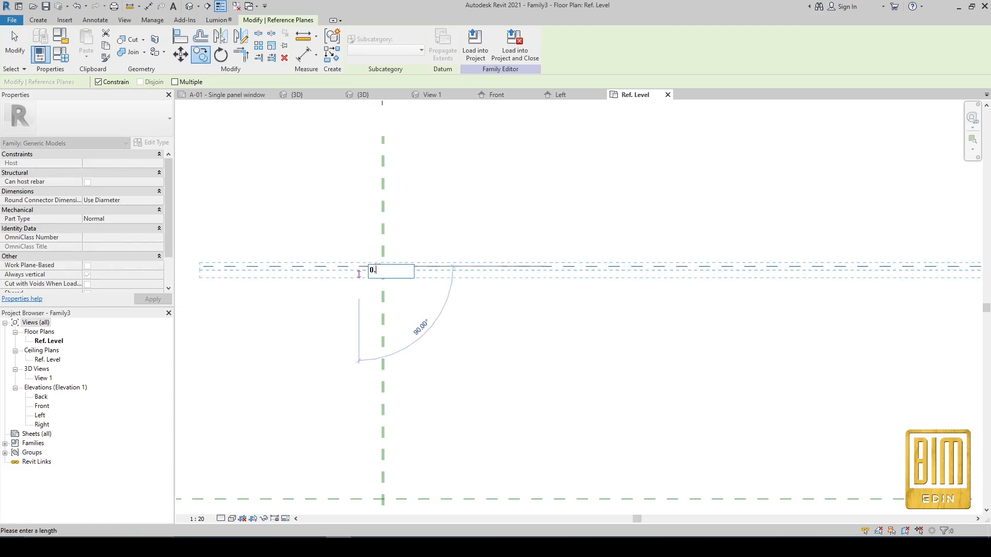
pyautogui.write('.2')
pyautogui.press('Return')
pyautogui.scroll(2, 361, 279)
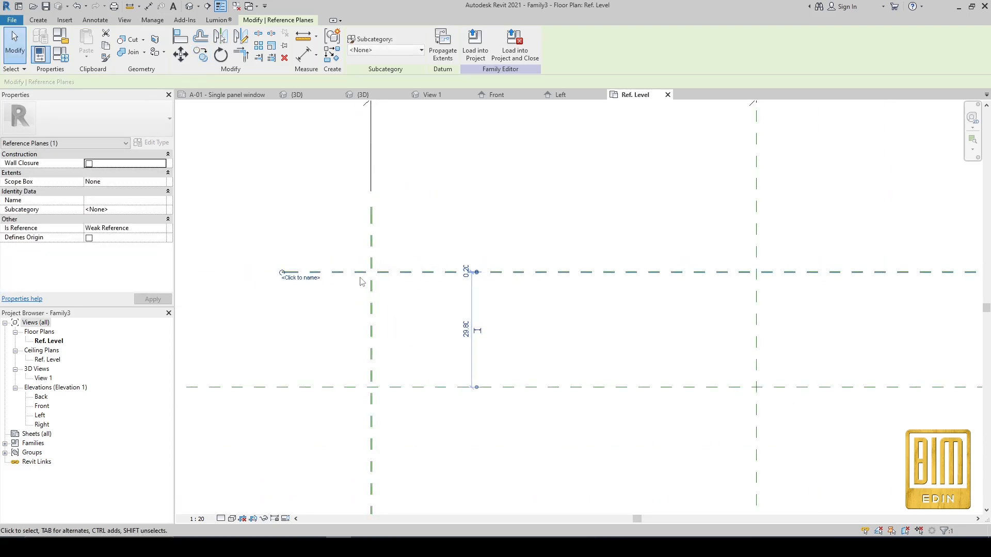
# Copy the upper outer horizontal reference plane down to just above the Center (Front/Back) plane, keeping the 0.2 spacing.
pyautogui.scroll(4, 372, 276)
pyautogui.click(386, 264)
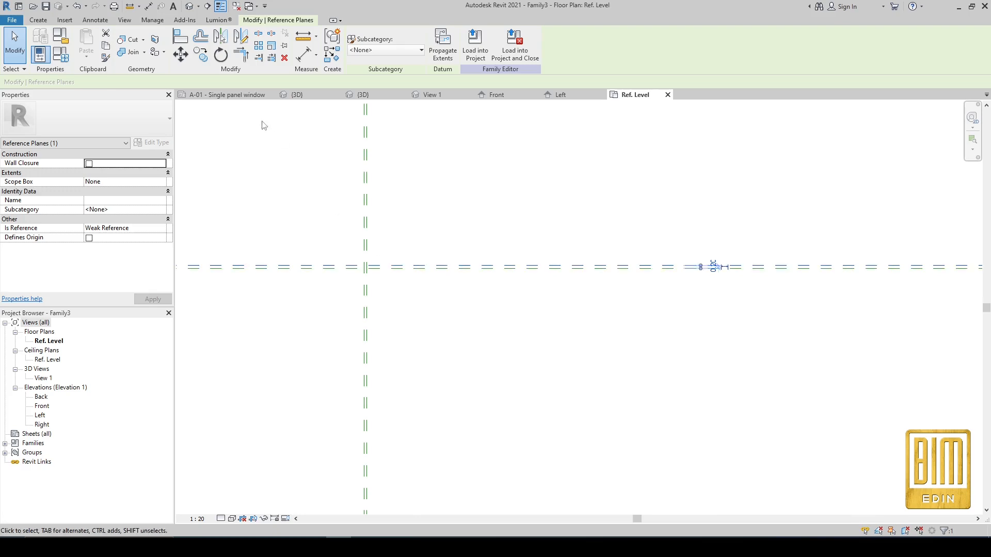
pyautogui.click(200, 61)
pyautogui.click(484, 268)
pyautogui.scroll(-2, 484, 271)
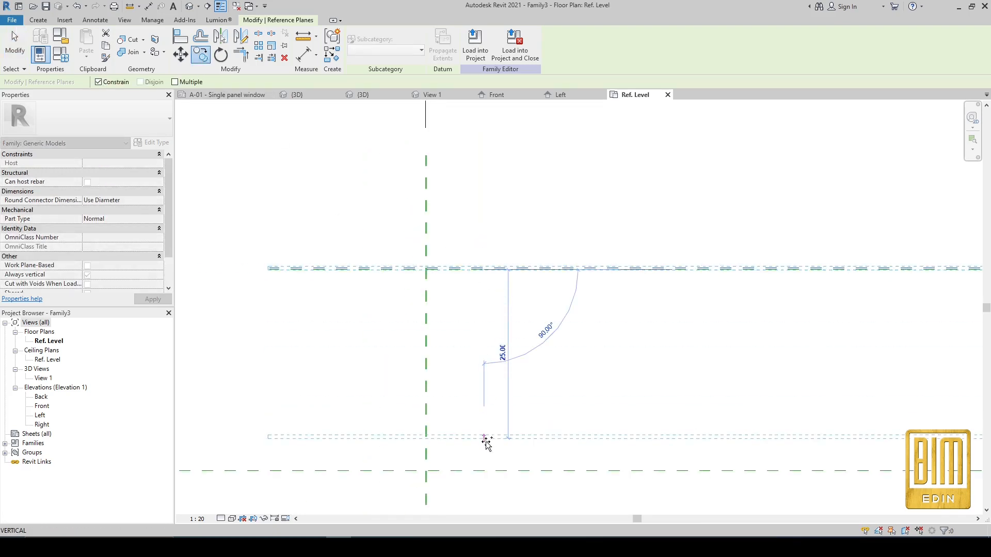
pyautogui.click(485, 467)
pyautogui.scroll(-3, 486, 454)
# Add an aligned dimension between the two closely spaced vertical reference planes at the grate's left end.
pyautogui.scroll(2, 461, 366)
pyautogui.scroll(5, 461, 361)
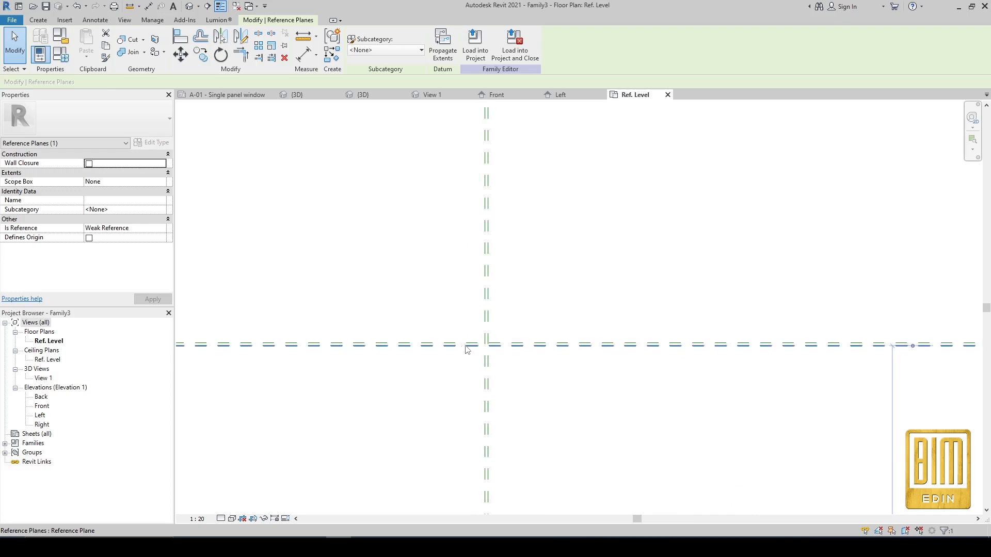
pyautogui.click(309, 57)
pyautogui.click(508, 249)
pyautogui.click(501, 249)
pyautogui.scroll(-2, 410, 248)
pyautogui.scroll(-5, 444, 258)
pyautogui.click(449, 315)
pyautogui.scroll(-2, 441, 333)
# Dimension the gap between the two closely spaced horizontal reference planes along the grate's upper edge.
pyautogui.scroll(5, 379, 292)
pyautogui.click(379, 287)
pyautogui.click(381, 291)
pyautogui.click(393, 337)
pyautogui.scroll(-4, 539, 230)
# Dimension the gap between the Center (Front/Back) plane and the reference plane just above it.
pyautogui.scroll(5, 547, 373)
pyautogui.click(310, 373)
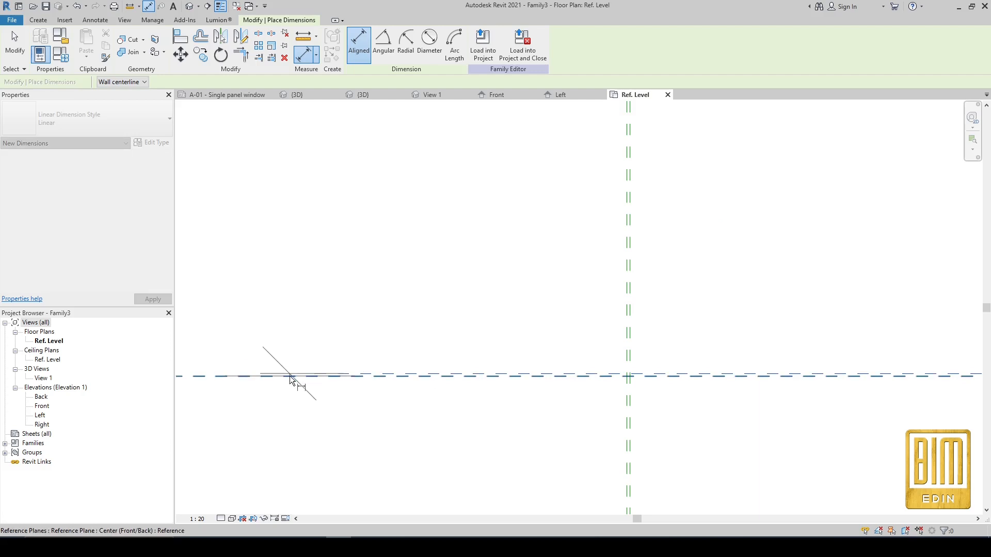
pyautogui.click(297, 312)
pyautogui.scroll(-5, 469, 322)
# Add a locked aligned dimension between the two closely spaced vertical reference planes at the grate's right end.
pyautogui.scroll(8, 733, 306)
pyautogui.click(711, 302)
pyautogui.scroll(-4, 634, 313)
pyautogui.click(624, 253)
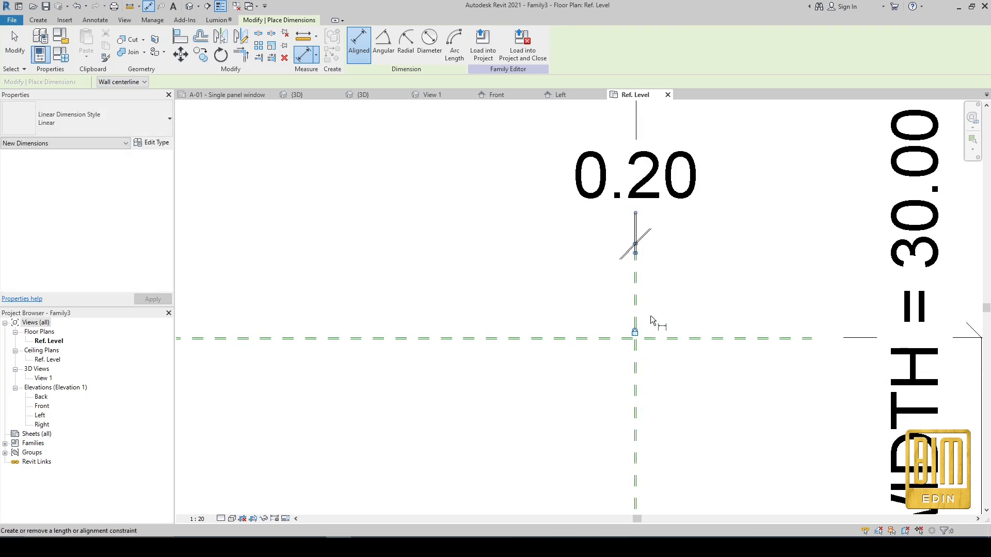
pyautogui.scroll(-4, 642, 333)
pyautogui.scroll(2, 401, 341)
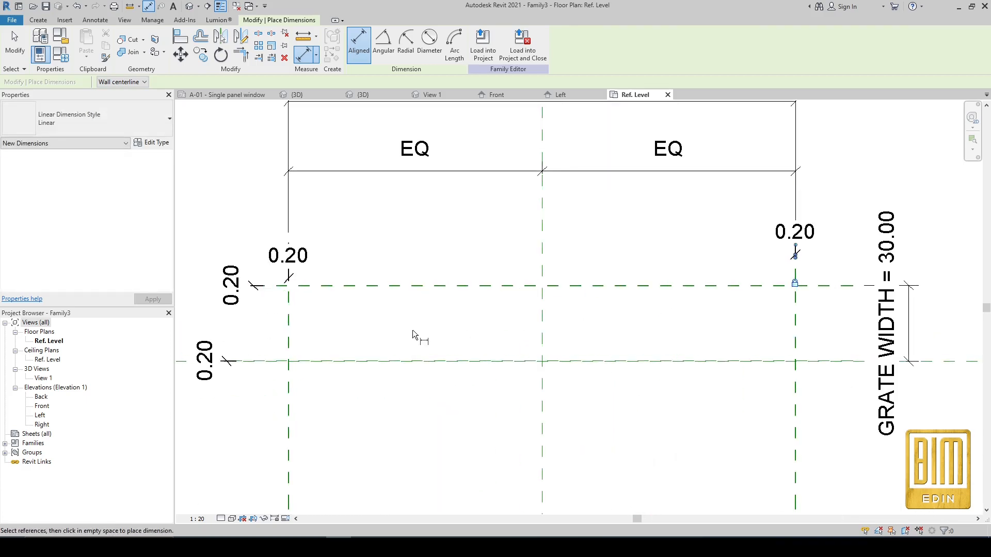
pyautogui.click(15, 35)
# Create a reference plane offset 1 downward from the inner upper horizontal plane by picking that plane.
pyautogui.scroll(3, 305, 300)
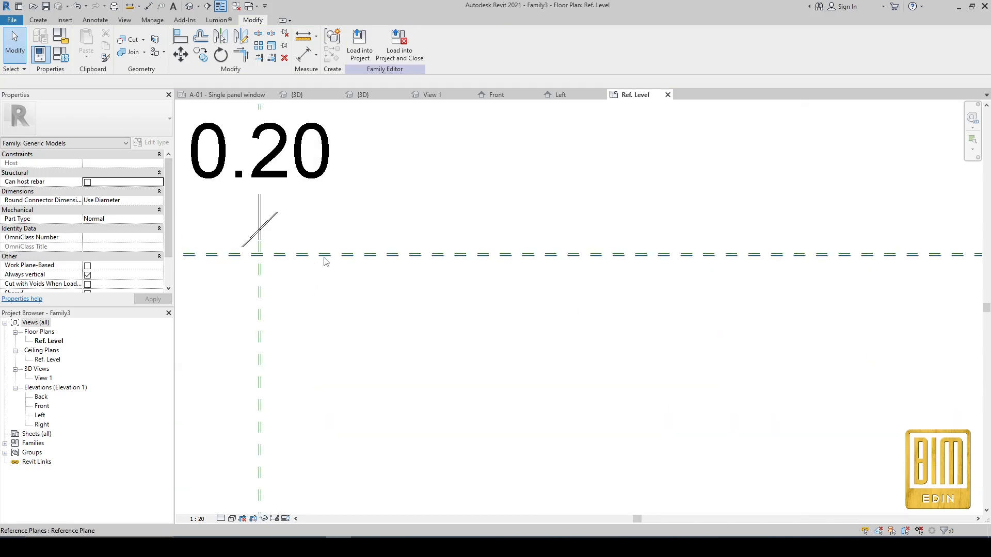
pyautogui.click(38, 20)
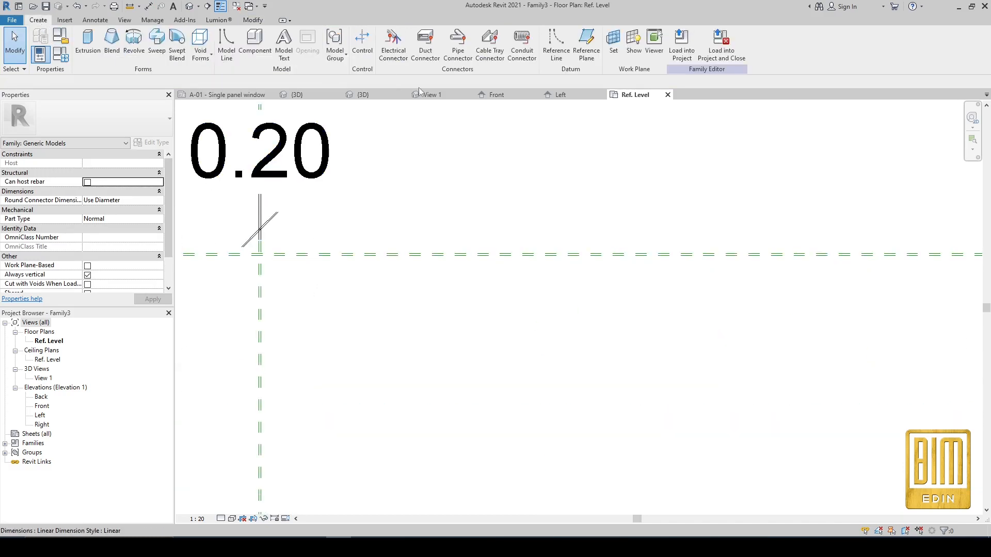
pyautogui.click(586, 43)
pyautogui.click(365, 35)
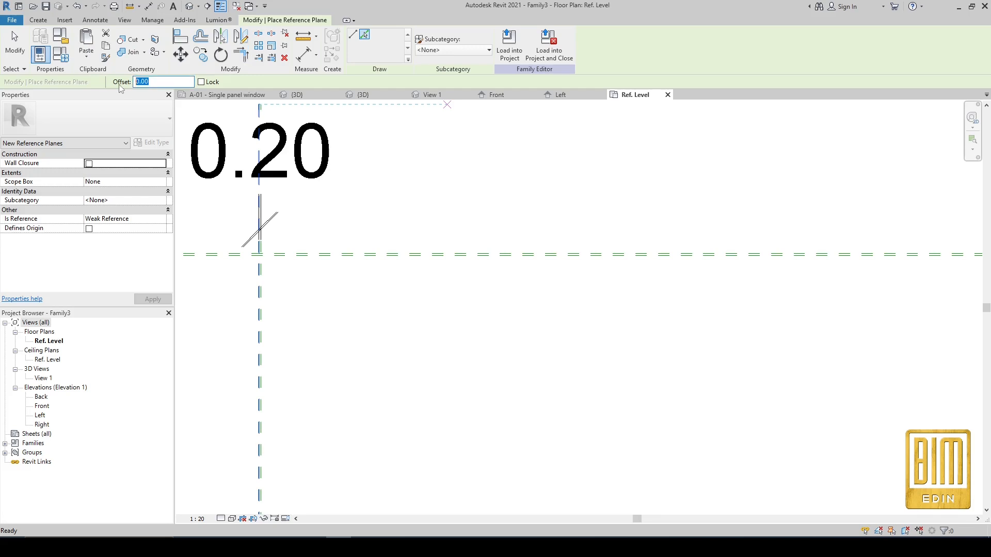
pyautogui.write('1')
pyautogui.press('Return')
pyautogui.click(475, 261)
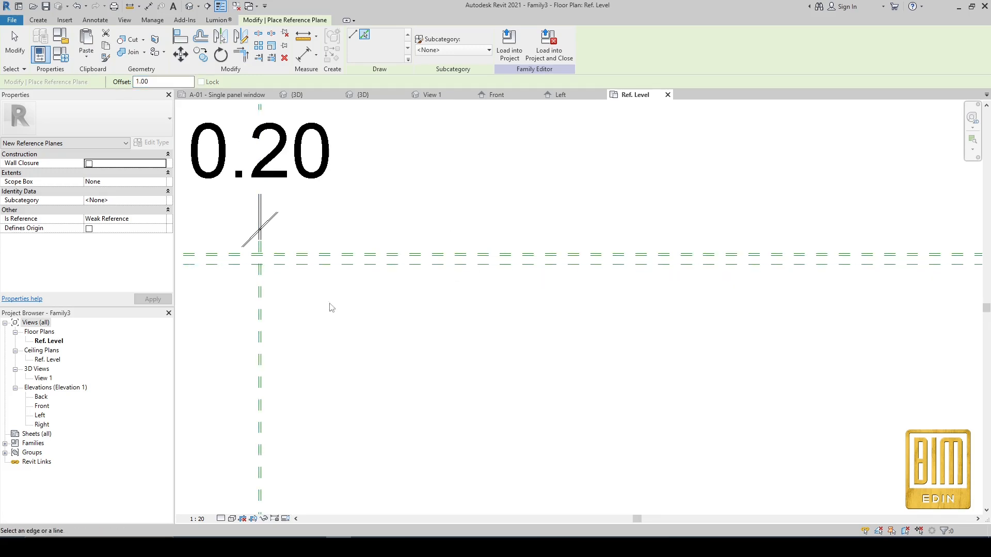
# Add matching reference planes offset 1 toward the grate's interior from the inner left and inner lower planes.
pyautogui.scroll(-4, 449, 216)
pyautogui.scroll(5, 448, 310)
pyautogui.click(453, 321)
pyautogui.scroll(-4, 358, 271)
pyautogui.scroll(4, 704, 271)
pyautogui.scroll(-3, 561, 295)
pyautogui.scroll(-3, 561, 297)
# Add a locked aligned dimension between the outermost upper horizontal plane and the offset plane inside it.
pyautogui.scroll(6, 379, 265)
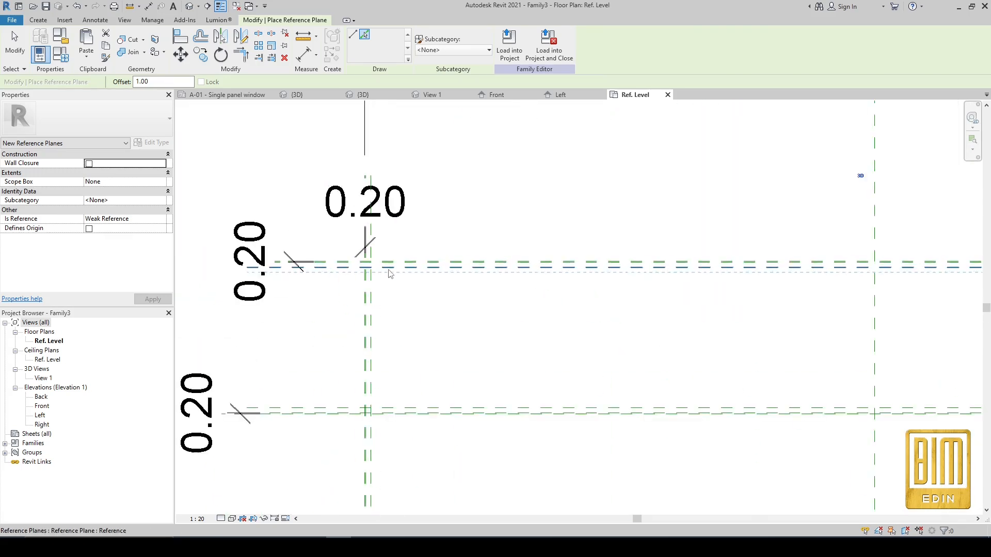
pyautogui.click(304, 54)
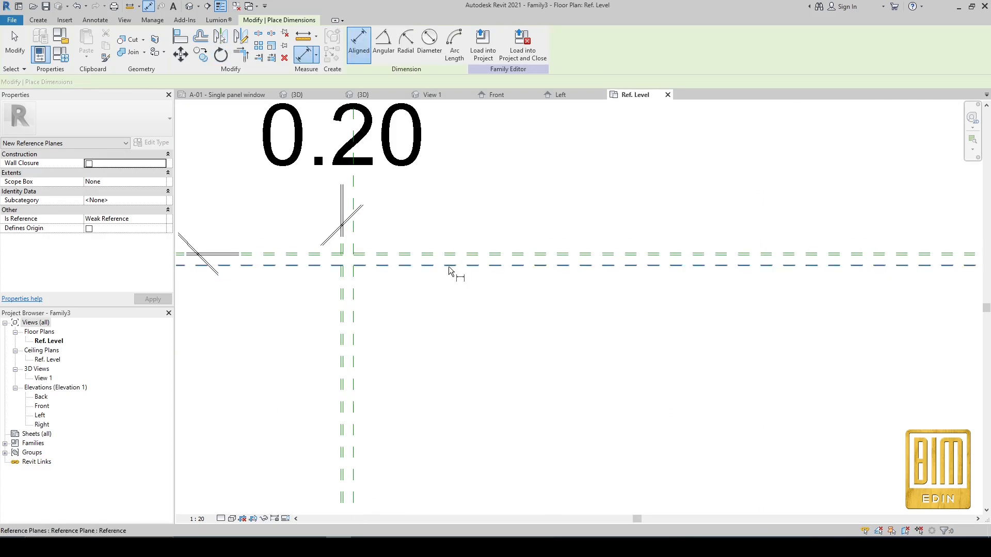
pyautogui.click(464, 255)
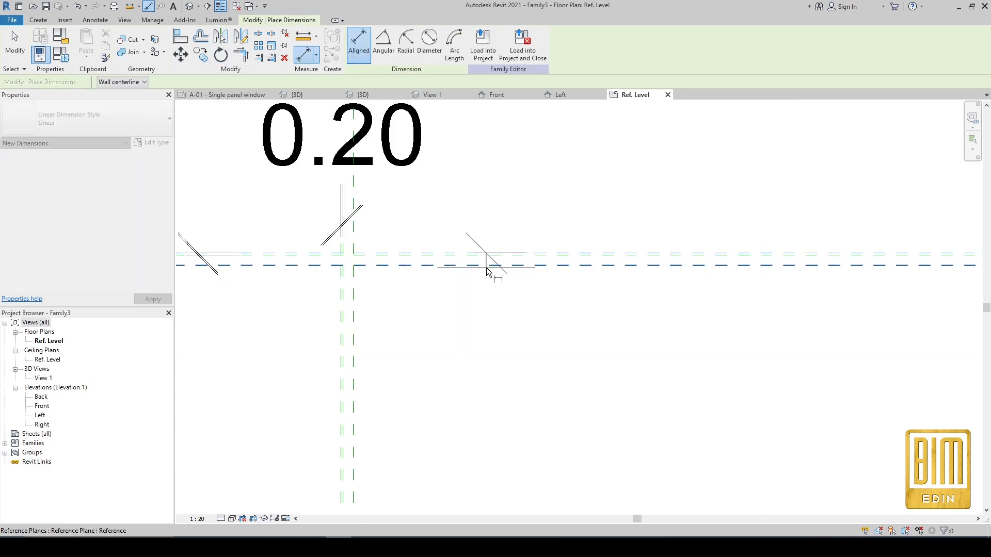
pyautogui.scroll(-3, 480, 268)
pyautogui.click(515, 299)
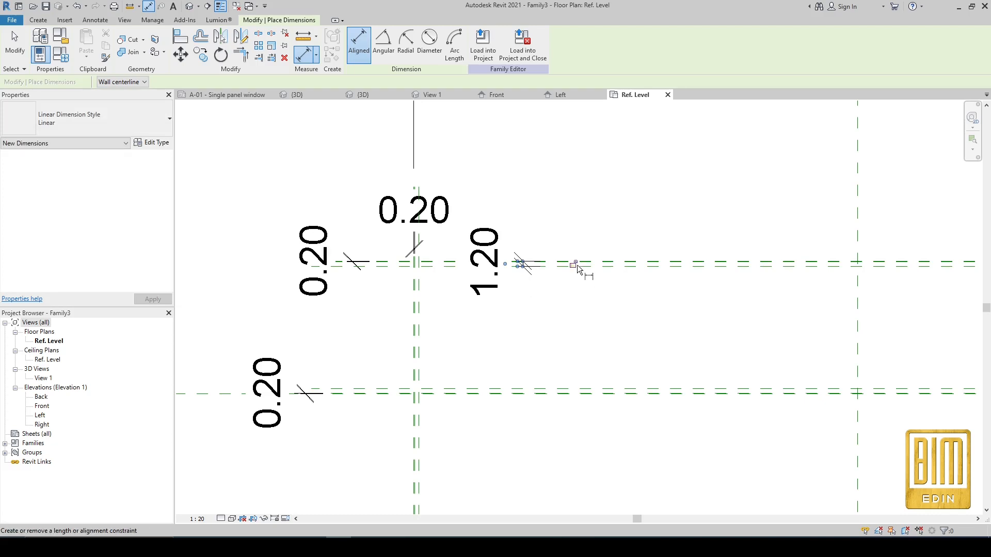
# Add a locked aligned dimension between the grate's outermost left vertical reference plane and the offset plane inside it.
pyautogui.scroll(2, 419, 327)
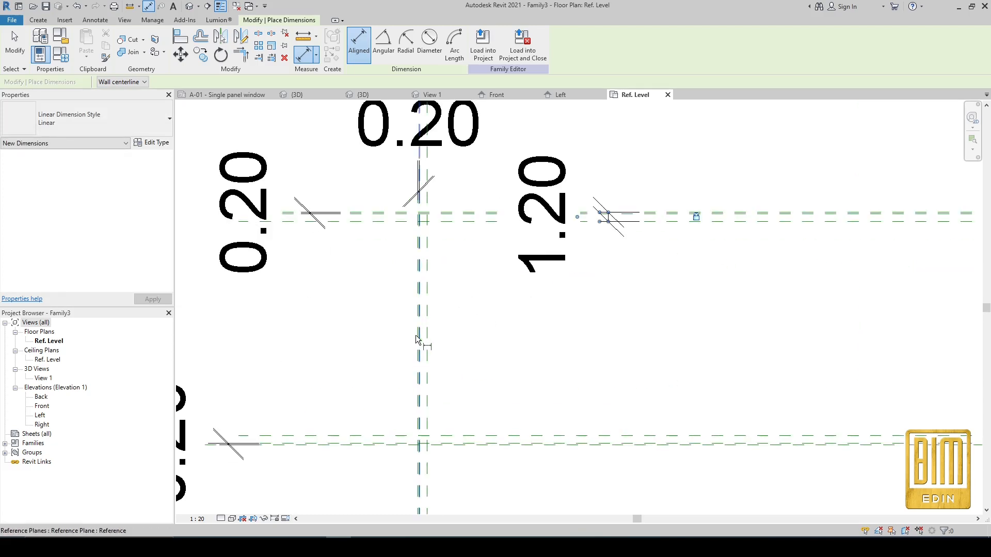
pyautogui.scroll(2, 418, 335)
pyautogui.click(418, 340)
pyautogui.click(437, 342)
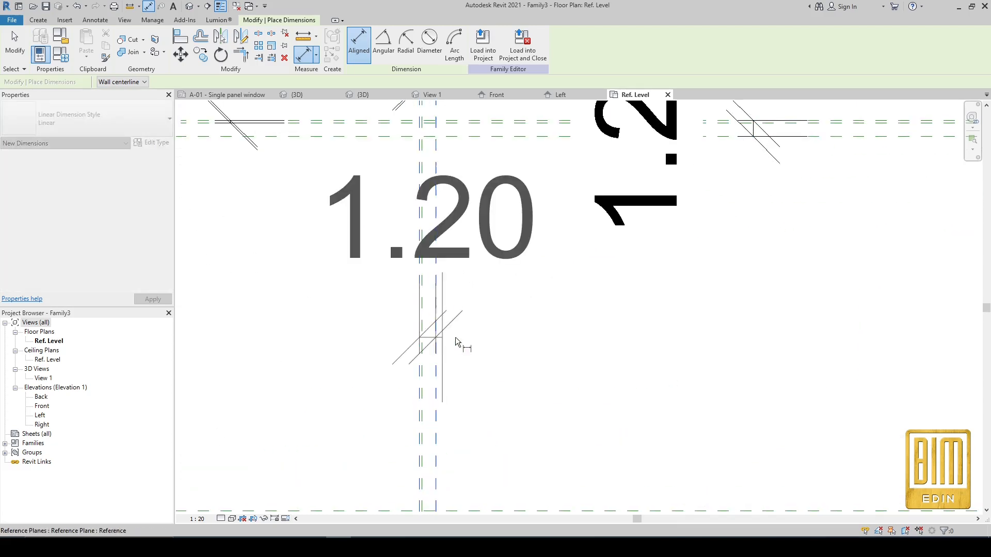
pyautogui.click(533, 336)
pyautogui.scroll(-5, 485, 330)
# Add a locked aligned dimension between the outermost lower horizontal reference plane and the offset plane inside it.
pyautogui.scroll(8, 485, 351)
pyautogui.click(484, 346)
pyautogui.click(485, 331)
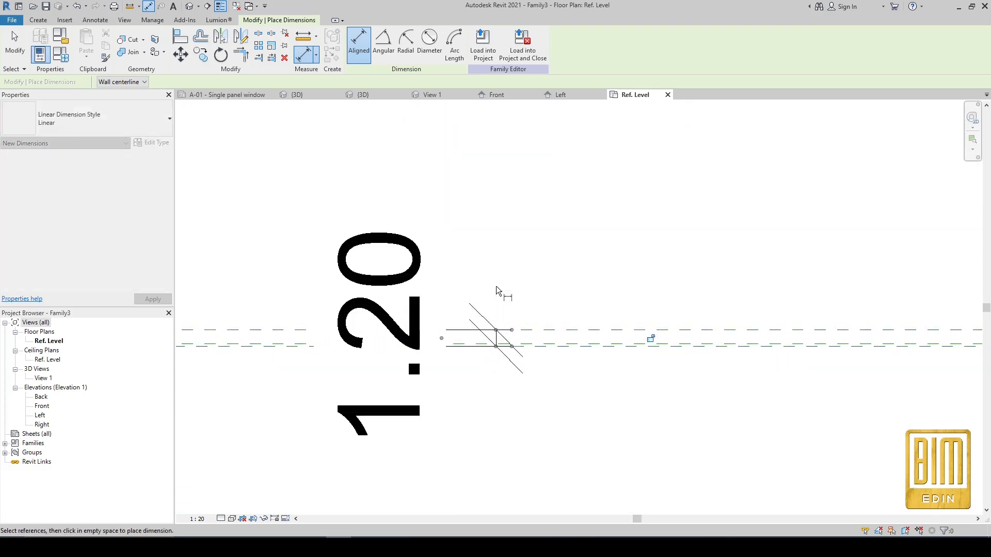
pyautogui.click(504, 287)
pyautogui.scroll(-3, 424, 359)
pyautogui.scroll(-3, 424, 358)
# Add a locked aligned dimension between the outermost right vertical reference plane and its inner offset plane, and end dimensioning.
pyautogui.scroll(8, 525, 333)
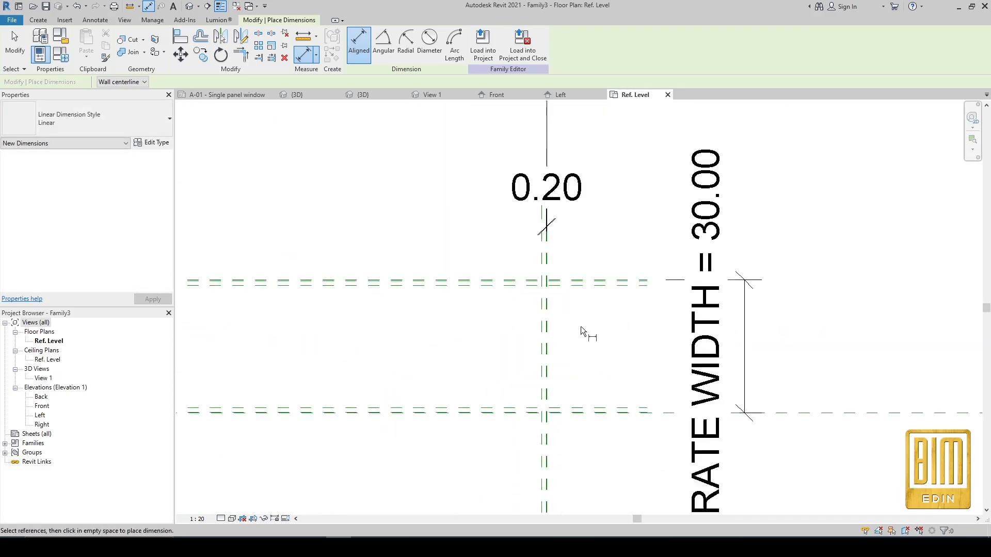
pyautogui.click(548, 332)
pyautogui.click(531, 334)
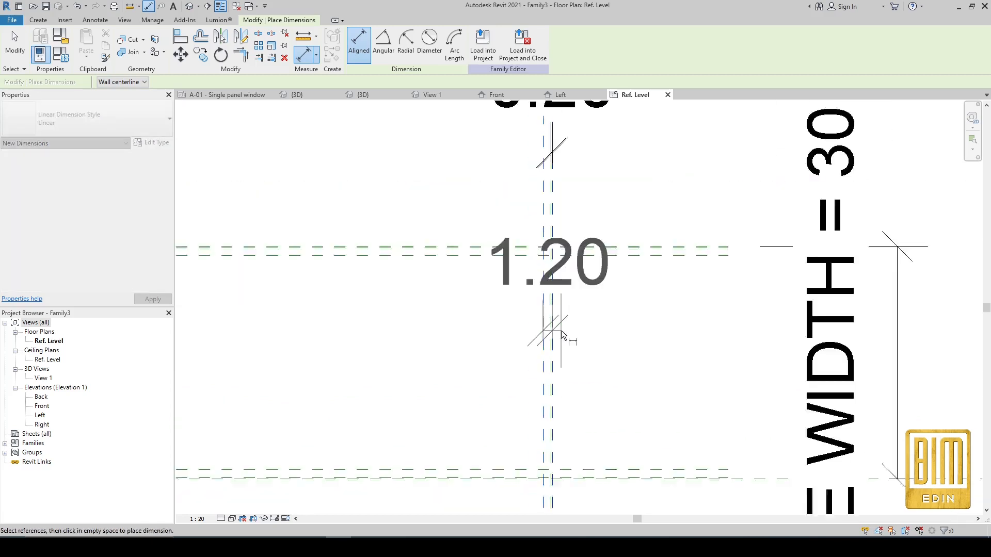
pyautogui.scroll(-3, 561, 331)
pyautogui.click(518, 328)
pyautogui.scroll(-4, 627, 346)
pyautogui.scroll(6, 366, 355)
pyautogui.click(14, 43)
pyautogui.scroll(-5, 537, 310)
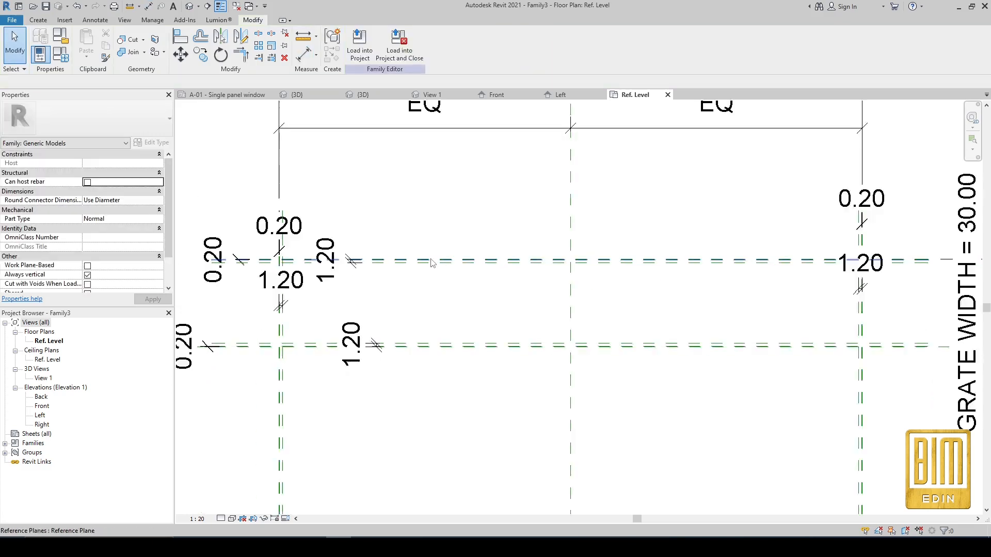
# Draw a vertical section line across the grate's width, between its centre and right end, and open the resulting section view.
pyautogui.click(303, 56)
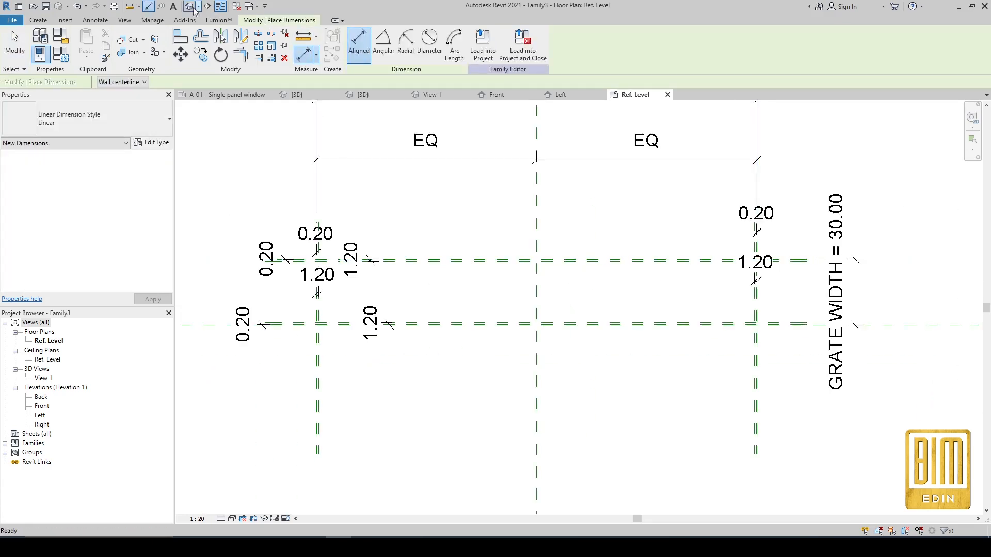
pyautogui.click(40, 21)
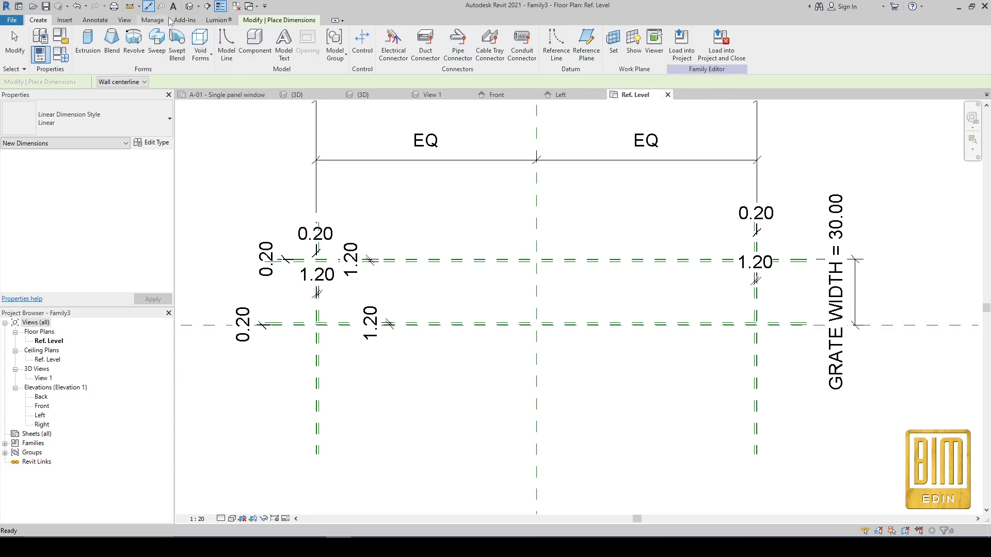
pyautogui.click(207, 7)
pyautogui.click(623, 363)
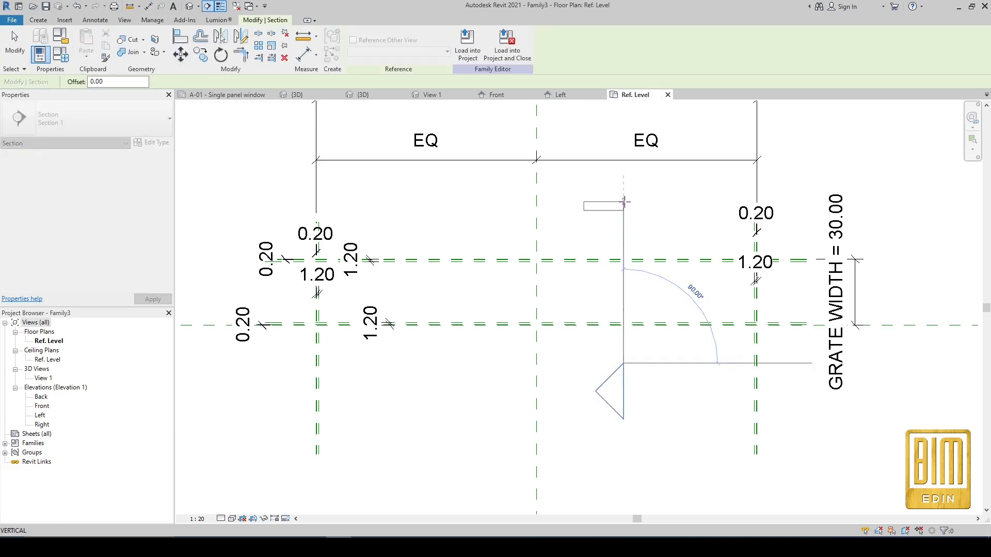
pyautogui.click(623, 201)
pyautogui.rightClick(626, 235)
pyautogui.click(653, 283)
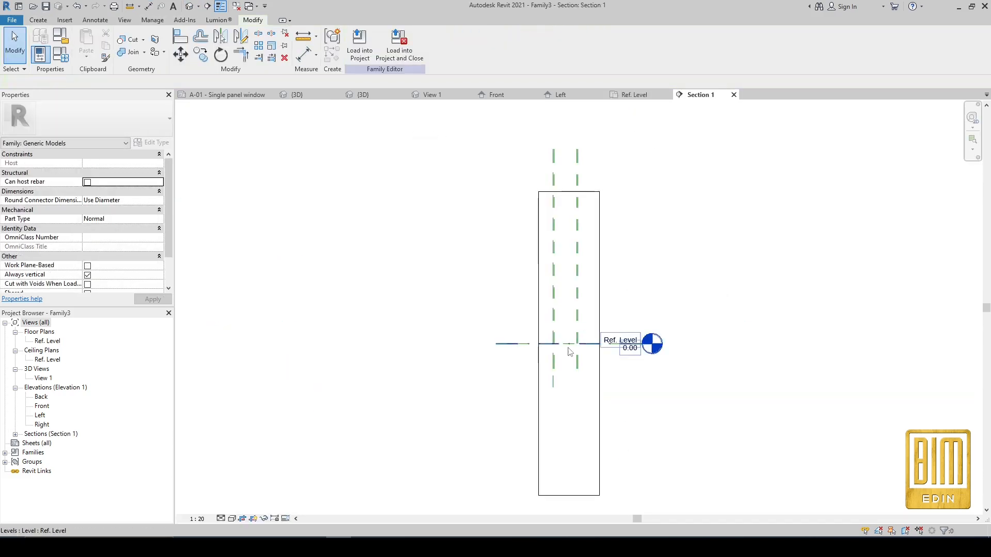
pyautogui.scroll(4, 532, 338)
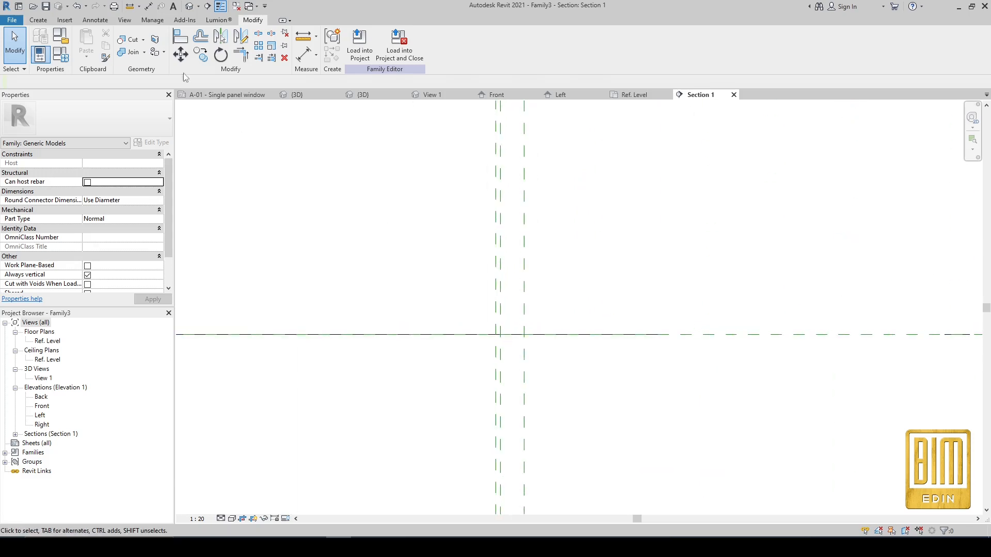
# Draw a horizontal reference plane slightly above Ref. Level, spanning the grate's vertical reference planes in the section view.
pyautogui.click(38, 20)
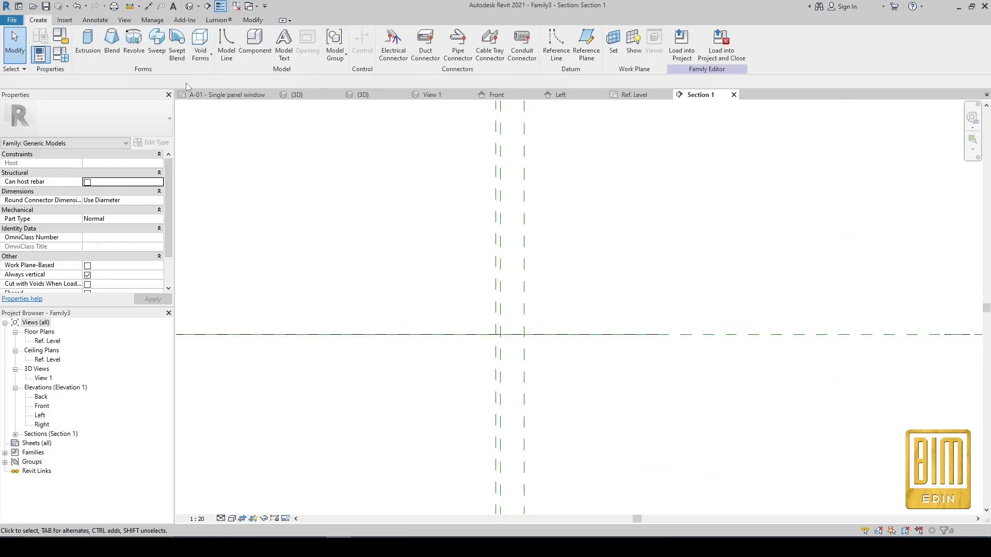
pyautogui.click(576, 55)
pyautogui.scroll(-3, 434, 292)
pyautogui.click(434, 292)
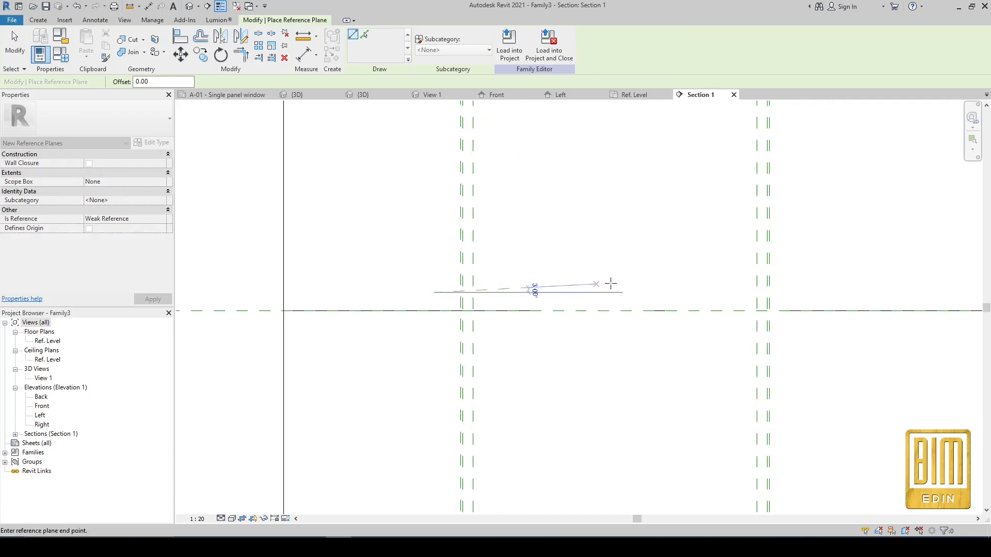
pyautogui.click(768, 293)
pyautogui.press('Escape')
pyautogui.press('Escape')
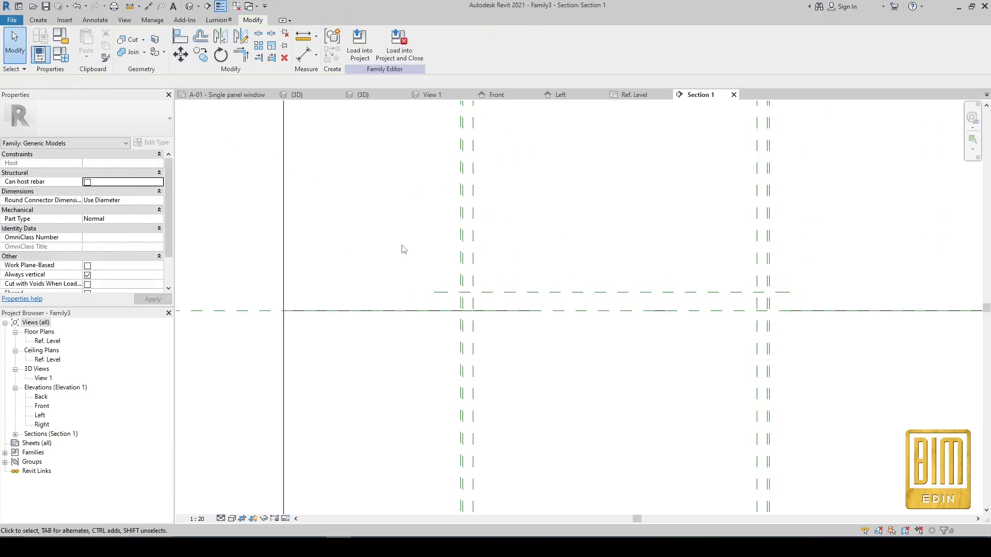
# Set the new horizontal reference plane's height above Ref. Level to 2.
pyautogui.click(443, 293)
pyautogui.scroll(2, 510, 308)
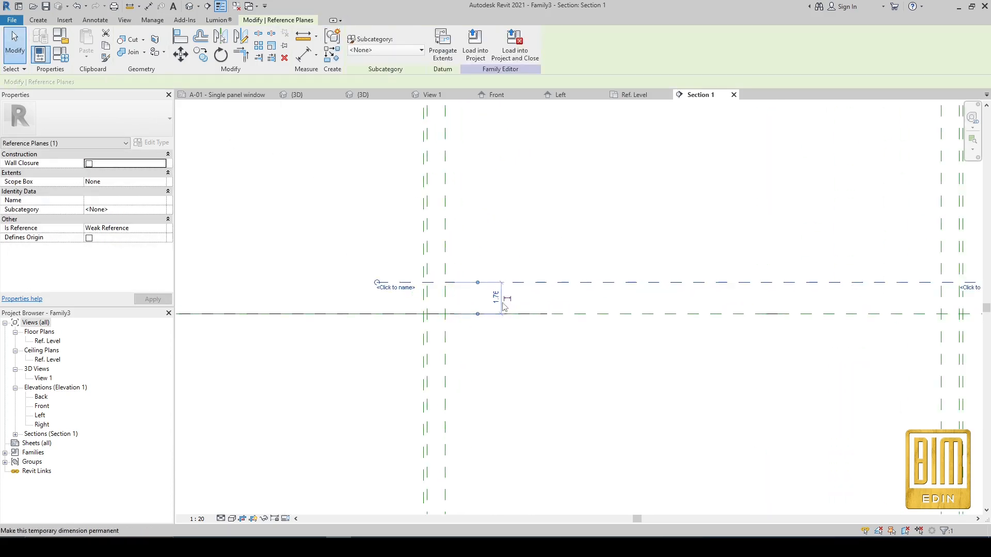
pyautogui.click(496, 296)
pyautogui.write('2')
pyautogui.press('Return')
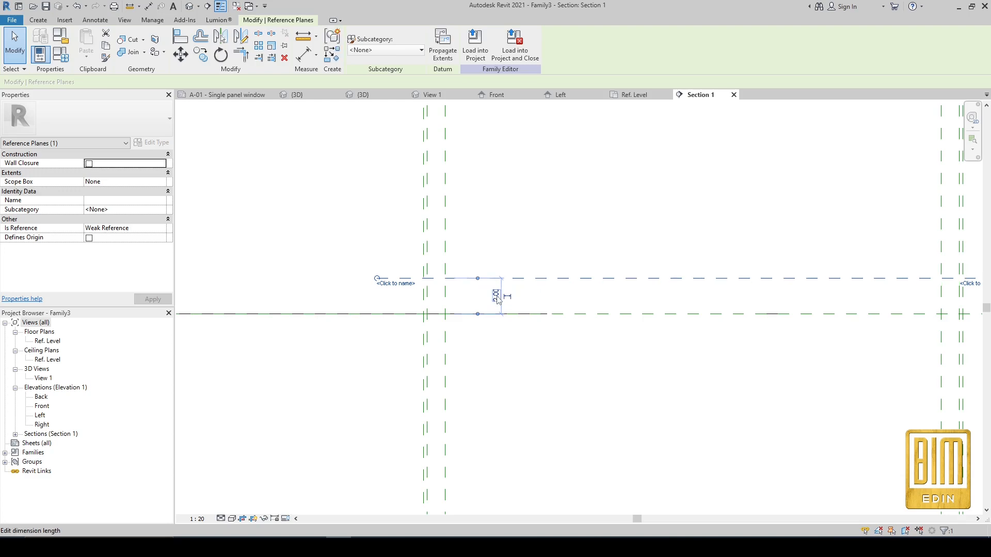
pyautogui.scroll(-2, 475, 257)
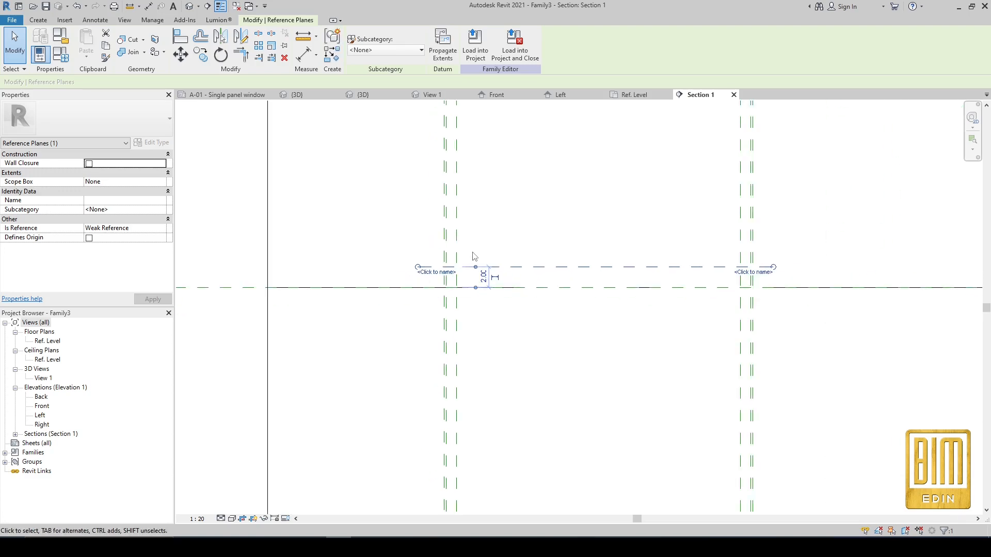
pyautogui.click(304, 54)
pyautogui.scroll(2, 435, 265)
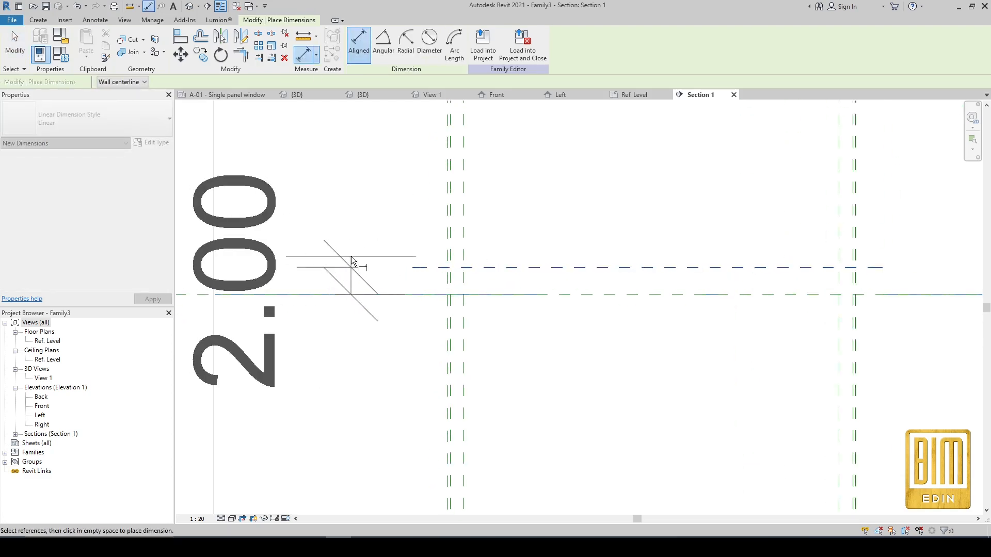
pyautogui.scroll(2, 448, 285)
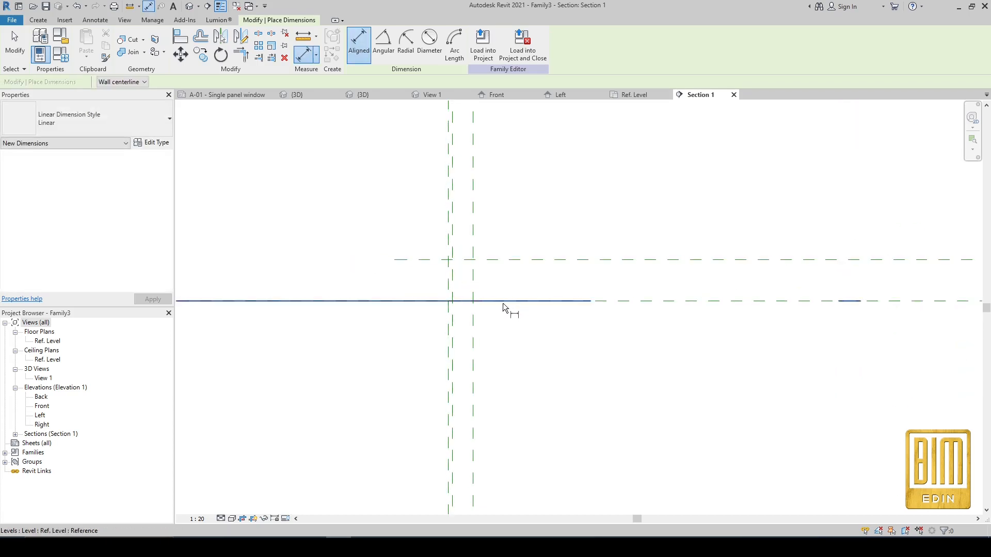
pyautogui.press('Escape')
pyautogui.press('Escape')
# Copy the upper horizontal reference plane 0.2 downward.
pyautogui.click(408, 261)
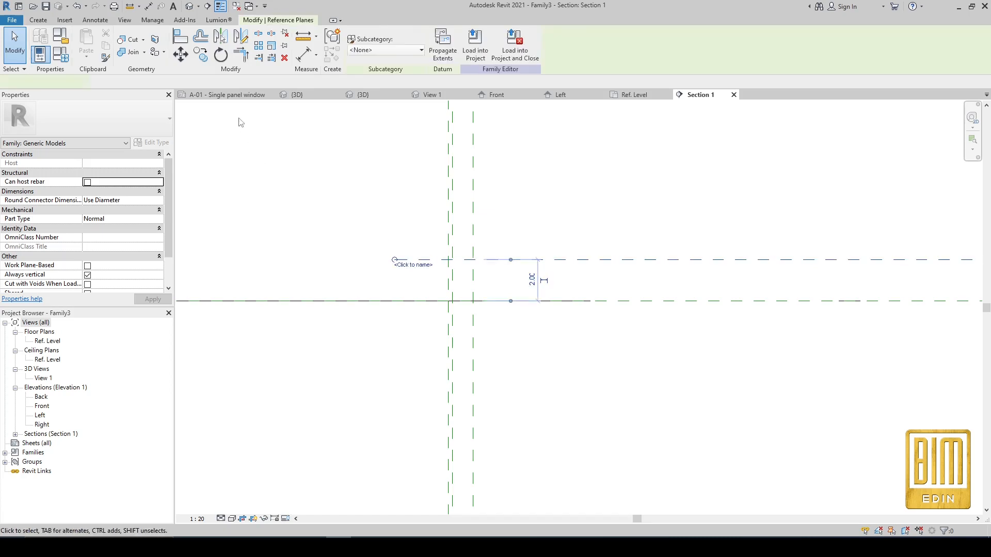
pyautogui.click(200, 54)
pyautogui.click(535, 259)
pyautogui.scroll(1, 537, 266)
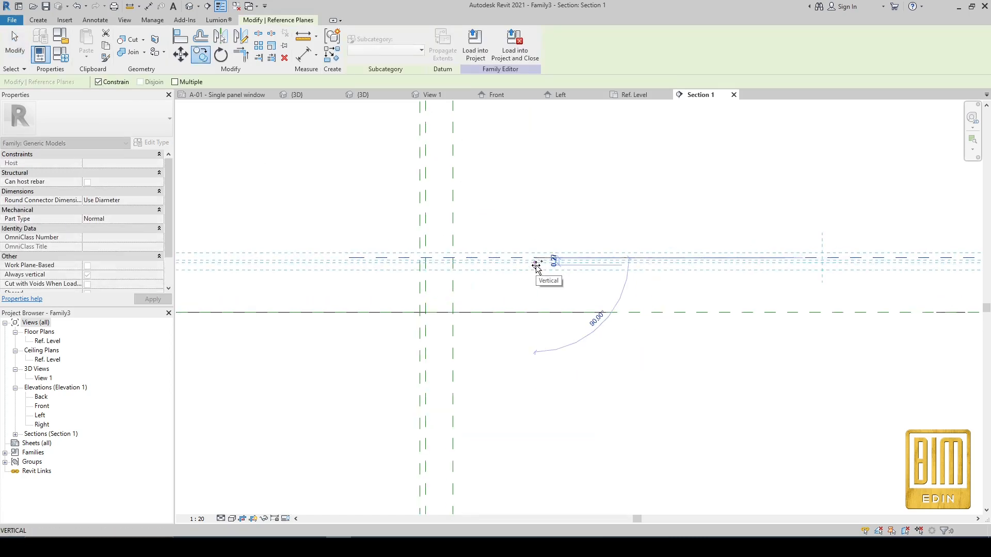
pyautogui.write('0.2')
pyautogui.press('Return')
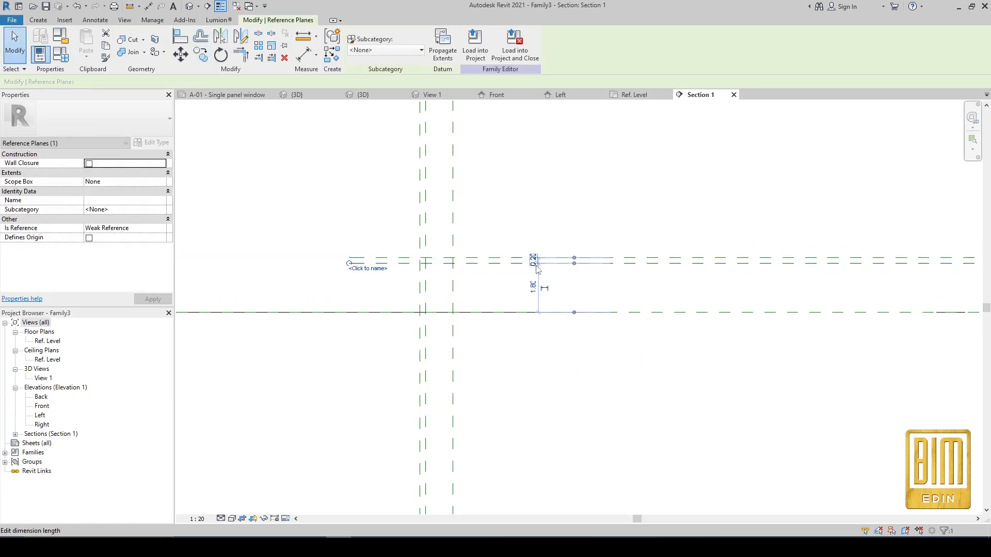
# Copy the top reference plane downward by the distance from the plane below it to Ref. Level, placing it 0.20 above Ref. Level.
pyautogui.click(479, 259)
pyautogui.press('c')
pyautogui.press('o')
pyautogui.click(490, 261)
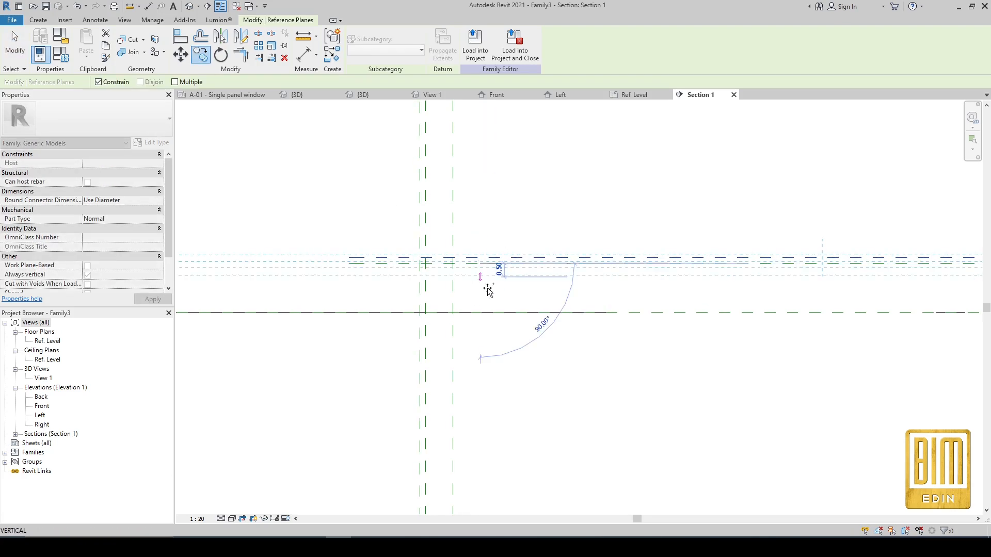
pyautogui.click(482, 309)
pyautogui.scroll(-2, 320, 217)
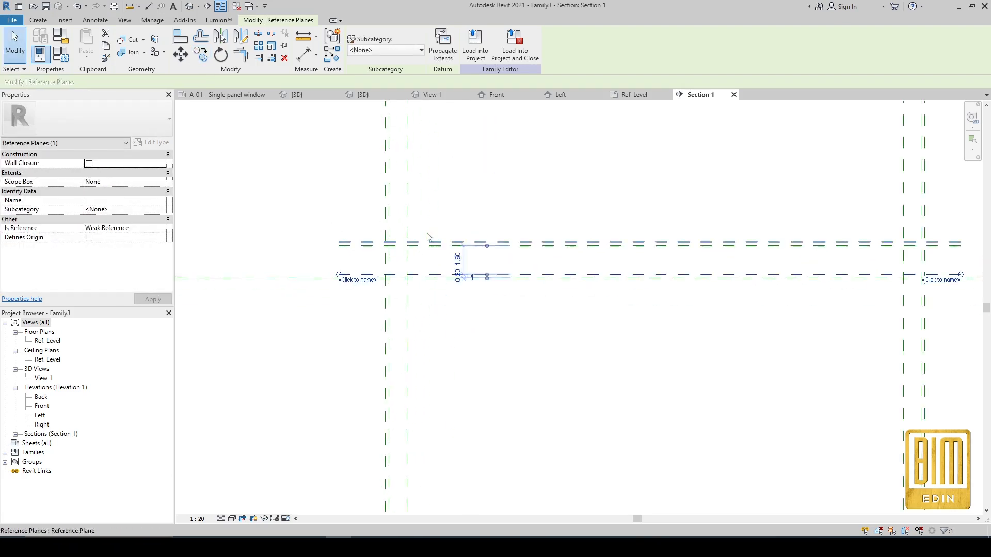
# Add locked aligned dimensions between the two upper horizontal planes and between Ref. Level and the plane just above it.
pyautogui.click(300, 61)
pyautogui.scroll(3, 363, 247)
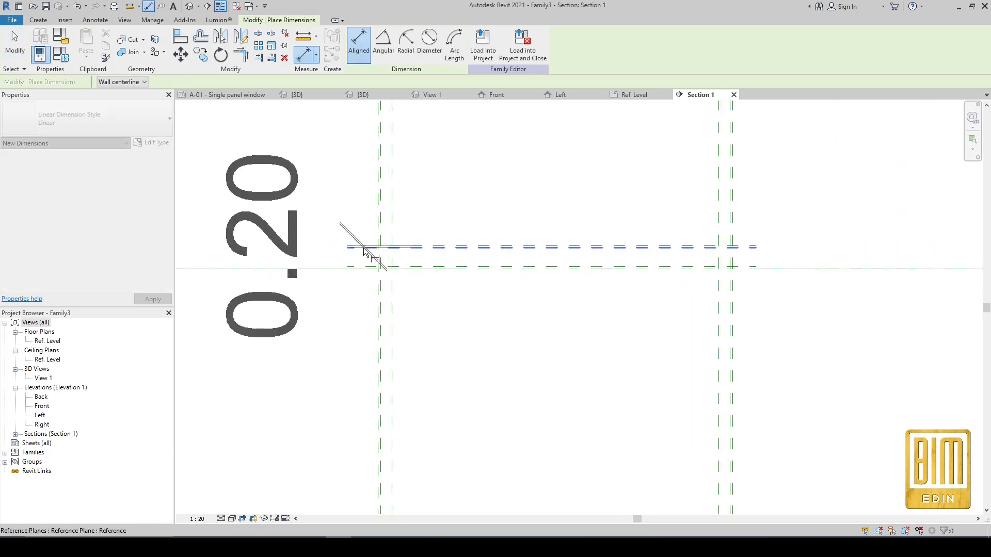
pyautogui.scroll(3, 674, 265)
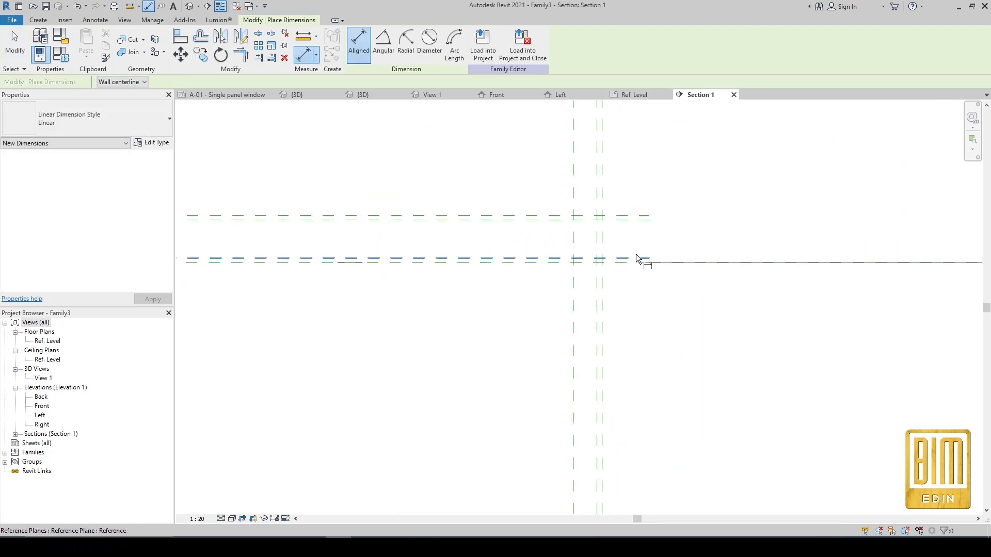
pyautogui.click(636, 265)
pyautogui.scroll(-3, 636, 265)
pyautogui.click(828, 293)
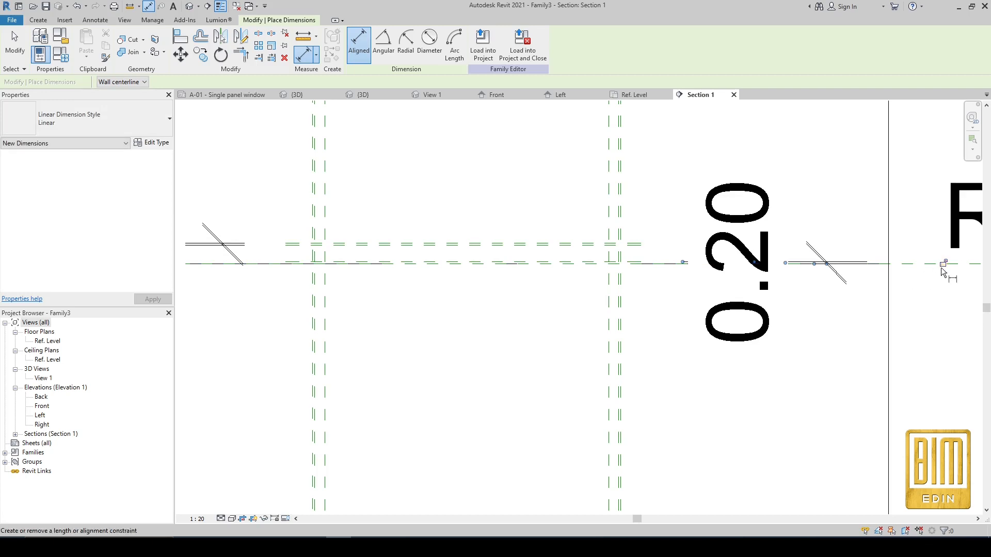
pyautogui.click(22, 42)
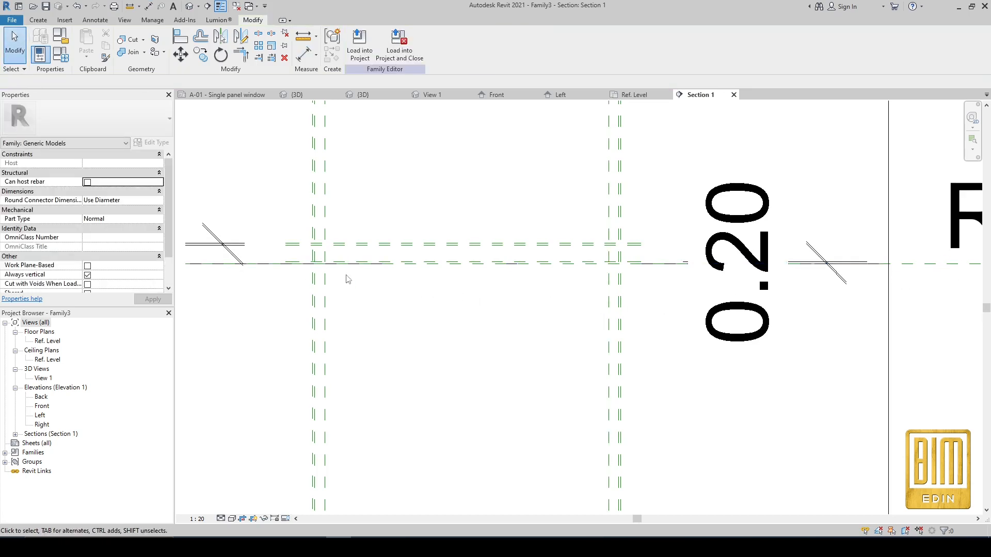
pyautogui.scroll(2, 312, 257)
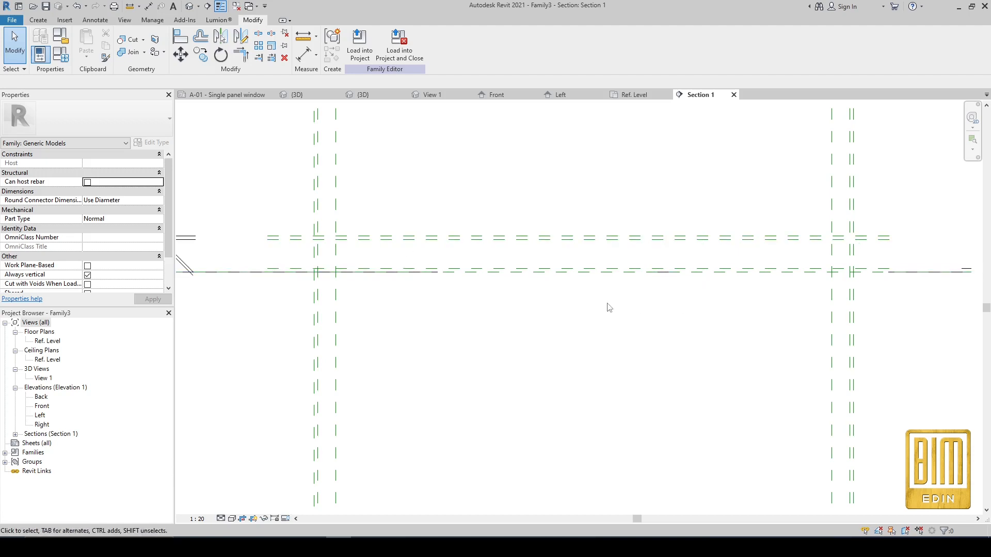
pyautogui.scroll(-5, 488, 346)
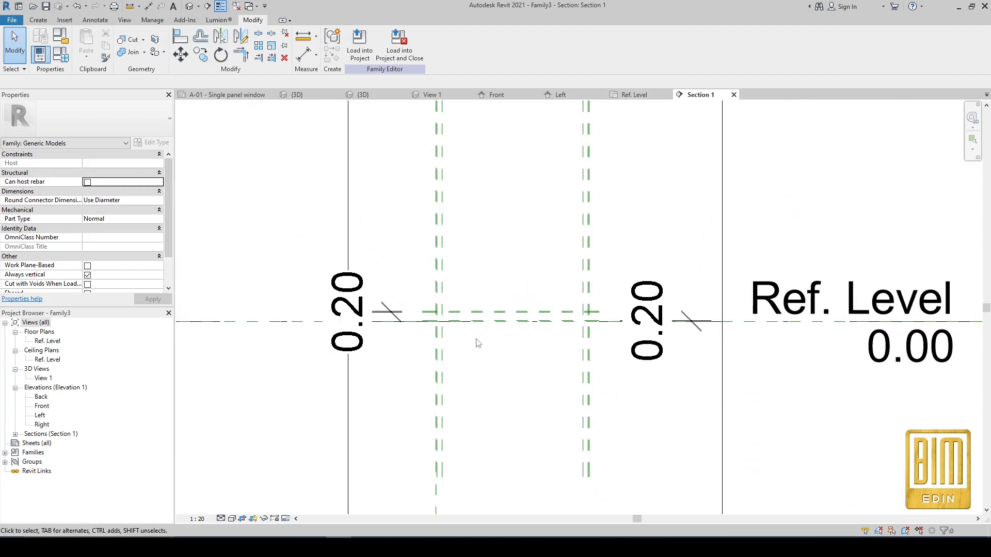
pyautogui.scroll(2, 387, 314)
pyautogui.click(388, 315)
pyautogui.click(303, 194)
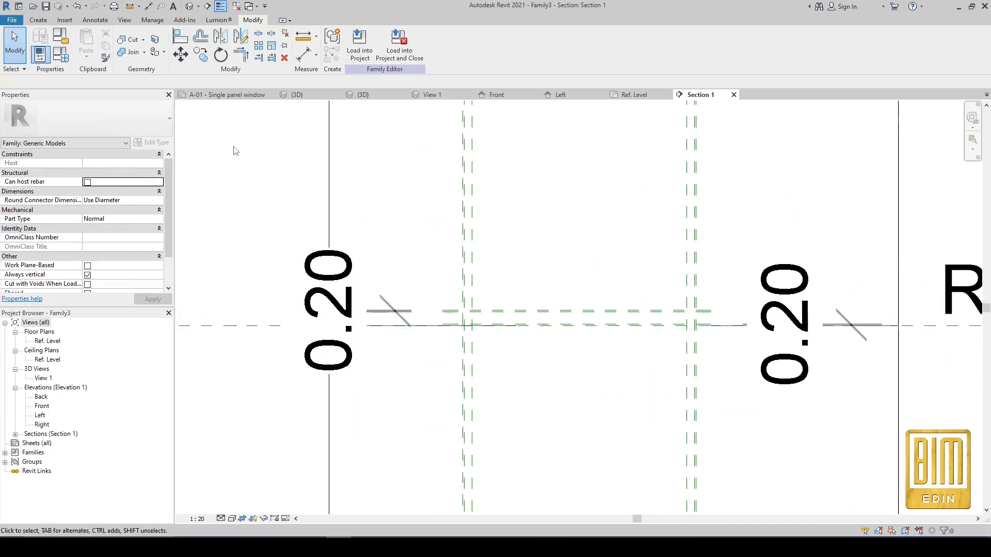
# Start an extrusion on the Center (Left/Right) reference plane as its work plane.
pyautogui.click(38, 20)
pyautogui.click(87, 41)
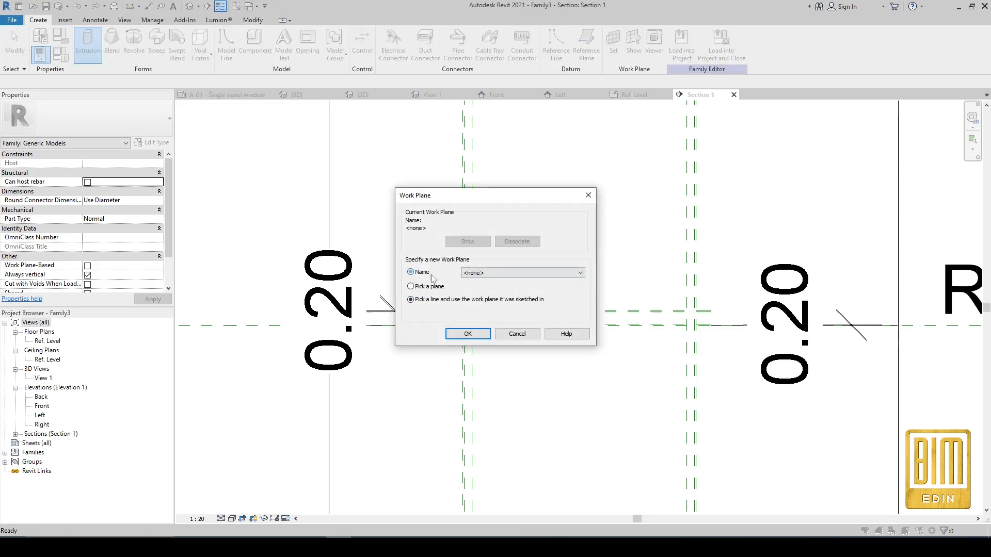
pyautogui.click(489, 275)
pyautogui.click(516, 295)
pyautogui.click(468, 334)
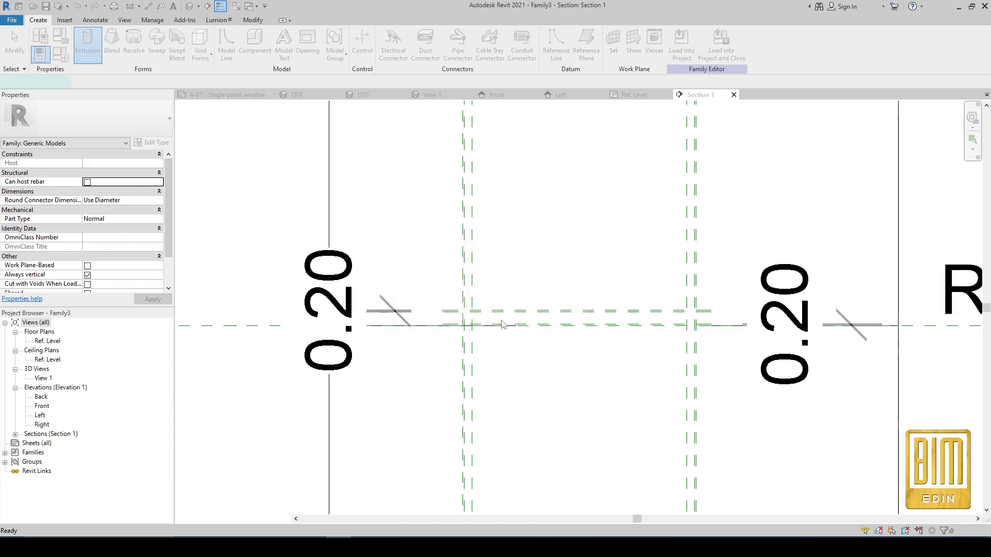
# Sketch the extrusion's outer rectangle between the outermost vertical reference planes, from the topmost horizontal plane to Ref. Level, and lock its edges.
pyautogui.scroll(2, 474, 311)
pyautogui.click(387, 34)
pyautogui.scroll(-2, 453, 304)
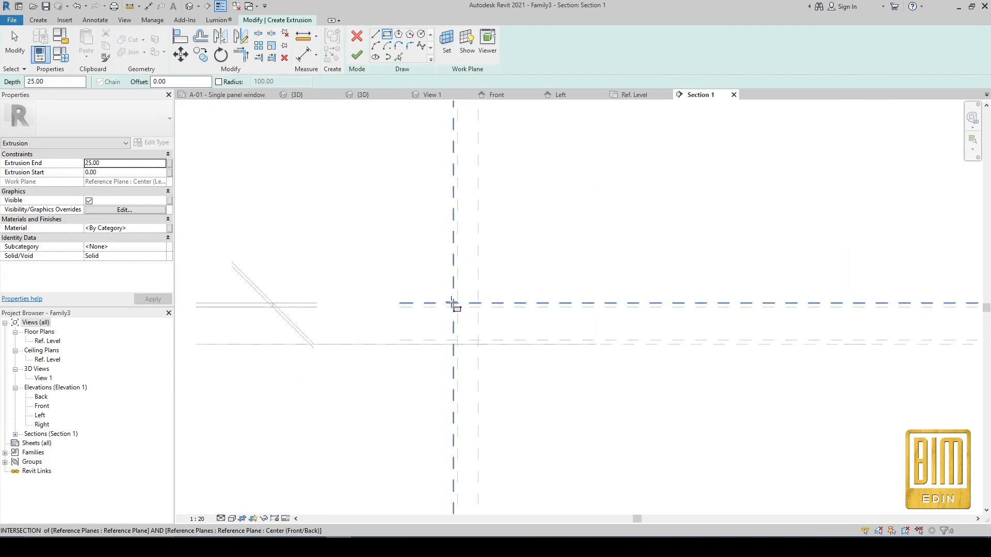
pyautogui.click(452, 307)
pyautogui.scroll(3, 754, 330)
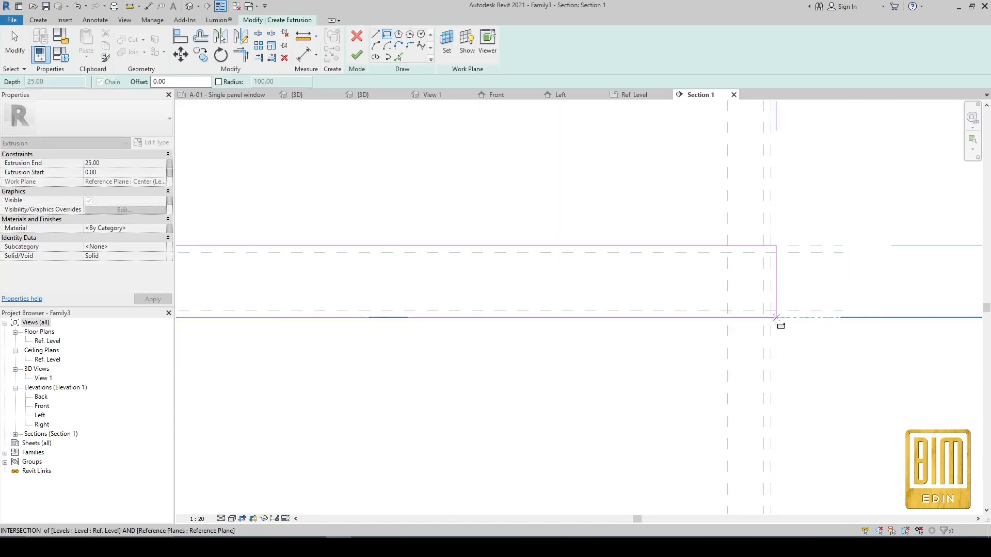
pyautogui.click(771, 317)
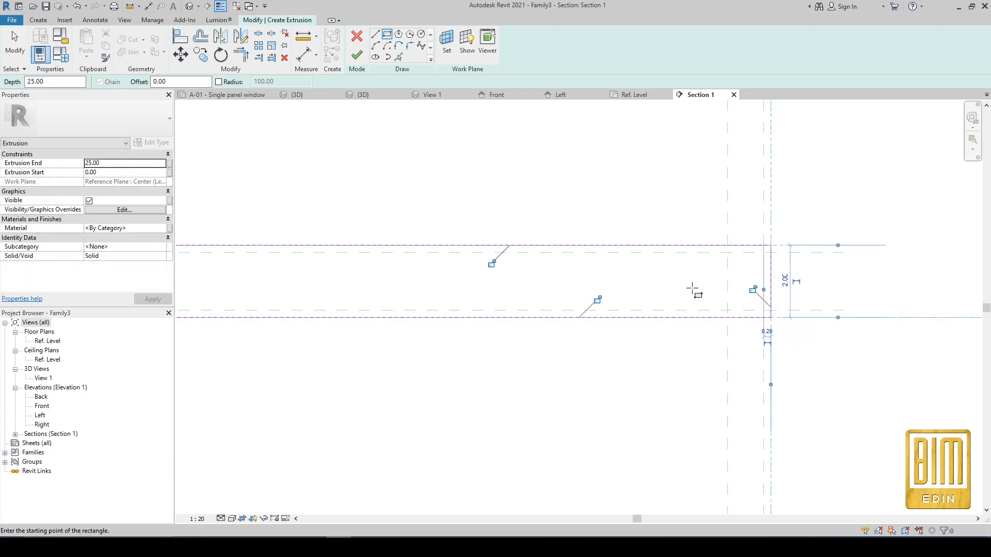
pyautogui.scroll(-3, 645, 287)
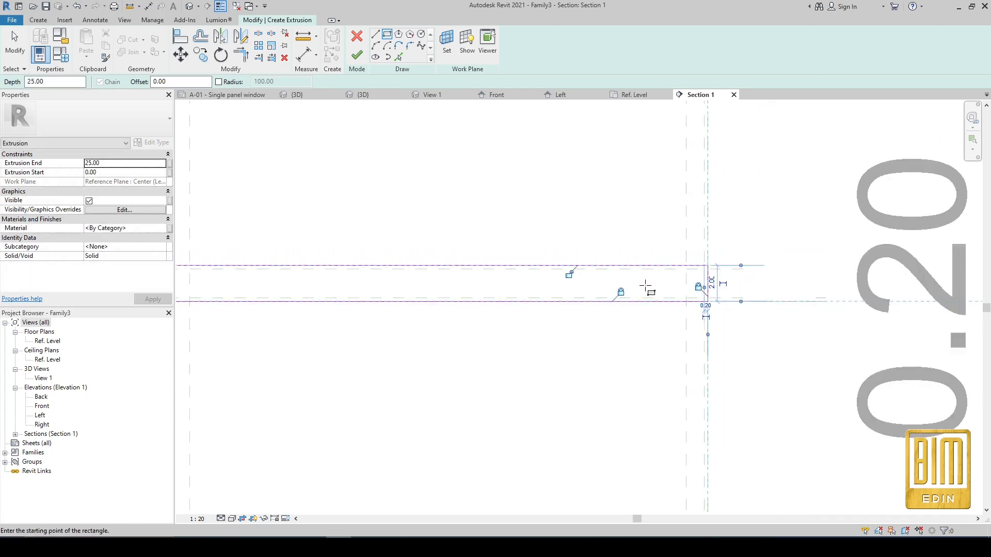
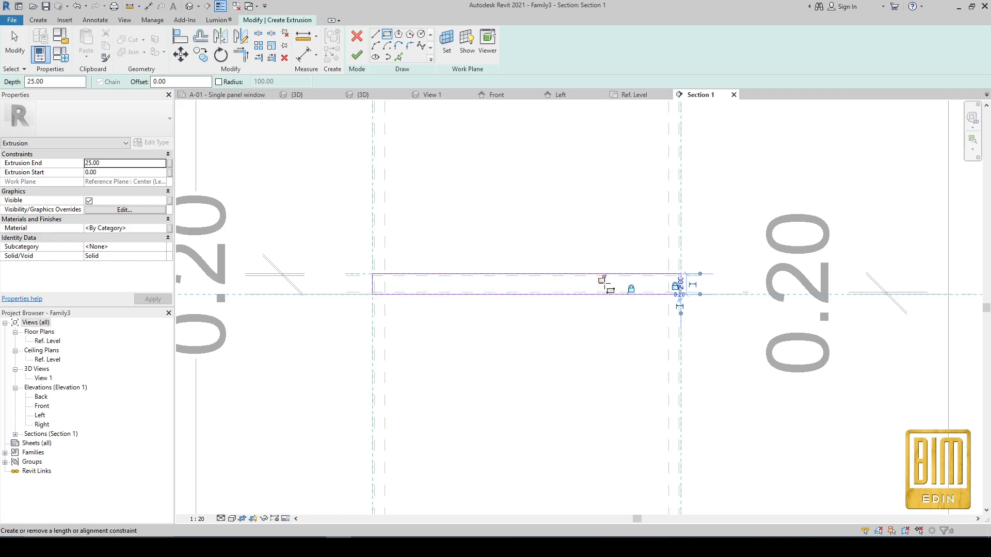
pyautogui.scroll(3, 603, 282)
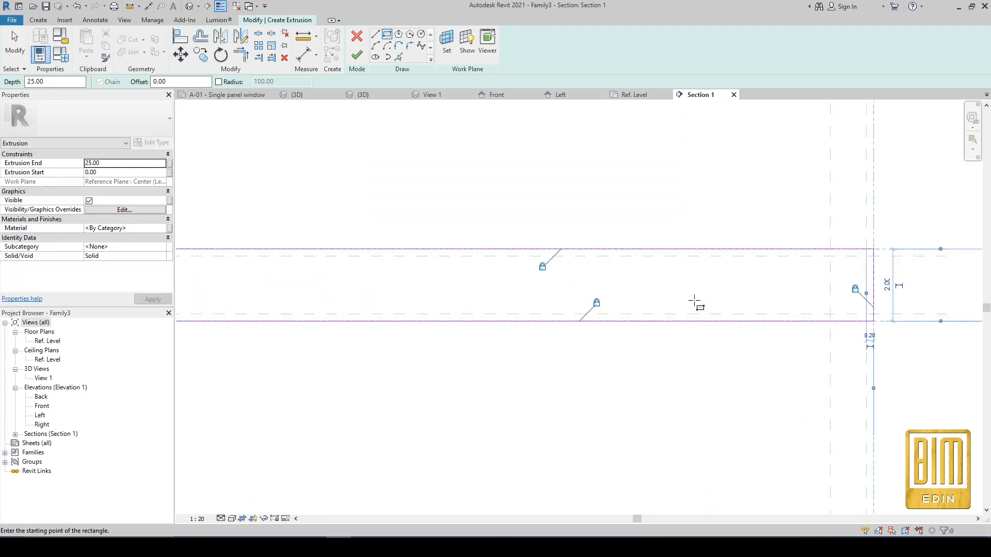
pyautogui.scroll(-1, 695, 303)
pyautogui.scroll(-4, 462, 302)
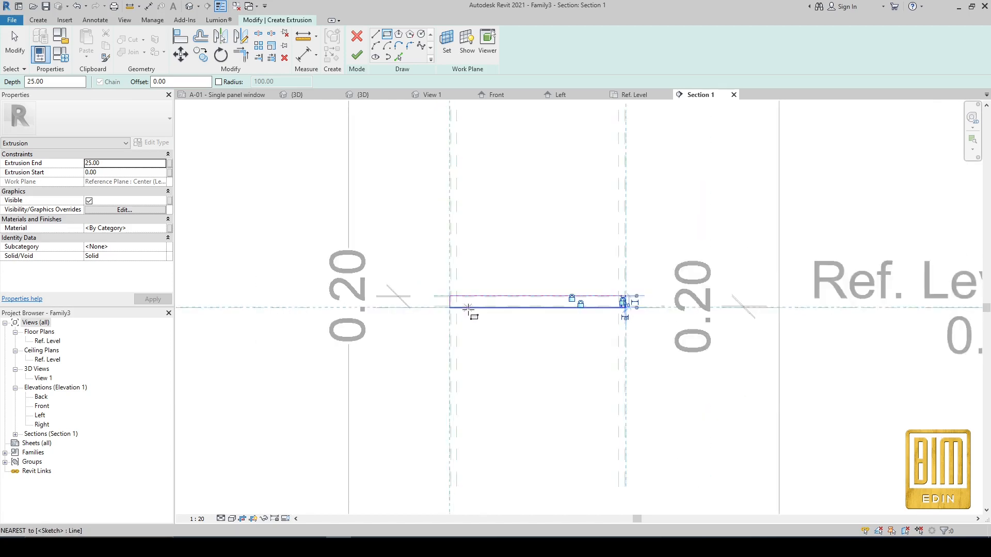
pyautogui.scroll(2, 470, 315)
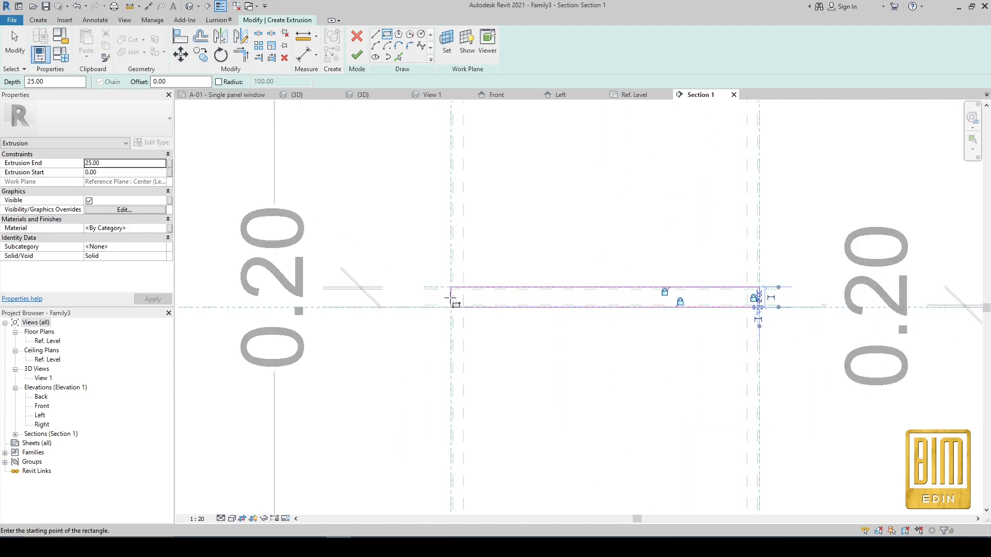
# Sketch an inner rectangle on the reference planes offset 0.20 inside the outer profile and lock its edges to them.
pyautogui.click(23, 57)
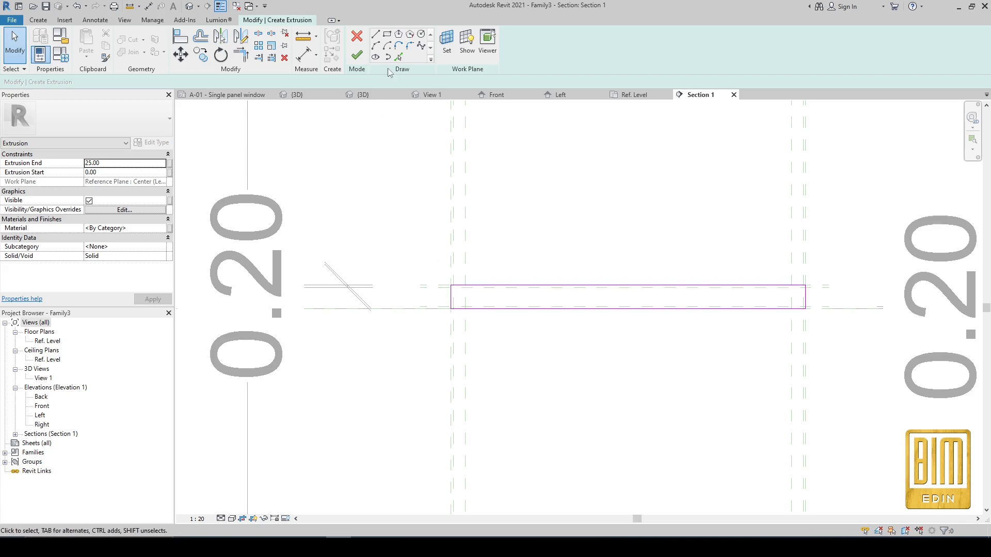
pyautogui.click(388, 35)
pyautogui.scroll(2, 442, 277)
pyautogui.click(448, 289)
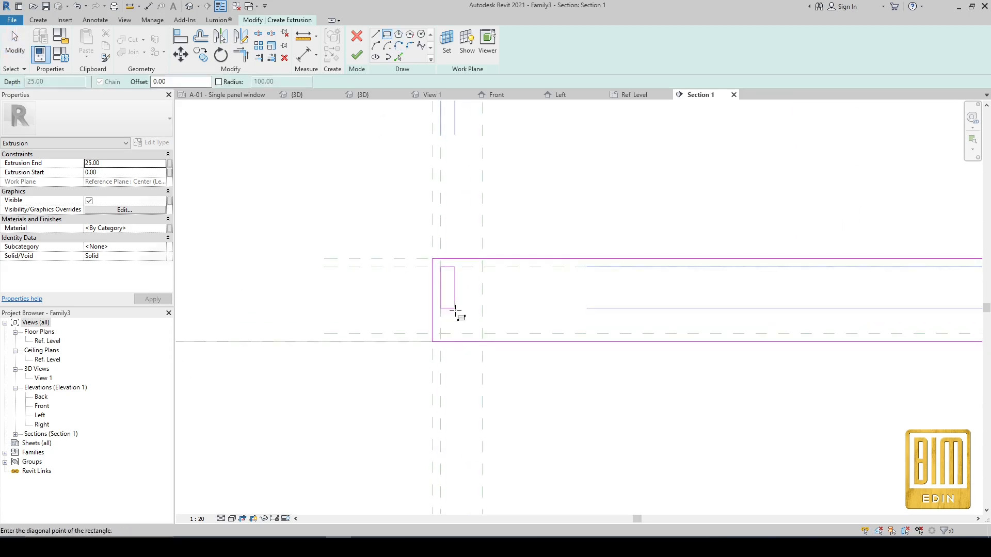
pyautogui.scroll(3, 863, 325)
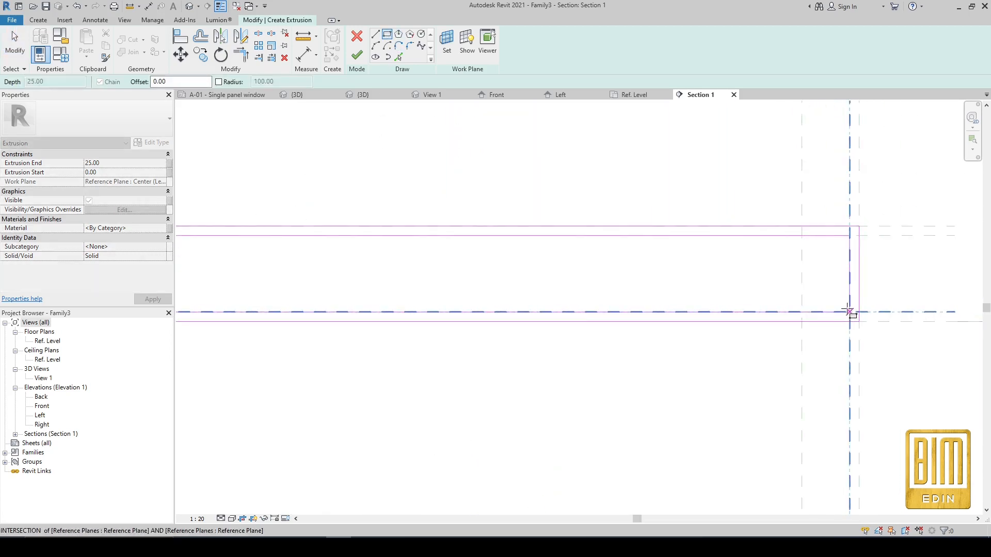
pyautogui.click(850, 311)
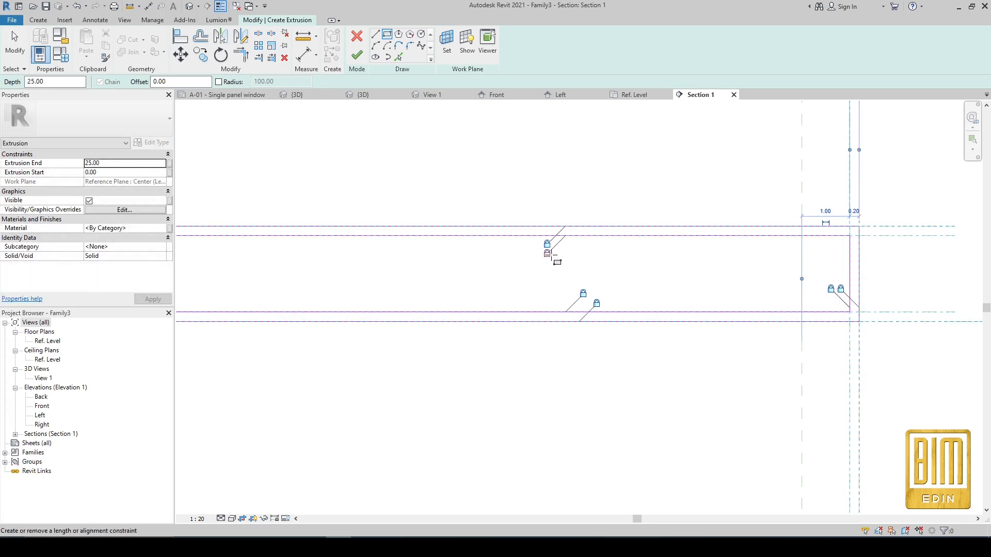
pyautogui.scroll(-3, 686, 279)
pyautogui.scroll(-2, 683, 277)
pyautogui.scroll(2, 416, 275)
pyautogui.scroll(-7, 502, 324)
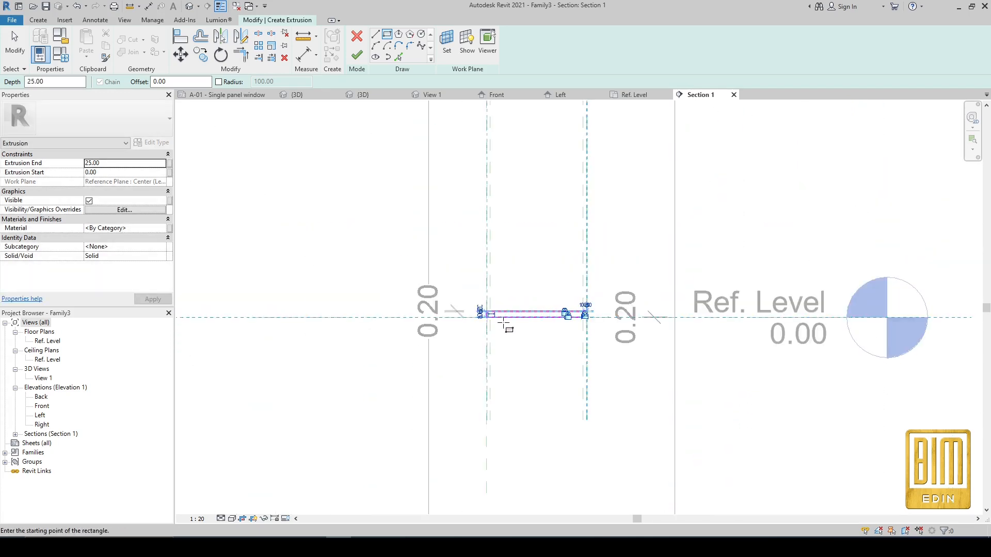
pyautogui.scroll(5, 511, 282)
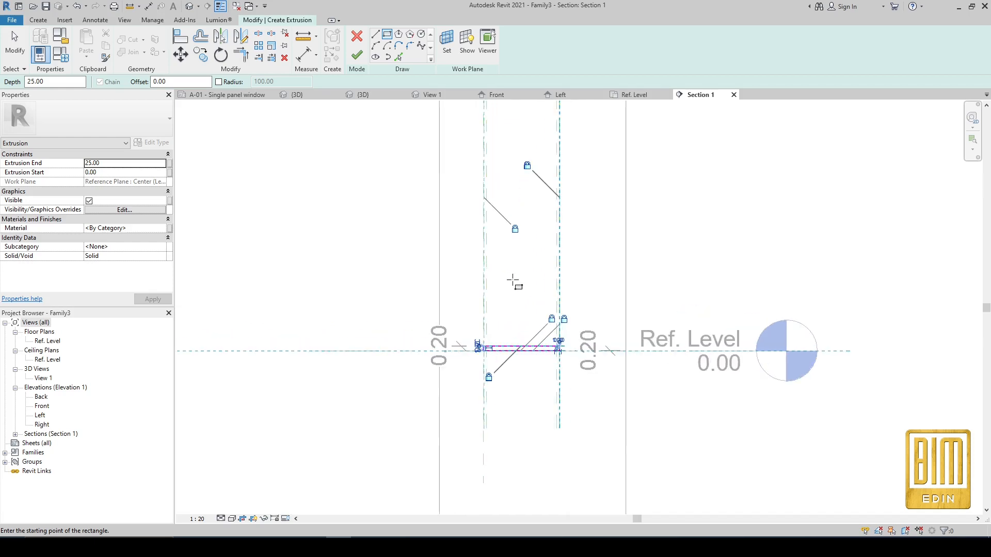
# Align the outer rectangle's left edge to the outermost left reference plane and lock the alignment.
pyautogui.press('a')
pyautogui.press('l')
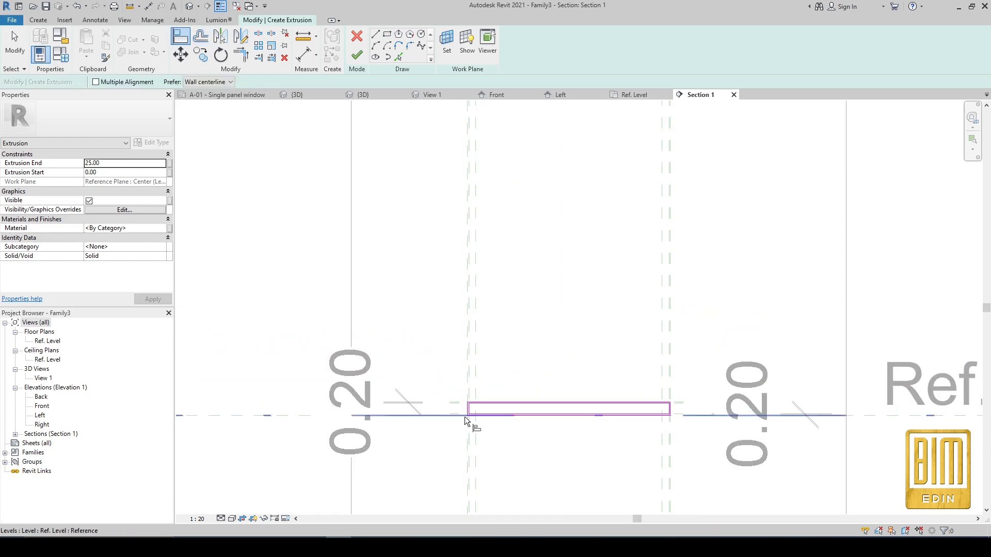
pyautogui.scroll(4, 457, 411)
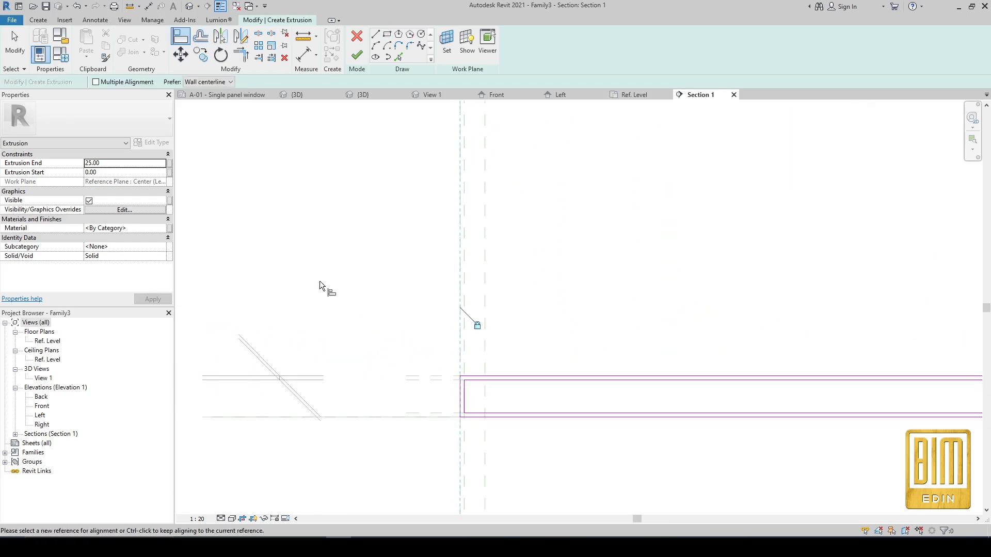
pyautogui.click(14, 49)
pyautogui.scroll(-5, 453, 209)
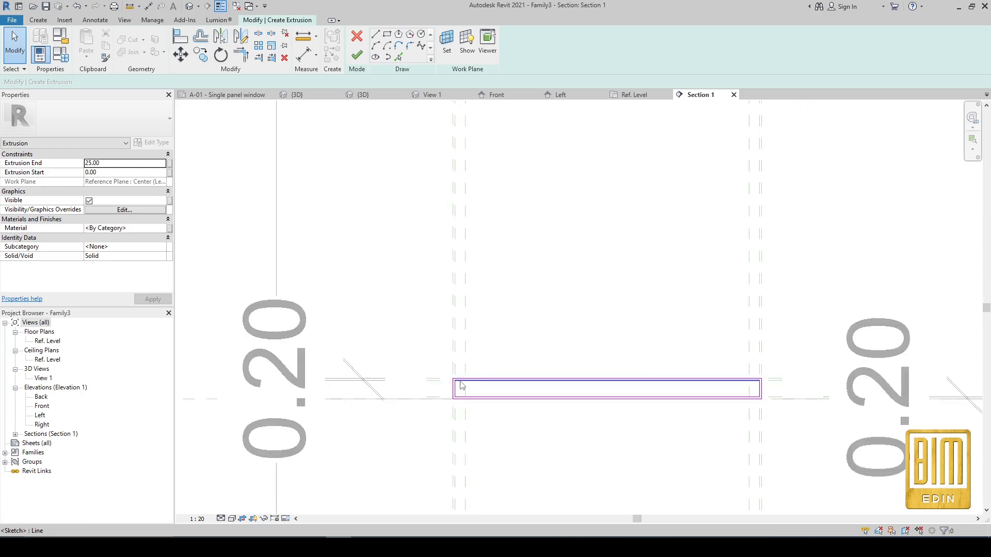
# Finish the hollow extrusion and stretch its left end toward the left reference planes in the Ref. Level floor plan.
pyautogui.click(356, 55)
pyautogui.doubleClick(45, 342)
pyautogui.click(537, 295)
pyautogui.scroll(1, 537, 296)
pyautogui.moveTo(536, 293); pyautogui.dragTo(353, 285)
pyautogui.scroll(6, 266, 309)
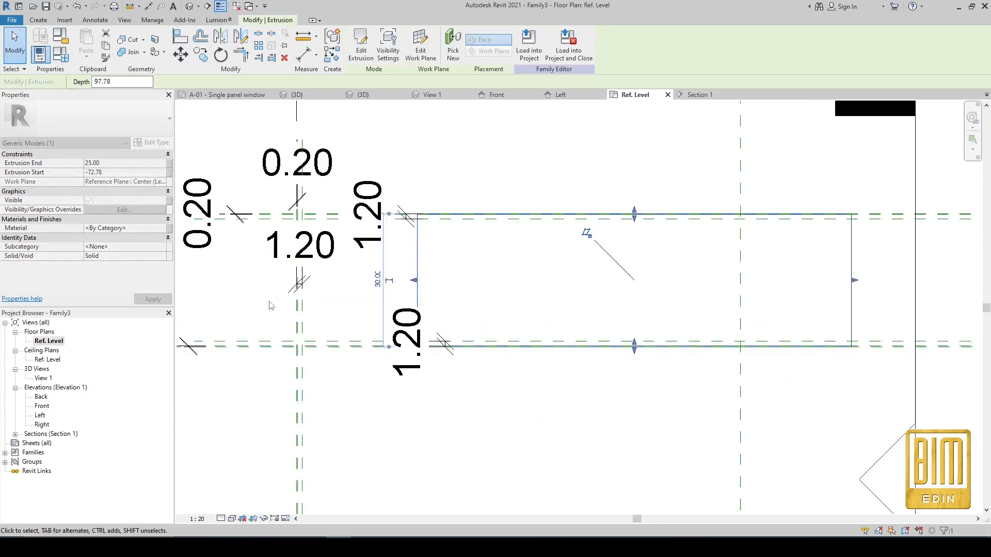
# Align the hollow extrusion's left and right ends to the side reference planes and lock both alignments.
pyautogui.click(180, 35)
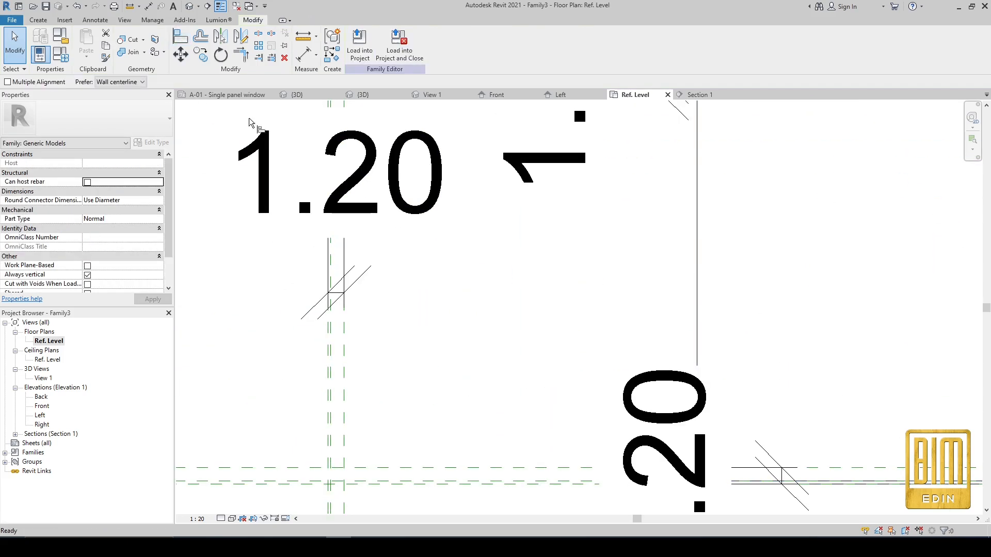
pyautogui.click(698, 289)
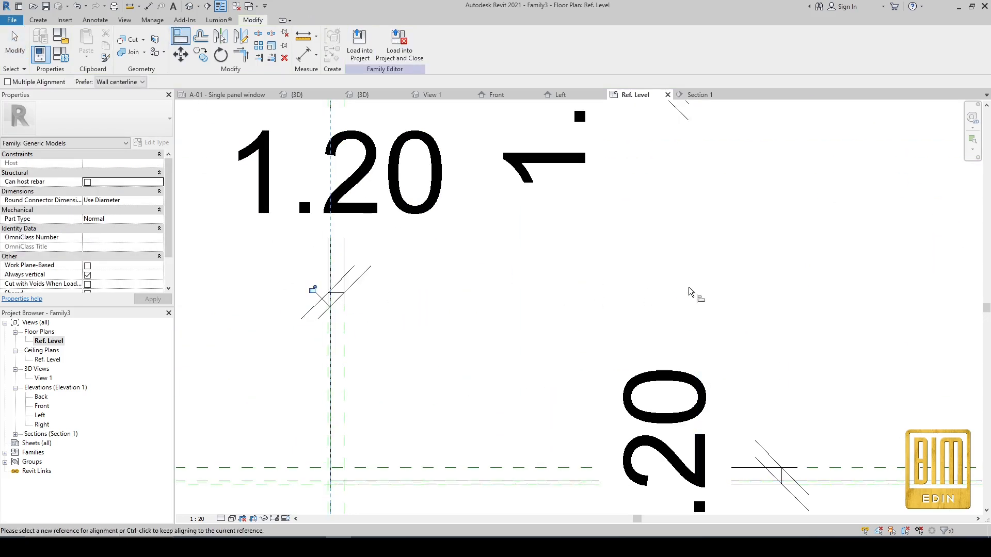
pyautogui.scroll(-5, 366, 316)
pyautogui.scroll(6, 857, 324)
pyautogui.scroll(4, 860, 330)
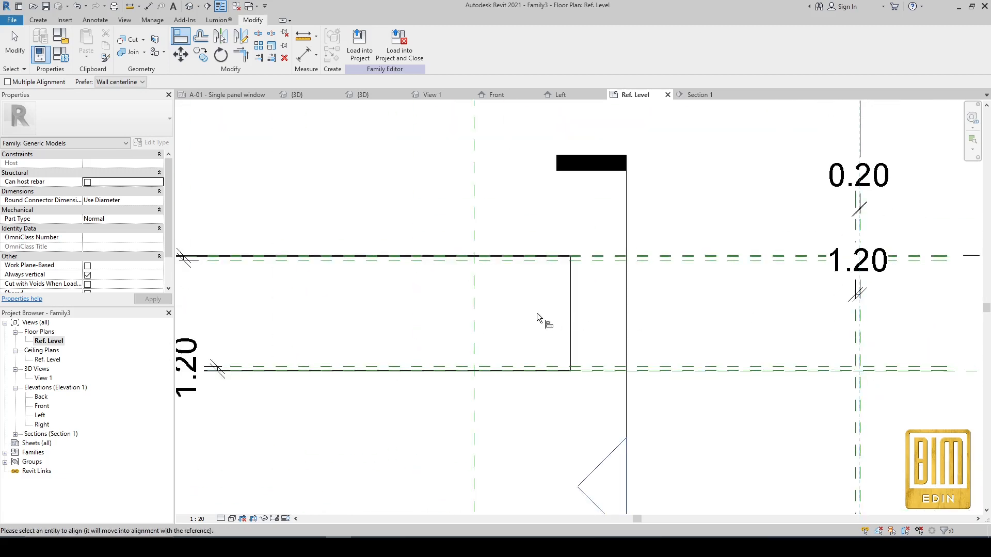
pyautogui.click(570, 315)
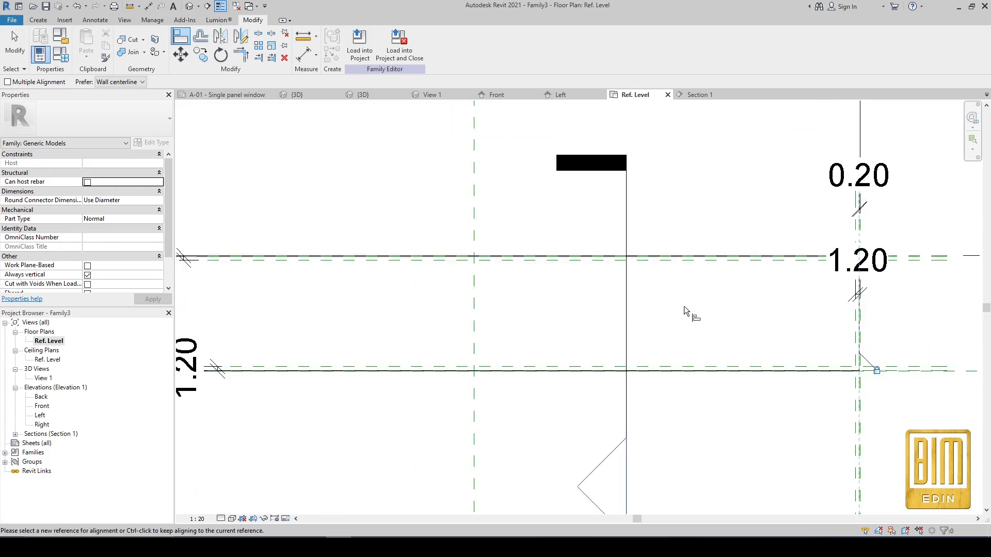
pyautogui.click(14, 45)
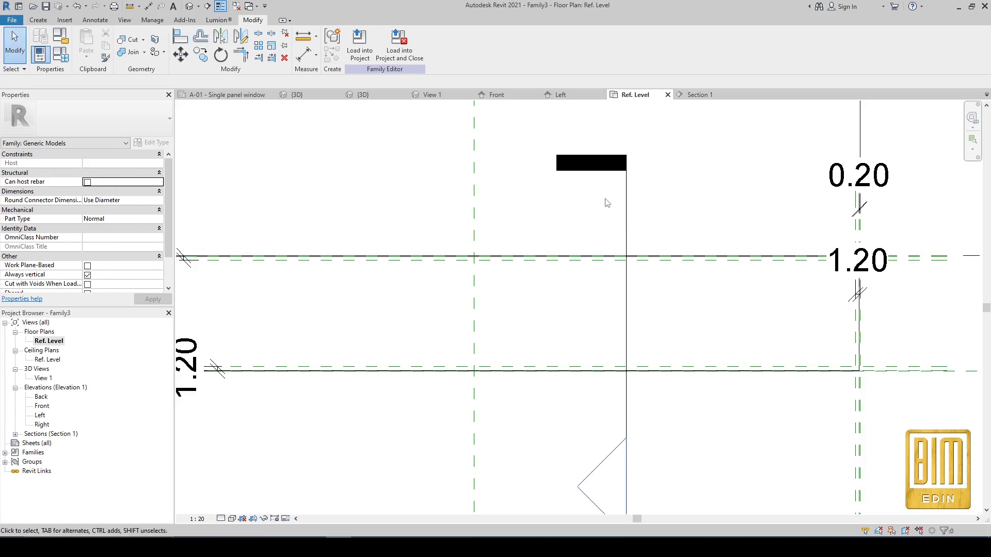
# Go to the Section 1 view and start a new extrusion with Reference Plane : Center (Left/Right) as its work plane.
pyautogui.rightClick(627, 221)
pyautogui.click(671, 281)
pyautogui.scroll(5, 471, 375)
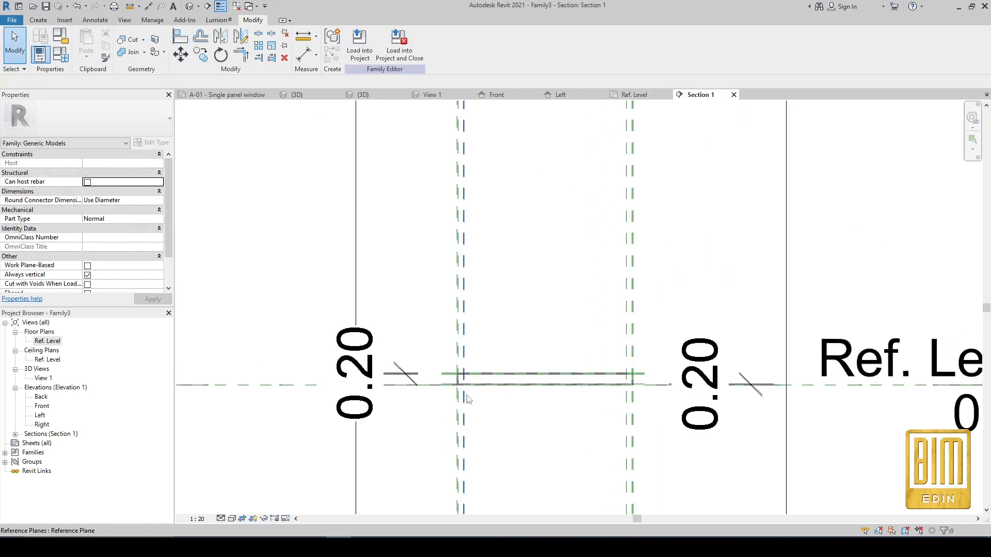
pyautogui.click(39, 21)
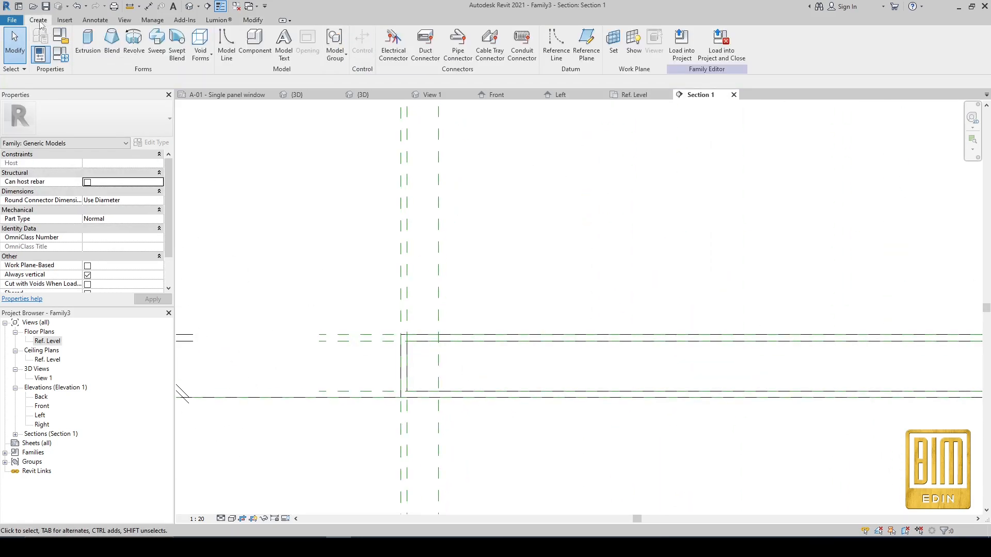
pyautogui.click(89, 42)
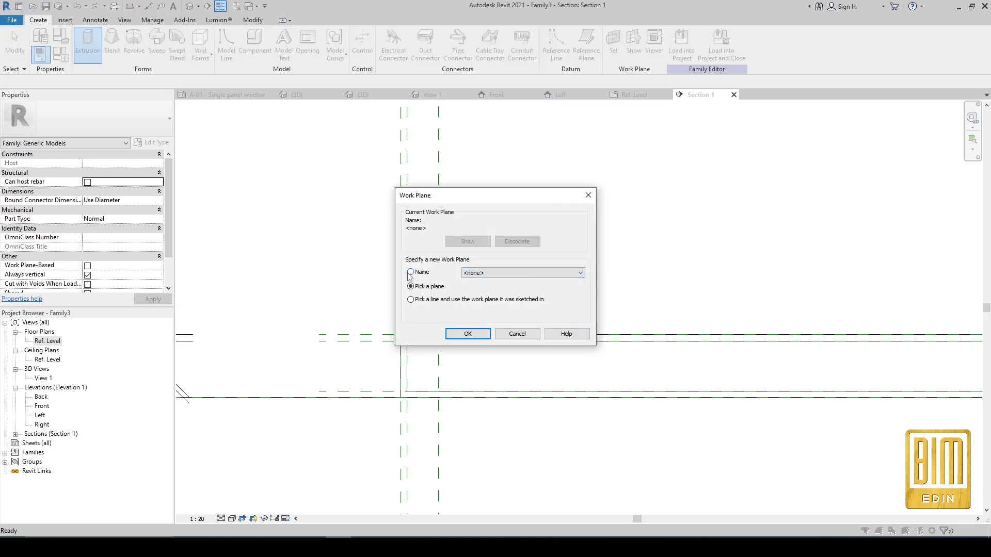
pyautogui.click(521, 272)
pyautogui.click(509, 299)
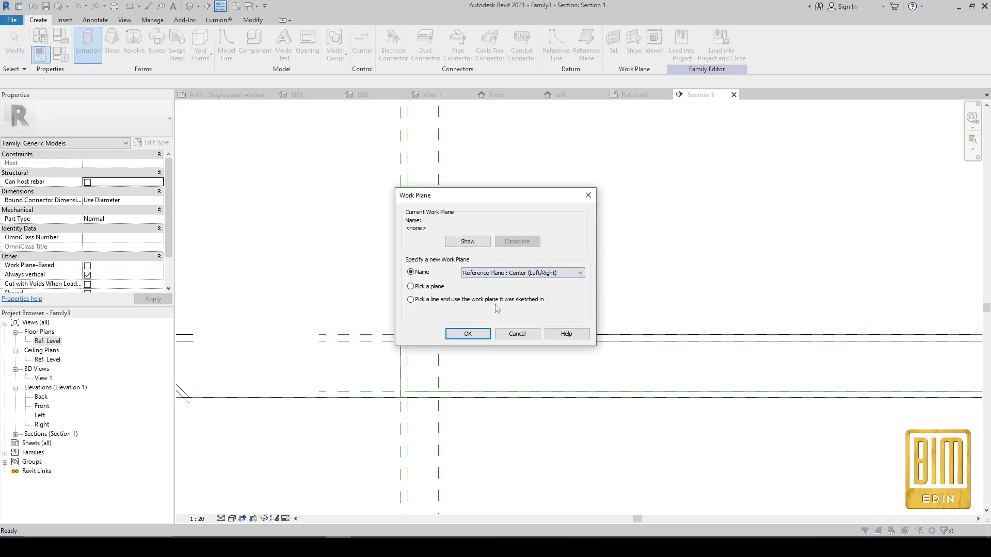
pyautogui.click(458, 333)
# Sketch a rectangle on the hollow extrusion's outer boundary, lock its edges to the reference planes and finish the solid extrusion.
pyautogui.click(388, 35)
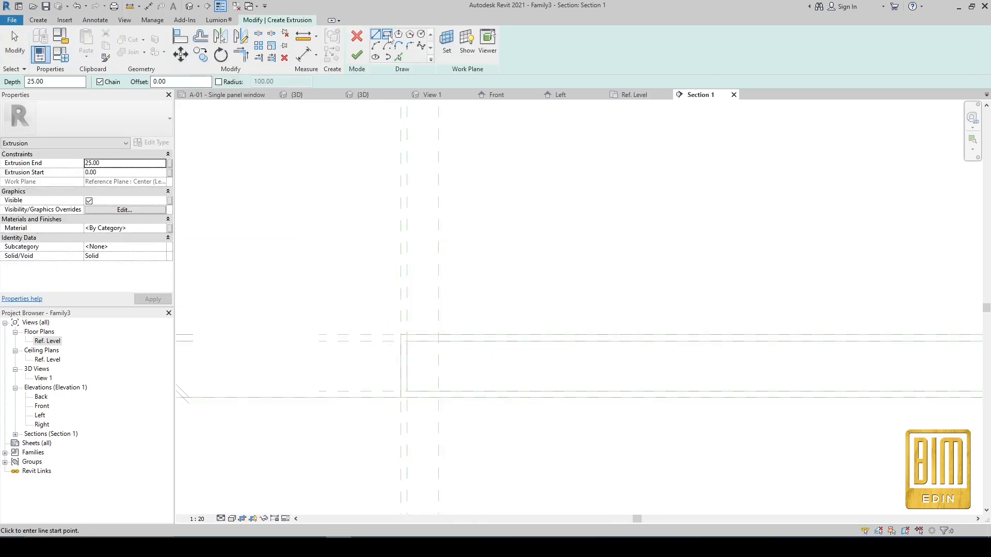
pyautogui.click(401, 335)
pyautogui.scroll(-3, 372, 299)
pyautogui.scroll(3, 733, 329)
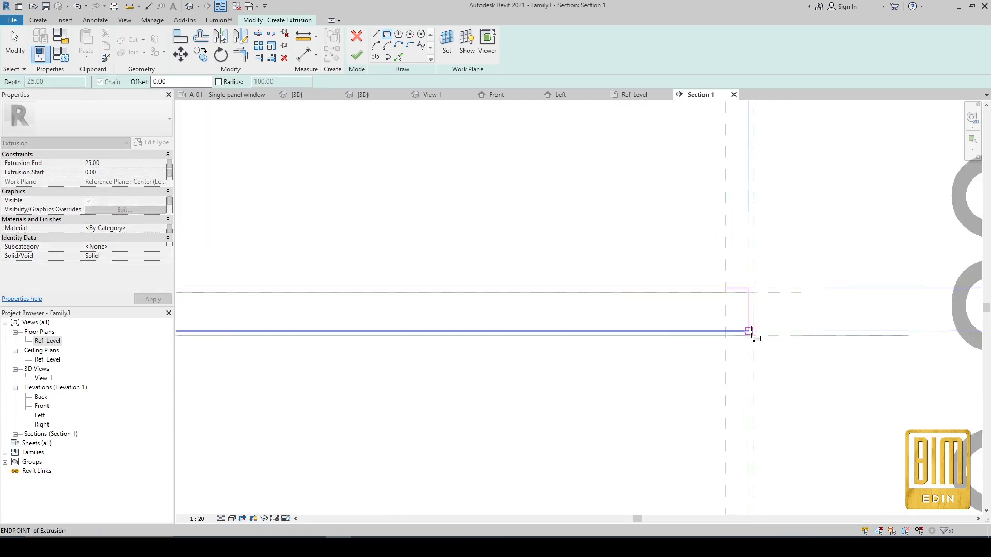
pyautogui.click(755, 337)
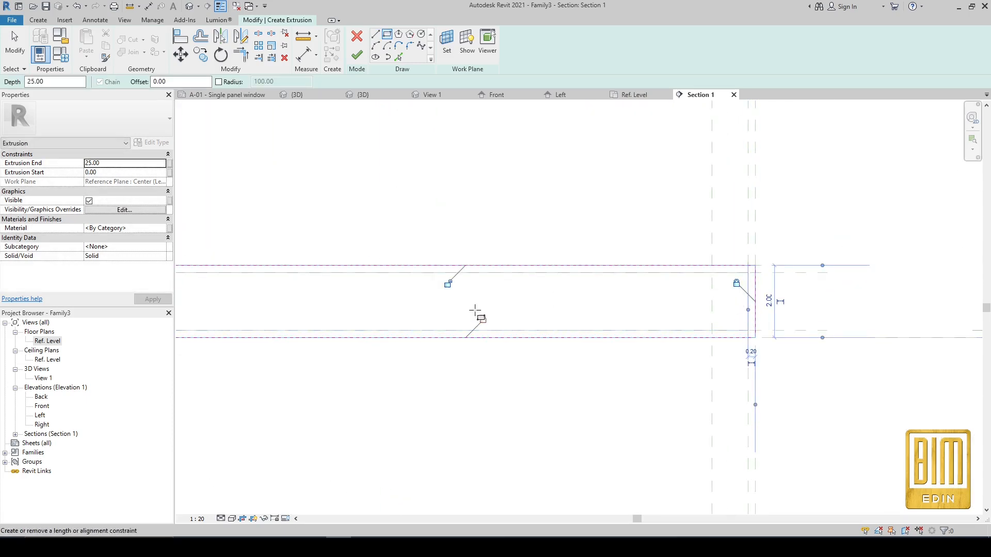
pyautogui.scroll(-4, 648, 300)
pyautogui.scroll(3, 452, 303)
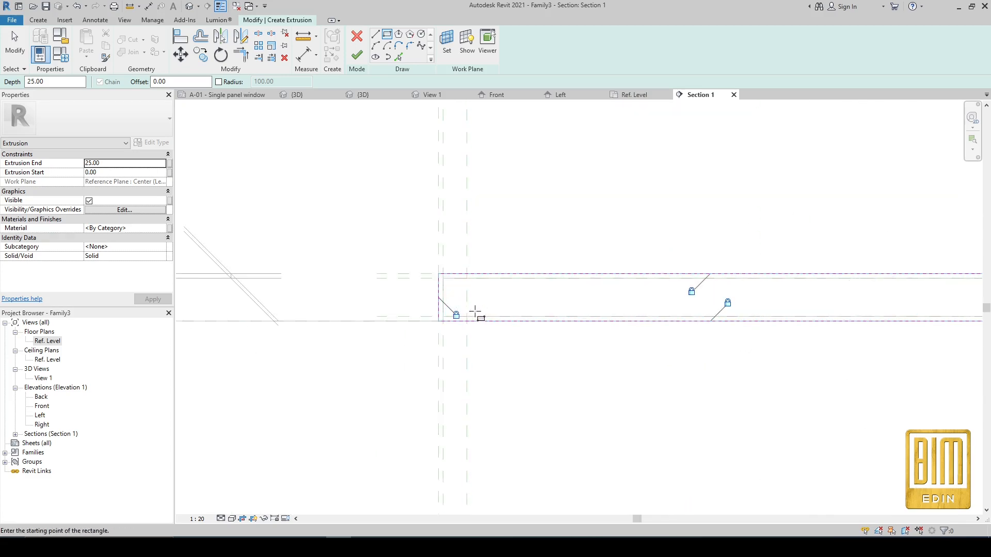
pyautogui.scroll(-3, 474, 312)
pyautogui.click(357, 55)
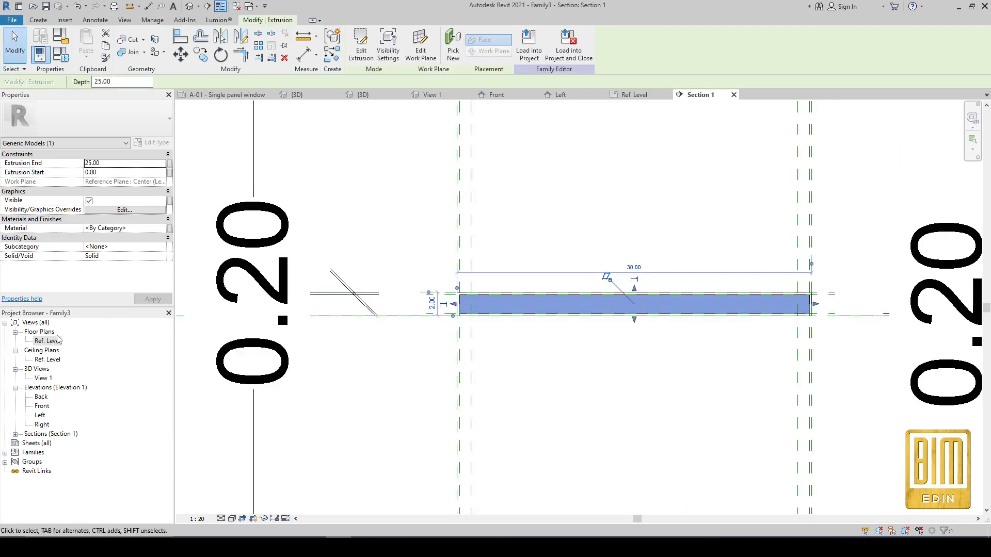
# Open the Ref. Level floor plan and stretch the new solid extrusion's left end toward the left reference planes.
pyautogui.doubleClick(47, 341)
pyautogui.scroll(-3, 400, 292)
pyautogui.scroll(5, 592, 302)
pyautogui.moveTo(591, 303); pyautogui.dragTo(304, 289)
pyautogui.scroll(-3, 304, 289)
pyautogui.scroll(6, 519, 310)
# Align the solid extrusion's left end to the outermost left reference plane and lock the alignment.
pyautogui.click(180, 35)
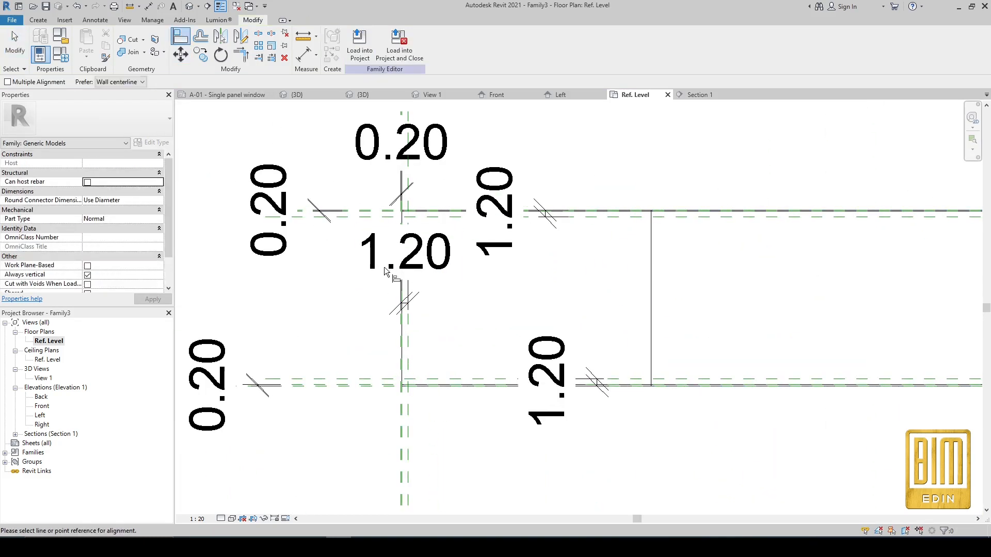
pyautogui.scroll(2, 406, 365)
pyautogui.scroll(2, 393, 433)
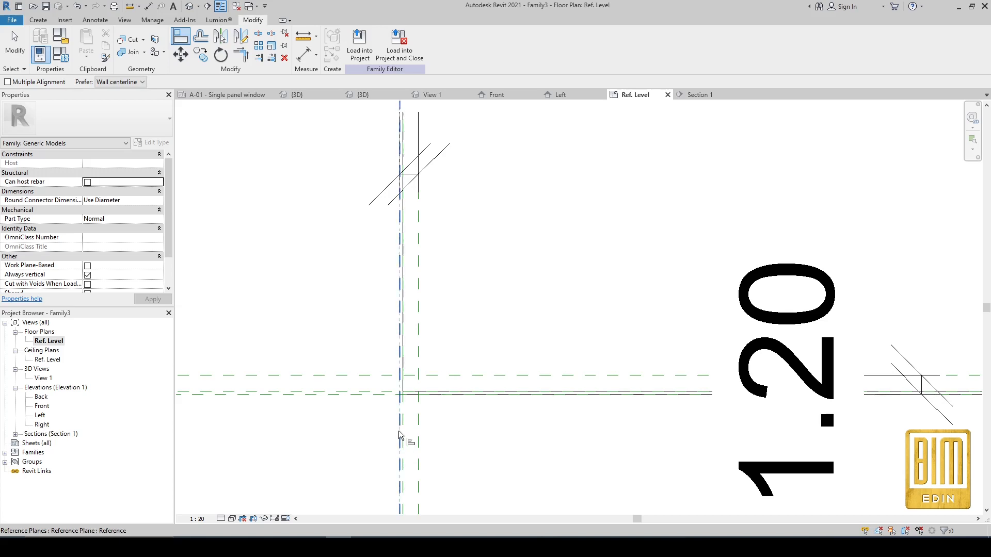
pyautogui.click(398, 435)
pyautogui.scroll(-4, 366, 357)
pyautogui.click(665, 291)
pyautogui.click(362, 290)
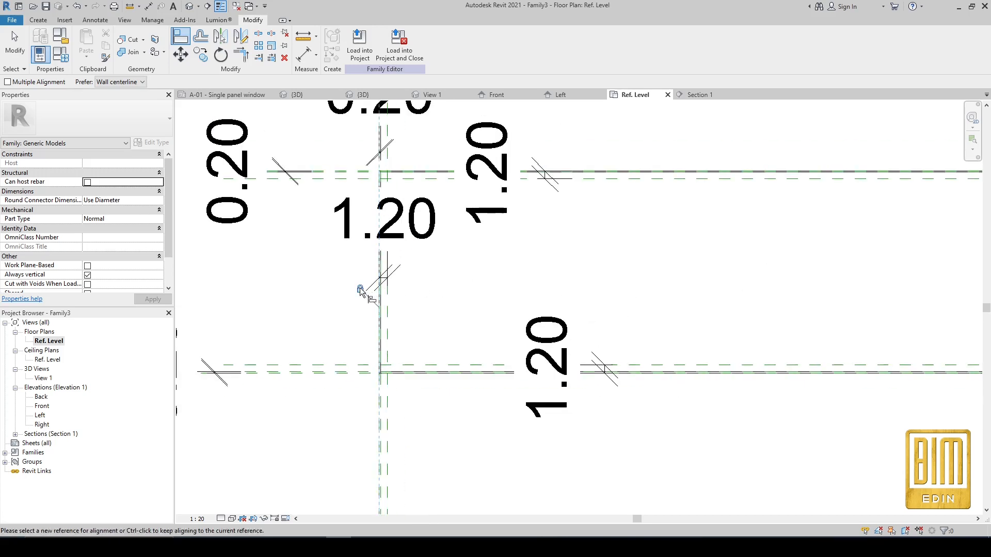
# Try to align the solid extrusion's free end to the 1.20 inner reference plane at the grate's left side and undo the alignment.
pyautogui.click(388, 399)
pyautogui.scroll(-3, 391, 398)
pyautogui.click(748, 344)
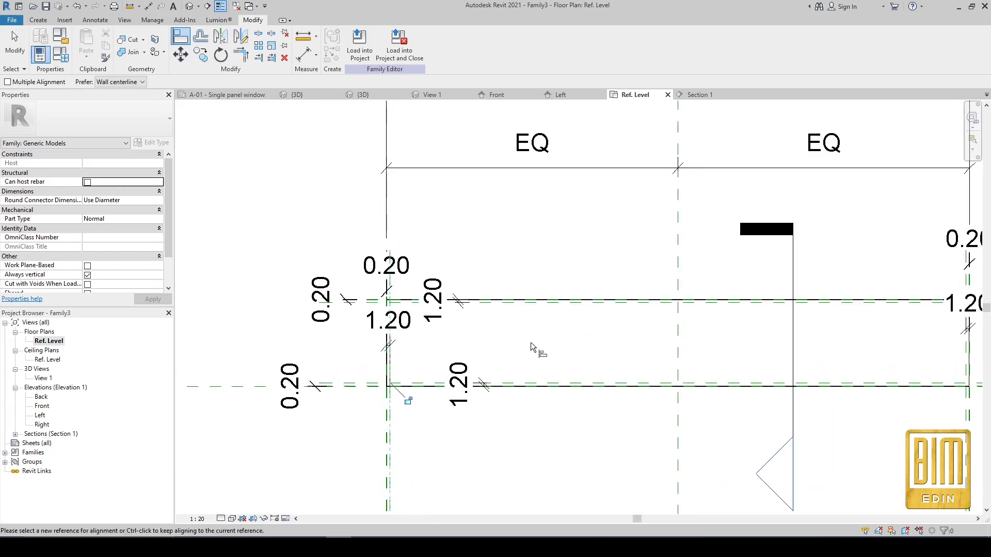
pyautogui.scroll(4, 385, 418)
pyautogui.click(76, 6)
pyautogui.scroll(-3, 367, 238)
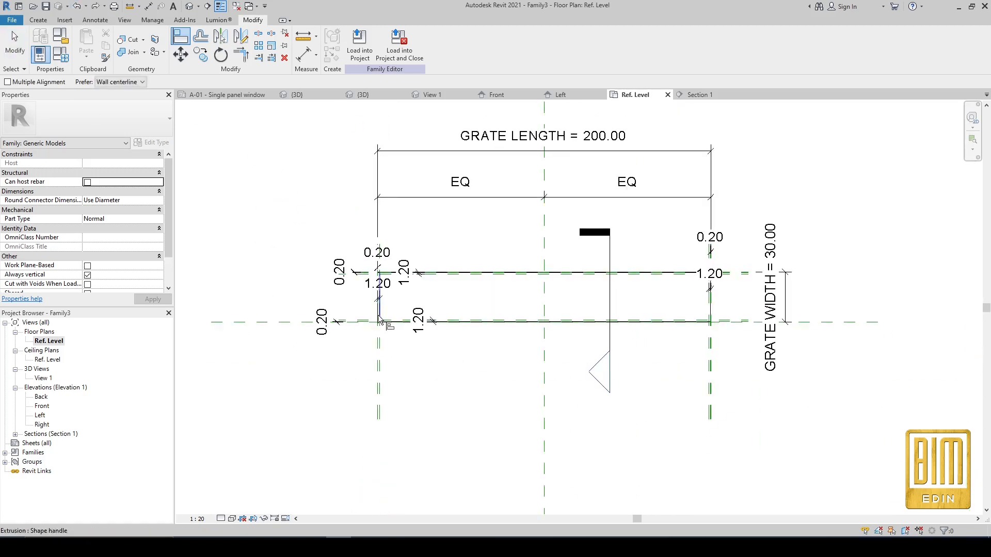
pyautogui.scroll(2, 381, 325)
pyautogui.click(92, 7)
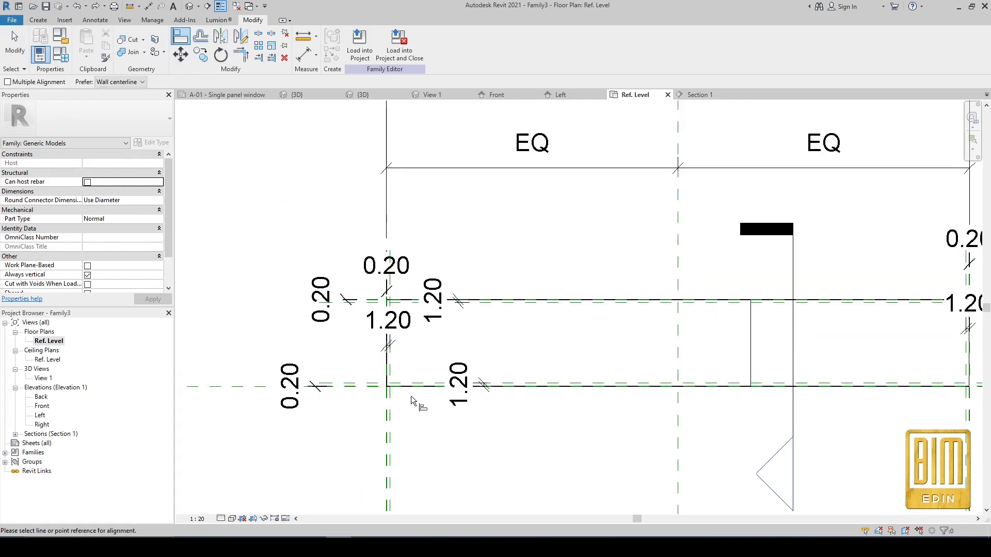
# Align the solid extrusion's free end to the 0.20 reference plane at the grate's left side and lock the alignment.
pyautogui.scroll(5, 419, 397)
pyautogui.scroll(-3, 354, 348)
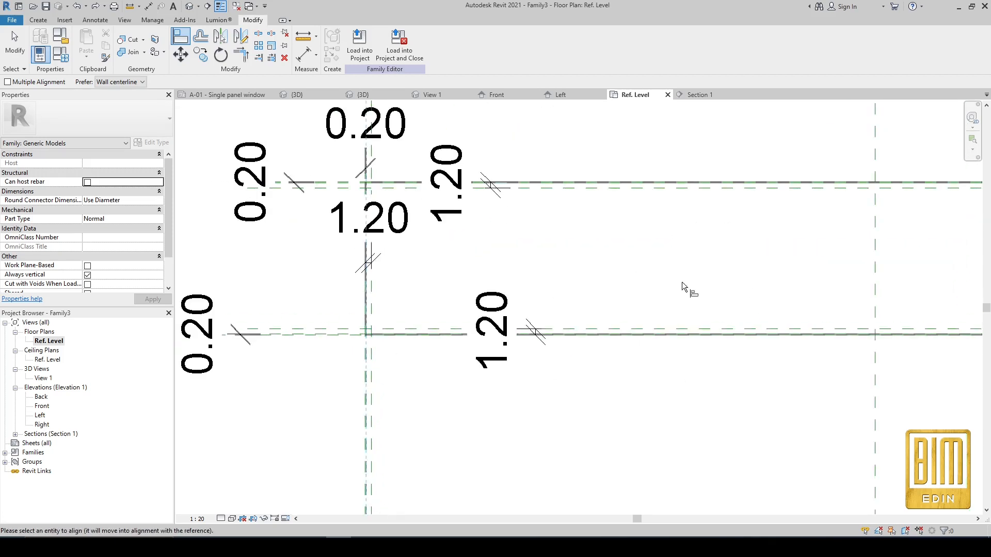
pyautogui.scroll(-2, 652, 284)
pyautogui.click(828, 277)
pyautogui.scroll(2, 547, 336)
pyautogui.click(518, 346)
pyautogui.scroll(2, 516, 351)
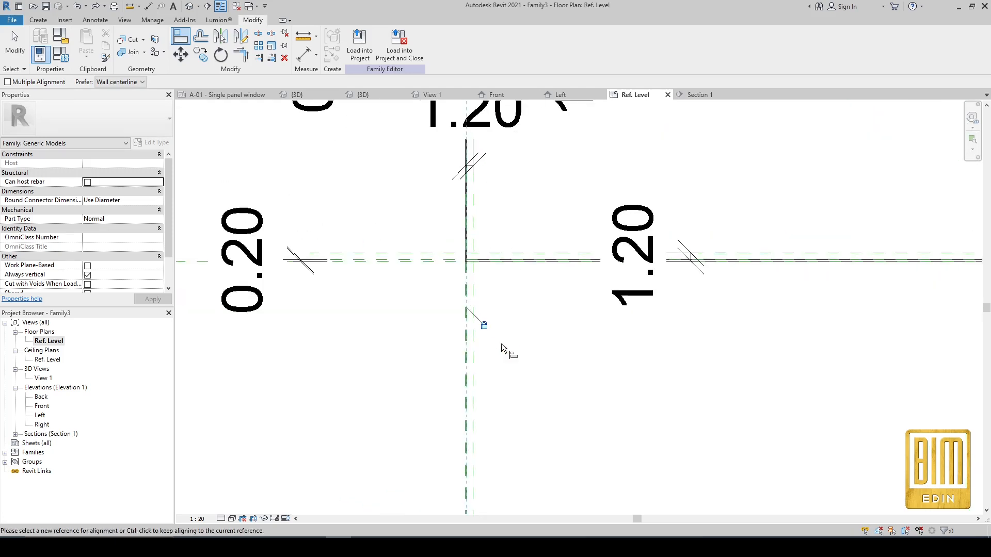
pyautogui.press('Escape')
# Go to the Section 1 view and start another extrusion with Reference Plane : Center (Left/Right) as its work plane.
pyautogui.scroll(-3, 345, 289)
pyautogui.click(647, 209)
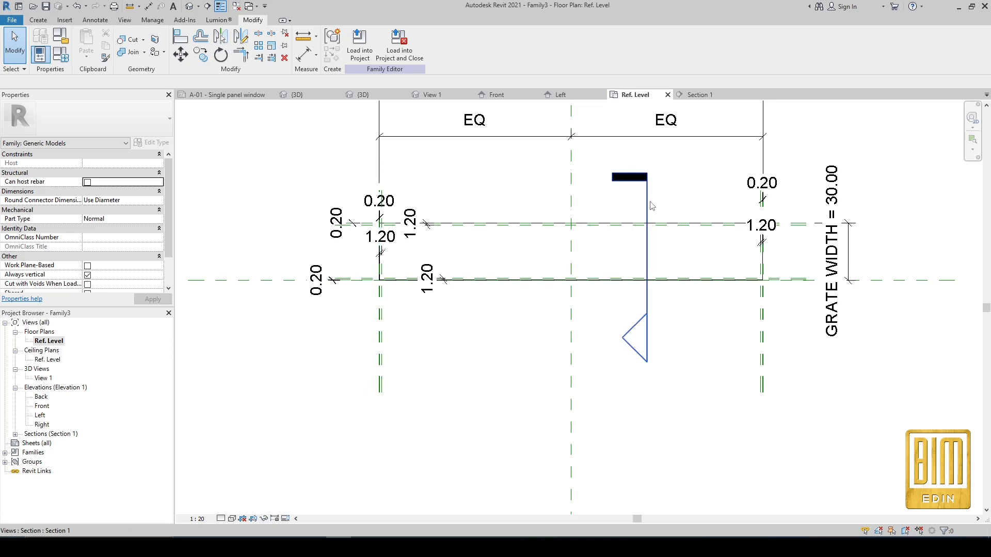
pyautogui.rightClick(651, 205)
pyautogui.click(682, 262)
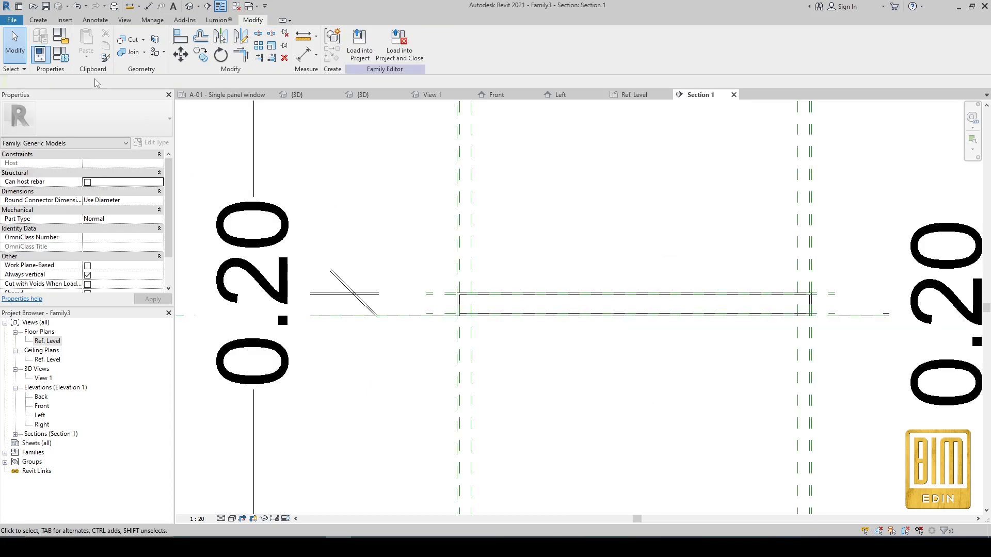
pyautogui.click(38, 20)
pyautogui.click(101, 43)
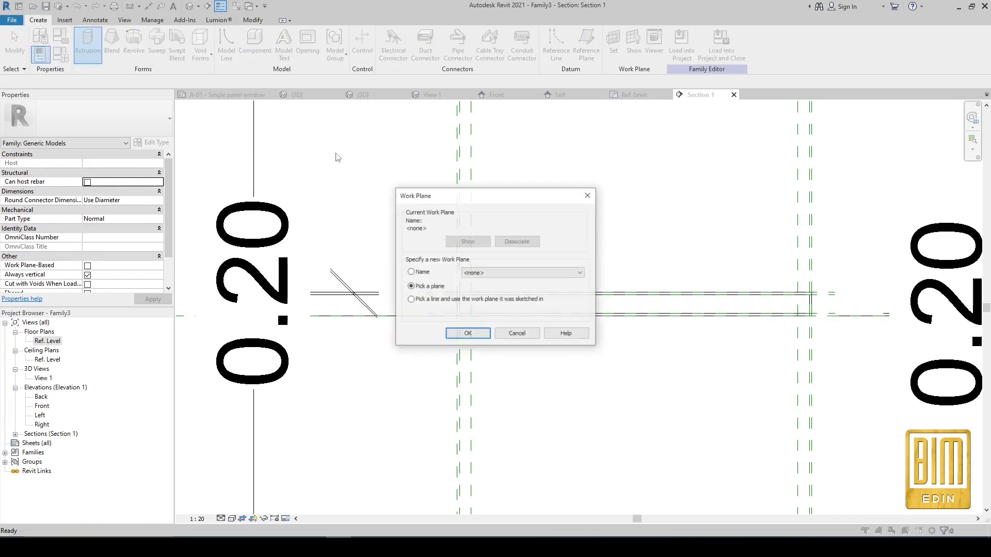
pyautogui.click(521, 273)
pyautogui.click(506, 304)
pyautogui.click(480, 333)
# Sketch a rectangle along the grate profile's outer boundary, lock all four edges to the reference planes and finish the extrusion.
pyautogui.scroll(3, 471, 311)
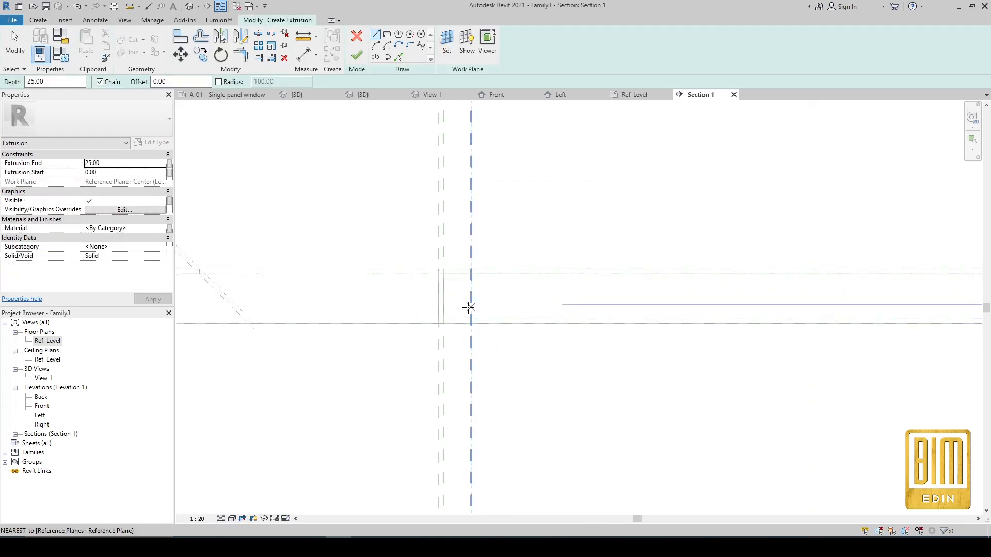
pyautogui.click(387, 34)
pyautogui.click(438, 269)
pyautogui.scroll(-3, 385, 241)
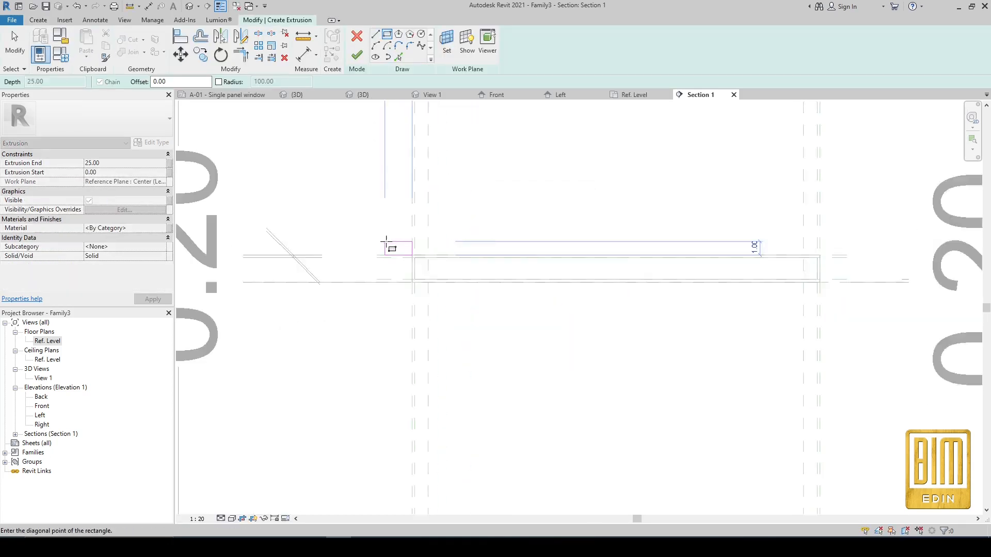
pyautogui.scroll(3, 770, 284)
pyautogui.click(756, 270)
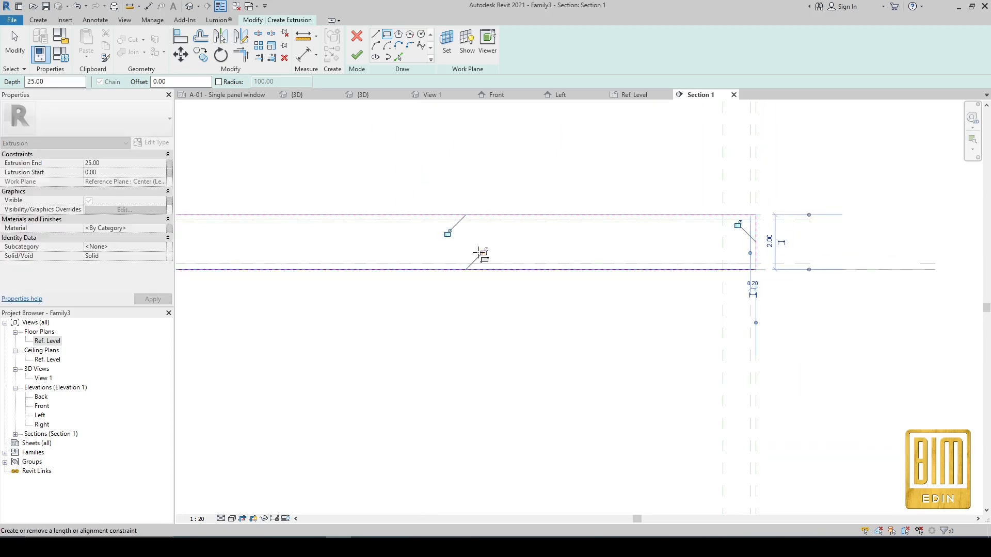
pyautogui.click(737, 228)
pyautogui.scroll(-5, 737, 230)
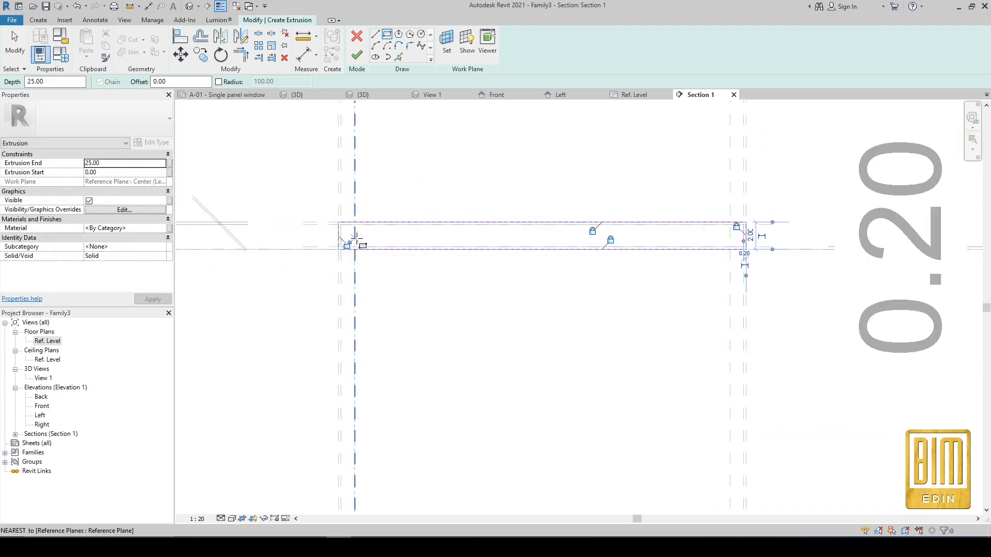
pyautogui.scroll(3, 357, 237)
pyautogui.click(346, 251)
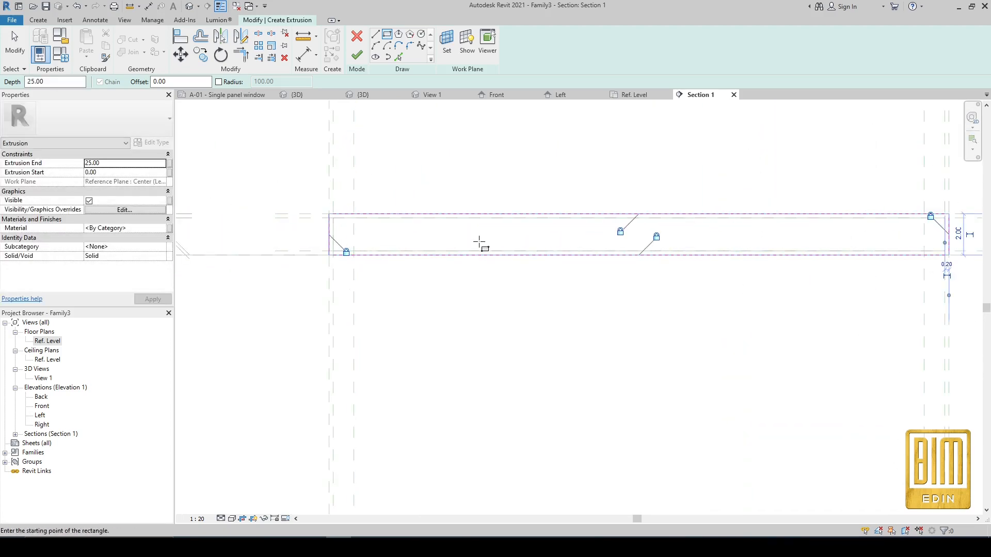
pyautogui.click(357, 55)
# Open the Ref. Level floor plan and stretch the new solid extrusion toward the right reference planes.
pyautogui.doubleClick(47, 342)
pyautogui.click(594, 256)
pyautogui.scroll(3, 643, 256)
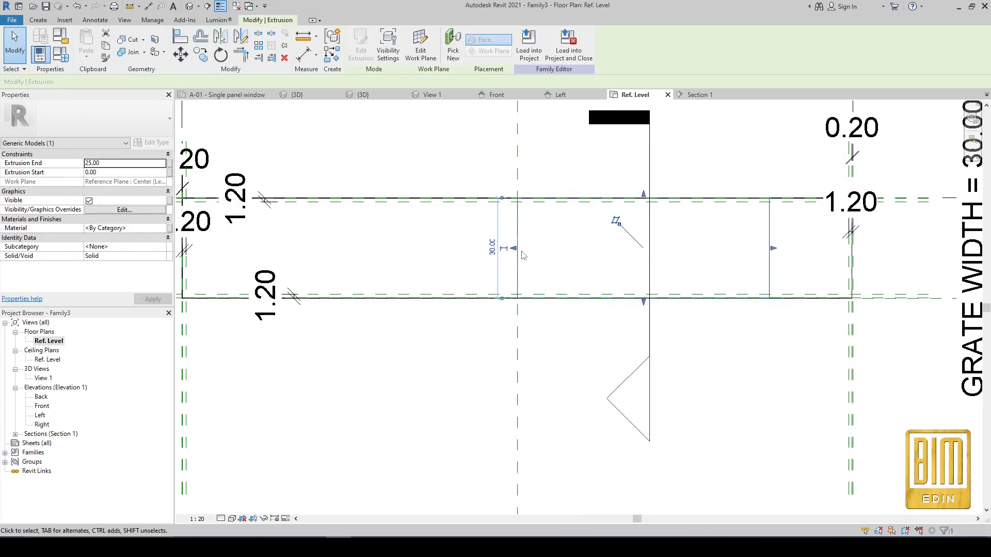
# Align the new solid extrusion's right end to the outermost right reference plane.
pyautogui.press('a')
pyautogui.press('l')
pyautogui.scroll(3, 848, 331)
pyautogui.scroll(1, 848, 331)
pyautogui.click(839, 329)
pyautogui.scroll(-3, 842, 328)
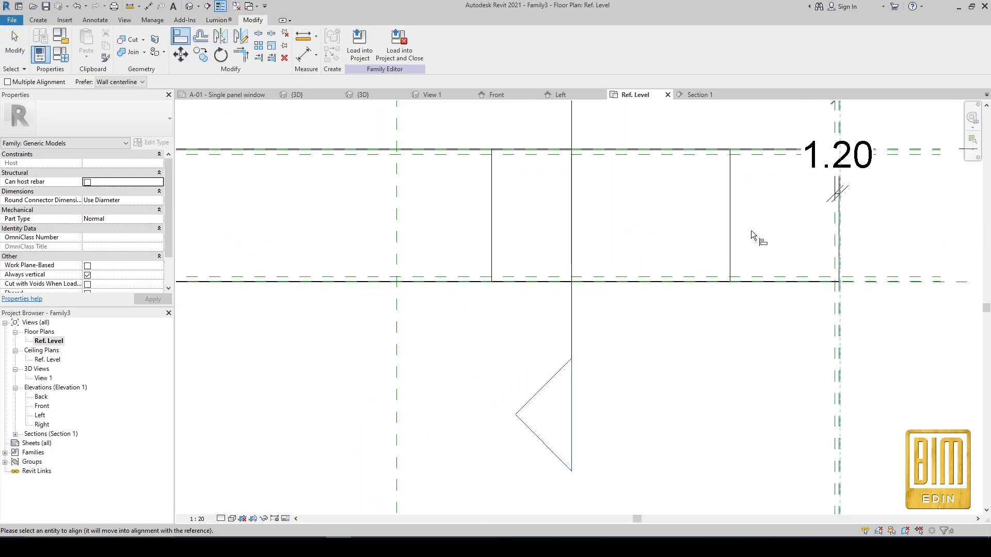
pyautogui.scroll(3, 842, 316)
pyautogui.click(839, 312)
pyautogui.click(839, 309)
pyautogui.click(622, 219)
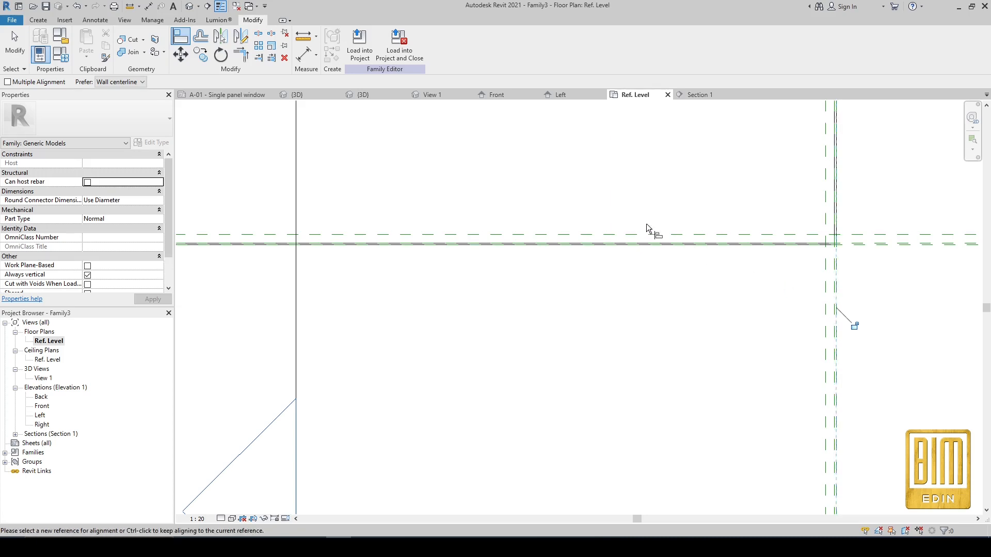
# Align the same extrusion's left end to the 0.20 reference plane at the grate's right side and lock the alignment.
pyautogui.scroll(2, 835, 325)
pyautogui.scroll(-2, 835, 326)
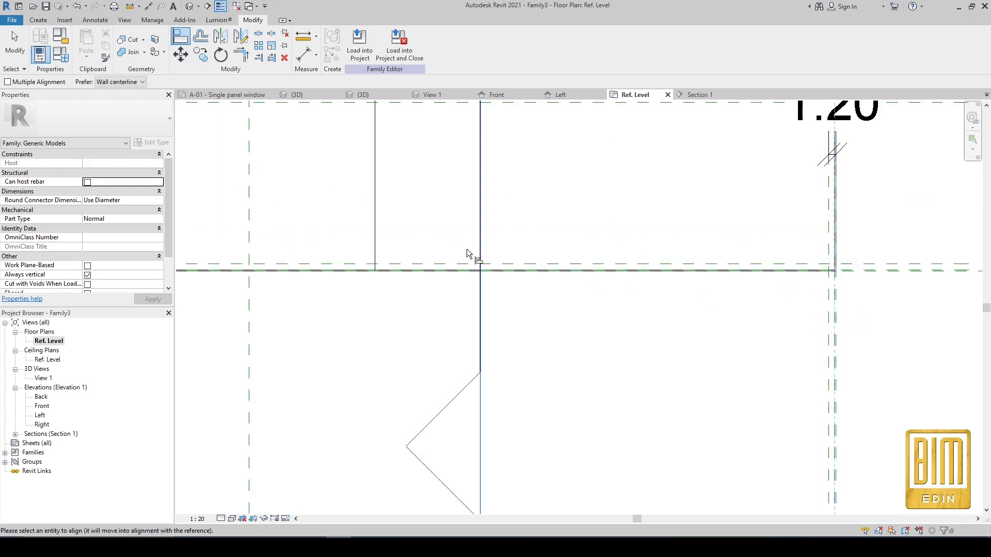
pyautogui.click(379, 231)
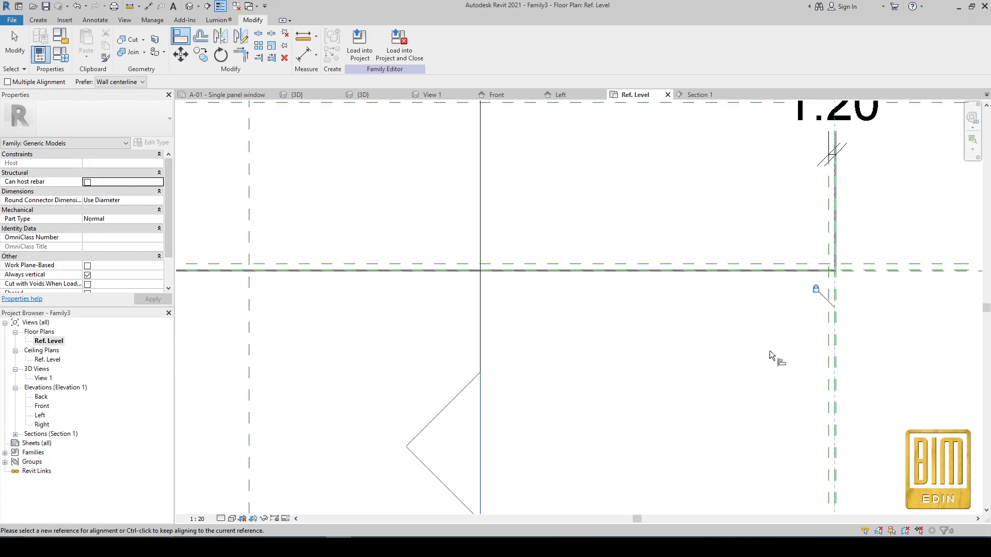
pyautogui.scroll(-3, 770, 351)
pyautogui.click(16, 52)
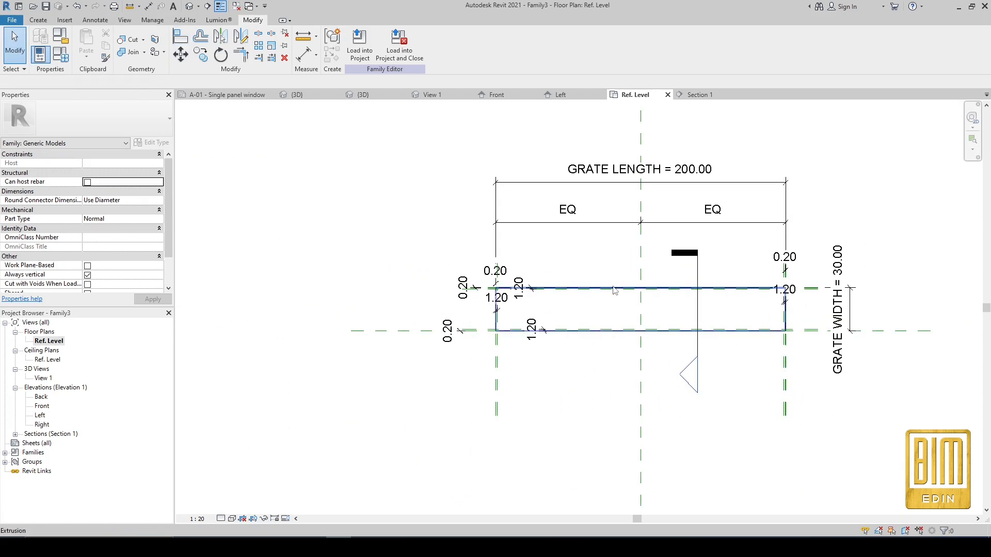
# Start a void extrusion and sketch a rectangle between the 1.20 inner reference planes from the upper-left to the lower-right intersection.
pyautogui.scroll(3, 795, 310)
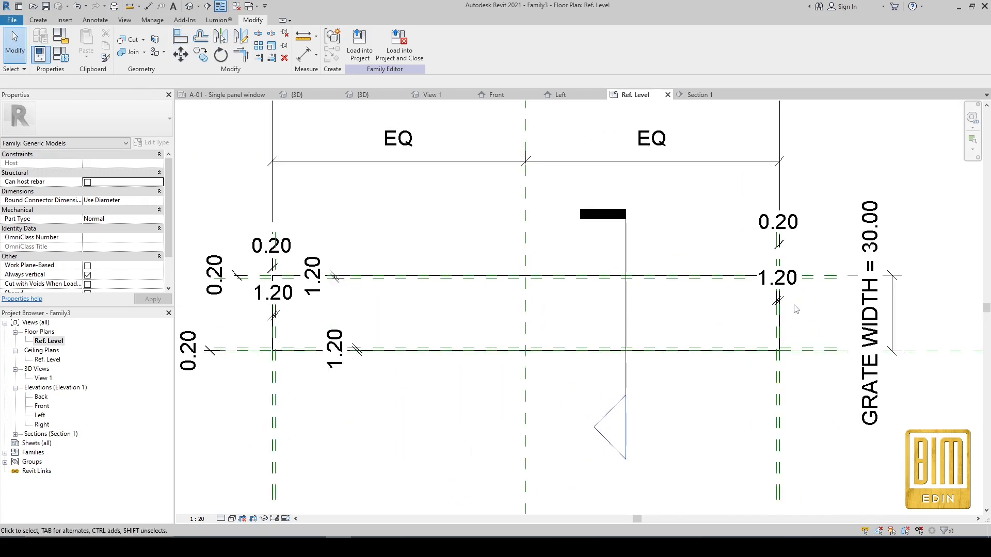
pyautogui.scroll(3, 266, 308)
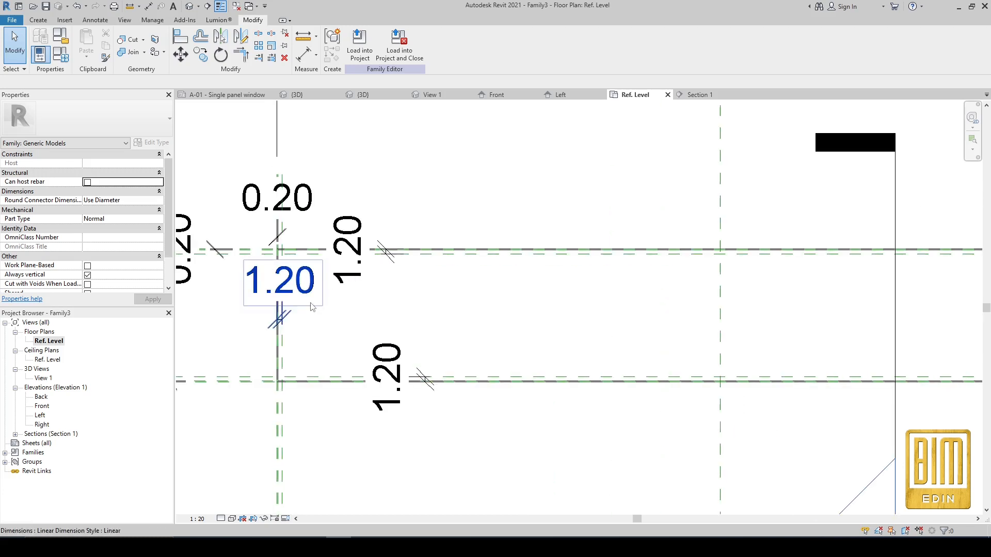
pyautogui.click(37, 21)
pyautogui.click(201, 44)
pyautogui.click(227, 74)
pyautogui.scroll(4, 281, 239)
pyautogui.click(387, 34)
pyautogui.click(282, 239)
pyautogui.scroll(-5, 312, 257)
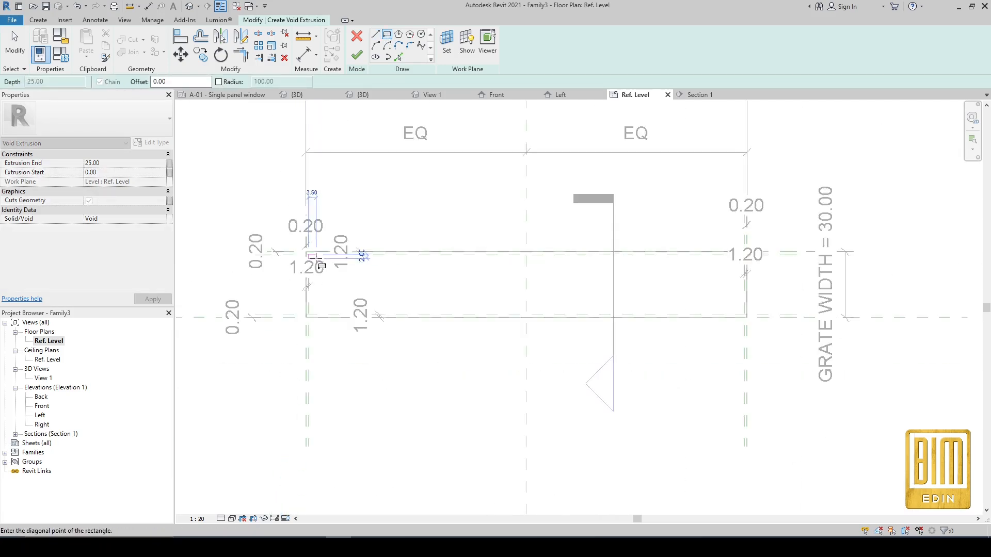
pyautogui.scroll(4, 733, 311)
pyautogui.click(746, 310)
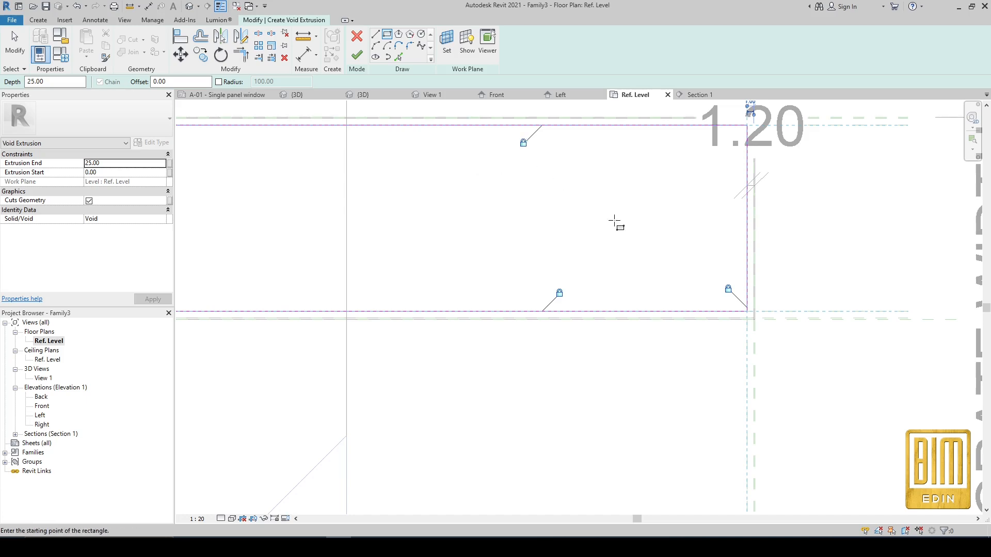
# Complete locking the void rectangle's edges to the reference planes and finish the void extrusion.
pyautogui.scroll(-4, 666, 274)
pyautogui.scroll(6, 328, 325)
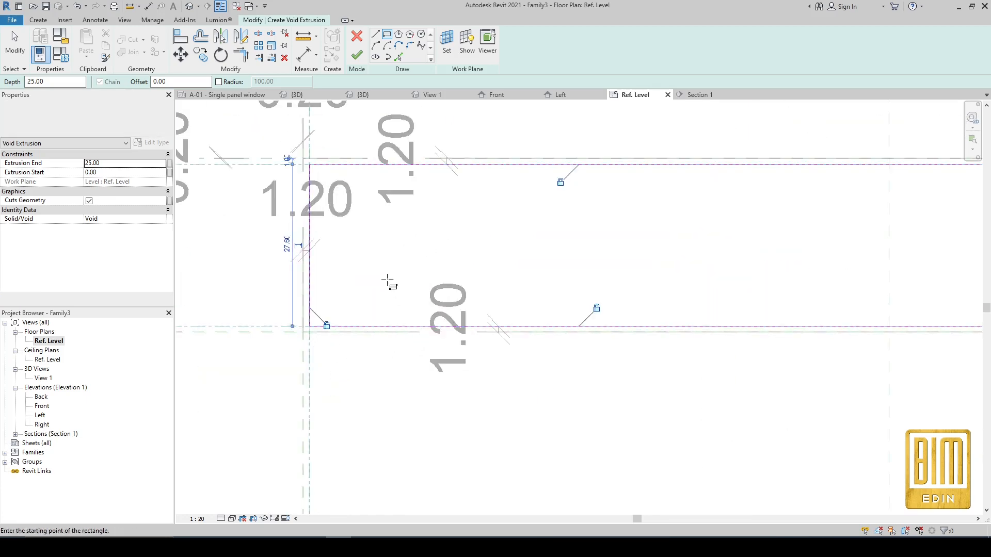
pyautogui.click(358, 56)
# Go to the Section 1 view and select the void extrusion.
pyautogui.scroll(-2, 452, 250)
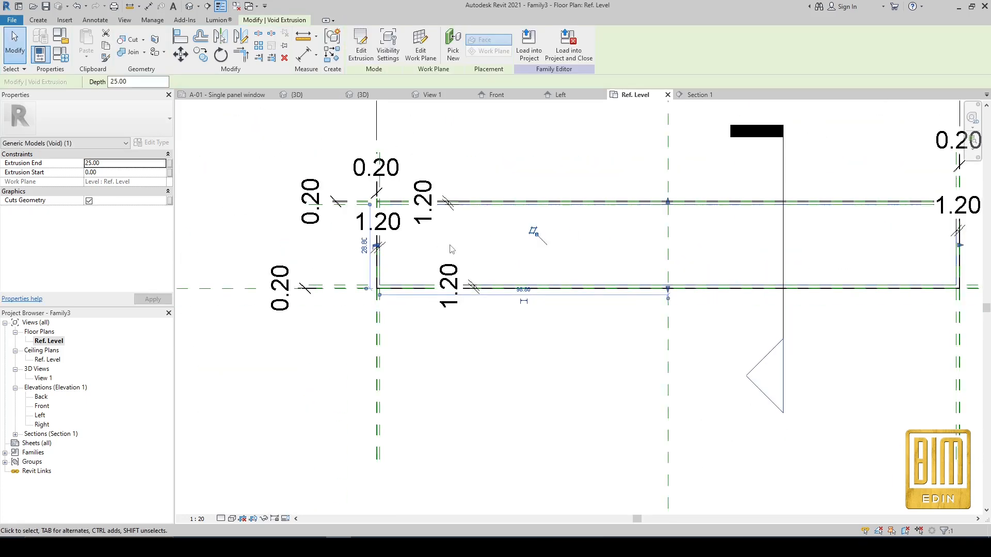
pyautogui.rightClick(781, 181)
pyautogui.click(824, 227)
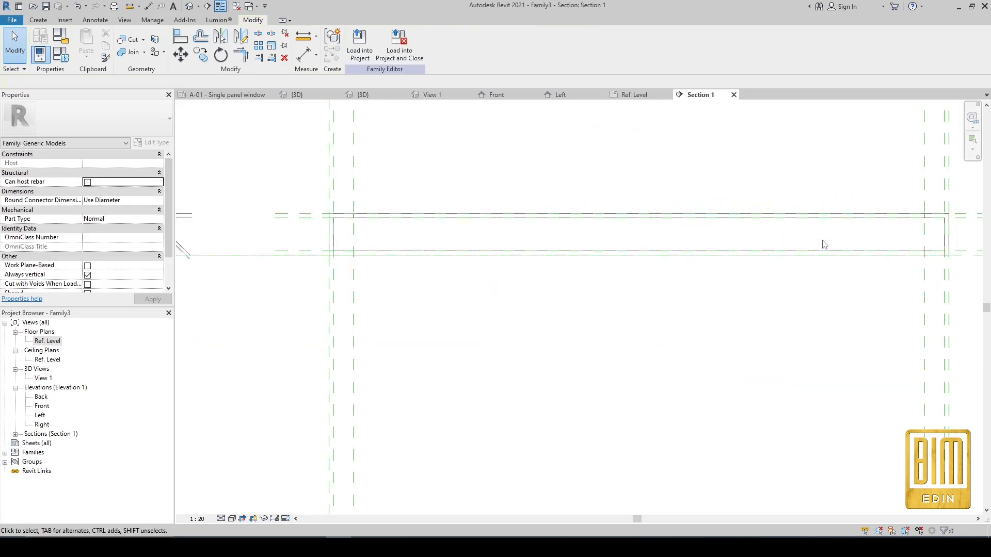
pyautogui.scroll(4, 351, 225)
pyautogui.click(358, 186)
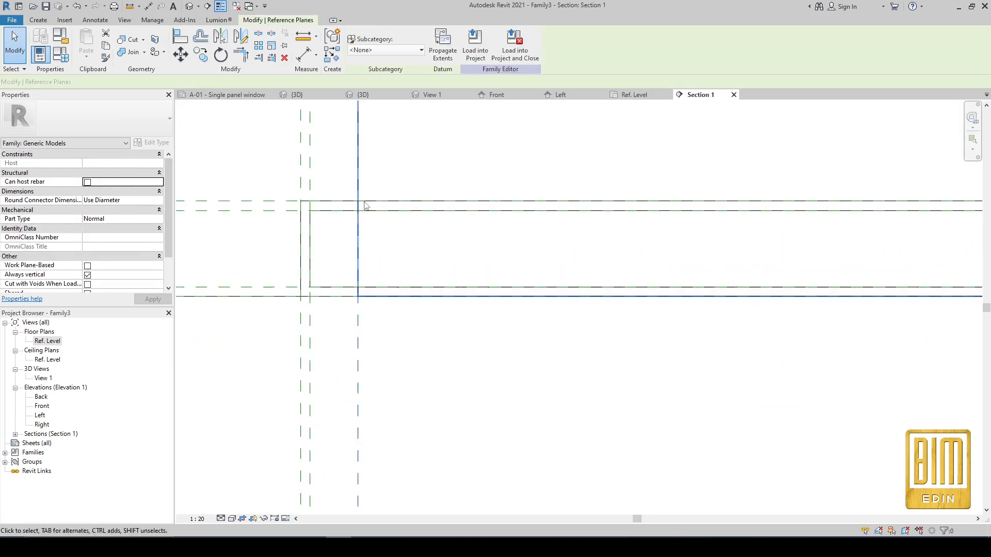
pyautogui.click(369, 293)
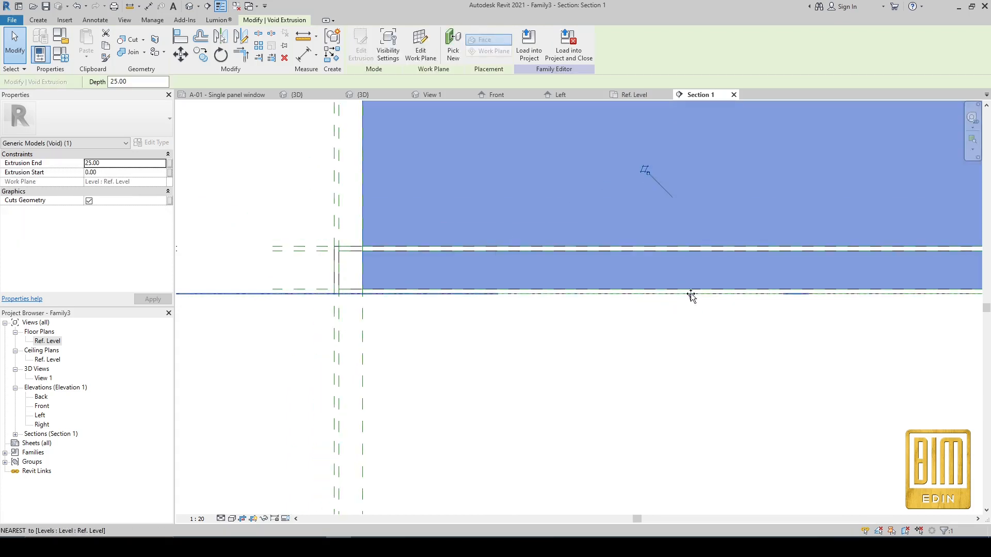
# Raise the void extrusion's lower end to about 1.05 above the reference level and bring its upper end down toward the grate's top.
pyautogui.moveTo(689, 274); pyautogui.dragTo(690, 267)
pyautogui.scroll(-4, 528, 325)
pyautogui.scroll(3, 567, 165)
pyautogui.moveTo(568, 172); pyautogui.dragTo(562, 460)
pyautogui.scroll(6, 559, 366)
pyautogui.scroll(-3, 543, 325)
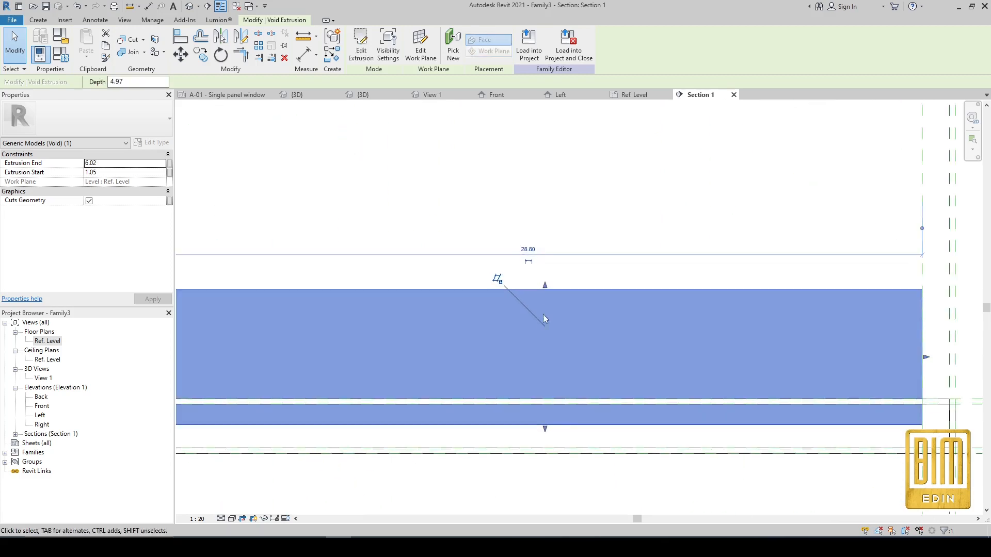
pyautogui.moveTo(543, 323); pyautogui.dragTo(545, 380)
pyautogui.click(551, 263)
# Open the default 3D view and join the left end solid with the grate frame.
pyautogui.scroll(-3, 552, 274)
pyautogui.scroll(2, 384, 335)
pyautogui.scroll(2, 384, 335)
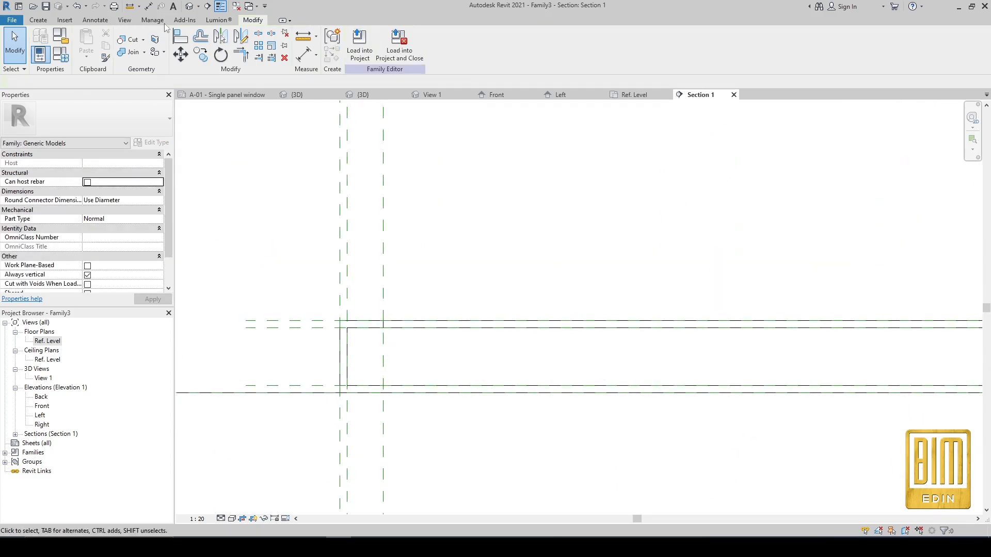
pyautogui.click(190, 6)
pyautogui.scroll(5, 249, 232)
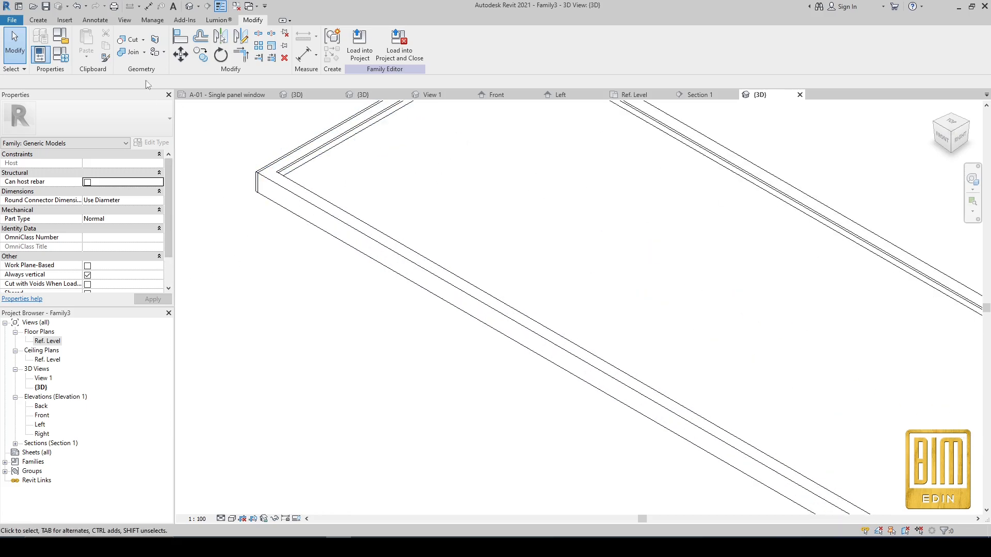
pyautogui.click(130, 52)
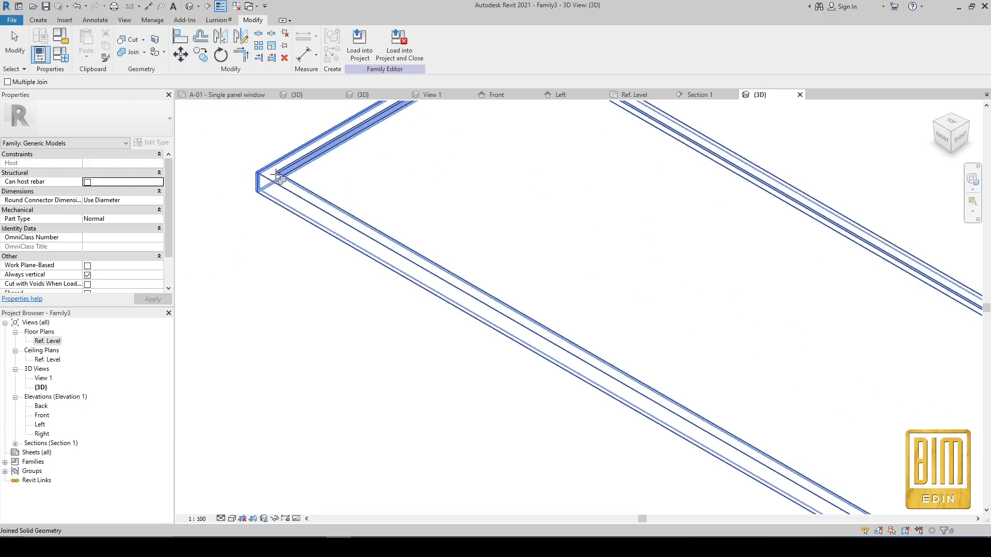
# Join the right end solid with the grate frame.
pyautogui.scroll(-4, 259, 144)
pyautogui.scroll(5, 743, 385)
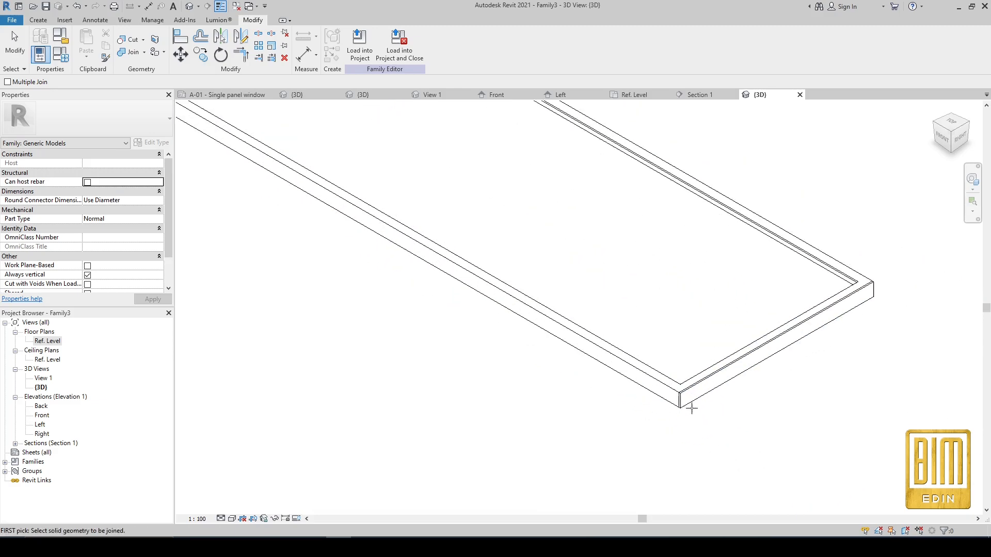
pyautogui.scroll(-4, 666, 378)
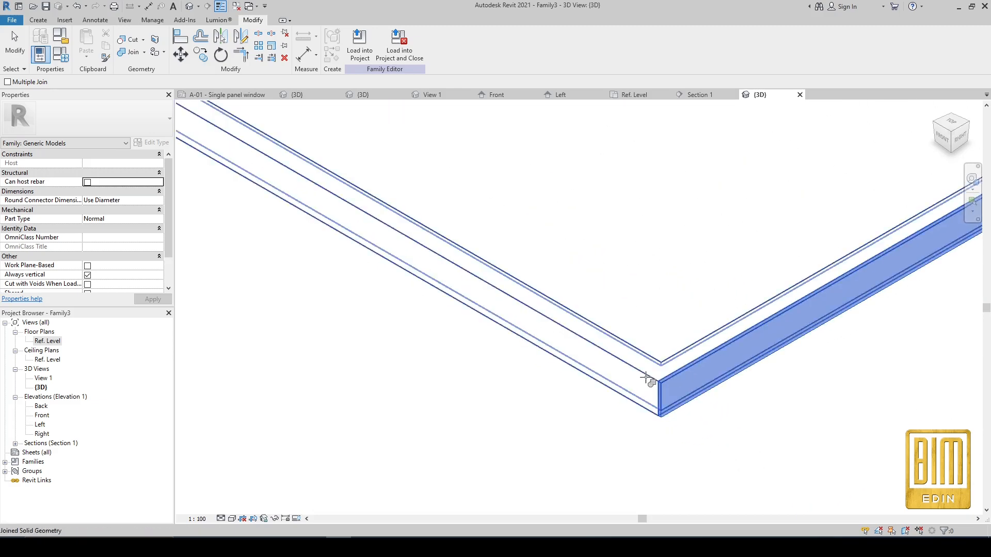
pyautogui.scroll(-2, 779, 343)
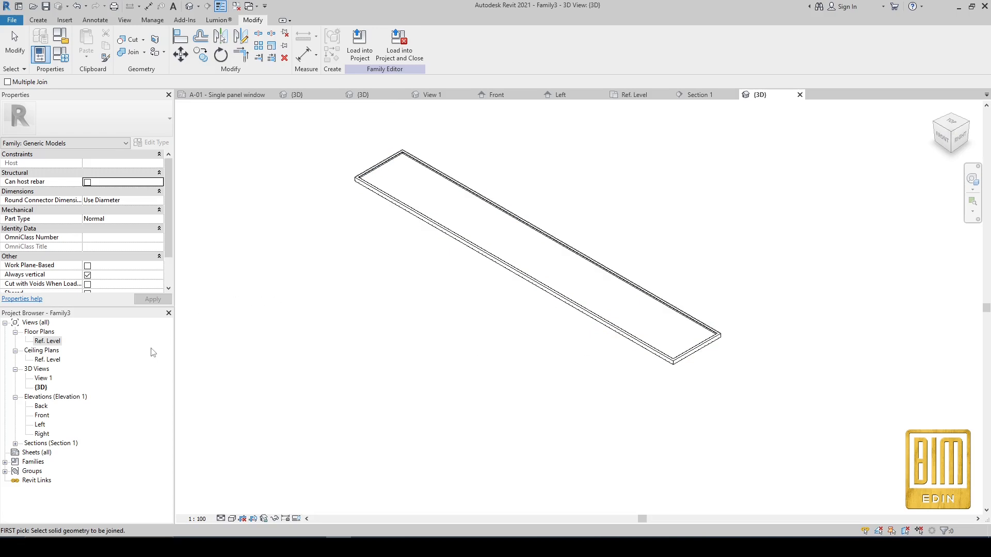
pyautogui.click(6, 51)
pyautogui.moveTo(788, 161); pyautogui.dragTo(484, 296)
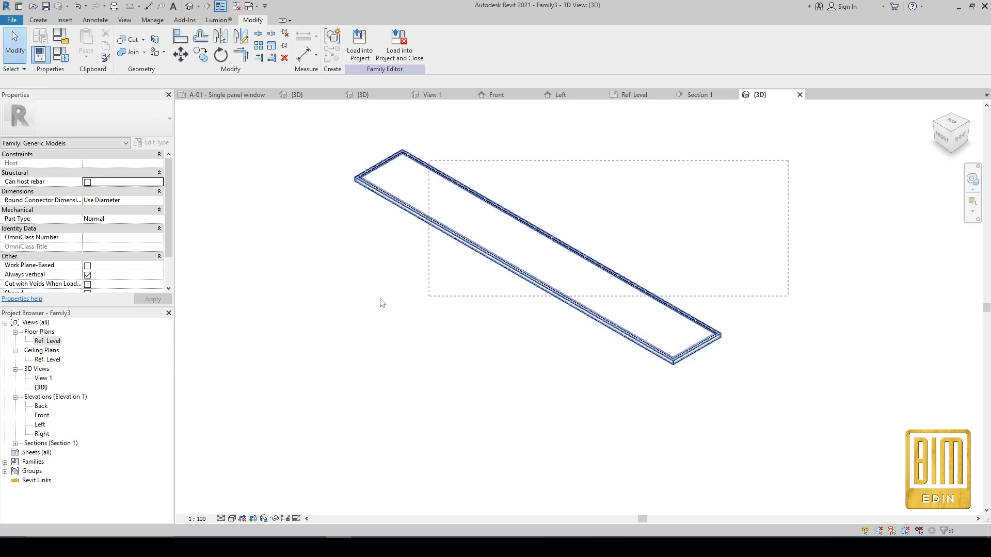
pyautogui.moveTo(317, 350); pyautogui.dragTo(318, 357)
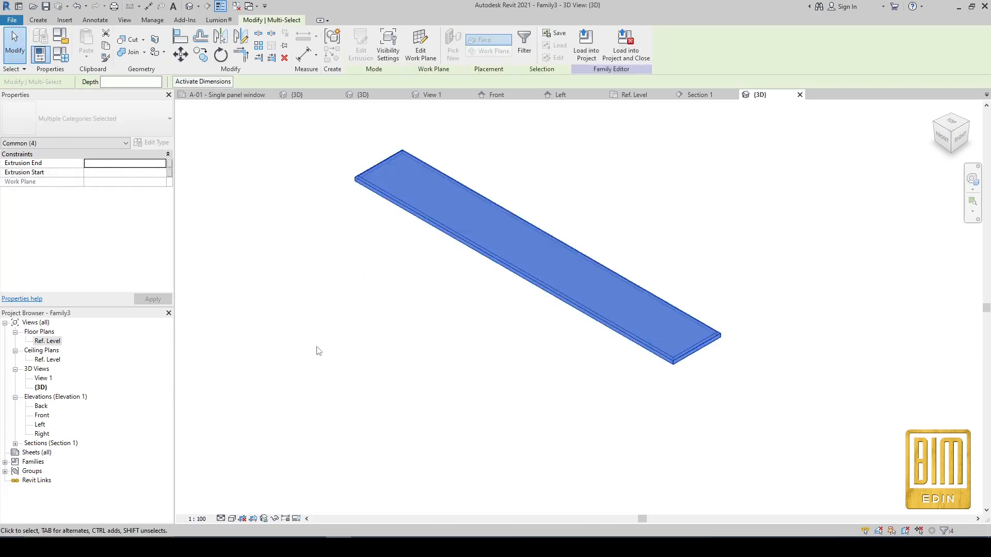
pyautogui.click(524, 44)
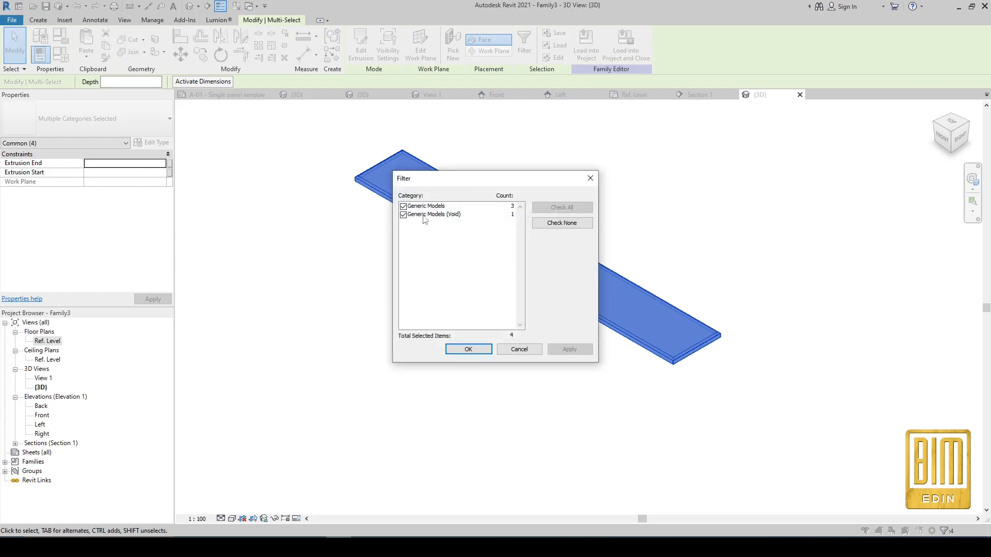
pyautogui.click(403, 215)
pyautogui.click(469, 350)
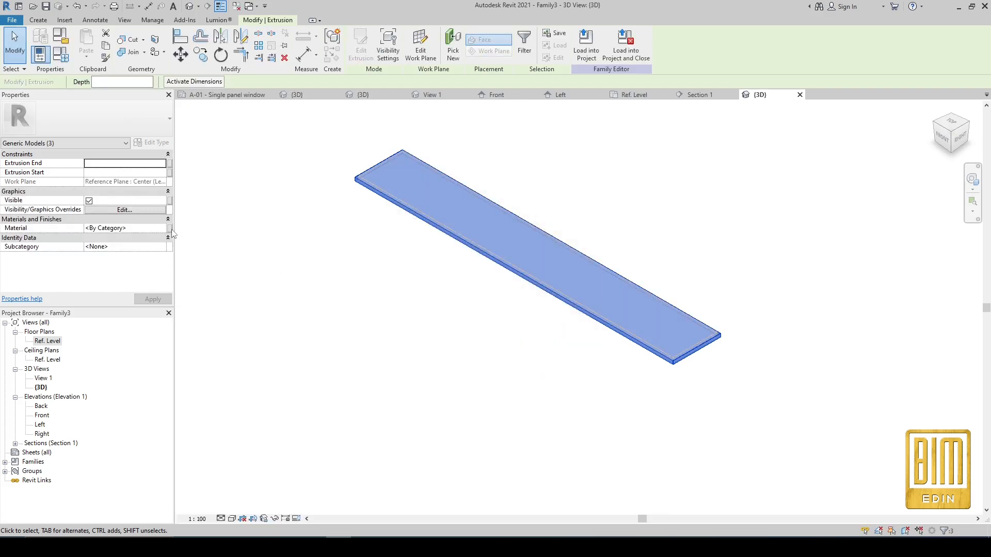
pyautogui.click(170, 229)
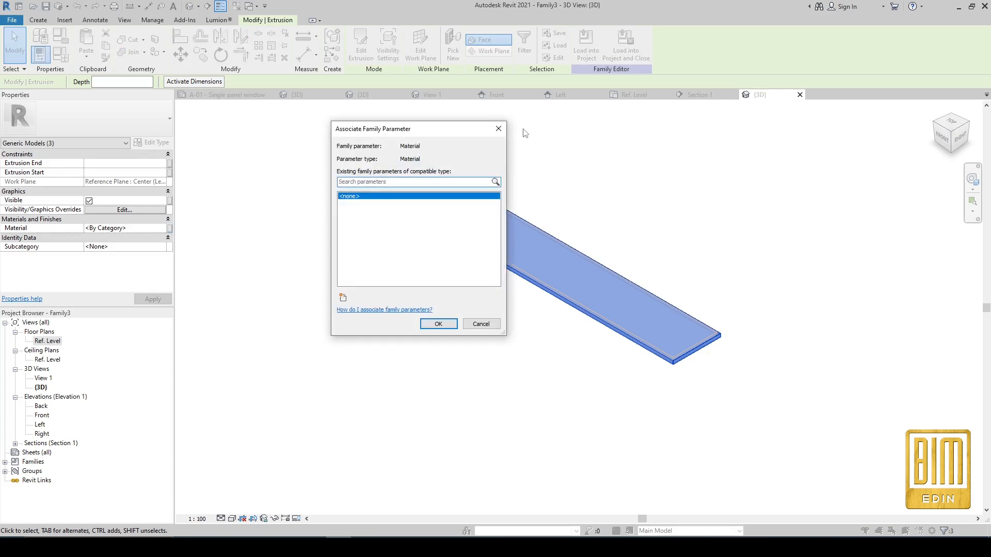
pyautogui.click(499, 129)
pyautogui.click(227, 94)
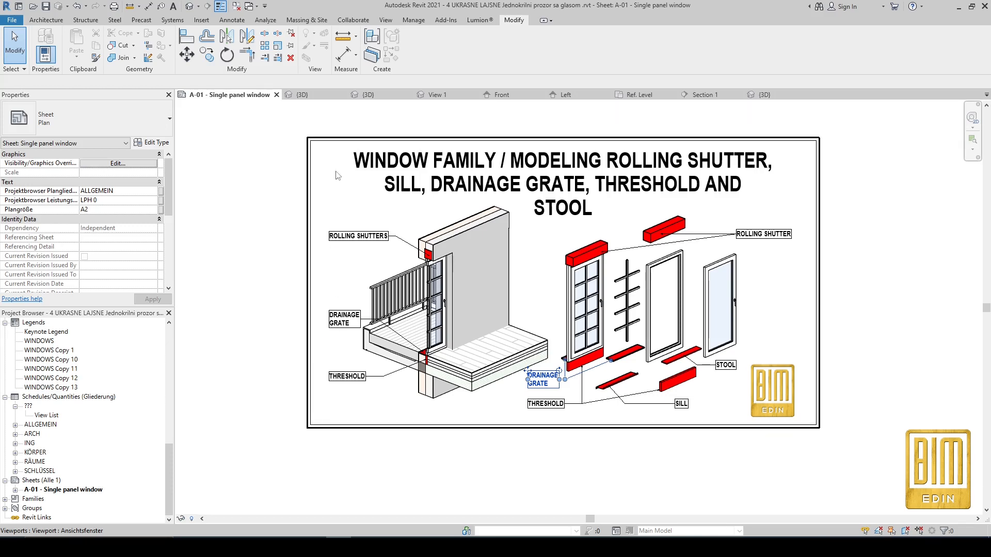
pyautogui.click(761, 95)
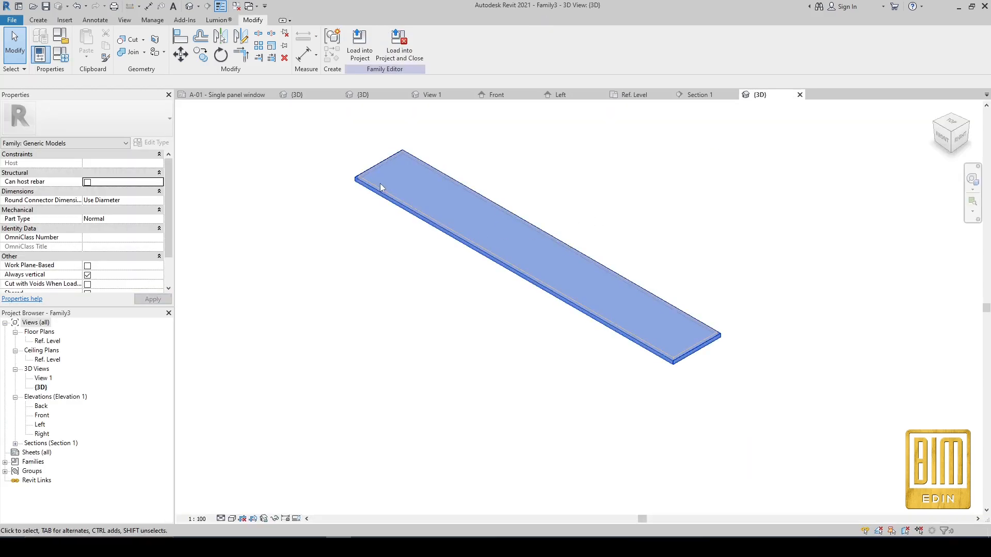
# Select all of the grate's geometry and filter out the void, keeping only the three solid Generic Models extrusions.
pyautogui.scroll(-1, 124, 266)
pyautogui.scroll(1, 156, 245)
pyautogui.moveTo(795, 139); pyautogui.dragTo(327, 398)
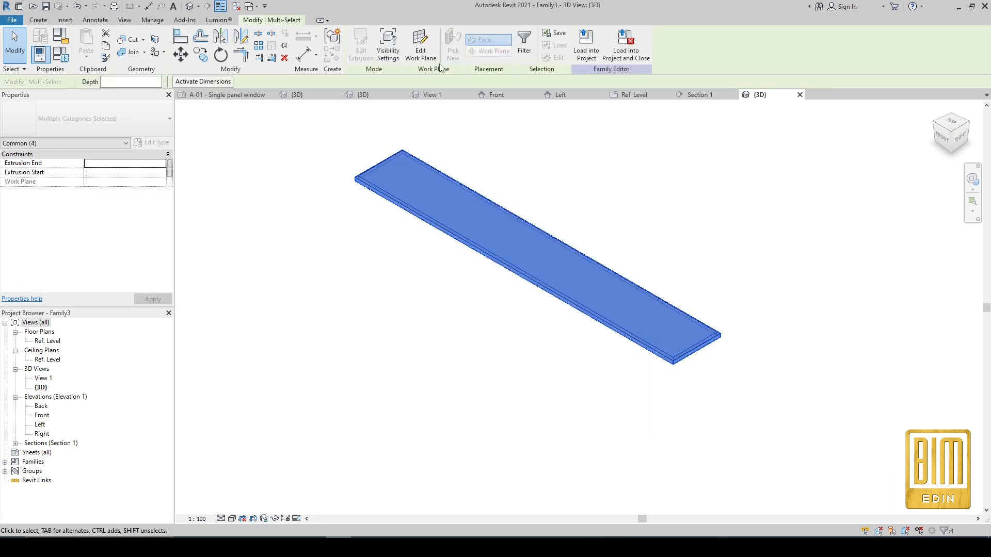
pyautogui.click(522, 46)
pyautogui.click(407, 218)
pyautogui.click(464, 349)
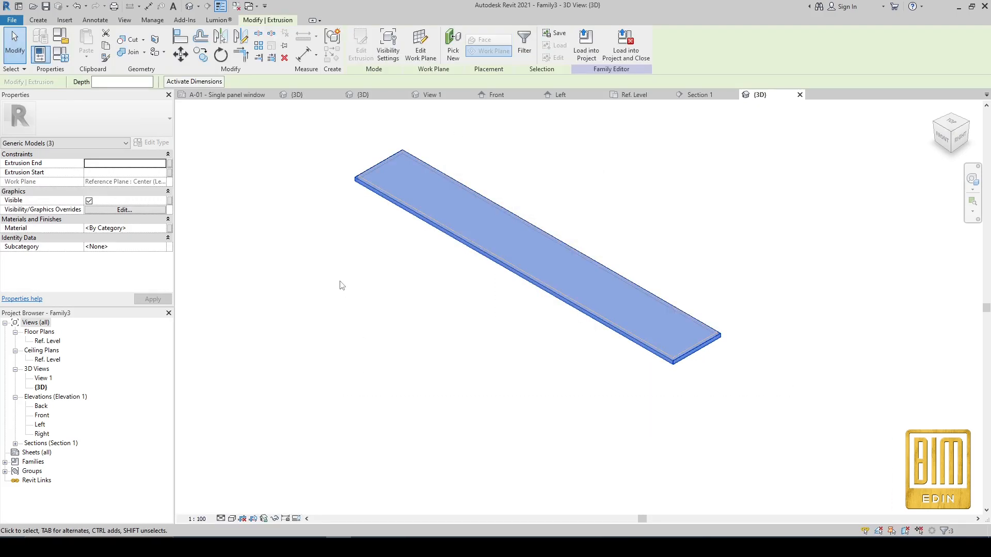
# Associate the selected solids' material with a new family type parameter named GRATE MATERIAL 1.
pyautogui.click(174, 228)
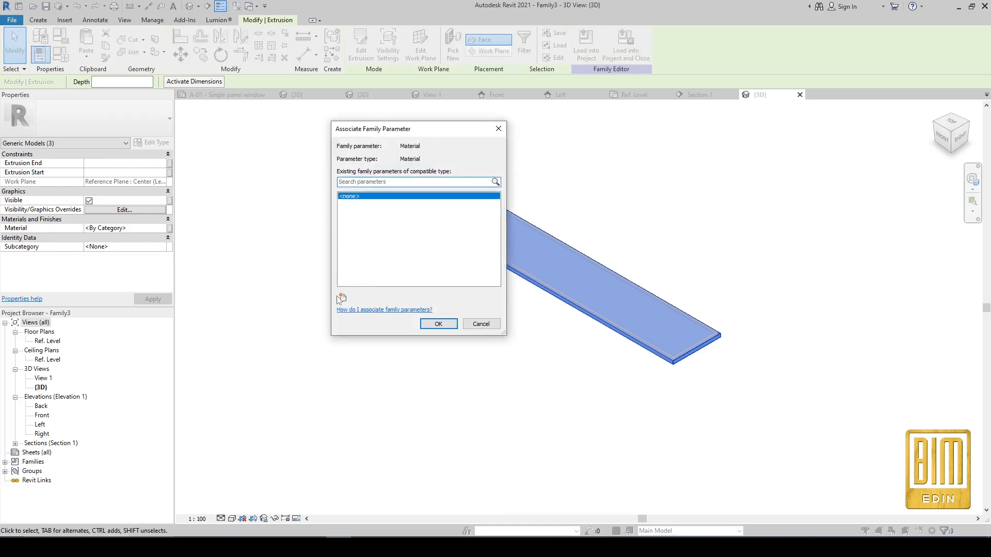
pyautogui.click(343, 298)
pyautogui.write('GRATE MATERIAL 1')
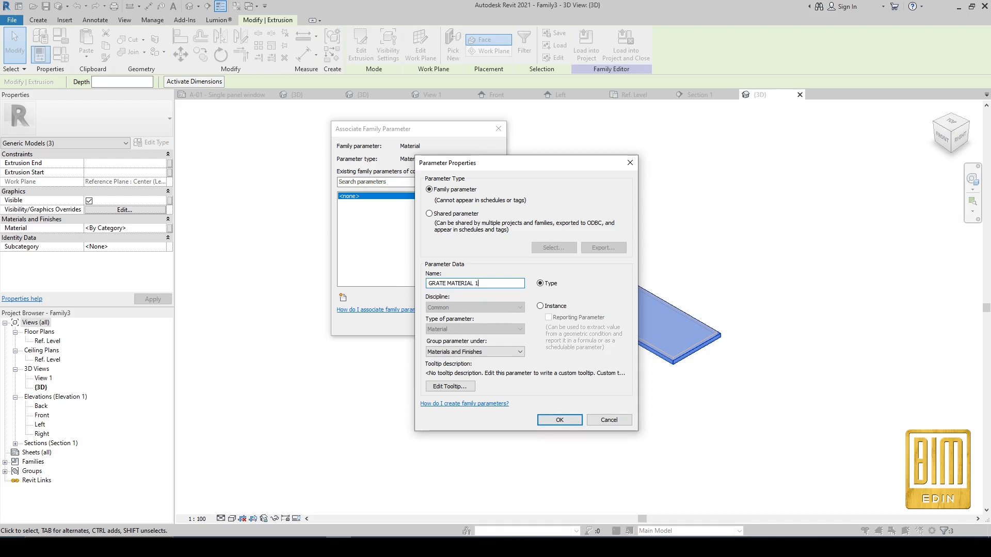
pyautogui.click(561, 420)
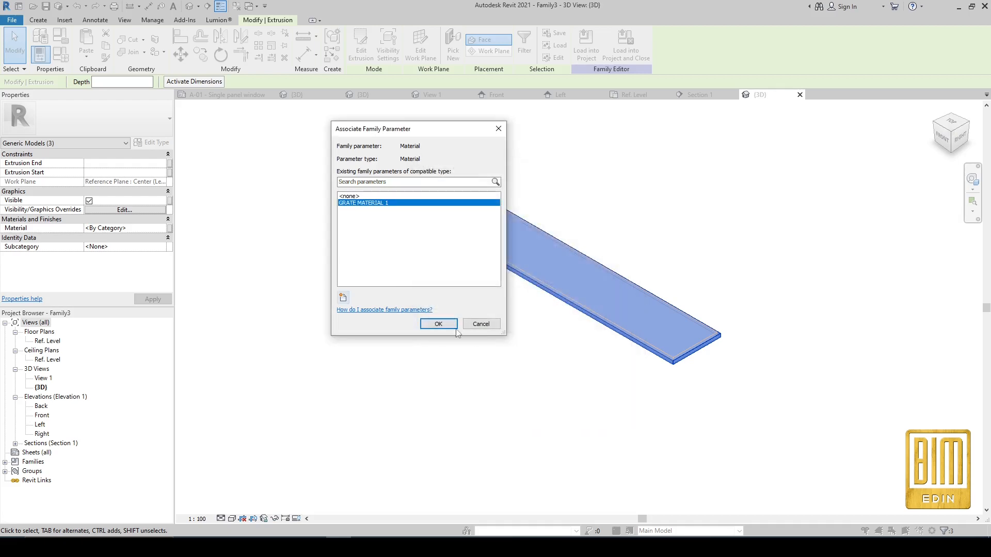
pyautogui.click(441, 325)
pyautogui.click(425, 335)
# In the Ref. Level plan, start a solid extrusion and sketch a rectangle about 197.60 by 27.60 along the inner reference planes.
pyautogui.doubleClick(42, 341)
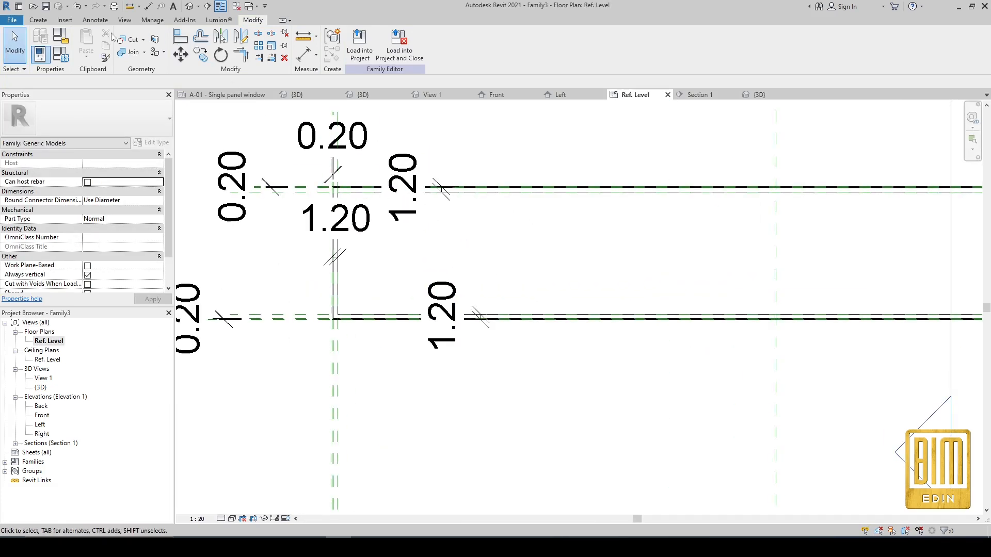
pyautogui.click(39, 20)
pyautogui.click(129, 49)
pyautogui.click(386, 33)
pyautogui.scroll(2, 350, 196)
pyautogui.click(329, 188)
pyautogui.scroll(-3, 351, 248)
pyautogui.scroll(4, 652, 286)
pyautogui.click(645, 277)
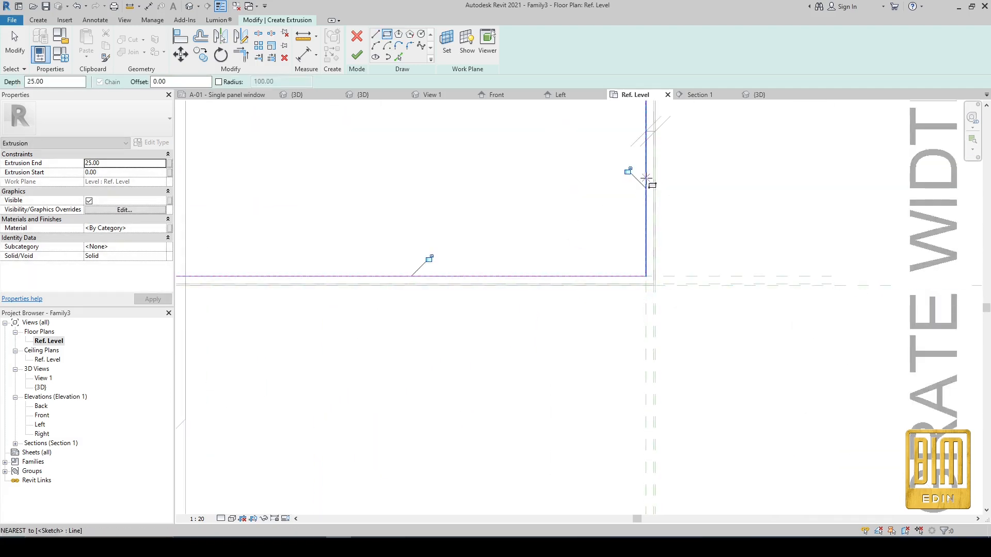
# Lock all four sides of the sketched rectangle to the inner reference planes.
pyautogui.scroll(-2, 633, 243)
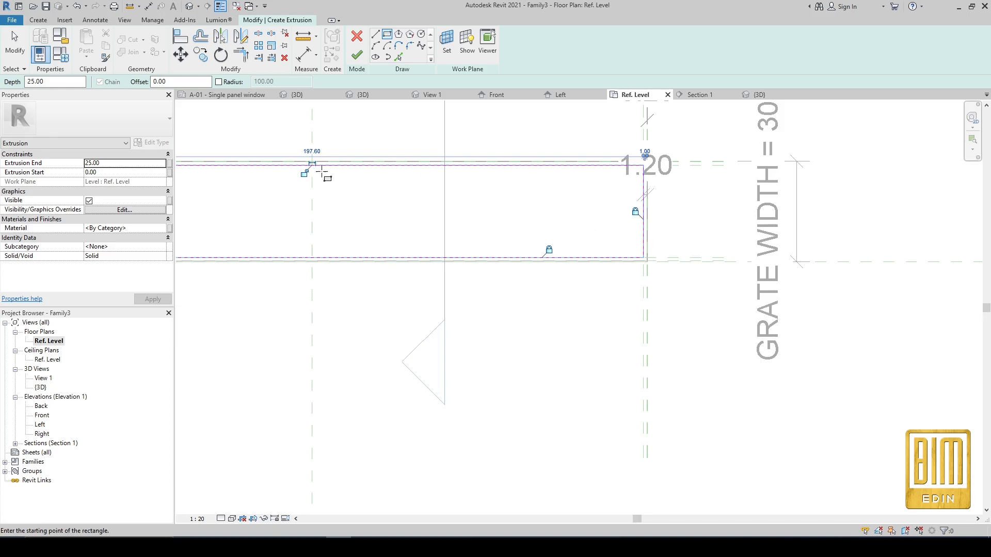
pyautogui.scroll(-3, 620, 210)
pyautogui.scroll(2, 379, 201)
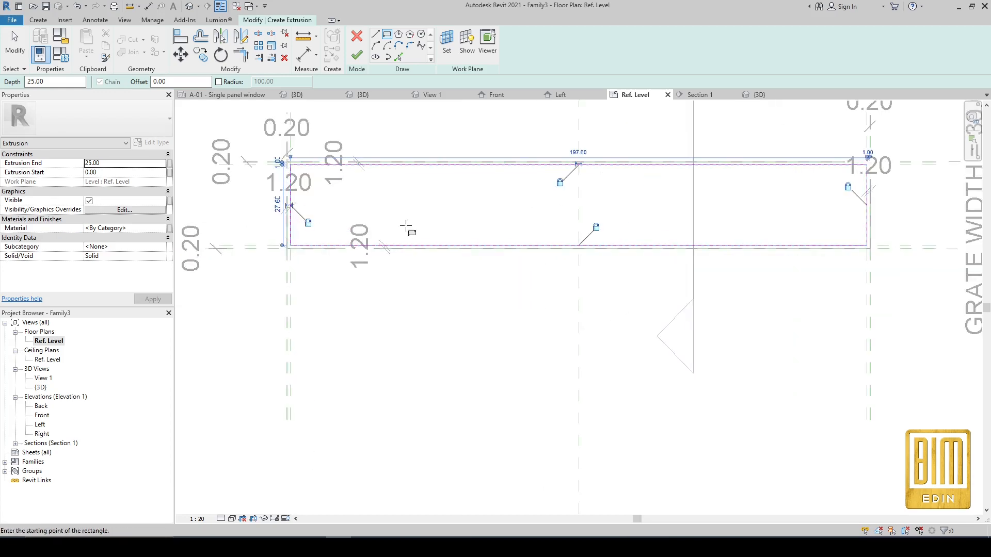
pyautogui.scroll(-3, 532, 315)
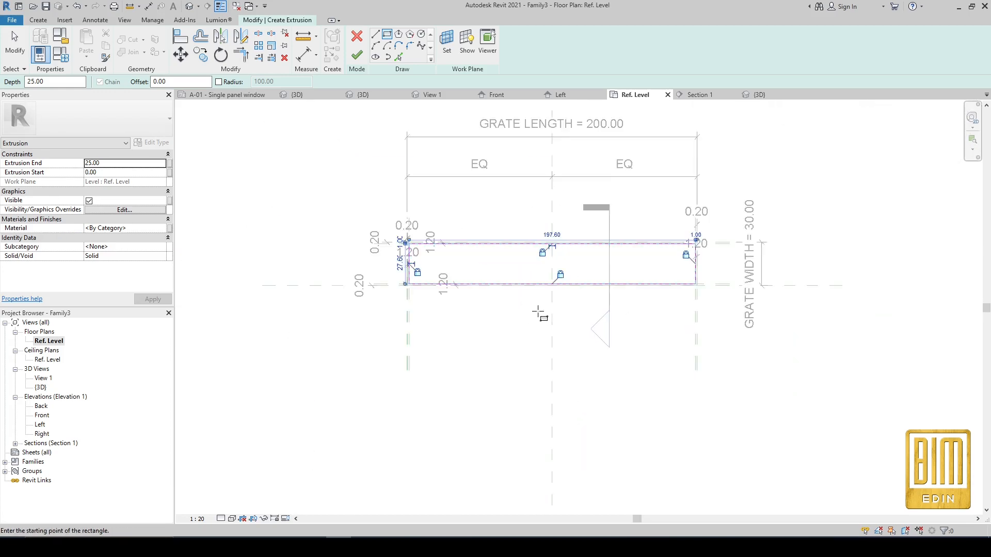
# Go to the Section 1 view, finish the extrusion and pull its ends to about 0.84 and 3.47 above the reference level.
pyautogui.doubleClick(599, 327)
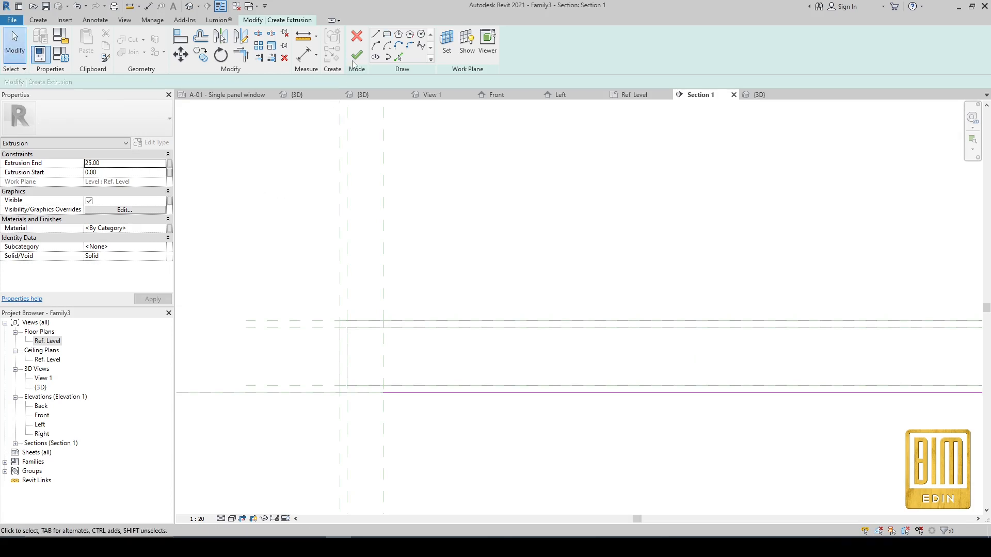
pyautogui.click(357, 55)
pyautogui.scroll(-3, 380, 191)
pyautogui.scroll(2, 547, 310)
pyautogui.moveTo(586, 299); pyautogui.dragTo(582, 276)
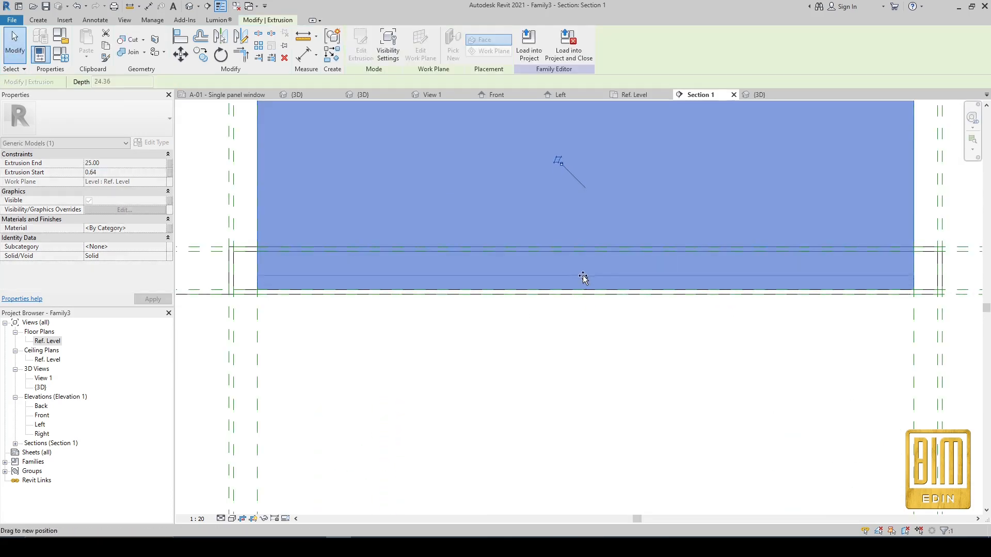
pyautogui.scroll(-3, 568, 281)
pyautogui.click(577, 186)
pyautogui.click(575, 196)
pyautogui.moveTo(562, 190); pyautogui.dragTo(573, 386)
pyautogui.scroll(5, 457, 412)
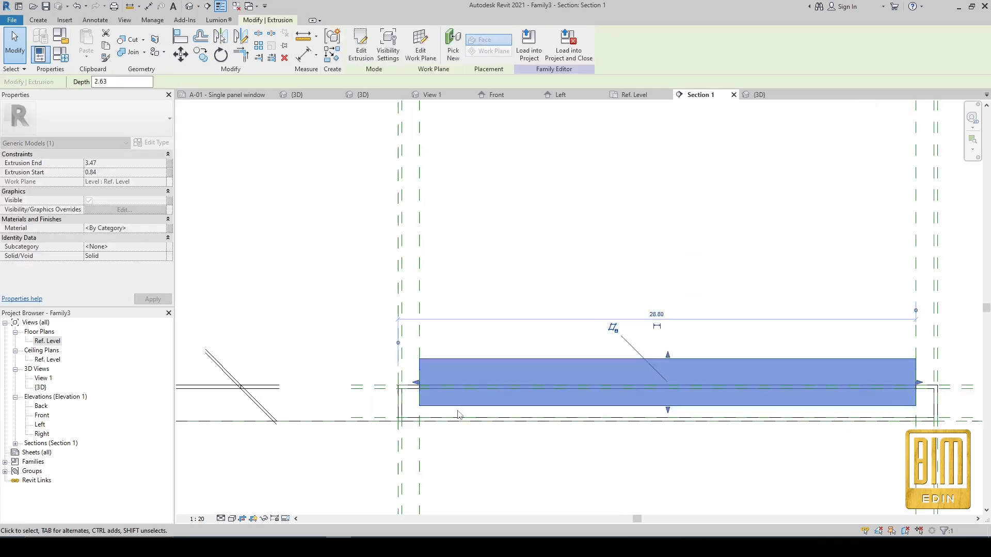
# Align the new extrusion's top and bottom faces with the grate's upper reference planes, making it span 1.80 to 2.00.
pyautogui.click(182, 38)
pyautogui.scroll(4, 373, 393)
pyautogui.click(375, 381)
pyautogui.click(468, 332)
pyautogui.click(404, 384)
pyautogui.click(500, 414)
pyautogui.click(639, 402)
pyautogui.click(14, 44)
# Check which family parameter the grate frame's material is associated with.
pyautogui.click(512, 357)
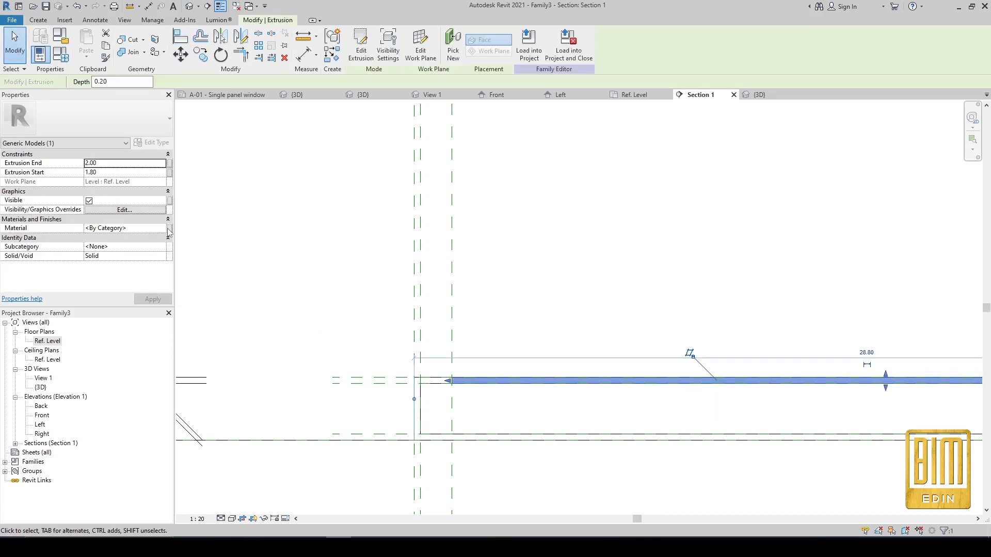
pyautogui.click(436, 382)
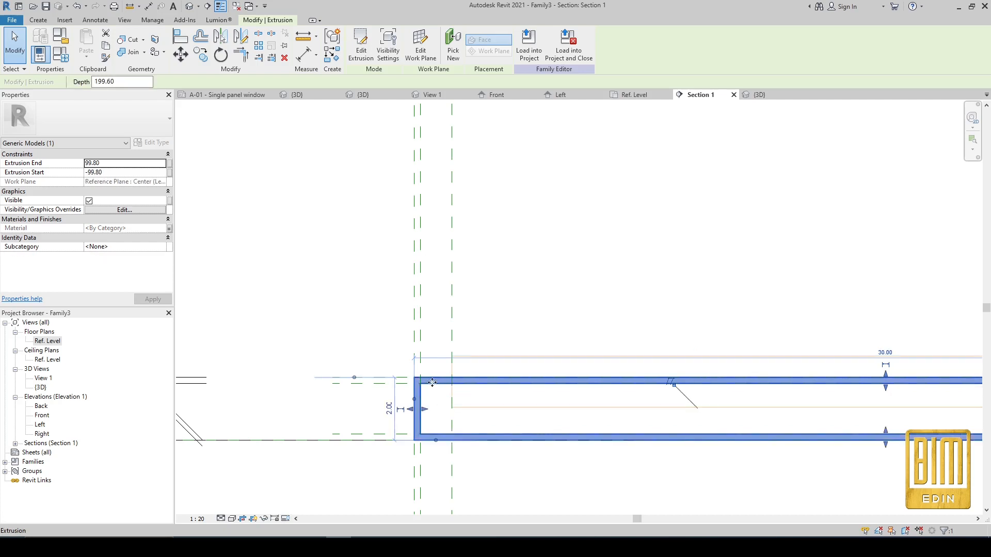
pyautogui.click(169, 228)
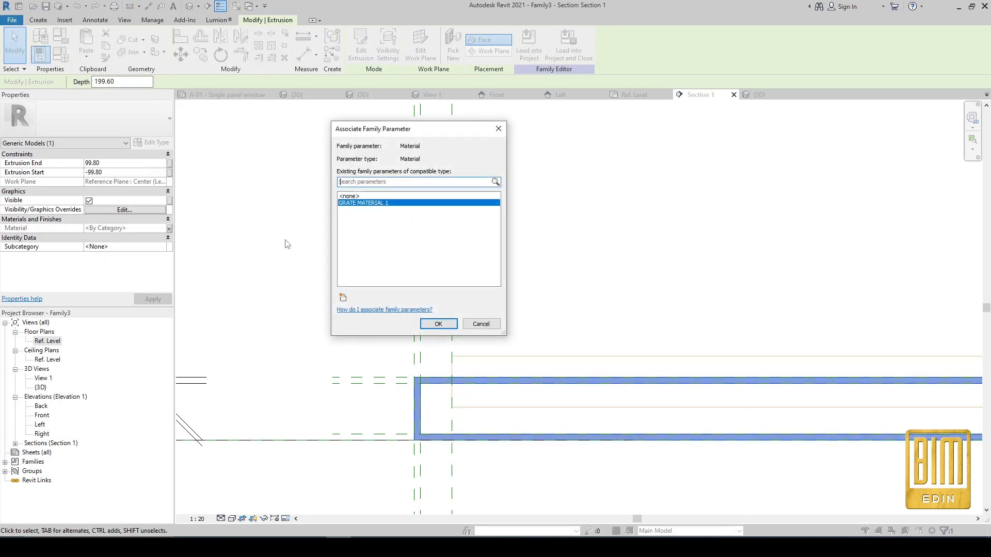
pyautogui.click(499, 128)
pyautogui.press('Escape')
# Associate the thin top panel's material with a second new family type parameter whose name begins with GRATE MATERIAL.
pyautogui.click(497, 383)
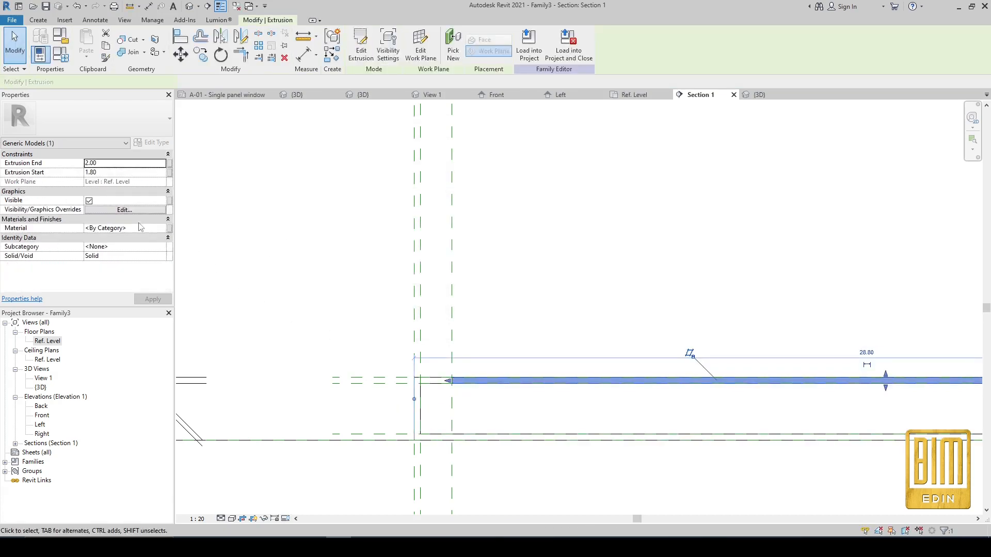
pyautogui.click(133, 231)
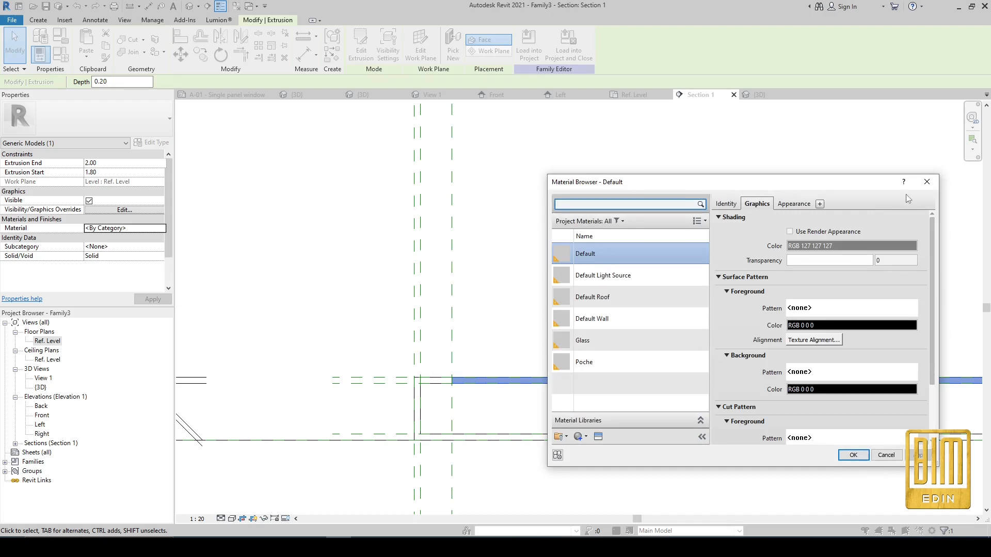
pyautogui.click(932, 181)
pyautogui.click(170, 228)
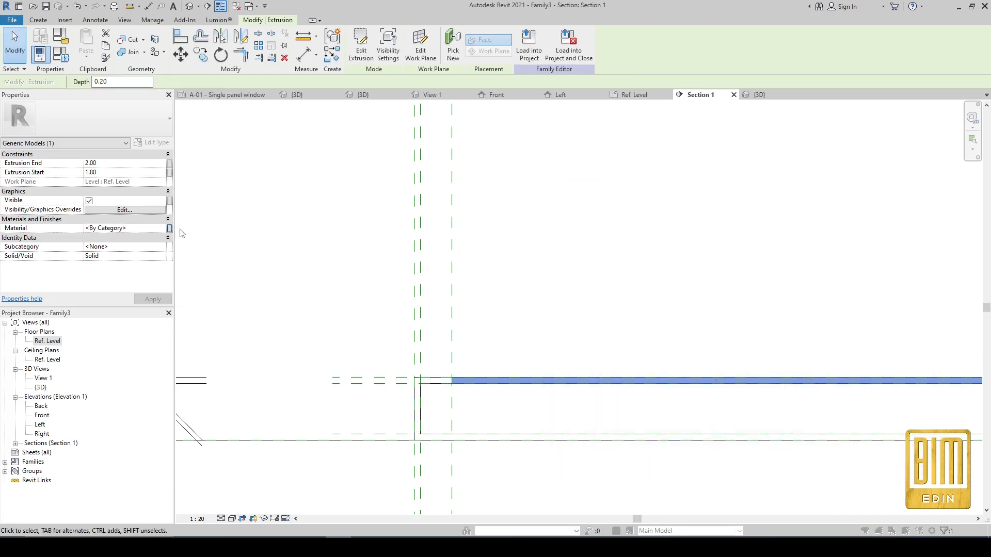
pyautogui.click(343, 298)
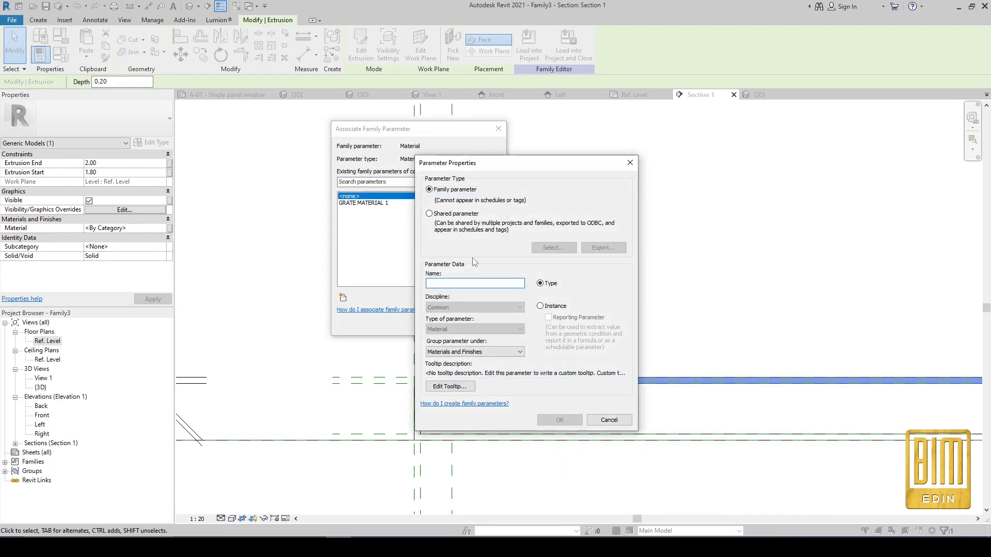
pyautogui.write('GRATA')
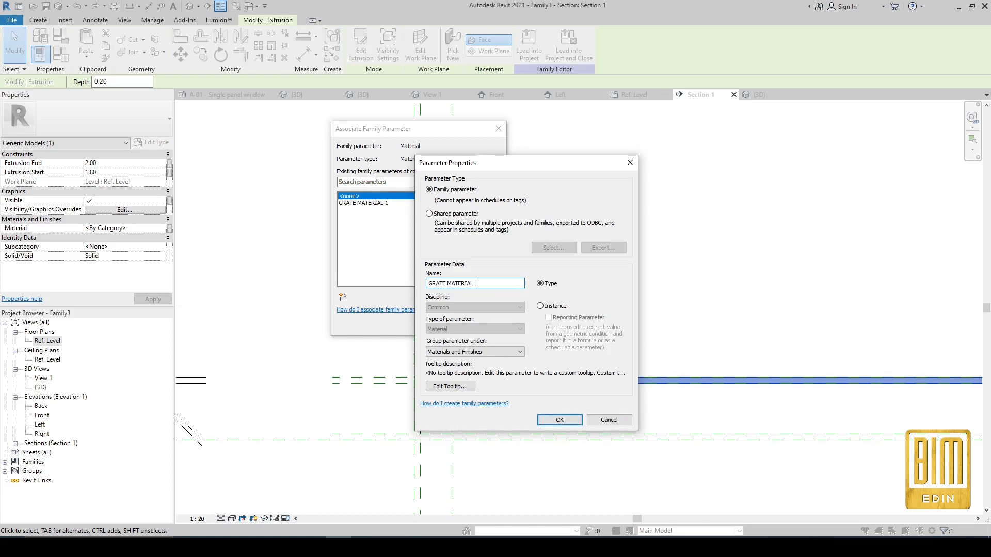
pyautogui.click(560, 419)
pyautogui.click(443, 325)
pyautogui.scroll(5, 496, 368)
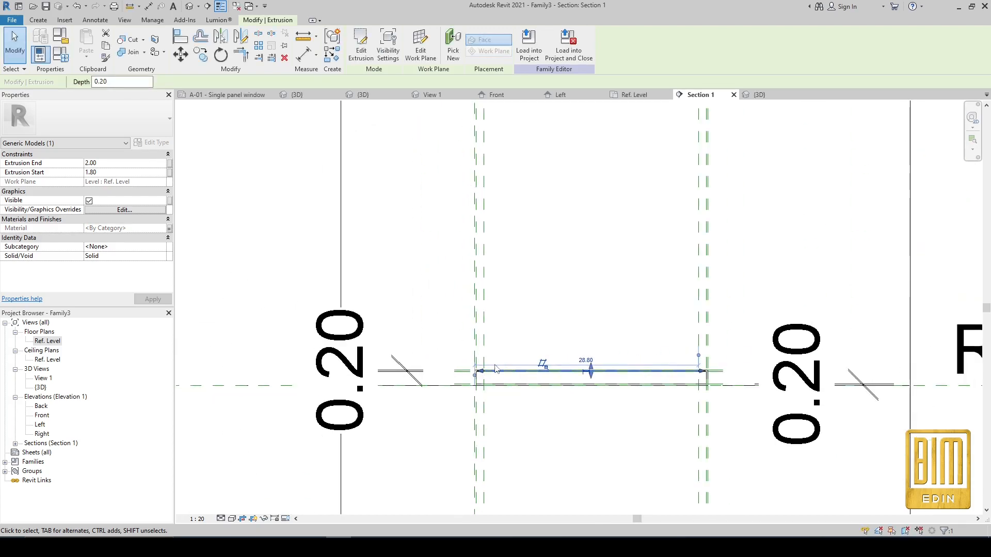
# Open the default 3D view and inspect the grate with its top panel.
pyautogui.click(190, 5)
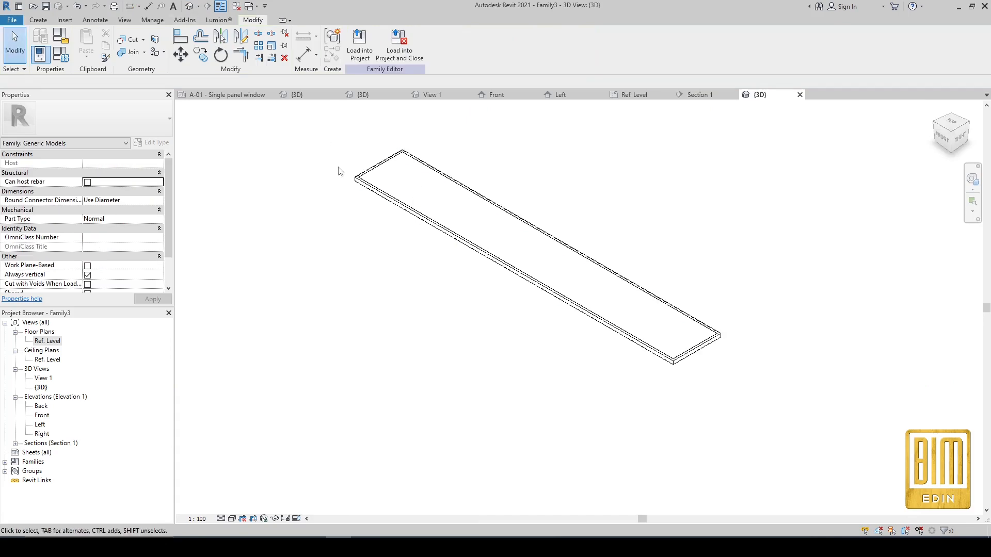
pyautogui.scroll(3, 347, 147)
pyautogui.scroll(-2, 548, 233)
# Examine the drainage grate on sheet A-01 and in the WINDOWS Copy 1 legend, and return to the grate family's 3D view.
pyautogui.click(242, 94)
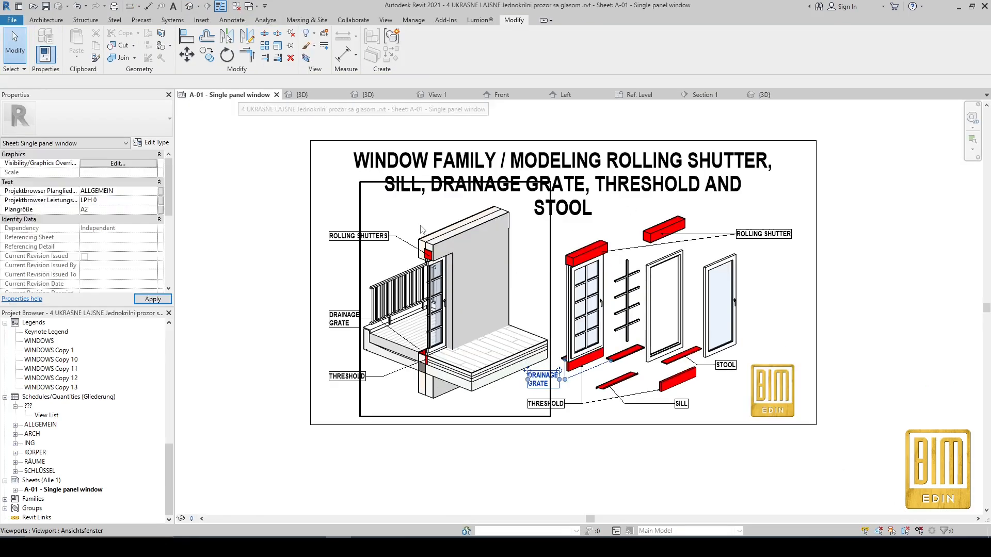
pyautogui.scroll(4, 428, 358)
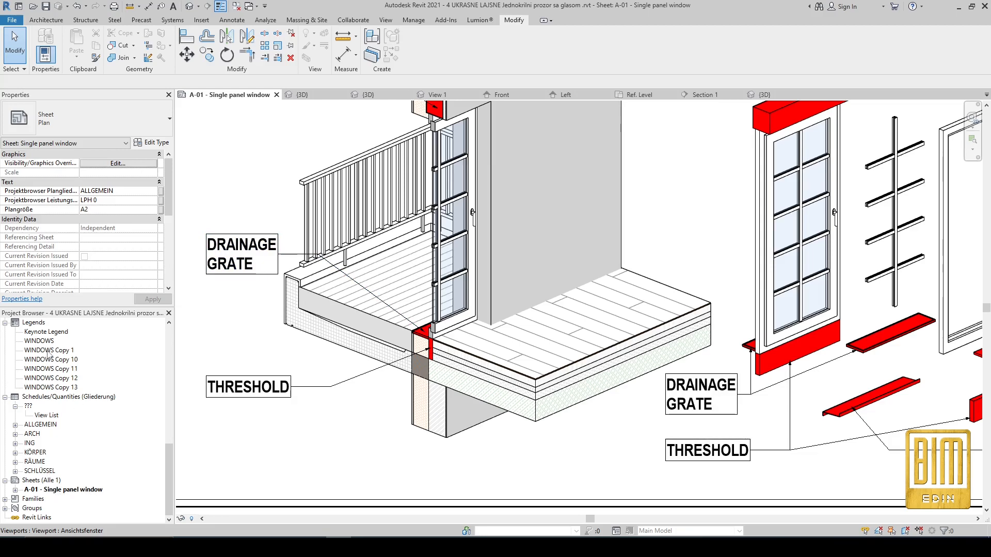
pyautogui.doubleClick(48, 351)
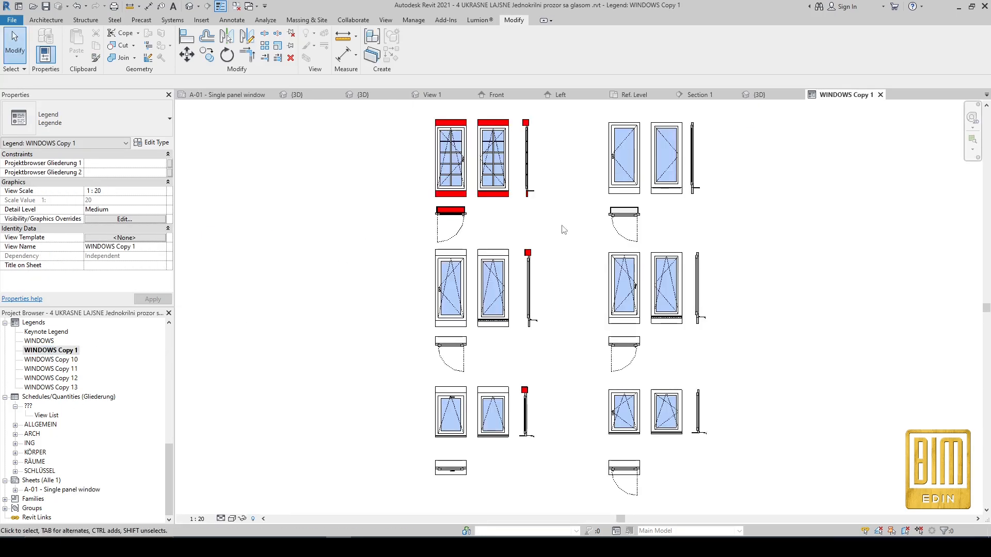
pyautogui.scroll(5, 619, 213)
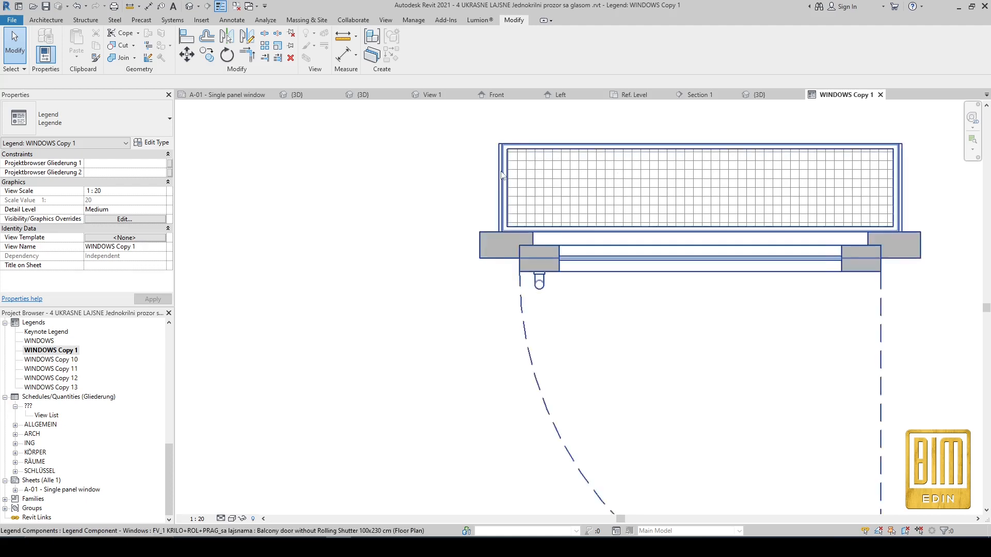
pyautogui.click(770, 96)
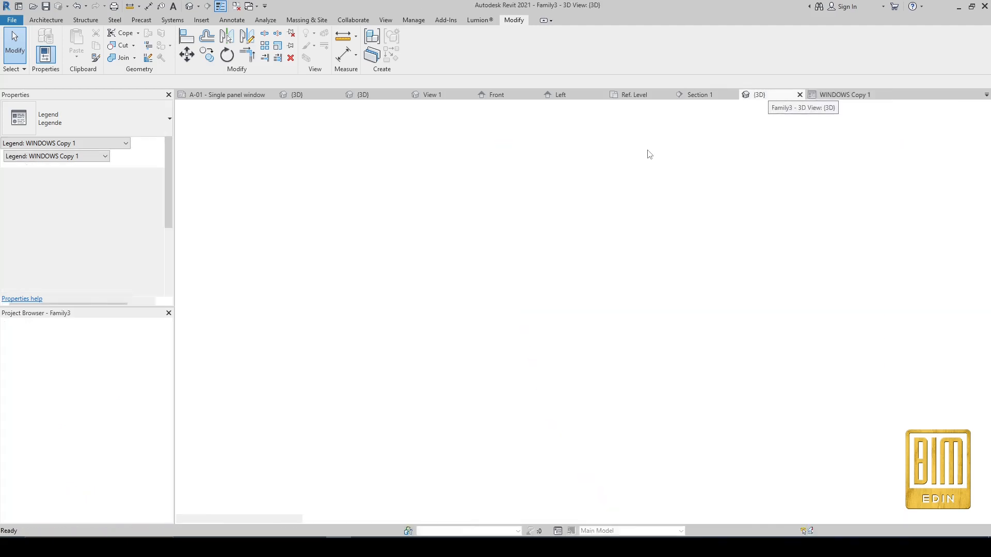
# Inspect the grate model in 3D and compare it with the drainage grate, threshold and other window components on sheet A-01.
pyautogui.scroll(5, 454, 223)
pyautogui.scroll(-3, 454, 224)
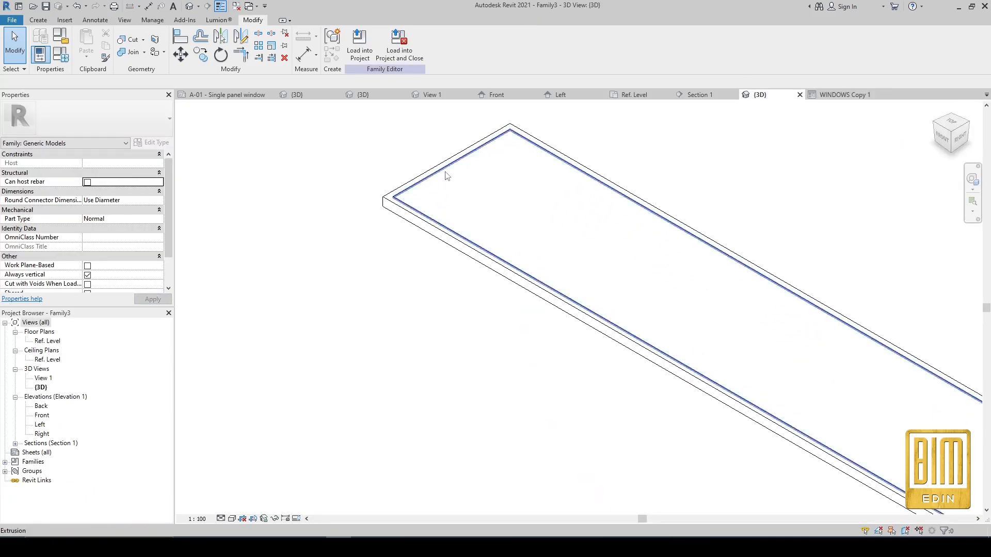
pyautogui.scroll(-2, 448, 286)
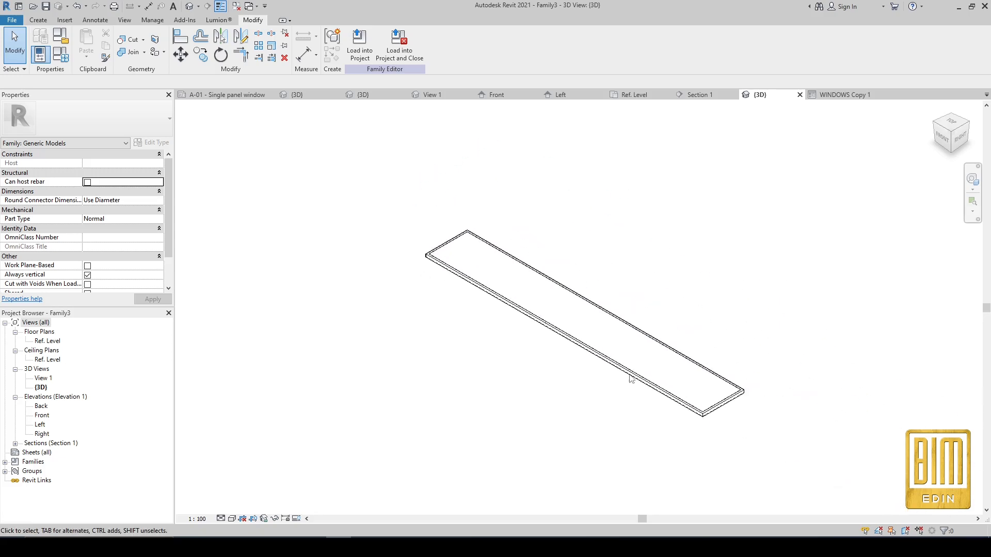
pyautogui.click(240, 95)
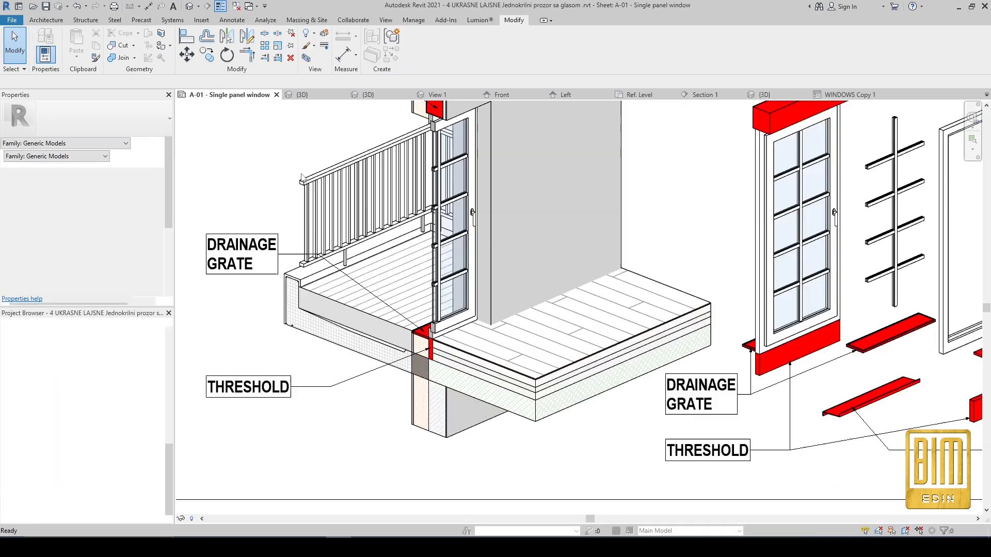
pyautogui.scroll(-2, 443, 350)
pyautogui.scroll(5, 792, 356)
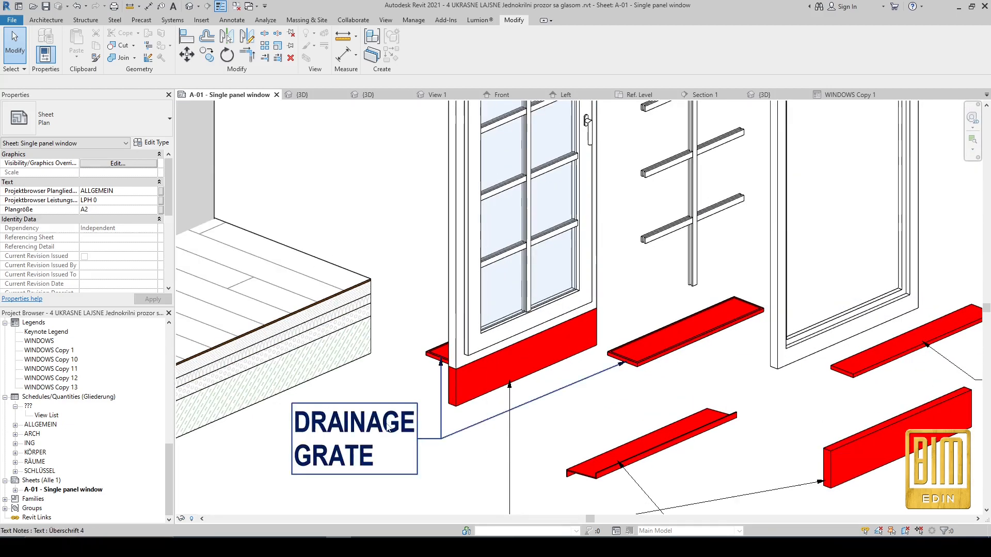
pyautogui.scroll(-2, 636, 335)
pyautogui.scroll(-2, 636, 336)
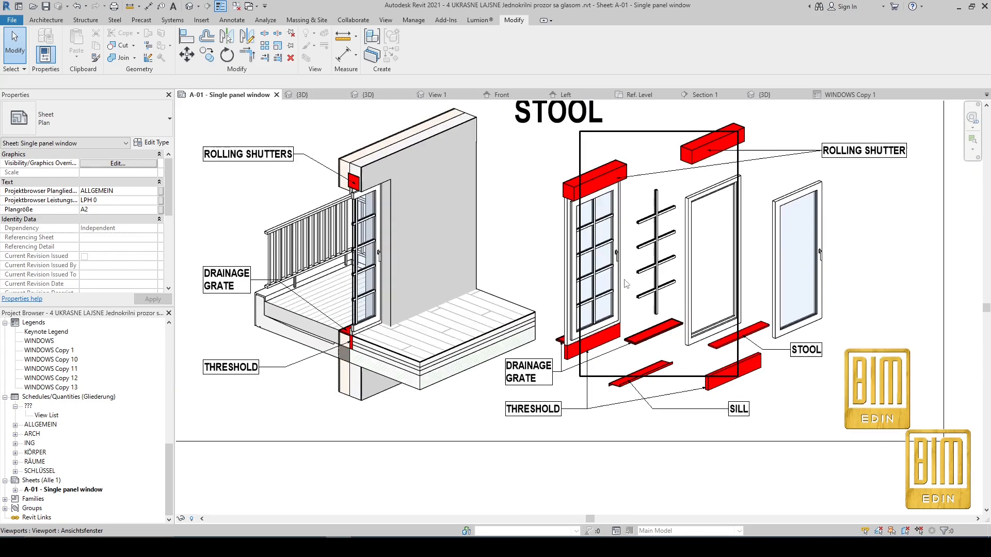
pyautogui.scroll(1, 508, 201)
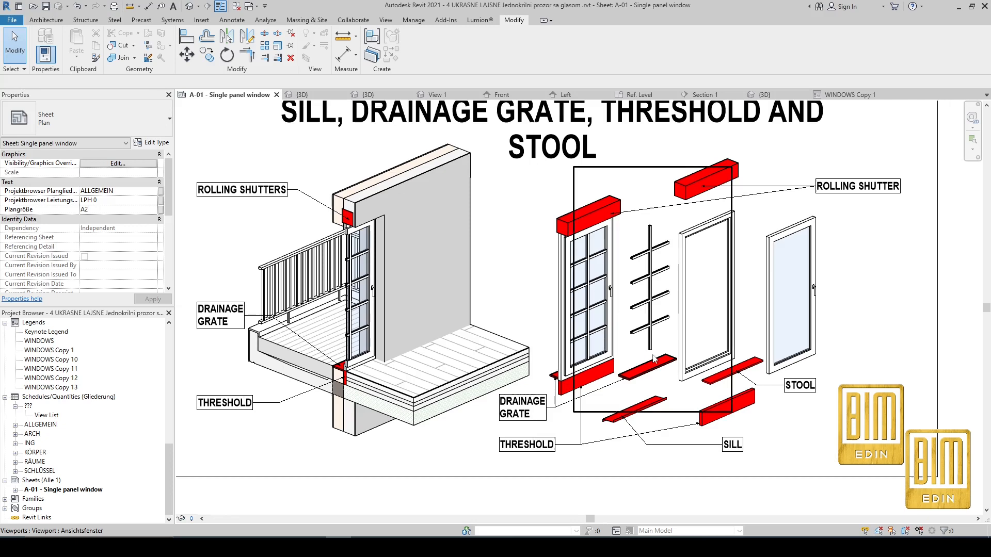
pyautogui.scroll(1, 626, 397)
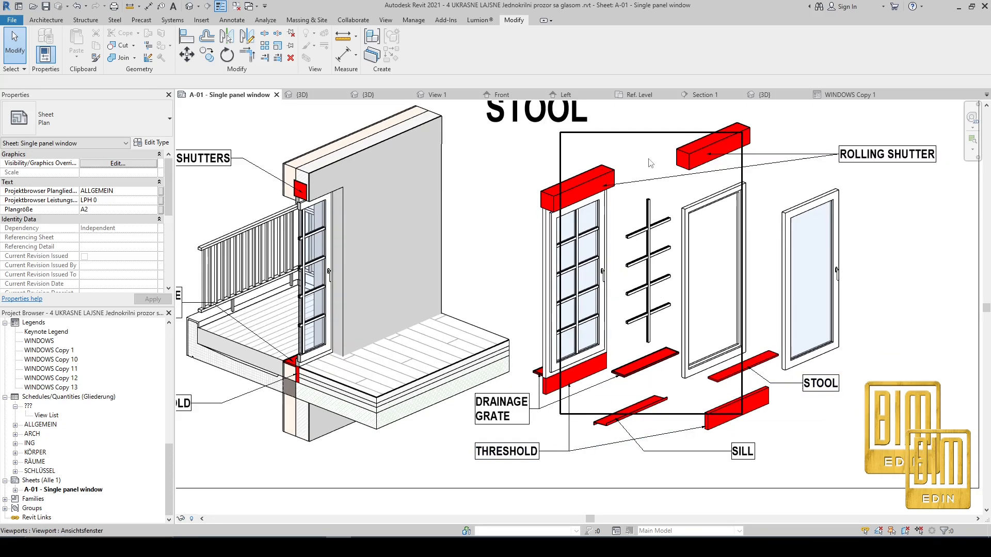
pyautogui.scroll(-1, 494, 221)
pyautogui.scroll(-4, 494, 221)
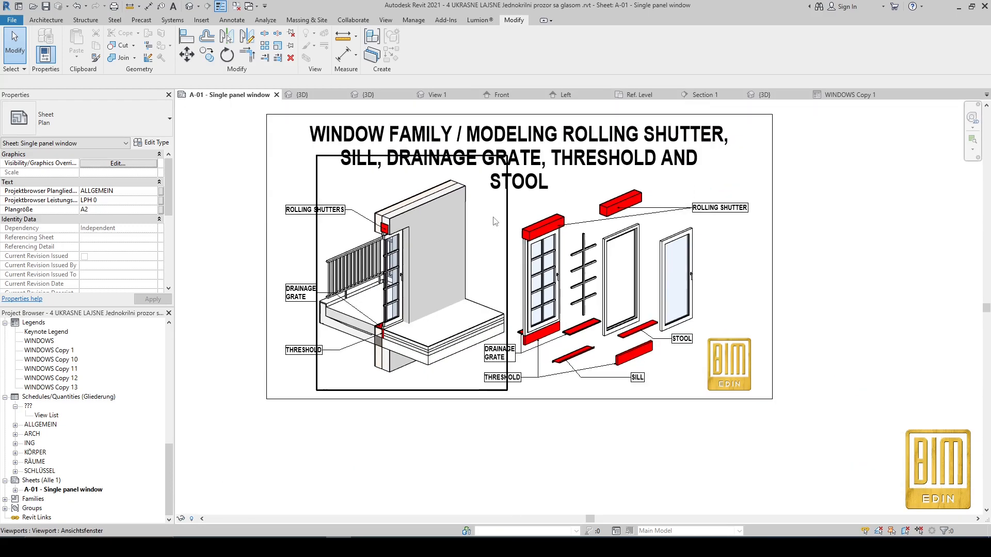
pyautogui.scroll(3, 454, 131)
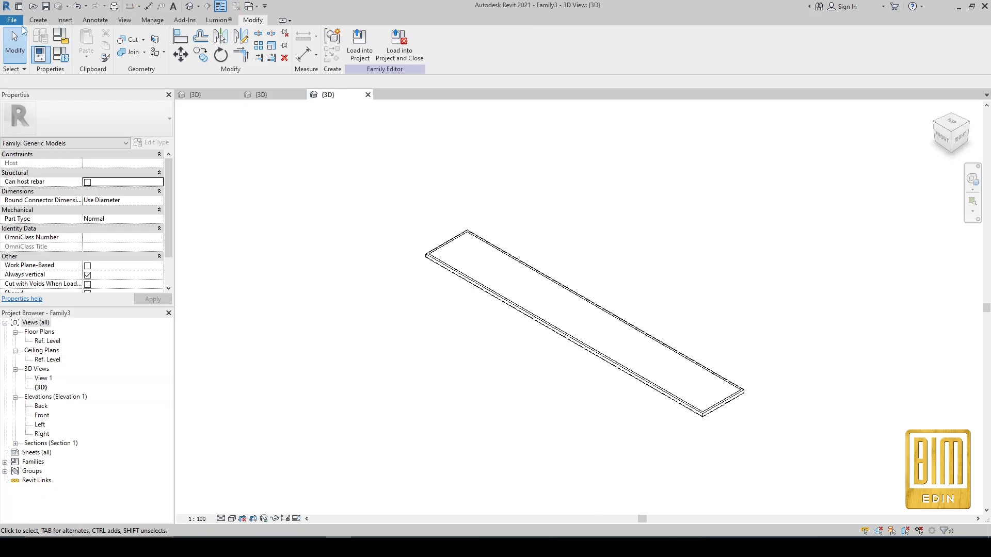
# Save the grate family as GRATE in the Prezentacija prozora sa glasom folder.
pyautogui.click(13, 21)
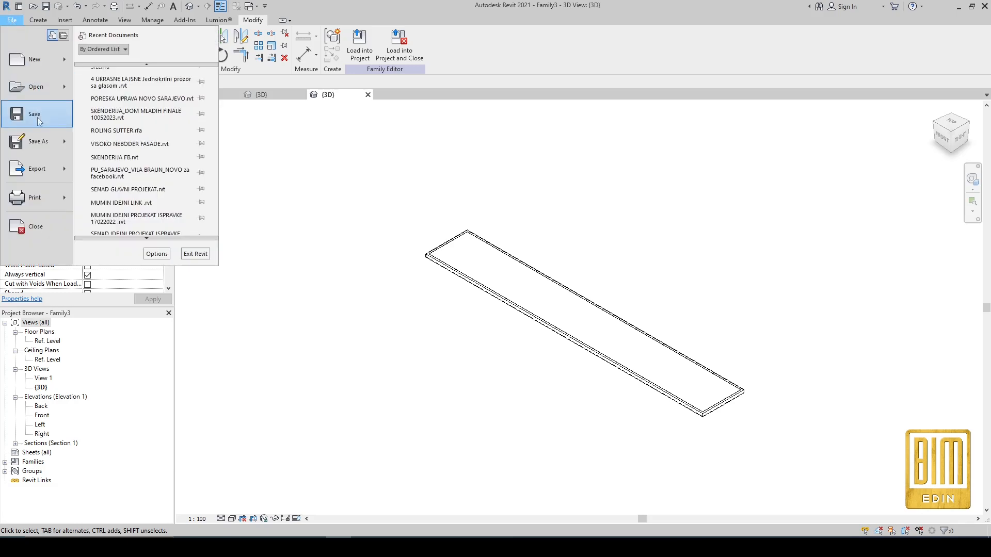
pyautogui.click(40, 143)
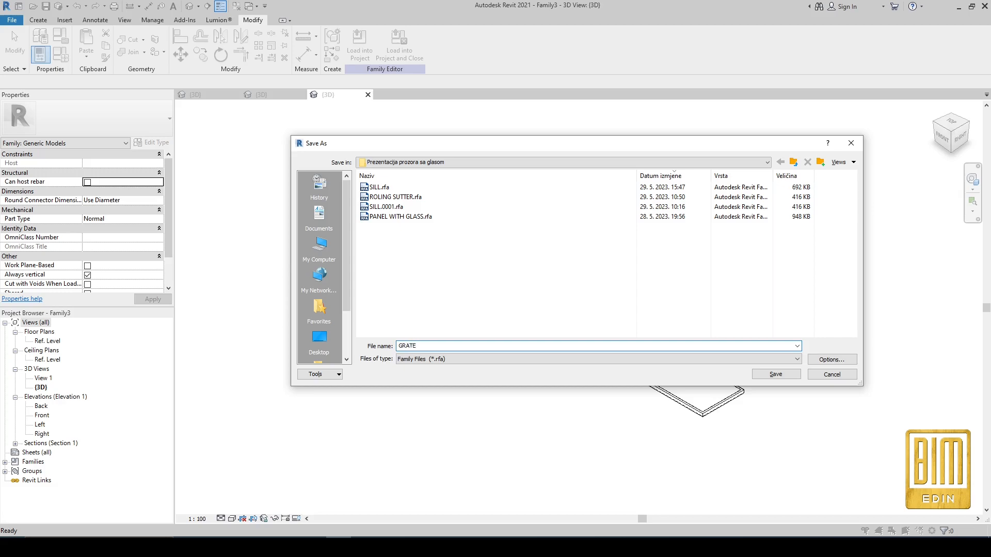
pyautogui.click(777, 375)
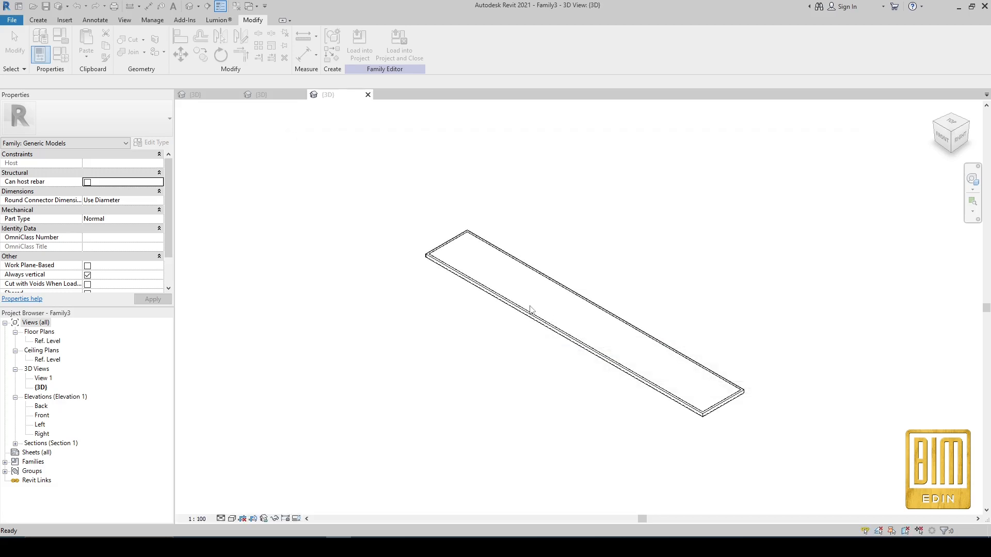